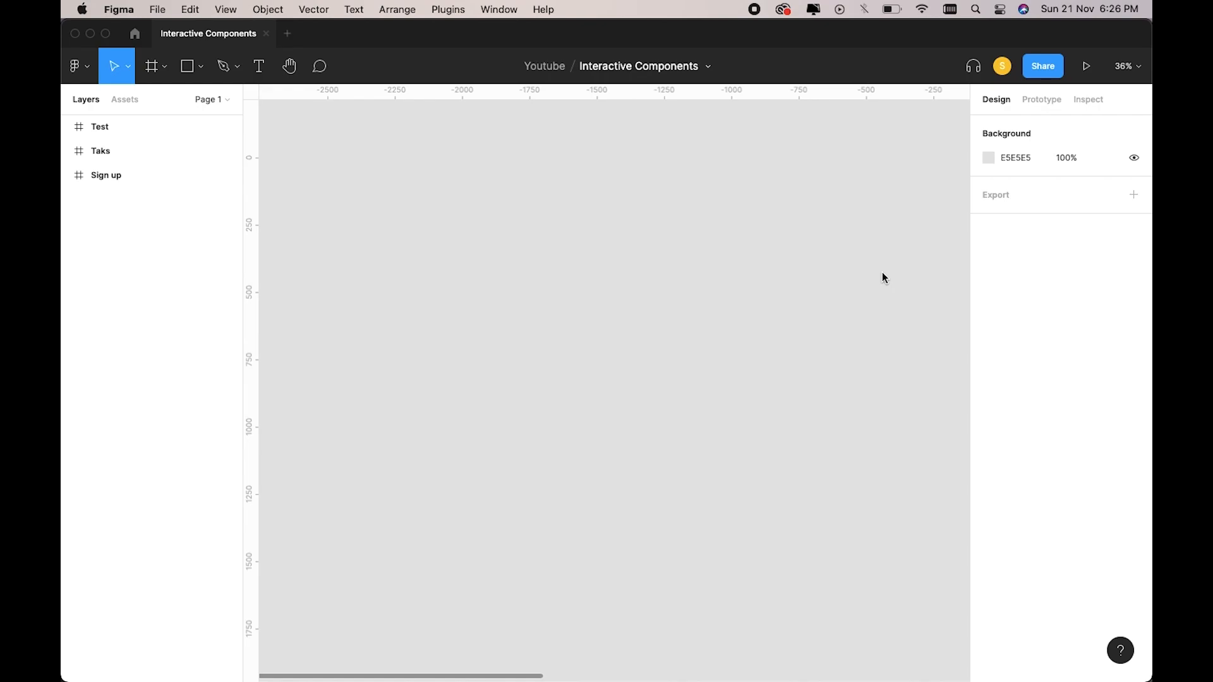
# Place a text layer reading 'Get Started' on the canvas.
pyautogui.press('t')
pyautogui.click(616, 348)
pyautogui.write('Get Started')
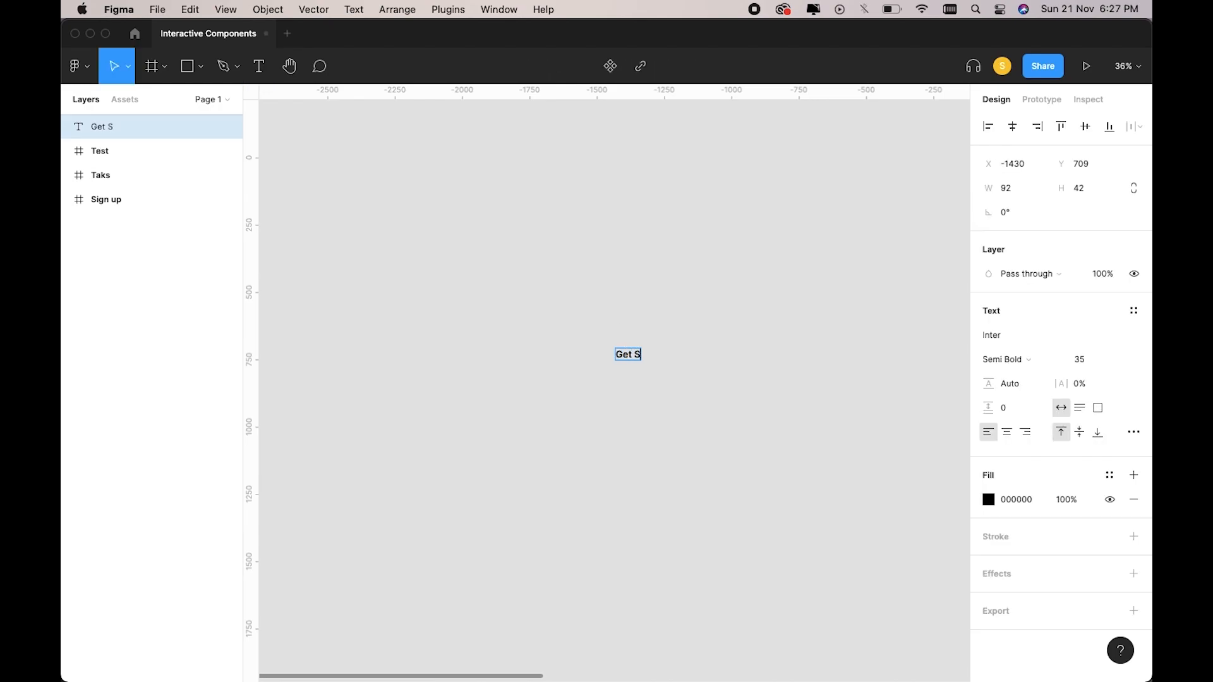
pyautogui.press('Escape')
pyautogui.scroll(2, 672, 452)
pyautogui.scroll(3, 675, 453)
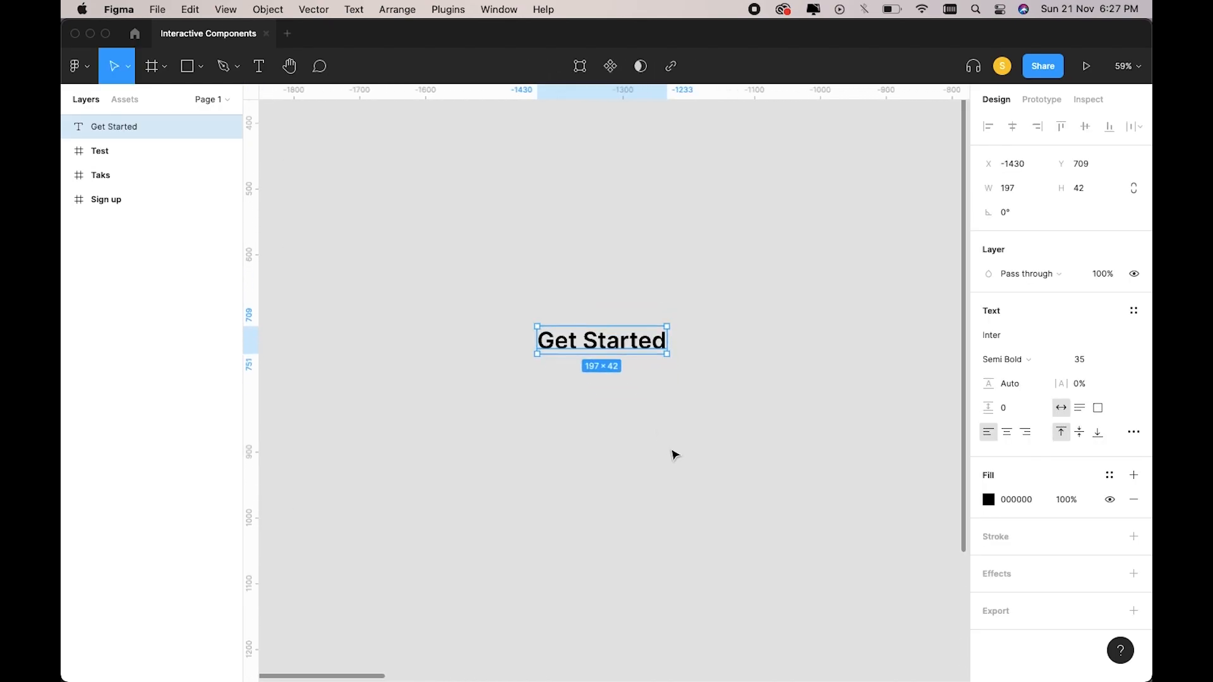
# Set the Get Started text to size 20 and wrap it in an auto-layout frame.
pyautogui.click(1083, 366)
pyautogui.write('2')
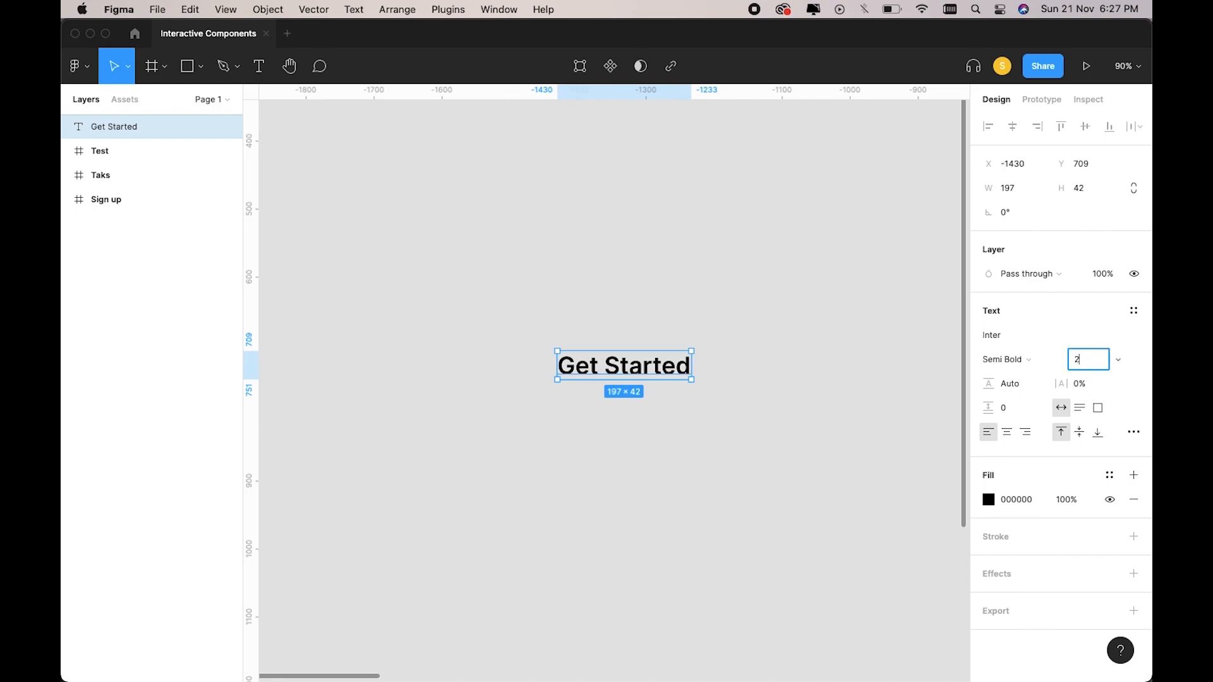
pyautogui.press('Return')
pyautogui.click(837, 501)
pyautogui.hscroll(-2, 837, 501)
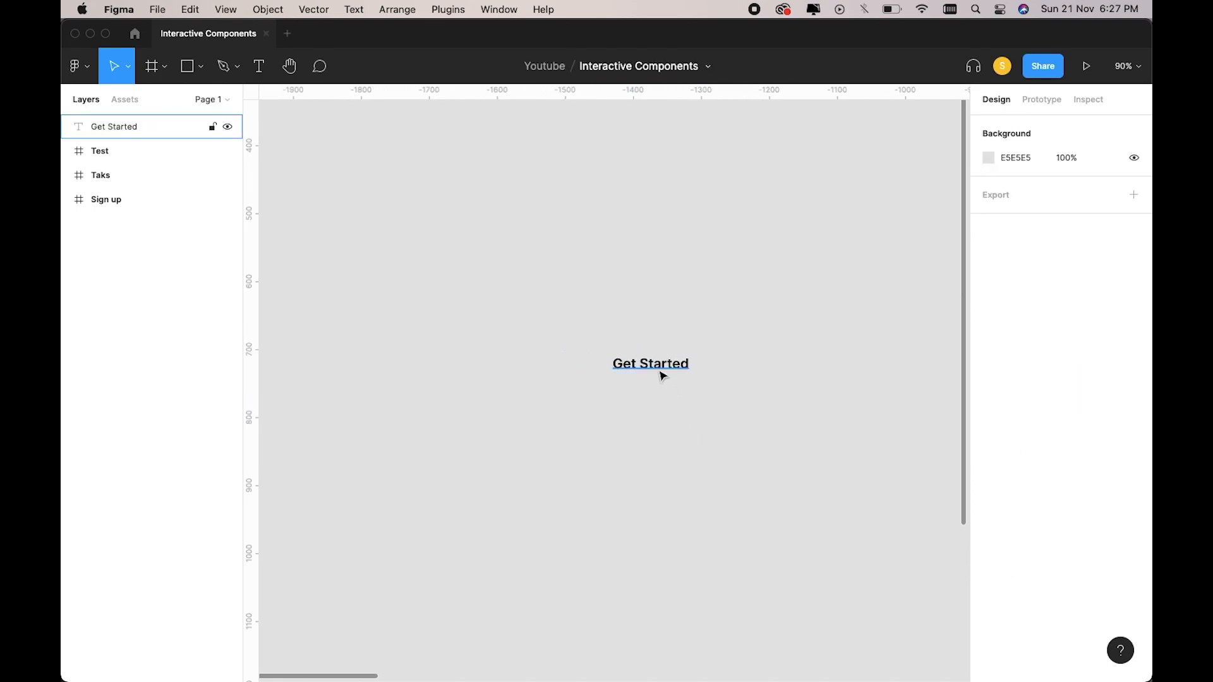
pyautogui.click(661, 371)
pyautogui.scroll(2, 661, 373)
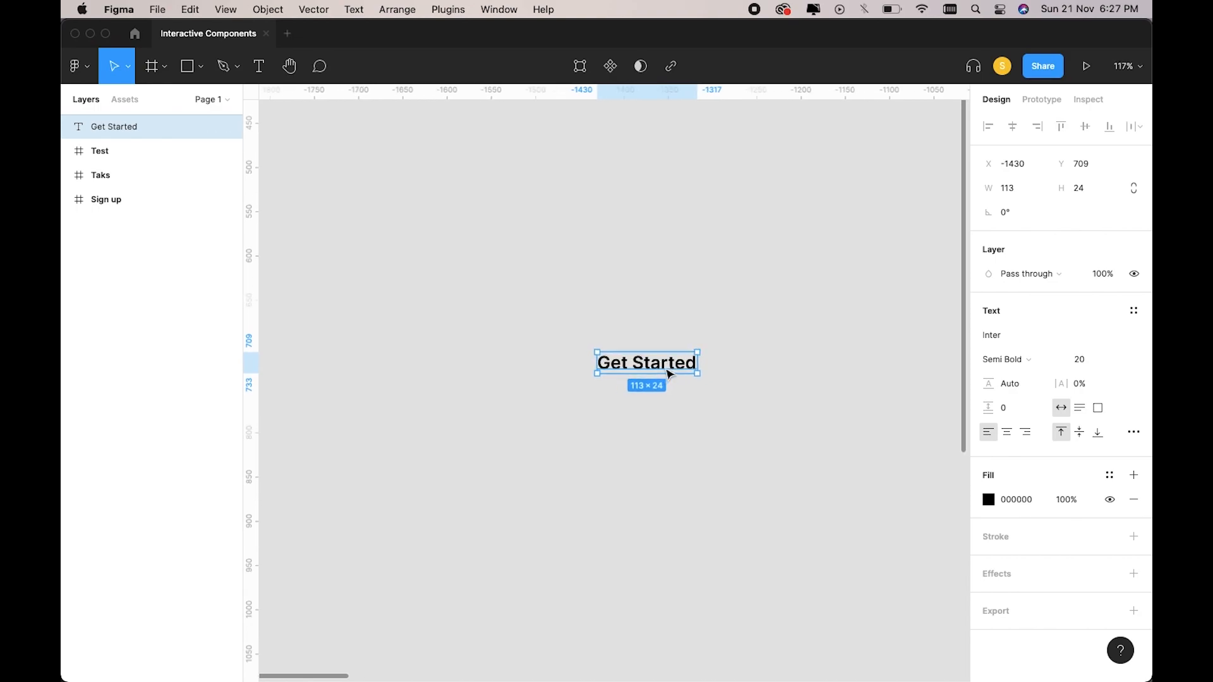
pyautogui.hotkey('shift', 'a')
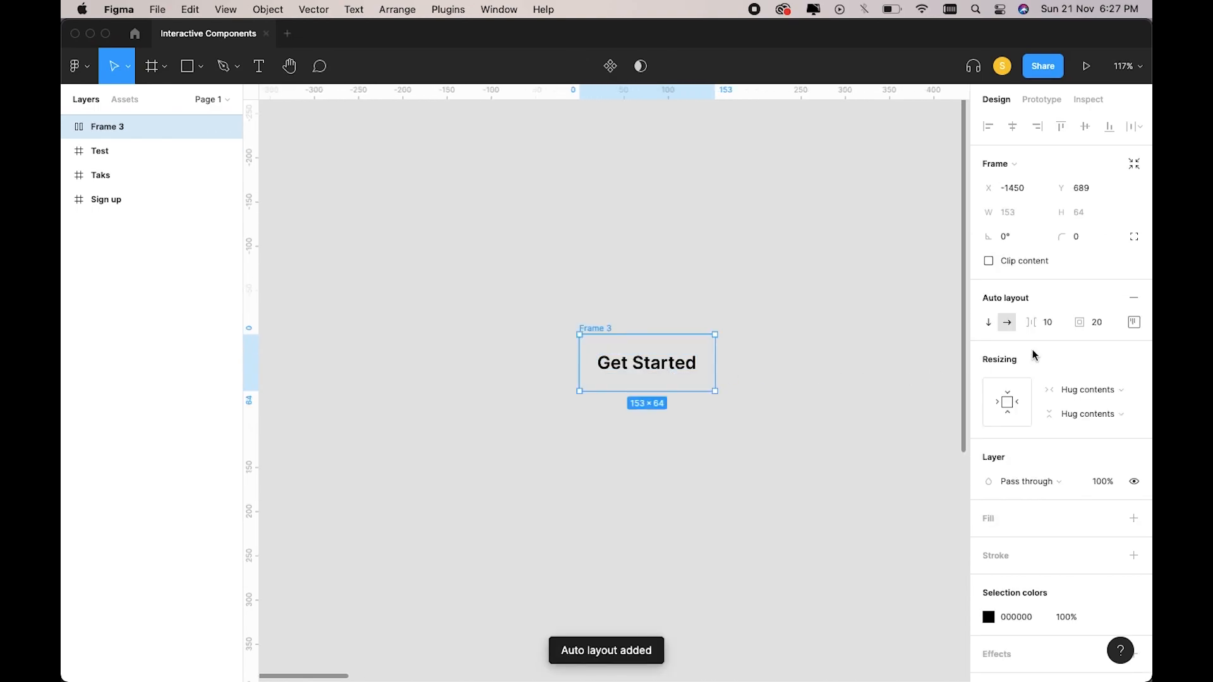
# Give the frame 15 top/bottom and 25 left/right padding with a corner radius of 5.
pyautogui.click(1135, 323)
pyautogui.write('15')
pyautogui.click(1083, 422)
pyautogui.write('15')
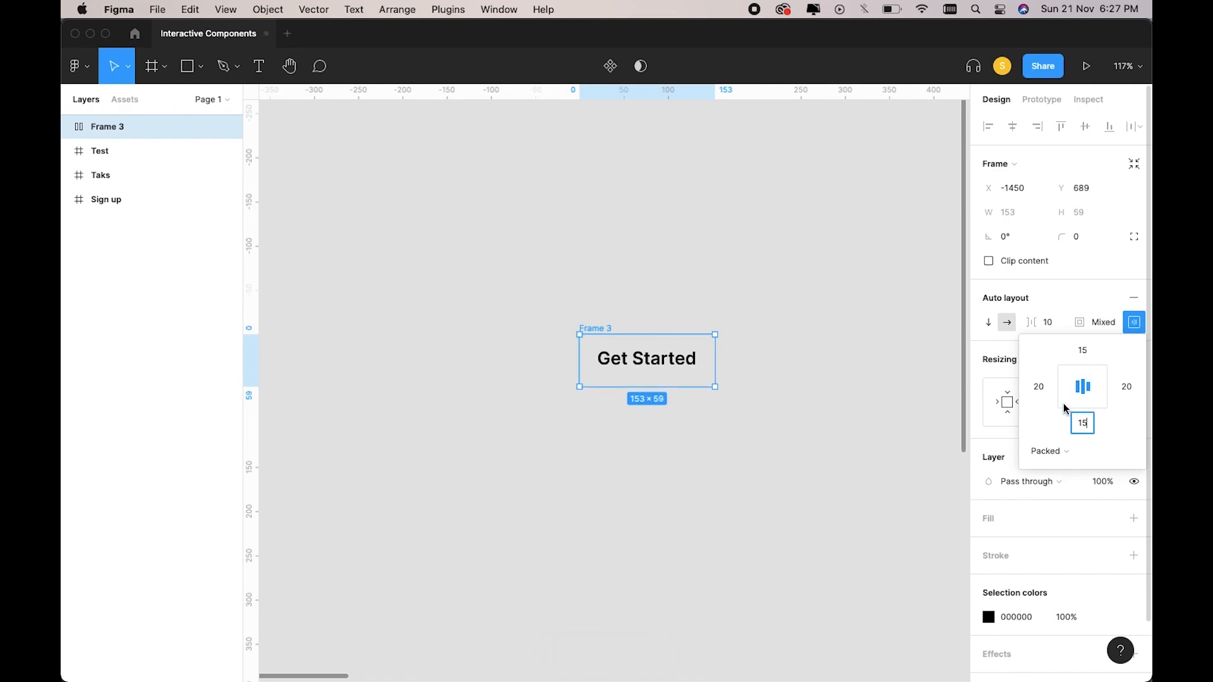
pyautogui.press('Tab')
pyautogui.write('25')
pyautogui.click(1127, 387)
pyautogui.write('25')
pyautogui.press('Return')
pyautogui.click(1082, 241)
pyautogui.write('5')
pyautogui.press('Return')
# Fill the button frame with light blue 67A4FF.
pyautogui.click(1134, 518)
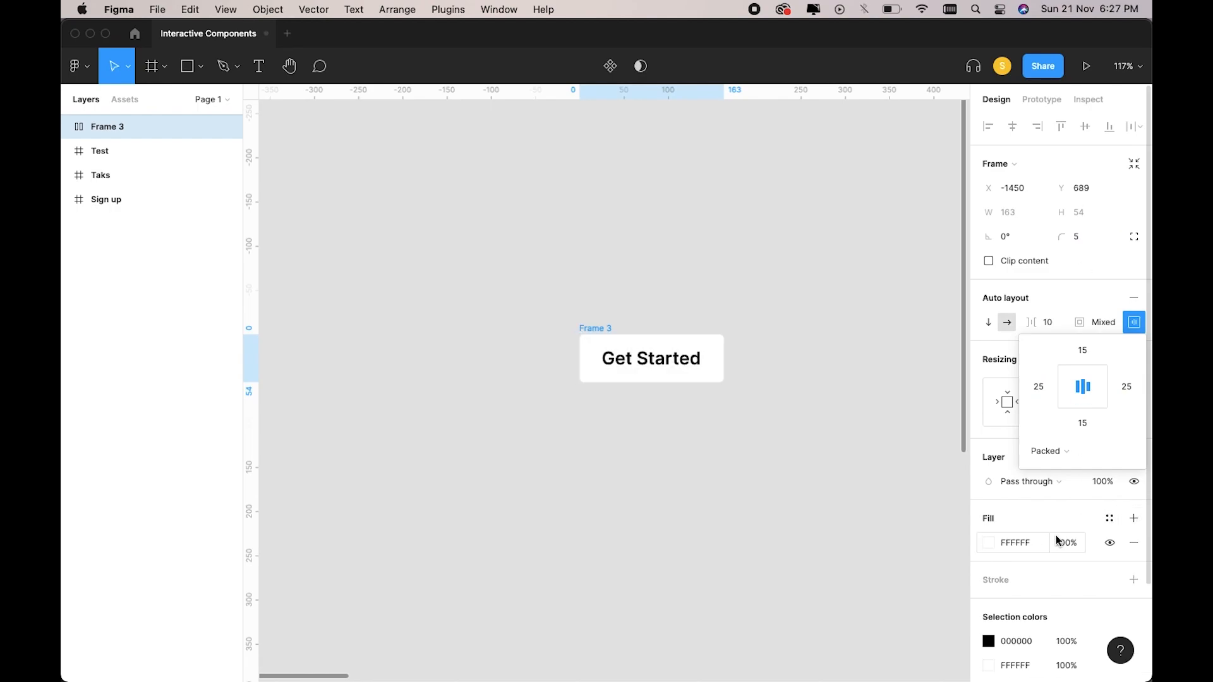
pyautogui.click(987, 543)
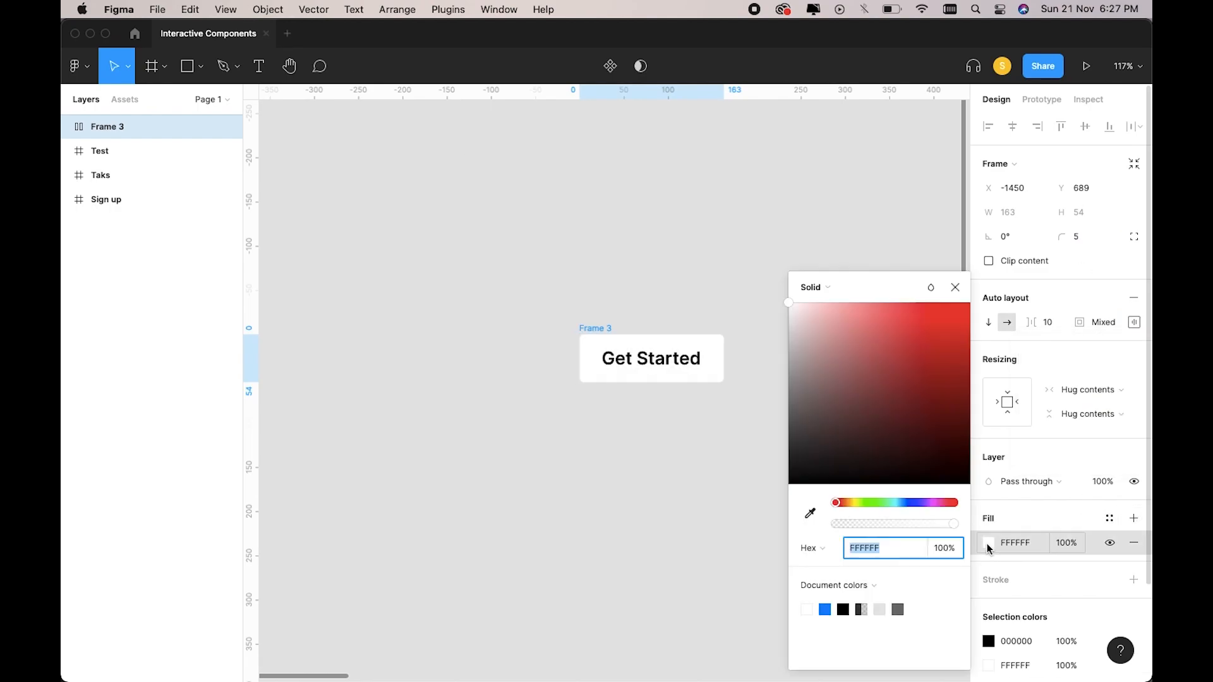
pyautogui.click(908, 503)
pyautogui.moveTo(918, 334); pyautogui.dragTo(897, 281)
# Make the Get Started text size 18 and white.
pyautogui.press('Return')
pyautogui.click(1078, 429)
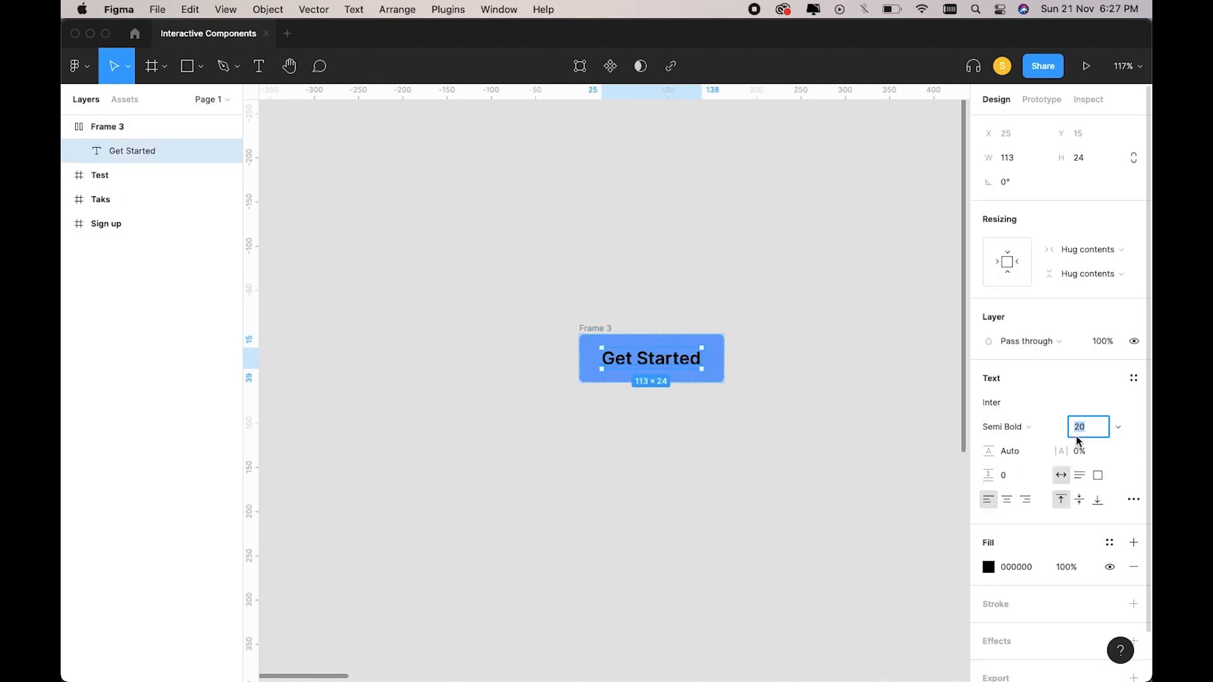
pyautogui.write('18')
pyautogui.press('Return')
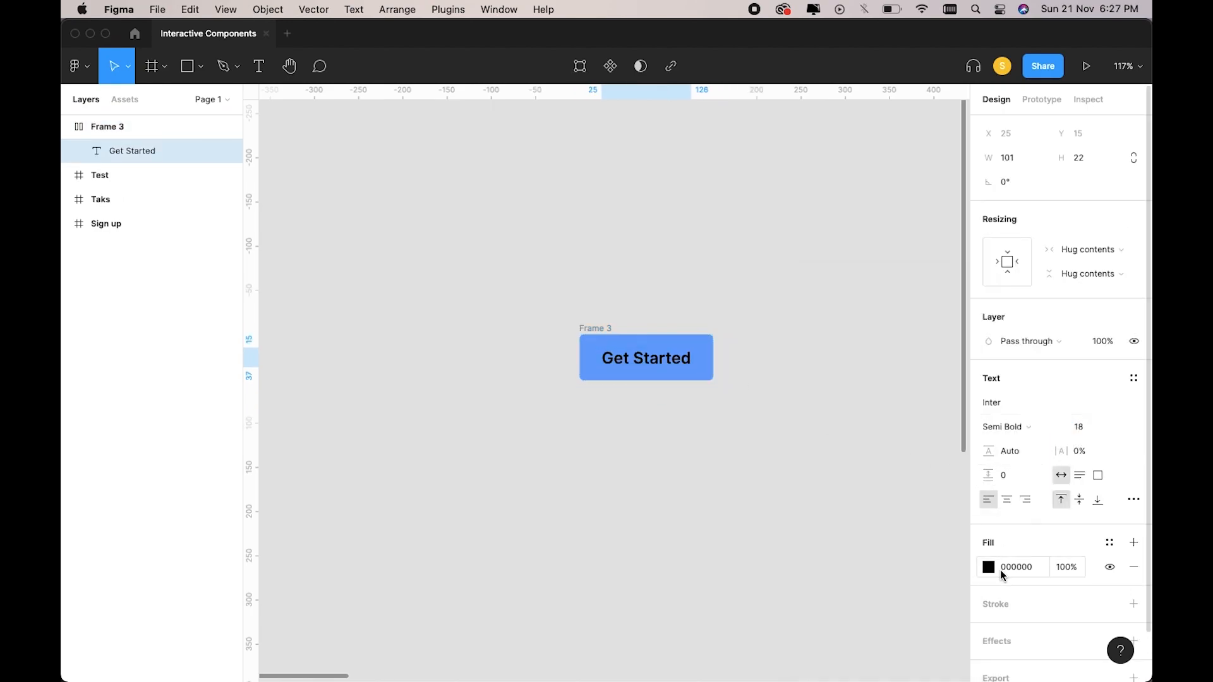
pyautogui.click(989, 567)
pyautogui.moveTo(860, 420); pyautogui.dragTo(756, 257)
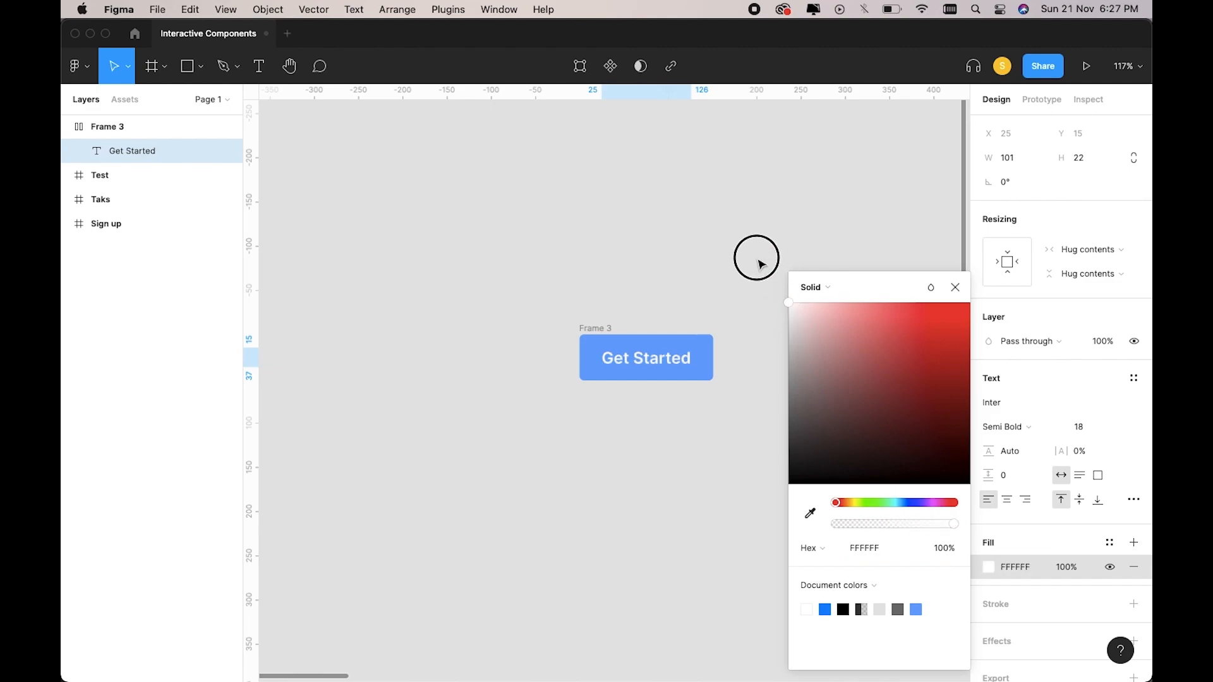
pyautogui.click(701, 298)
# Rename Frame 3 to 'Button Default'.
pyautogui.hscroll(2, 660, 308)
pyautogui.click(552, 336)
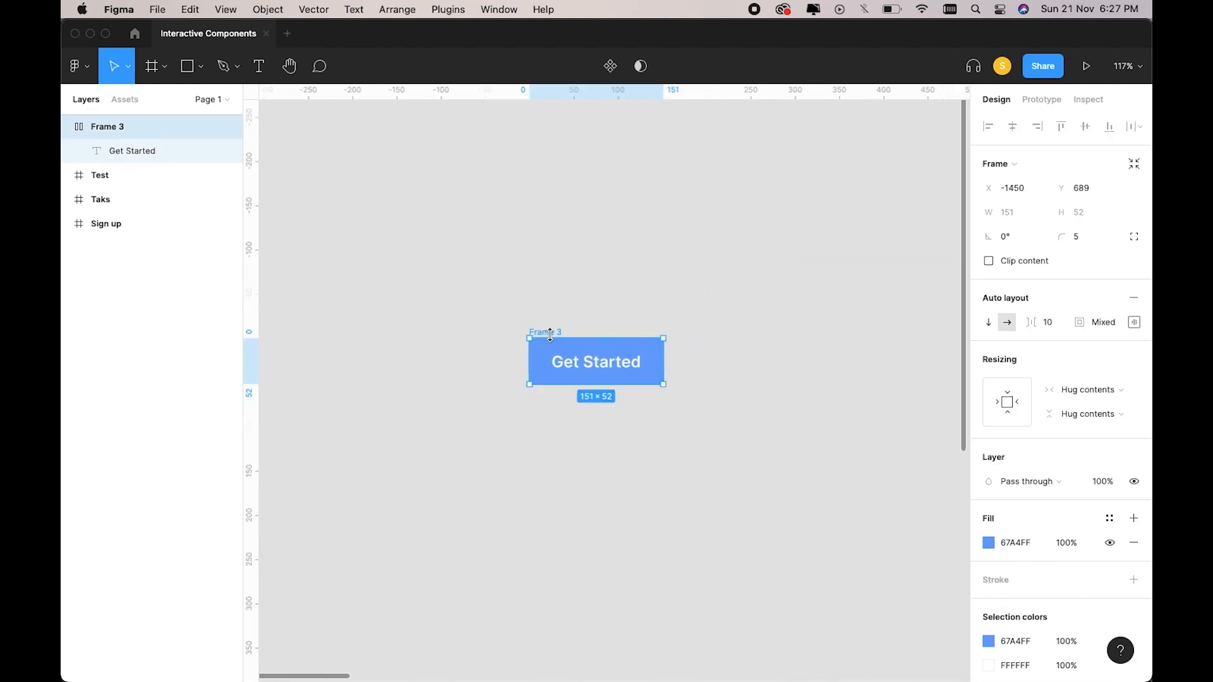
pyautogui.hscroll(1, 548, 337)
pyautogui.doubleClick(542, 334)
pyautogui.write('Button Defau')
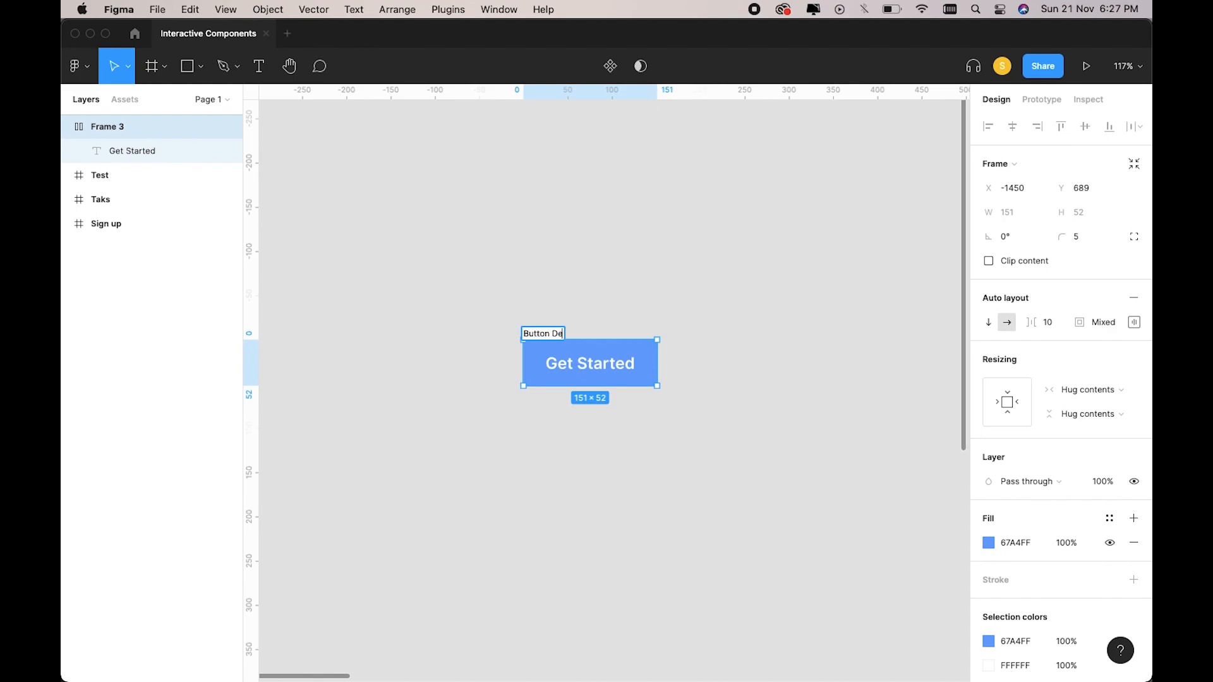
pyautogui.press('Return')
# Duplicate Button Default as 'Button Hover' with a darker 3C8AFF fill.
pyautogui.click(607, 323)
pyautogui.hscroll(2, 605, 325)
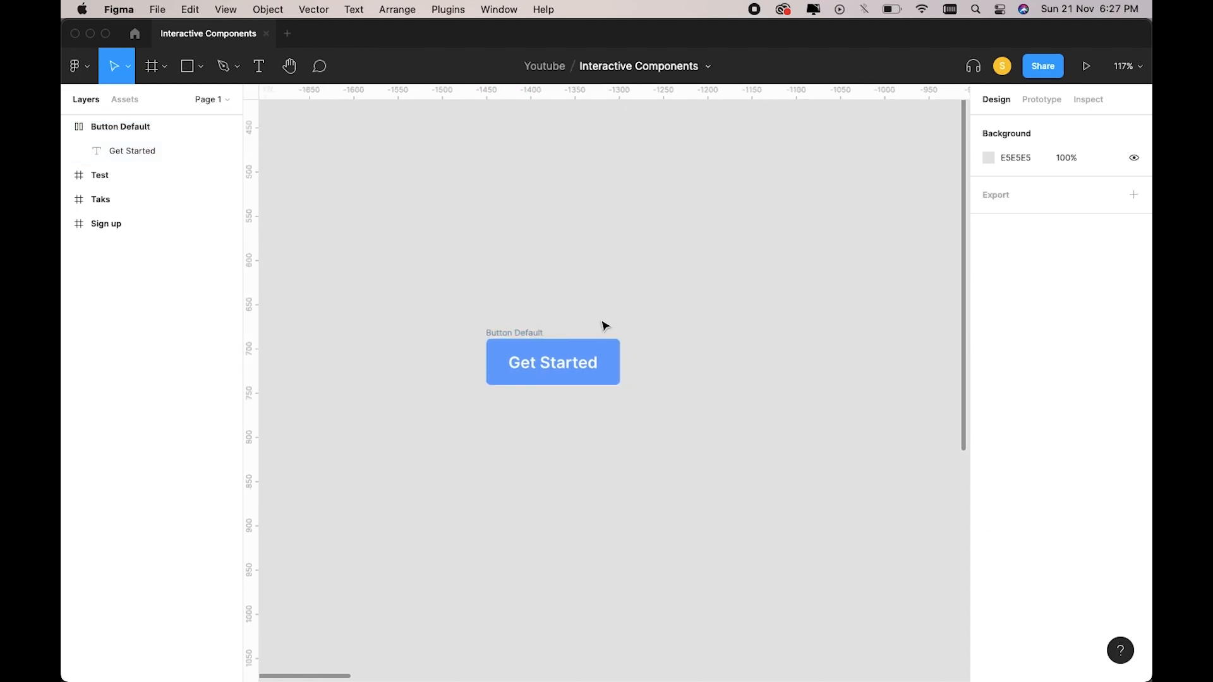
pyautogui.click(540, 333)
pyautogui.press('super+d')
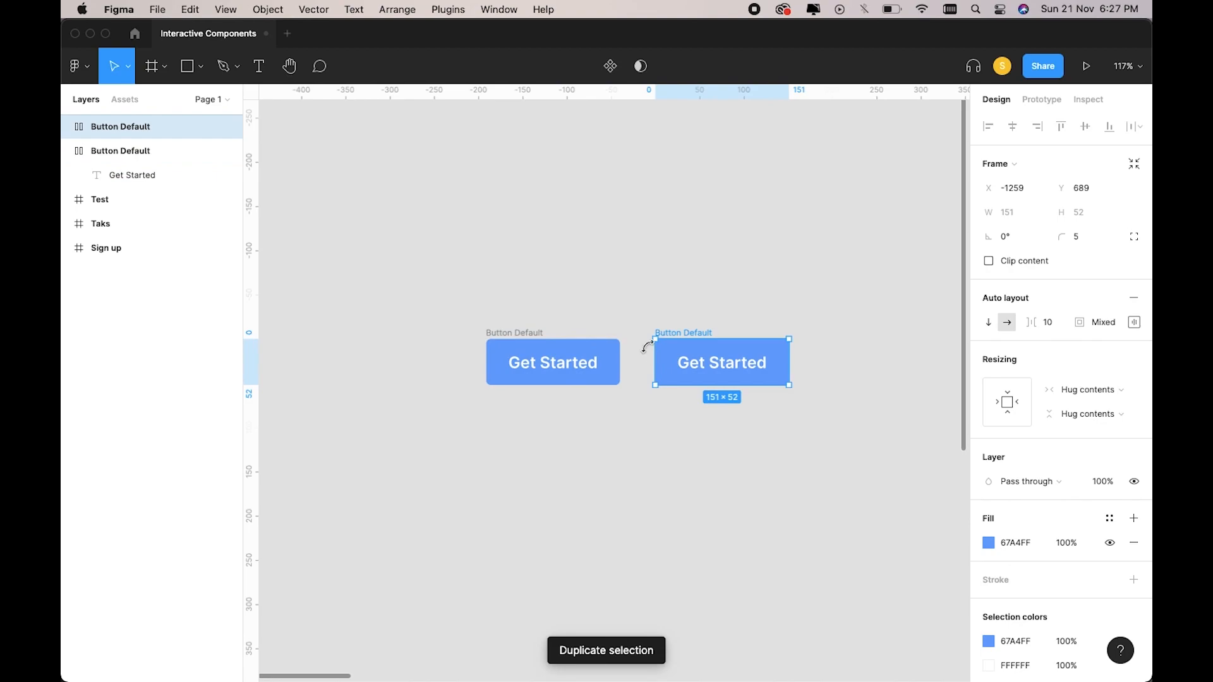
pyautogui.click(989, 543)
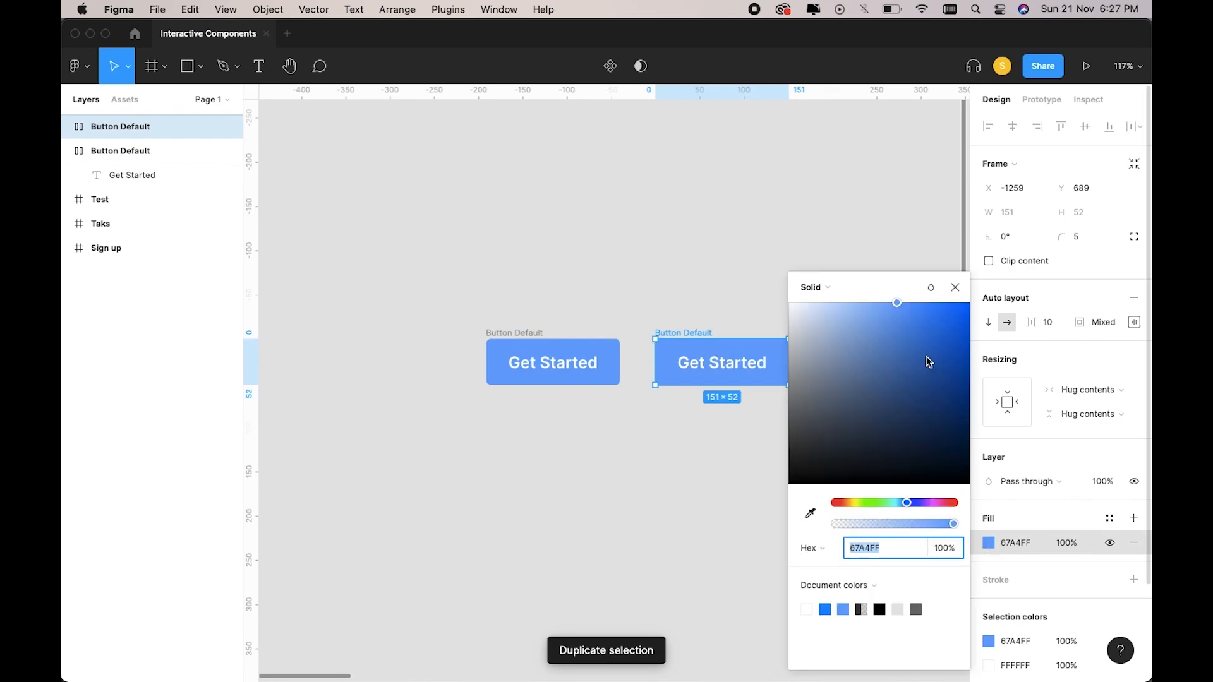
pyautogui.moveTo(920, 305); pyautogui.dragTo(928, 305)
pyautogui.doubleClick(705, 333)
pyautogui.click(956, 288)
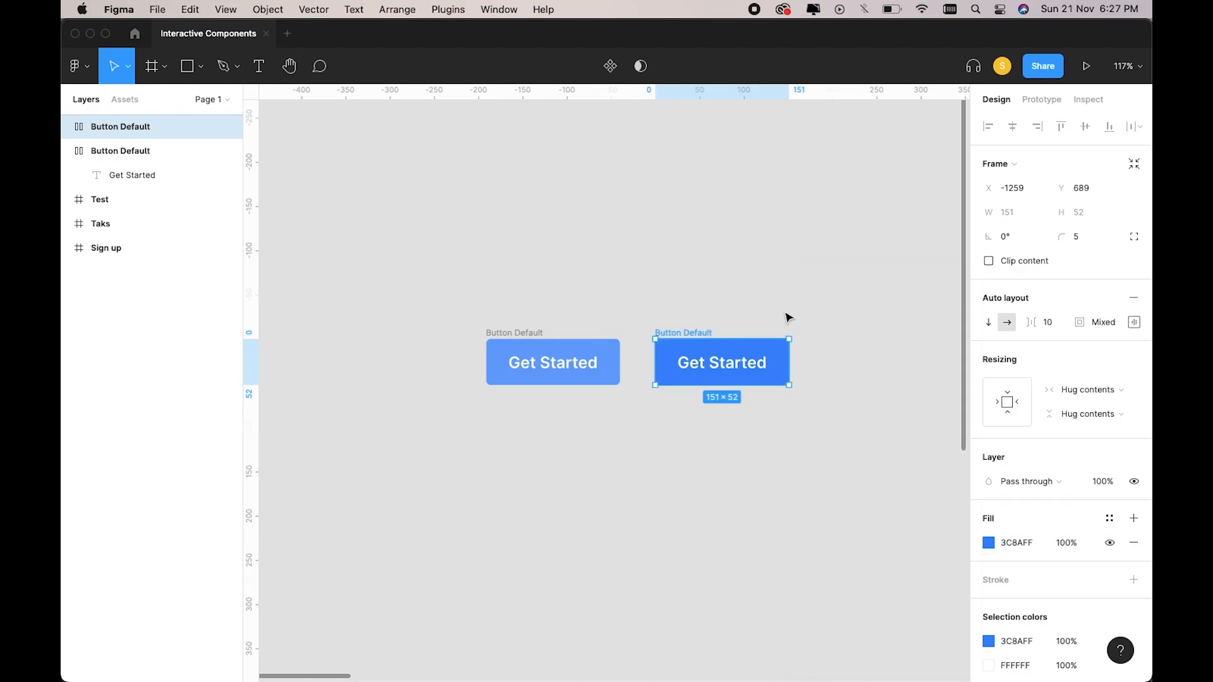
pyautogui.doubleClick(691, 332)
pyautogui.doubleClick(698, 333)
pyautogui.write('Hv')
pyautogui.write('ver')
pyautogui.press('Return')
# Duplicate Button Hover as 'Button Active' with a 005DEA fill.
pyautogui.click(751, 320)
pyautogui.hscroll(2, 727, 325)
pyautogui.click(629, 337)
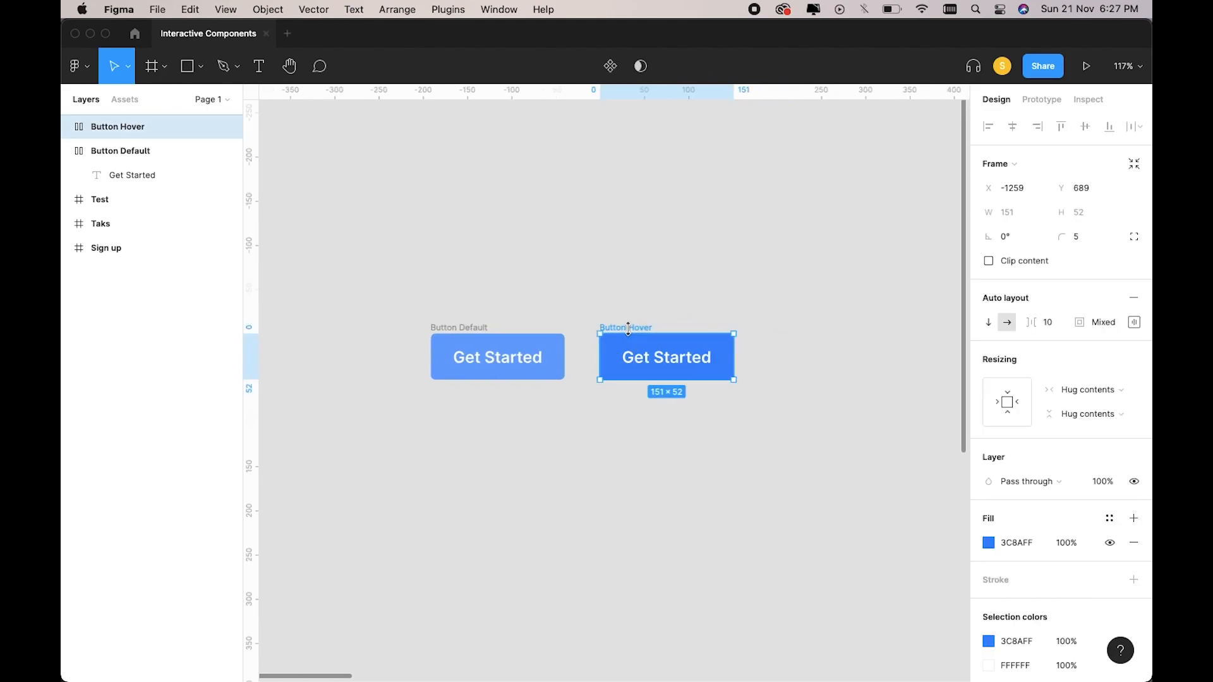
pyautogui.press('super+d')
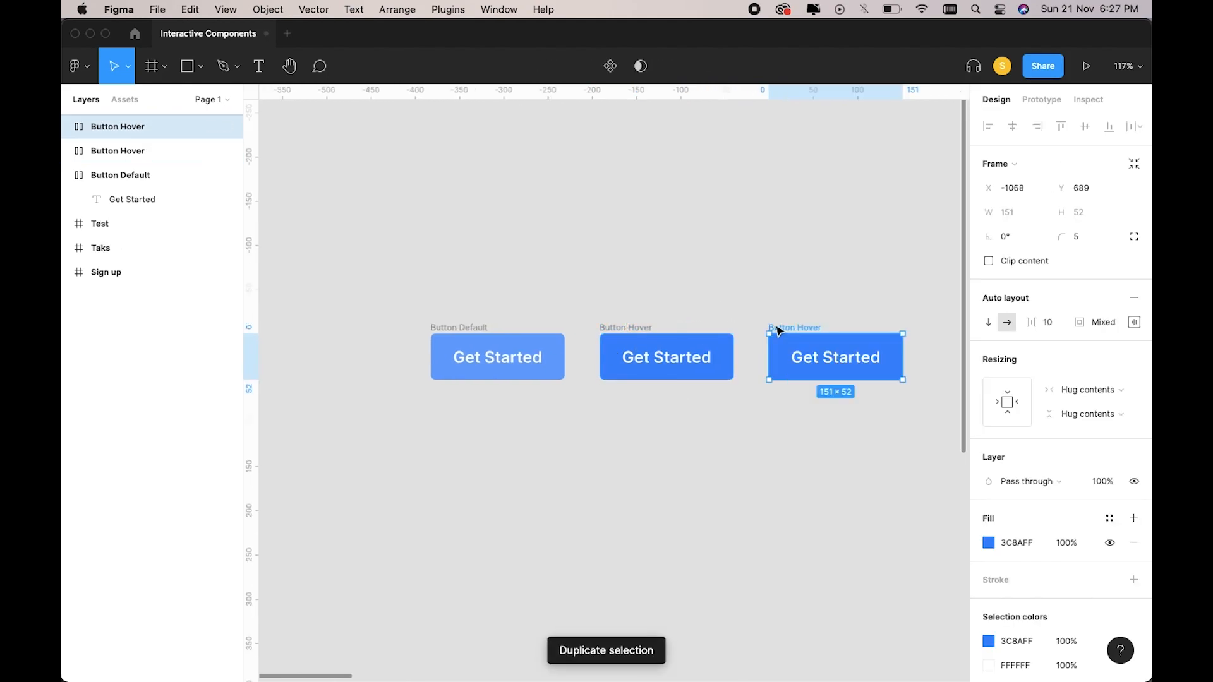
pyautogui.click(987, 542)
pyautogui.hscroll(3, 957, 333)
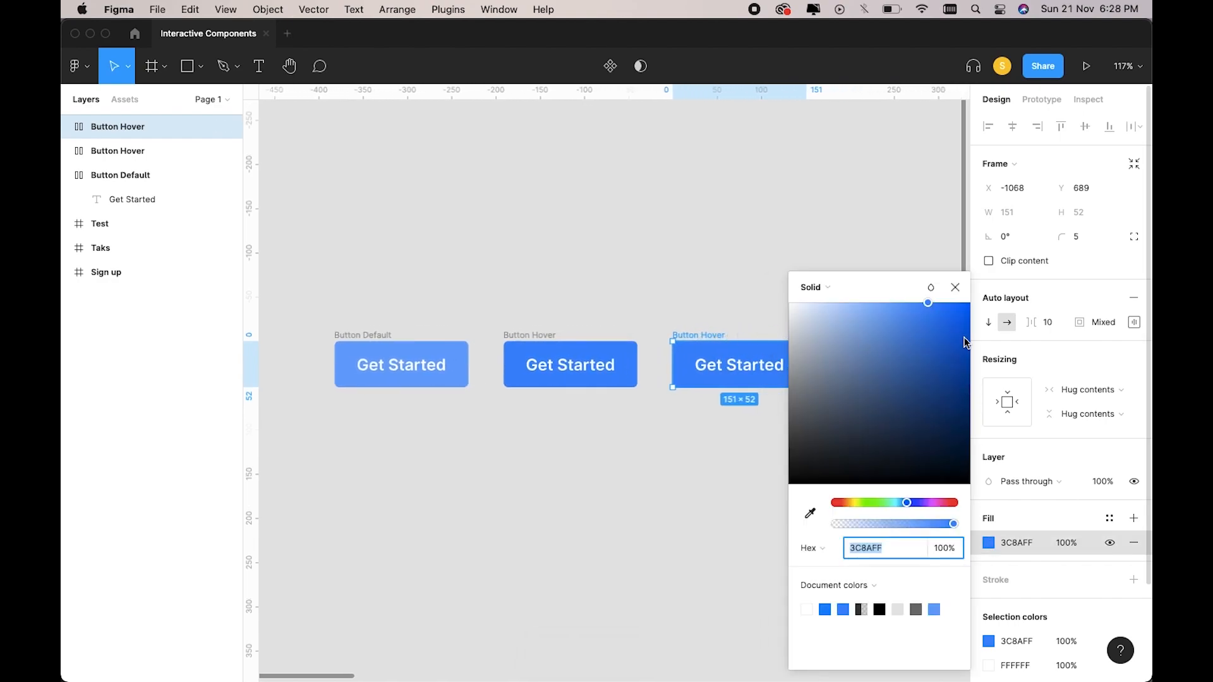
pyautogui.moveTo(971, 331); pyautogui.dragTo(970, 317)
pyautogui.click(771, 334)
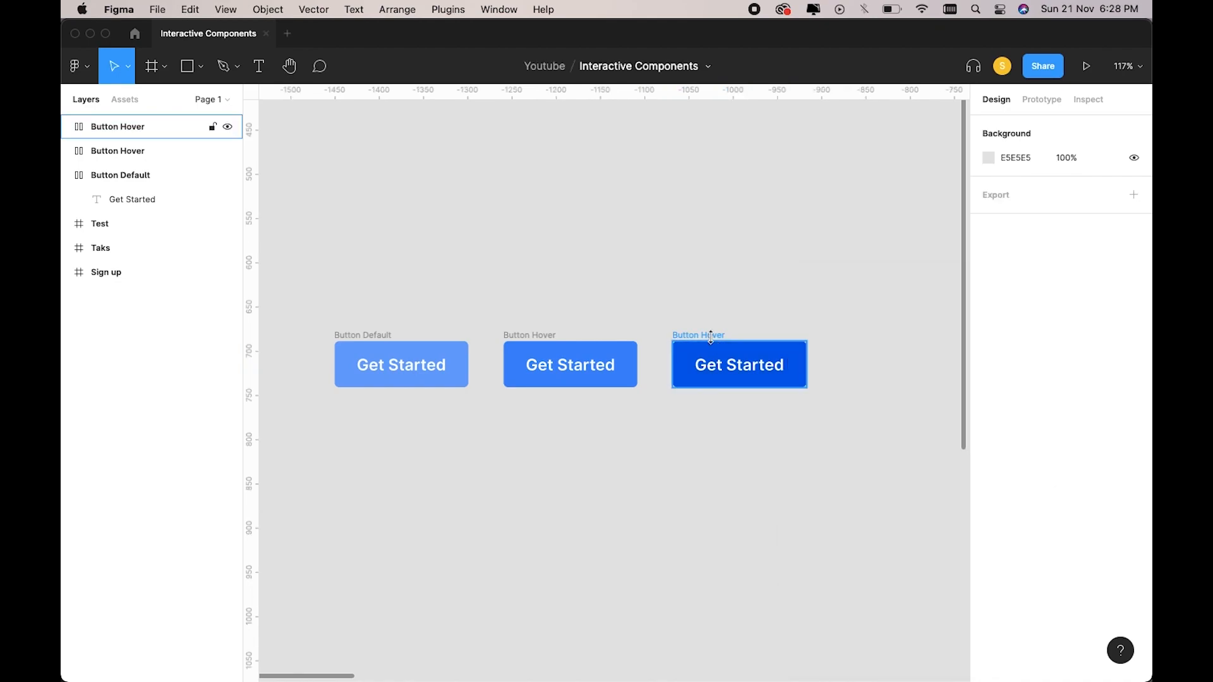
pyautogui.doubleClick(717, 335)
pyautogui.press('BackSpace')
pyautogui.press('BackSpace')
pyautogui.press('BackSpace')
pyautogui.press('BackSpace')
pyautogui.press('BackSpace')
pyautogui.write('Active')
pyautogui.press('Return')
# Select all three button frames together.
pyautogui.click(769, 319)
pyautogui.scroll(-3, 769, 319)
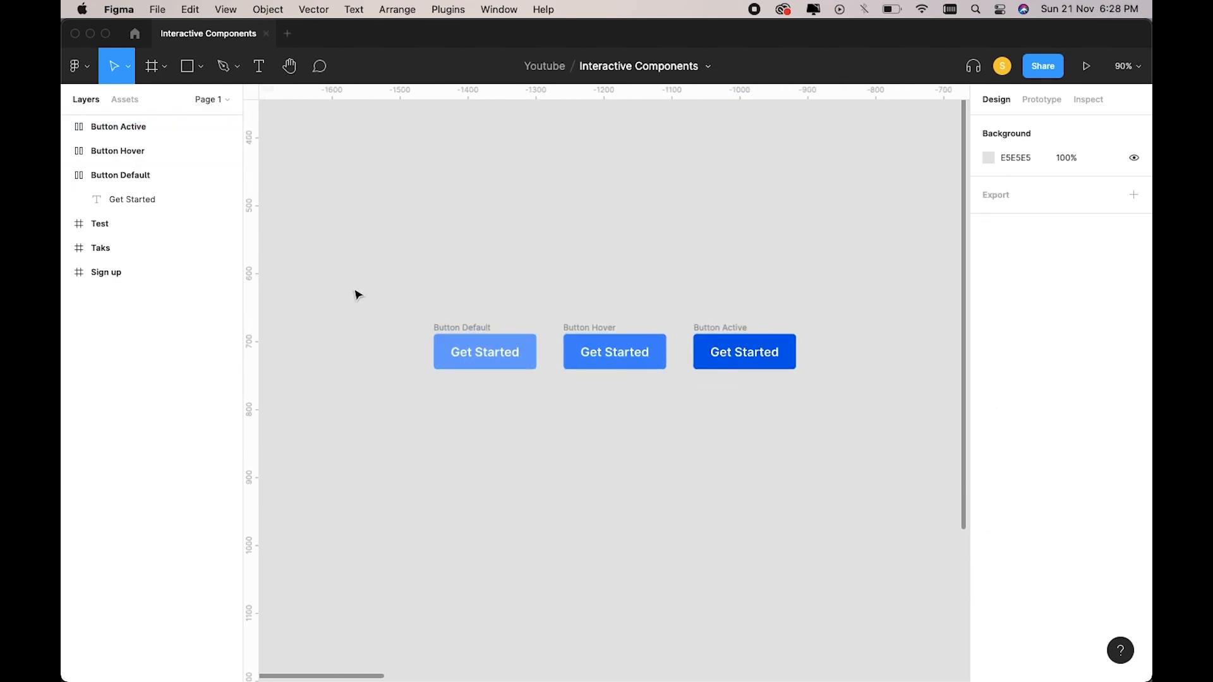
pyautogui.click(472, 335)
pyautogui.click(636, 331)
pyautogui.doubleClick(731, 350)
pyautogui.click(427, 301)
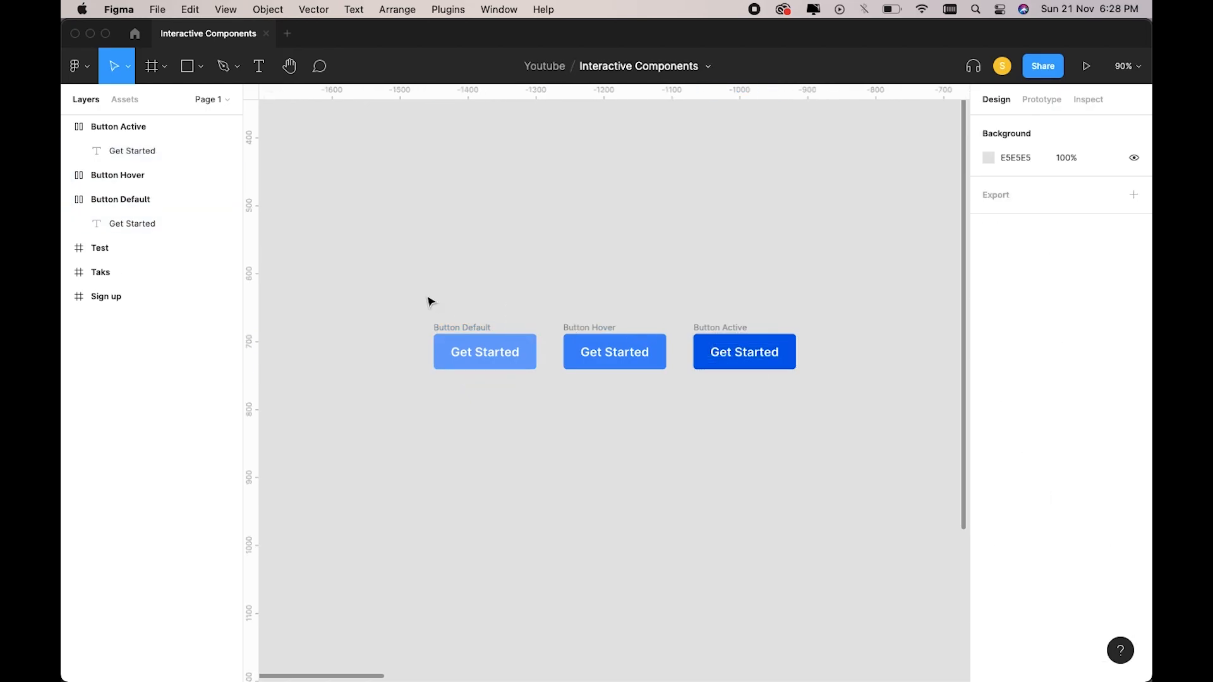
pyautogui.click(411, 293)
pyautogui.moveTo(408, 291); pyautogui.dragTo(828, 403)
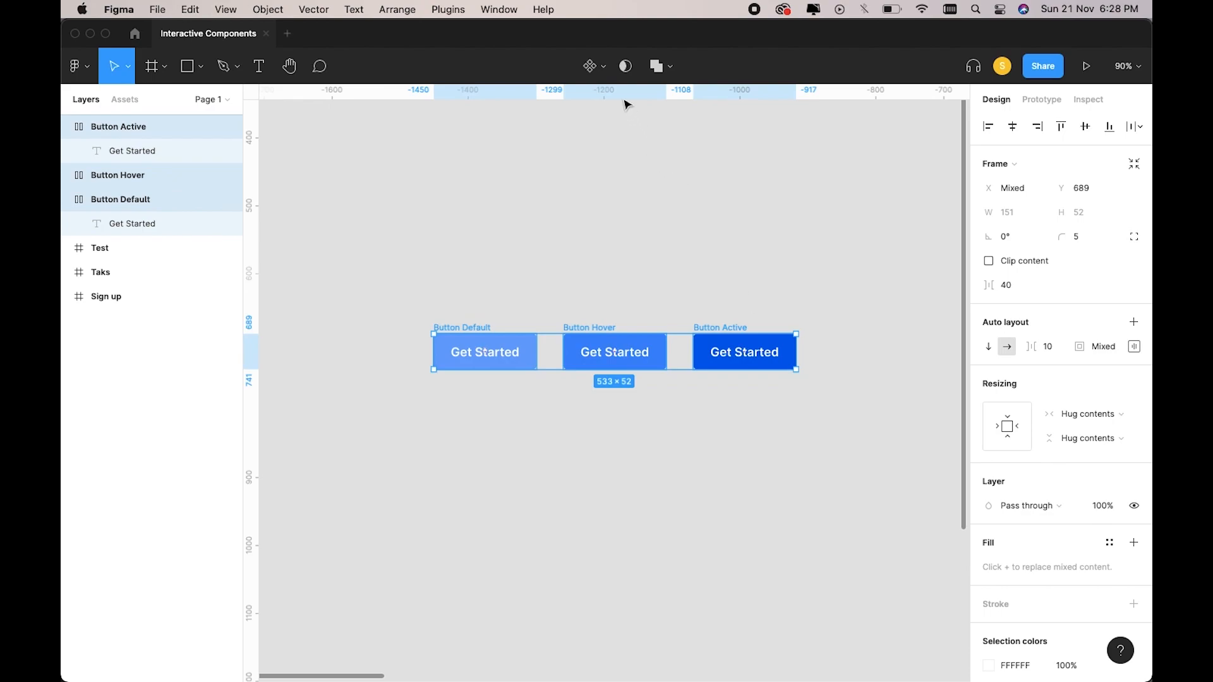
# Make each button a component, combine them as variants, and name the set 'Button States'.
pyautogui.click(605, 73)
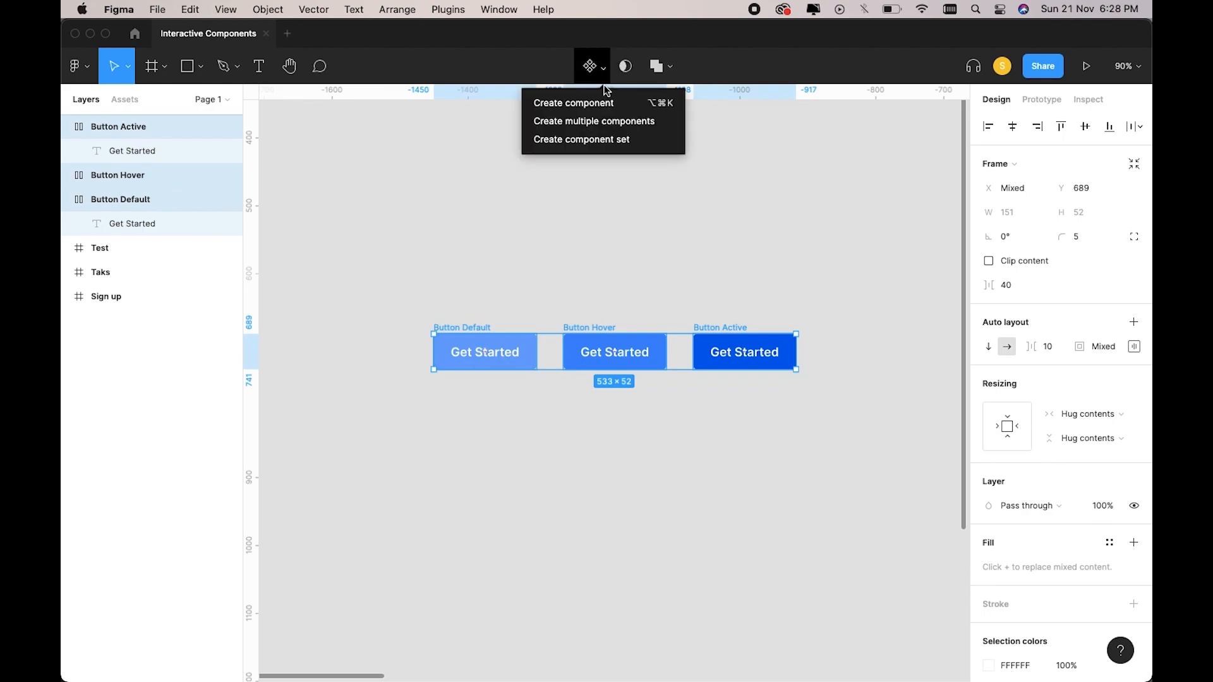
pyautogui.click(577, 123)
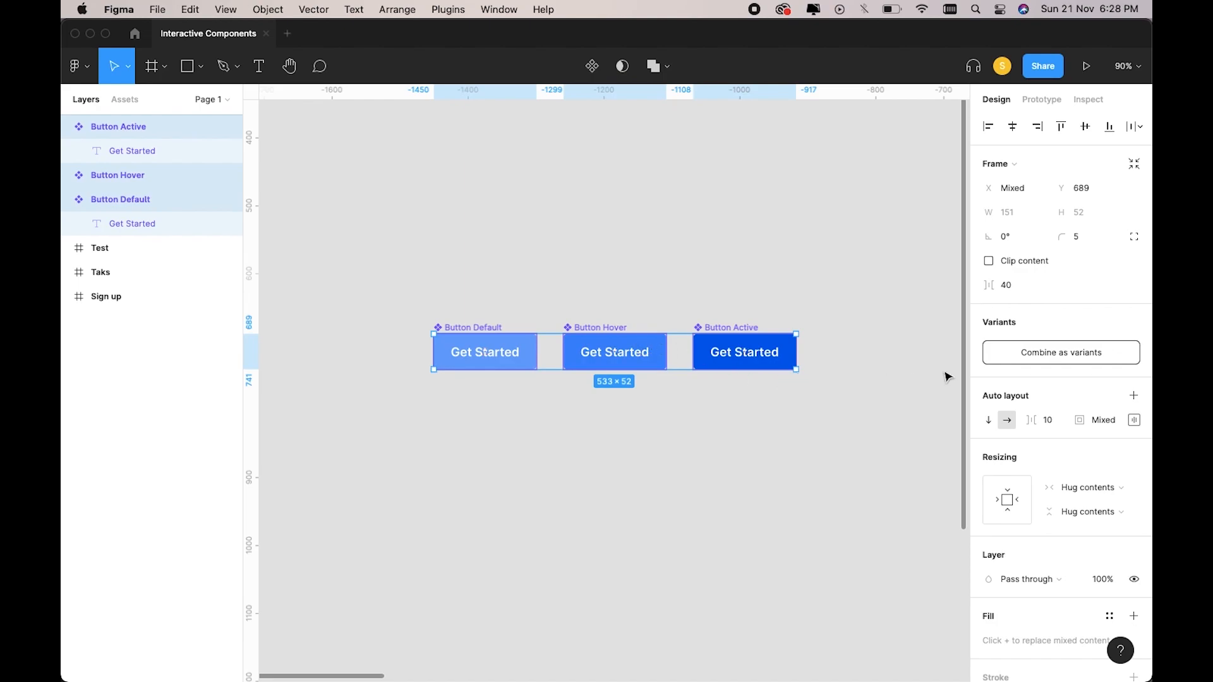
pyautogui.click(1036, 353)
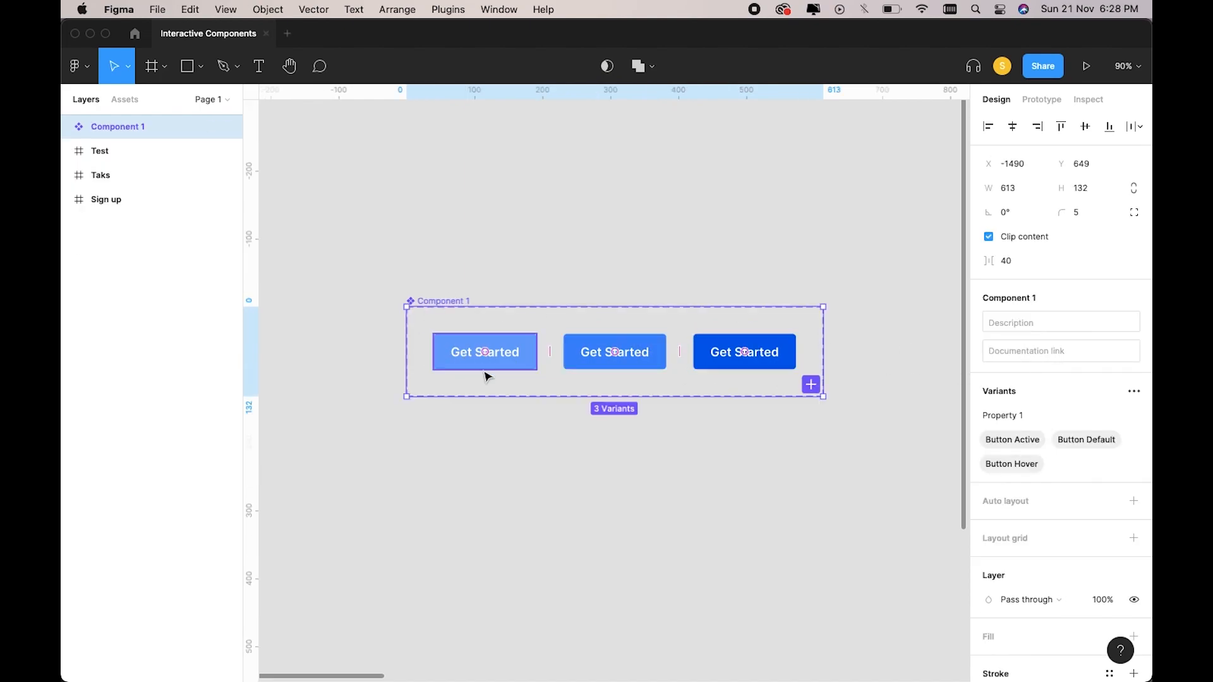
pyautogui.doubleClick(446, 301)
pyautogui.write('Button')
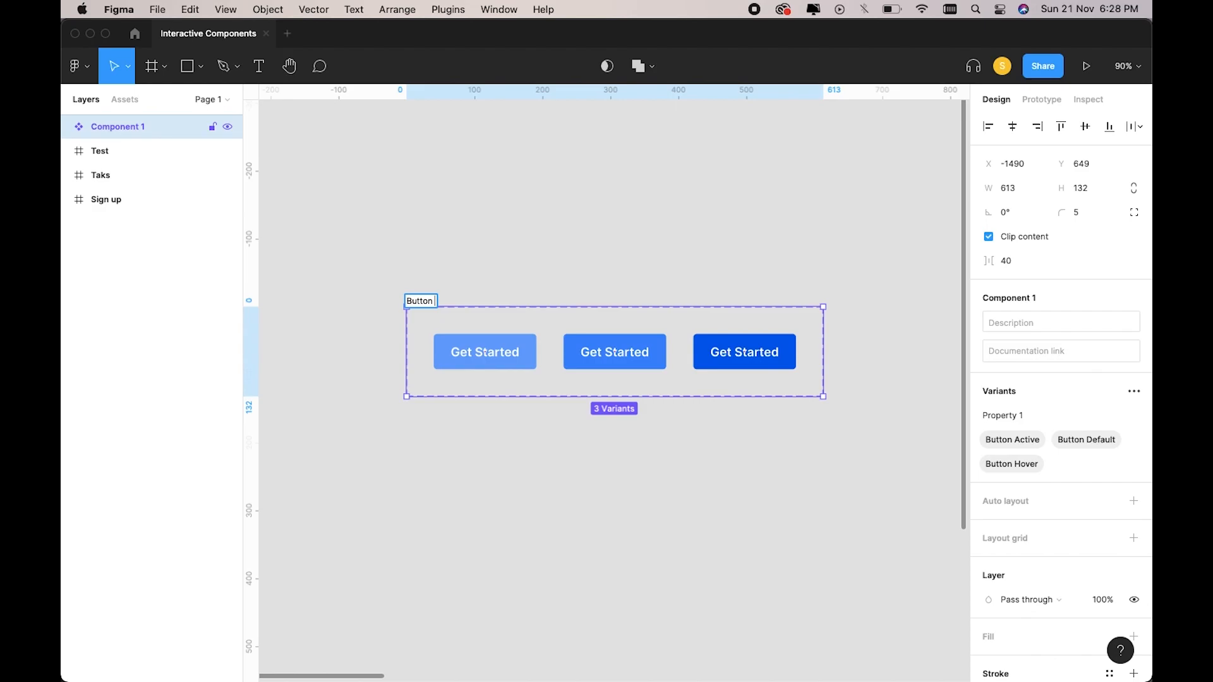
pyautogui.write(' States')
pyautogui.press('Return')
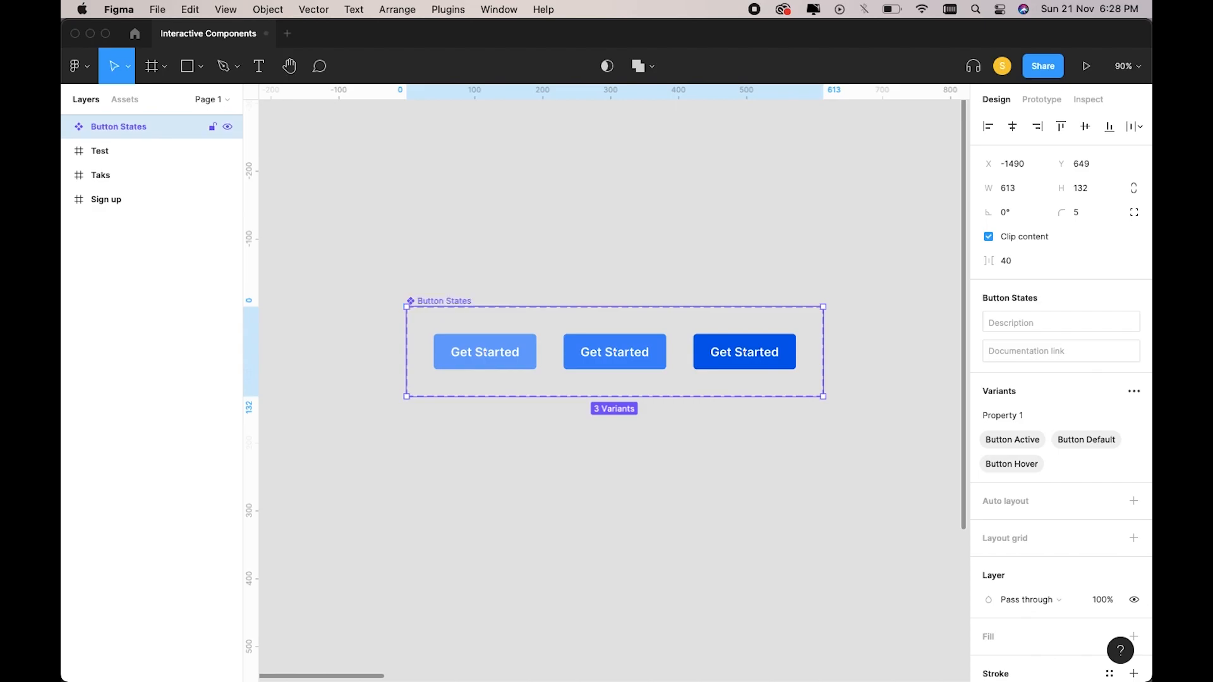
pyautogui.click(515, 288)
# Link Button Default to Button Hover with a While hovering trigger.
pyautogui.scroll(2, 515, 288)
pyautogui.click(519, 354)
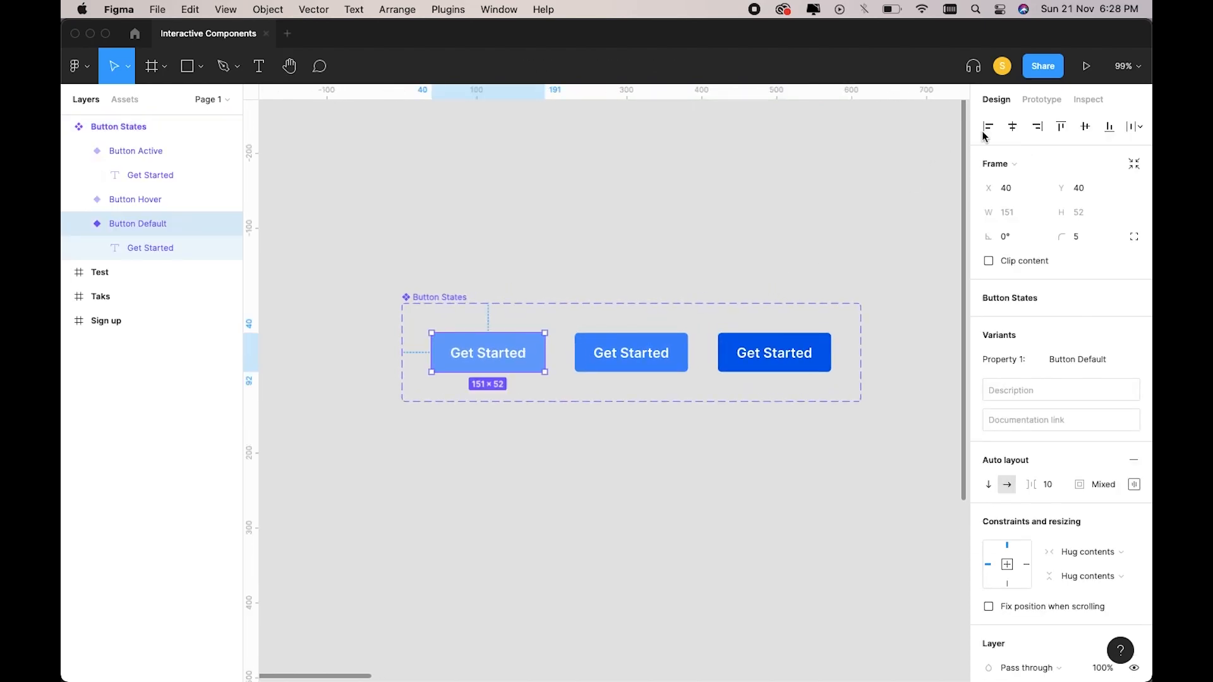
pyautogui.click(1049, 100)
pyautogui.moveTo(546, 353); pyautogui.dragTo(599, 352)
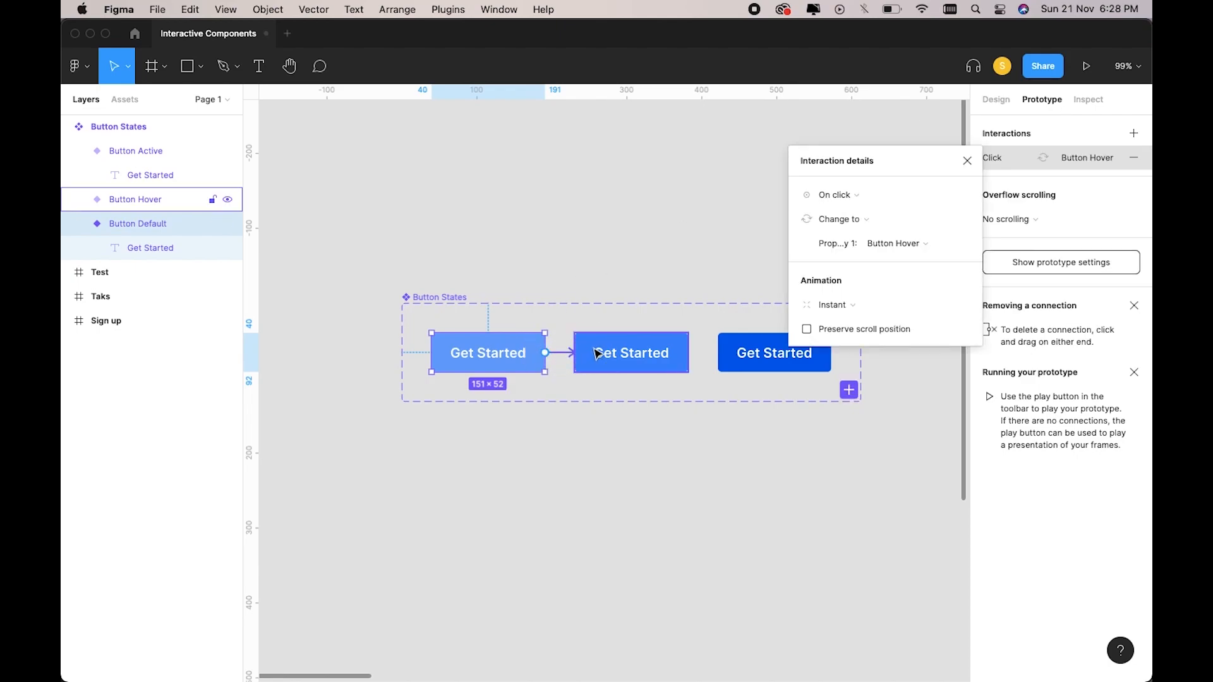
pyautogui.click(837, 196)
pyautogui.click(843, 233)
pyautogui.click(738, 240)
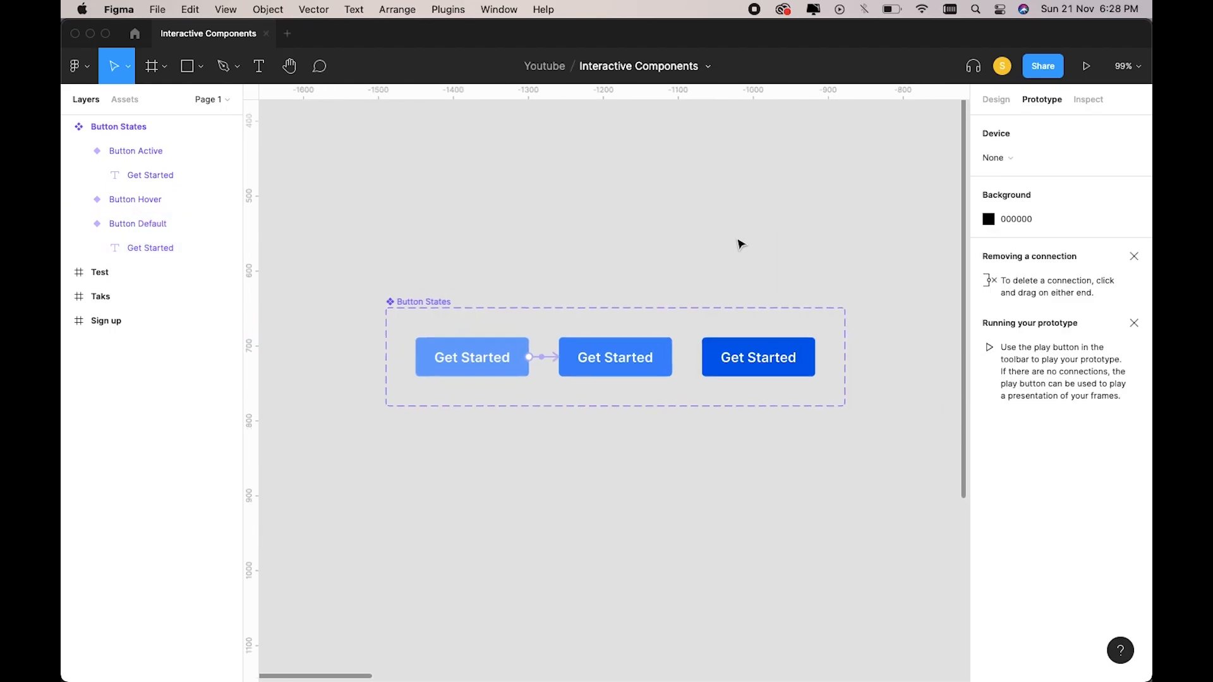
# Link Button Hover to Button Active with an On click trigger.
pyautogui.hscroll(2, 738, 241)
pyautogui.click(635, 355)
pyautogui.moveTo(637, 354); pyautogui.dragTo(721, 357)
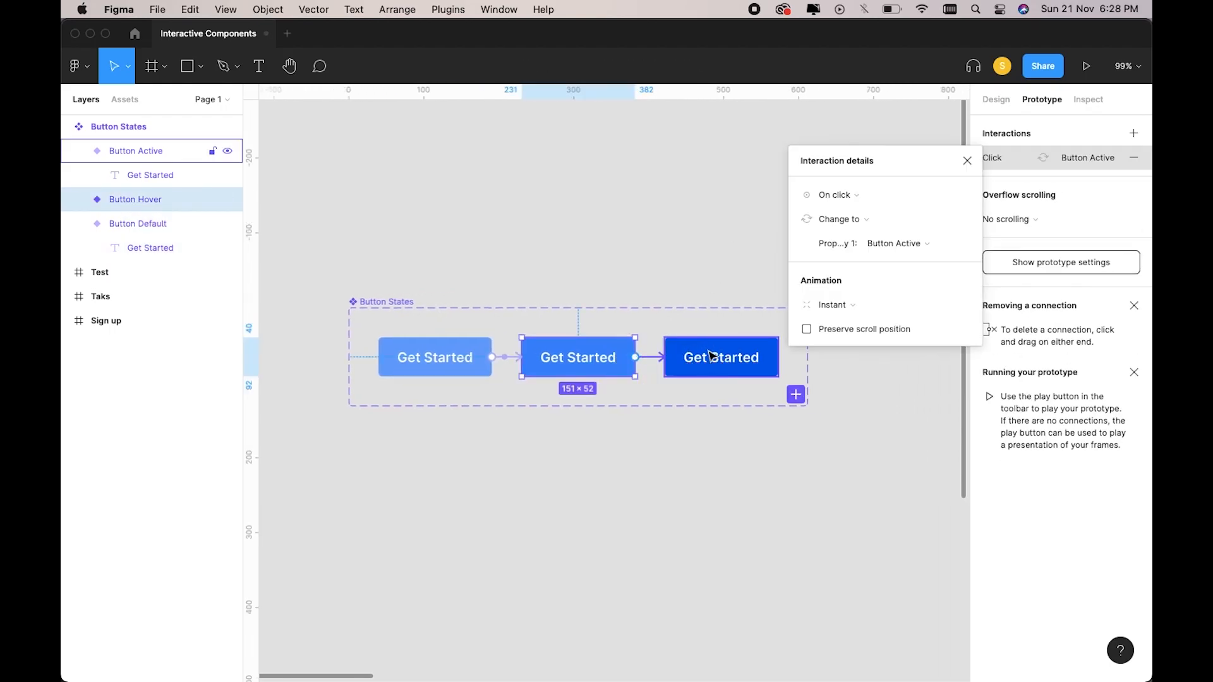
pyautogui.click(838, 195)
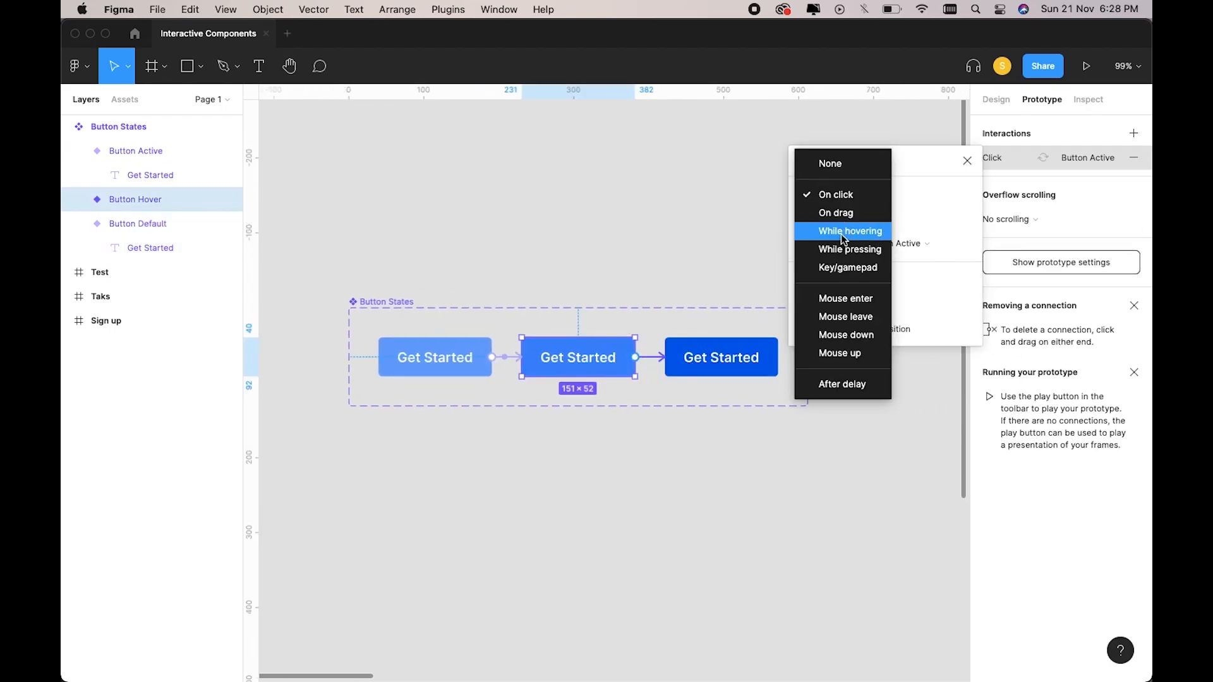
pyautogui.click(836, 197)
pyautogui.click(734, 240)
pyautogui.scroll(-2, 736, 242)
pyautogui.scroll(-5, 736, 241)
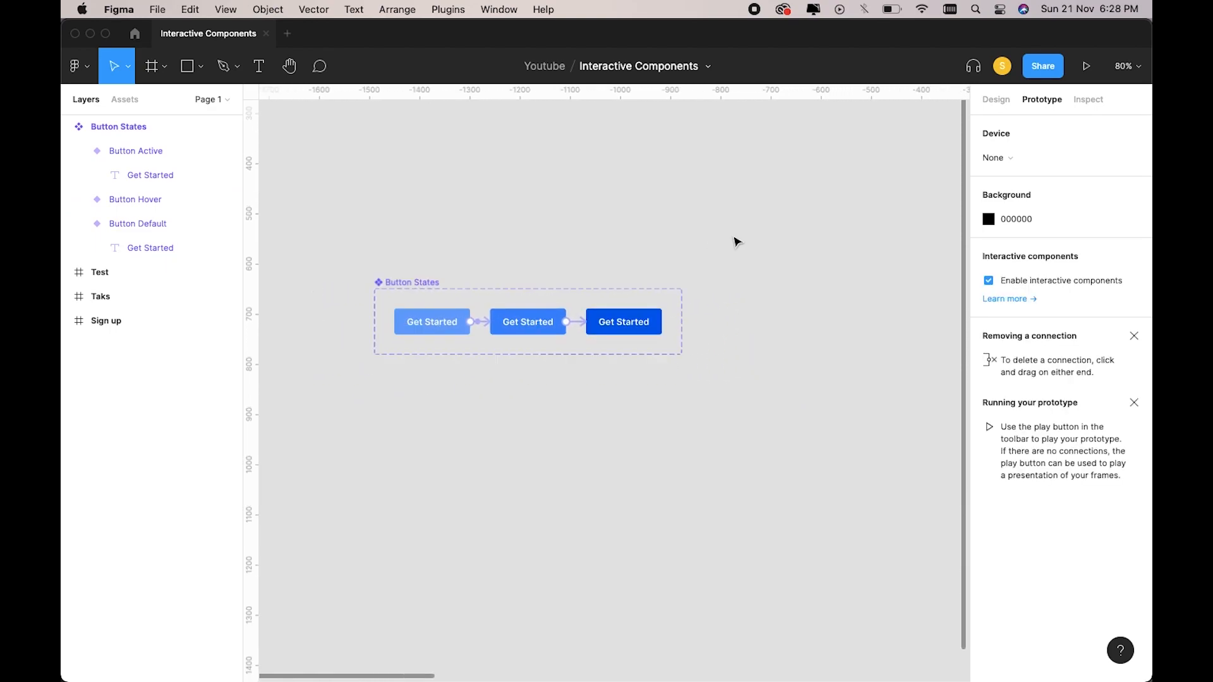
# Drag a Button States instance from local components into the Test frame.
pyautogui.hscroll(5, 736, 242)
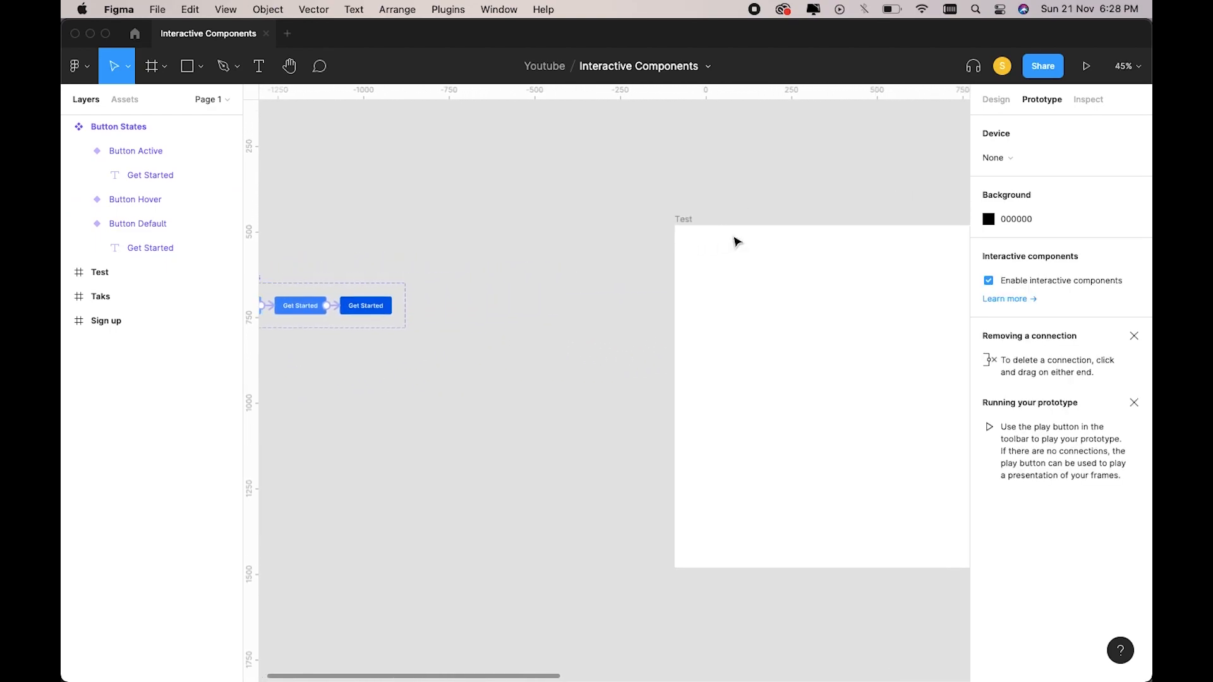
pyautogui.scroll(3, 736, 241)
pyautogui.scroll(2, 736, 241)
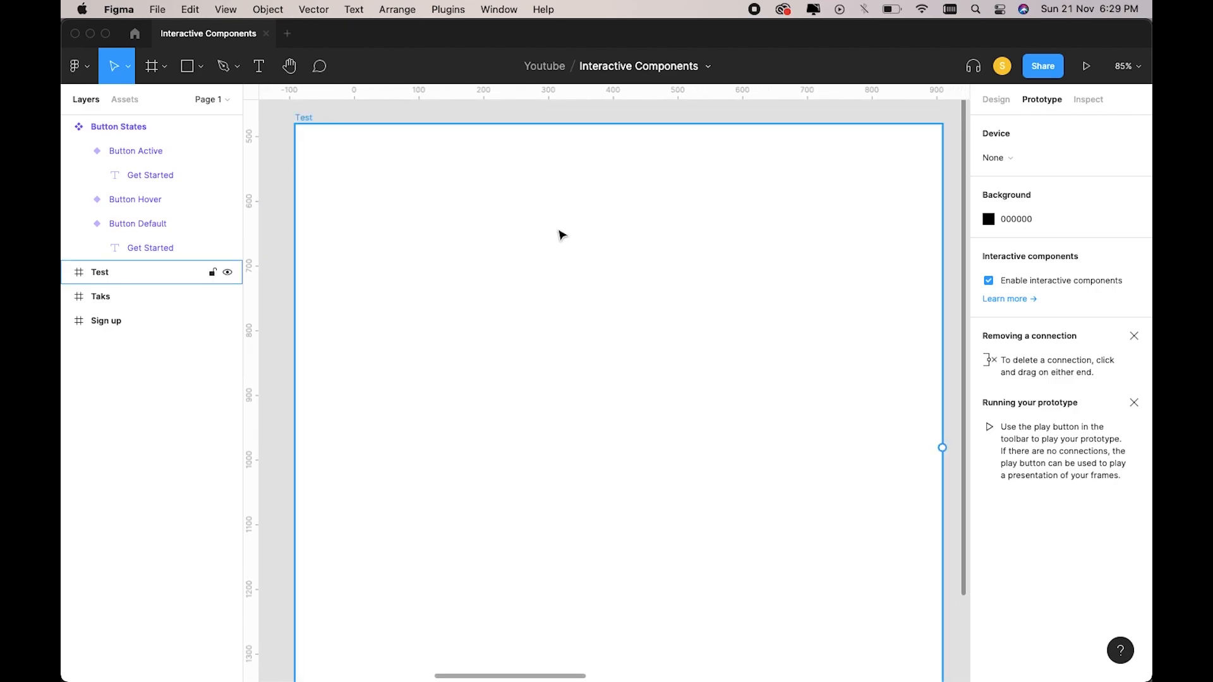
pyautogui.click(122, 101)
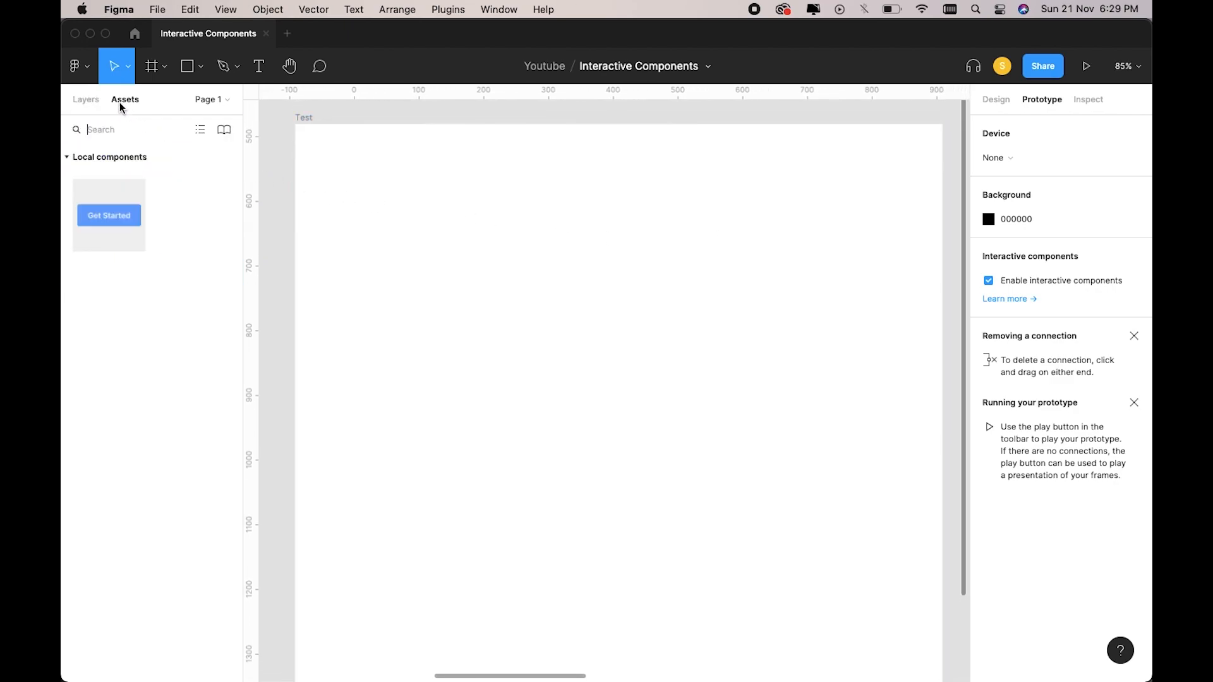
pyautogui.moveTo(110, 208); pyautogui.dragTo(588, 336)
pyautogui.hscroll(-5, 585, 334)
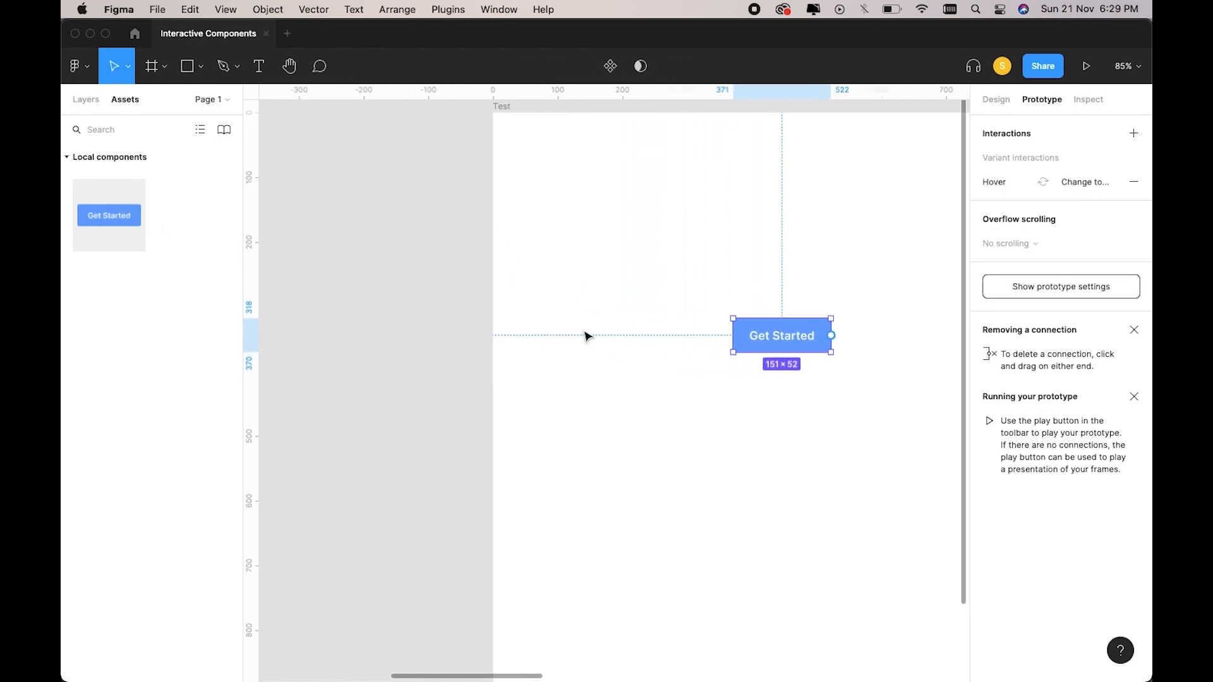
pyautogui.scroll(-5, 585, 335)
pyautogui.hscroll(-4, 585, 335)
pyautogui.scroll(4, 585, 334)
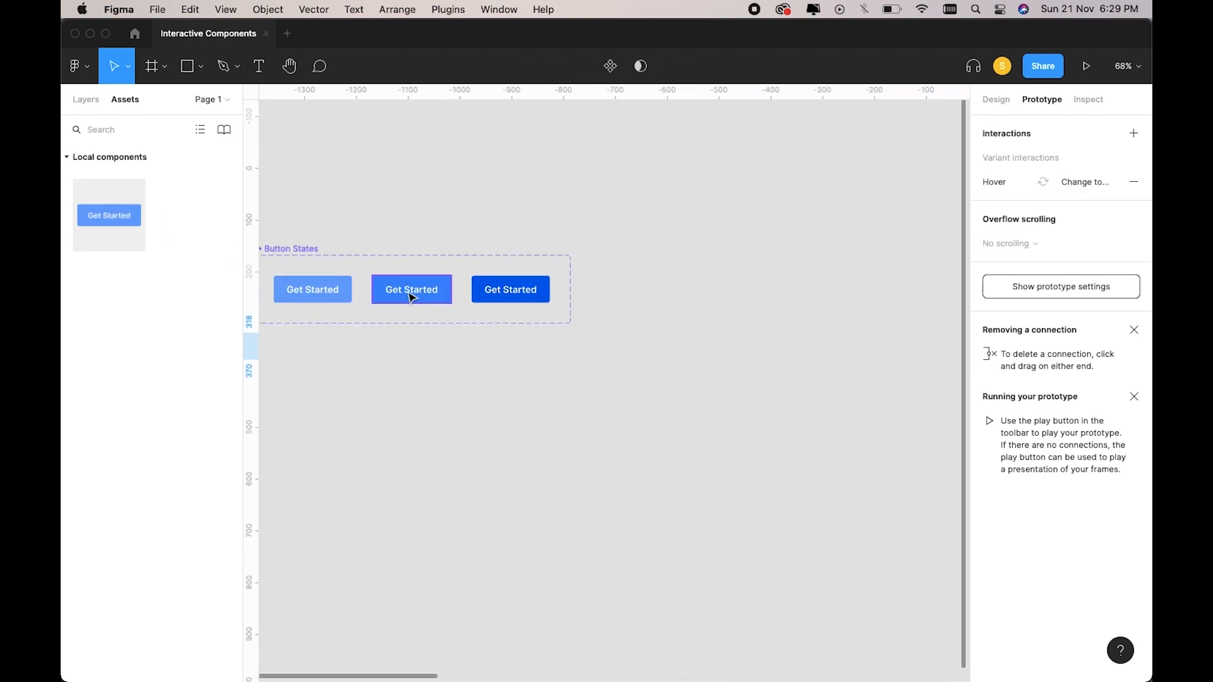
pyautogui.hscroll(6, 514, 314)
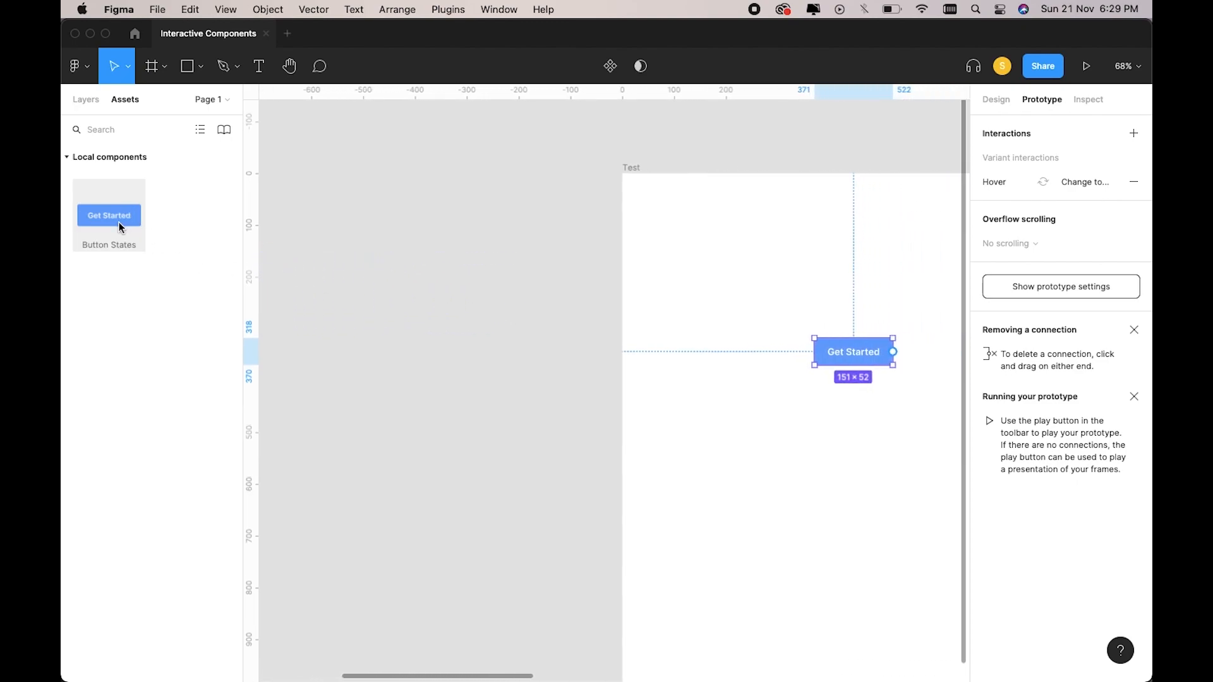
pyautogui.scroll(3, 693, 371)
pyautogui.hscroll(2, 693, 373)
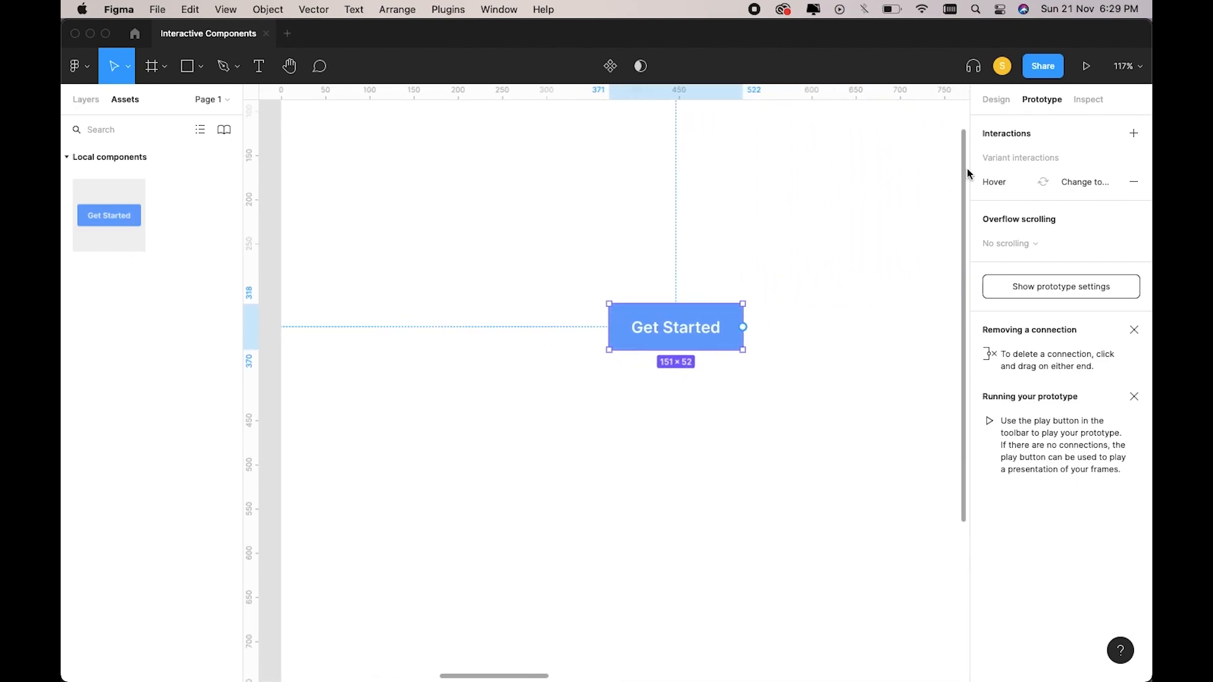
# Switch the instance through Active and Hover, then back to Button Default.
pyautogui.click(996, 99)
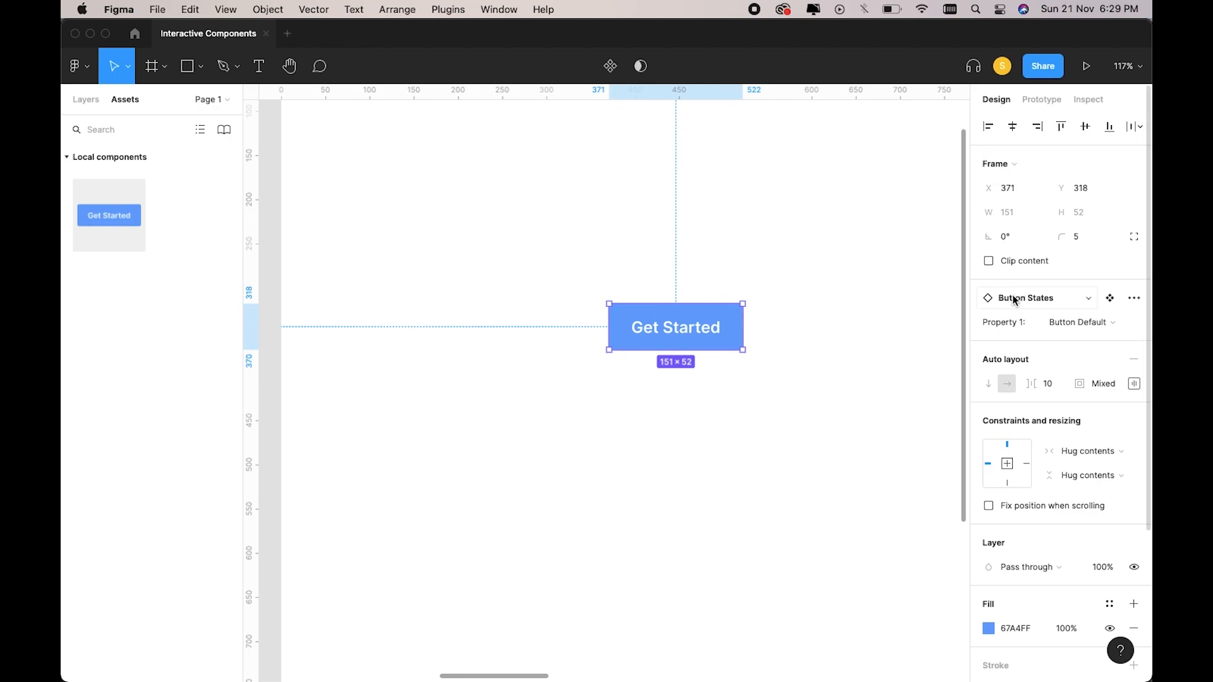
pyautogui.click(1063, 325)
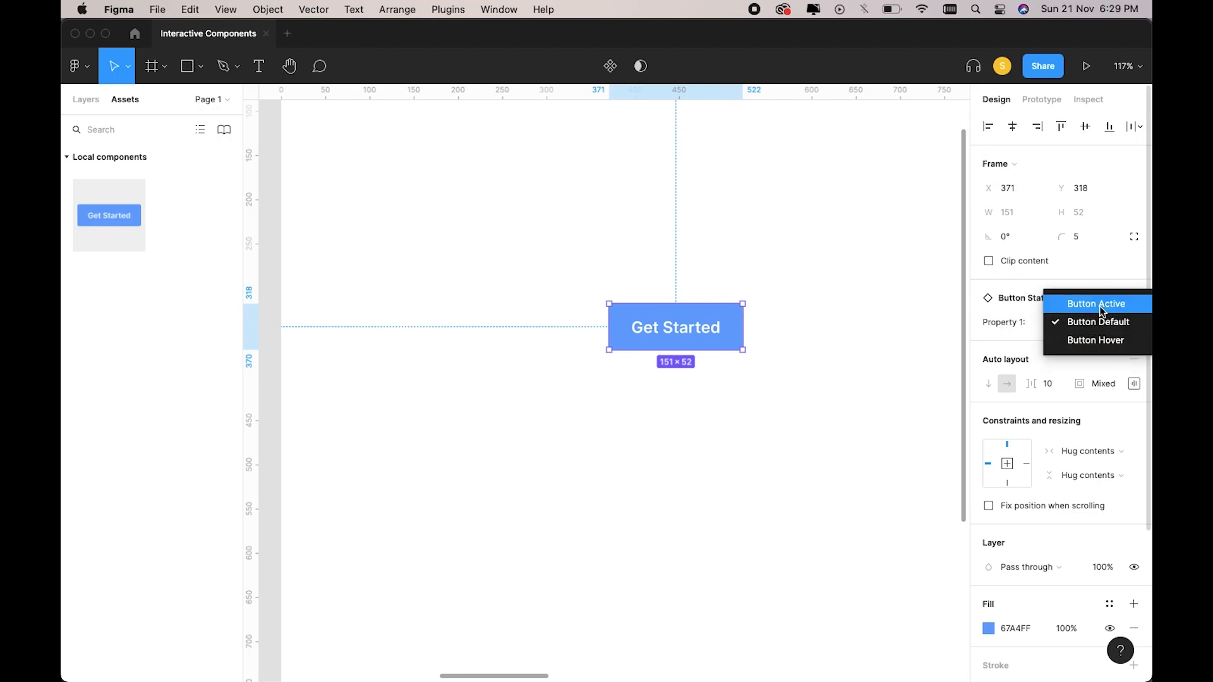
pyautogui.click(1099, 306)
pyautogui.click(1082, 322)
pyautogui.click(1081, 358)
pyautogui.click(1088, 329)
pyautogui.click(1096, 302)
# Centre the button horizontally and vertically in the Test frame.
pyautogui.scroll(-5, 918, 371)
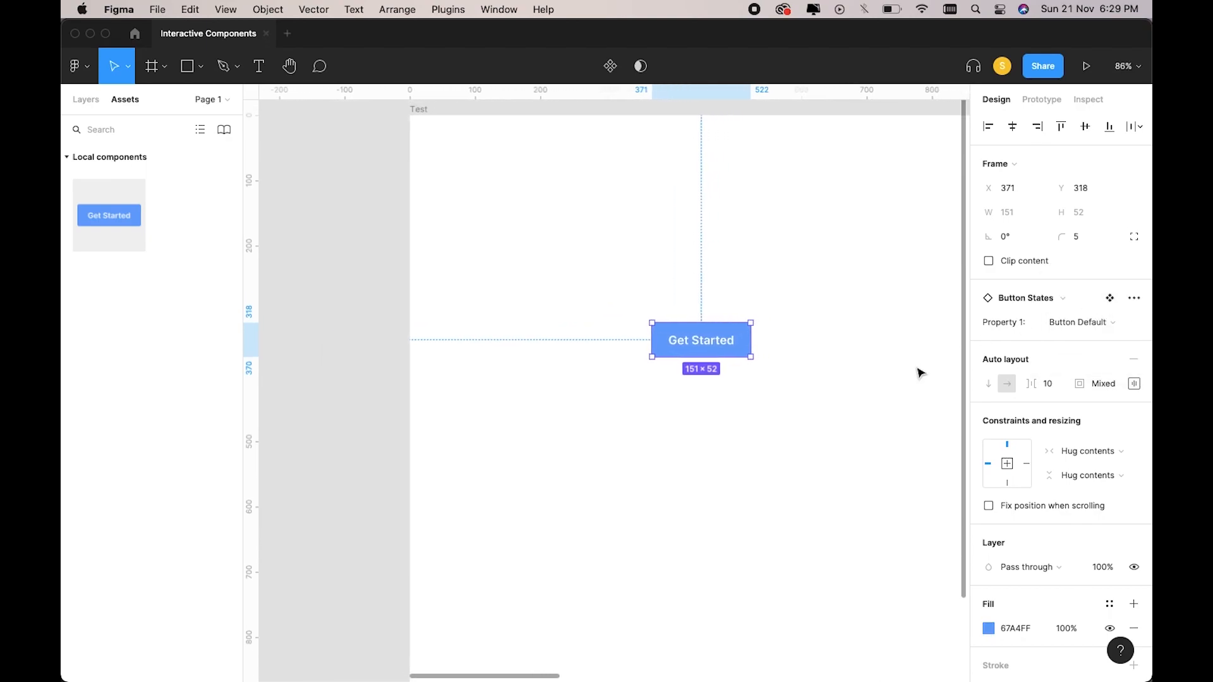
pyautogui.click(1012, 126)
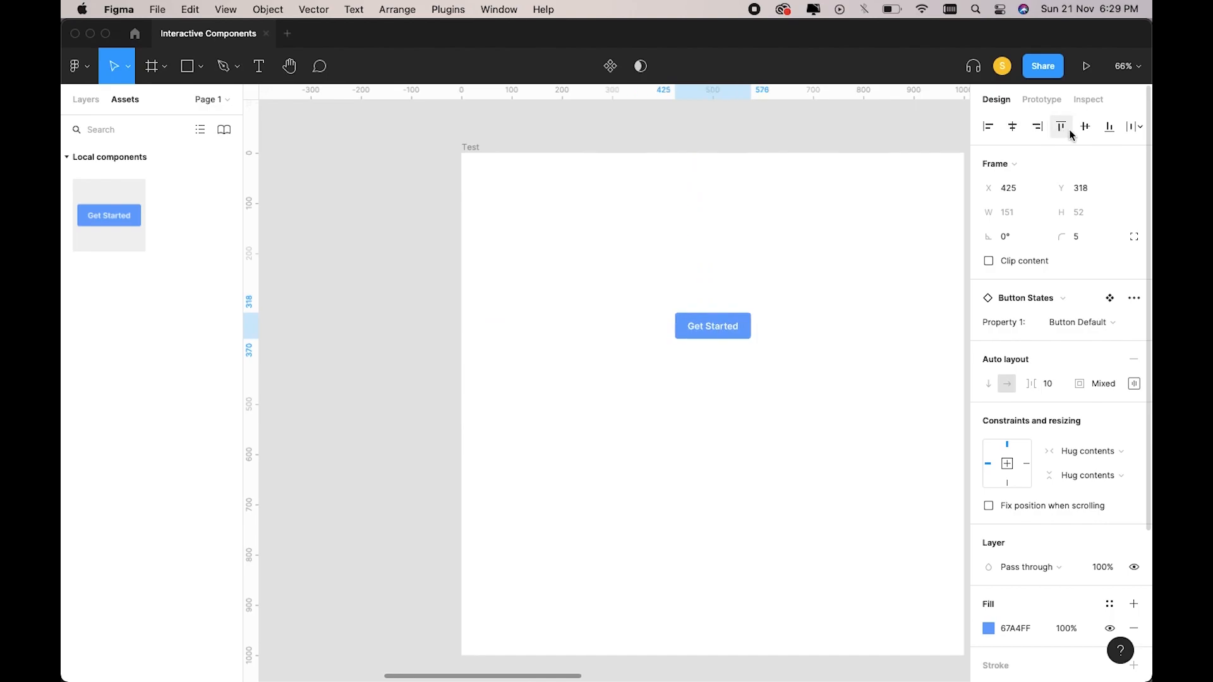
pyautogui.click(1061, 126)
pyautogui.click(1085, 126)
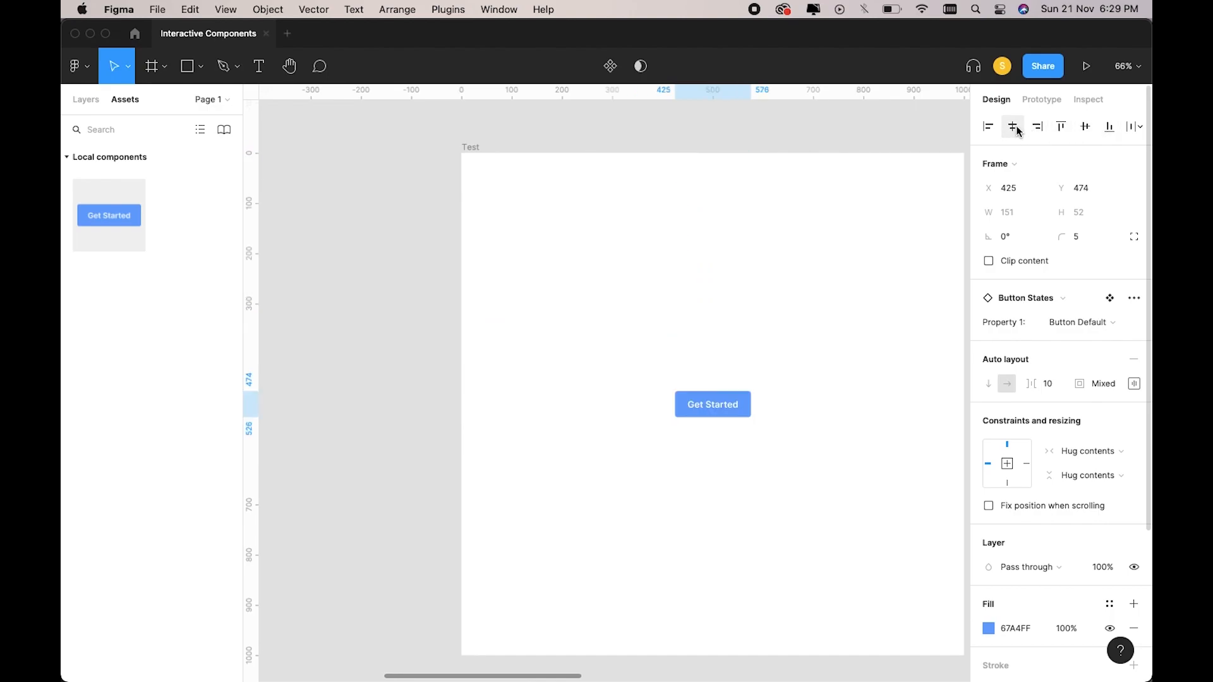
# Preview the Test frame and hover and press Get Started to check its colour states.
pyautogui.click(472, 148)
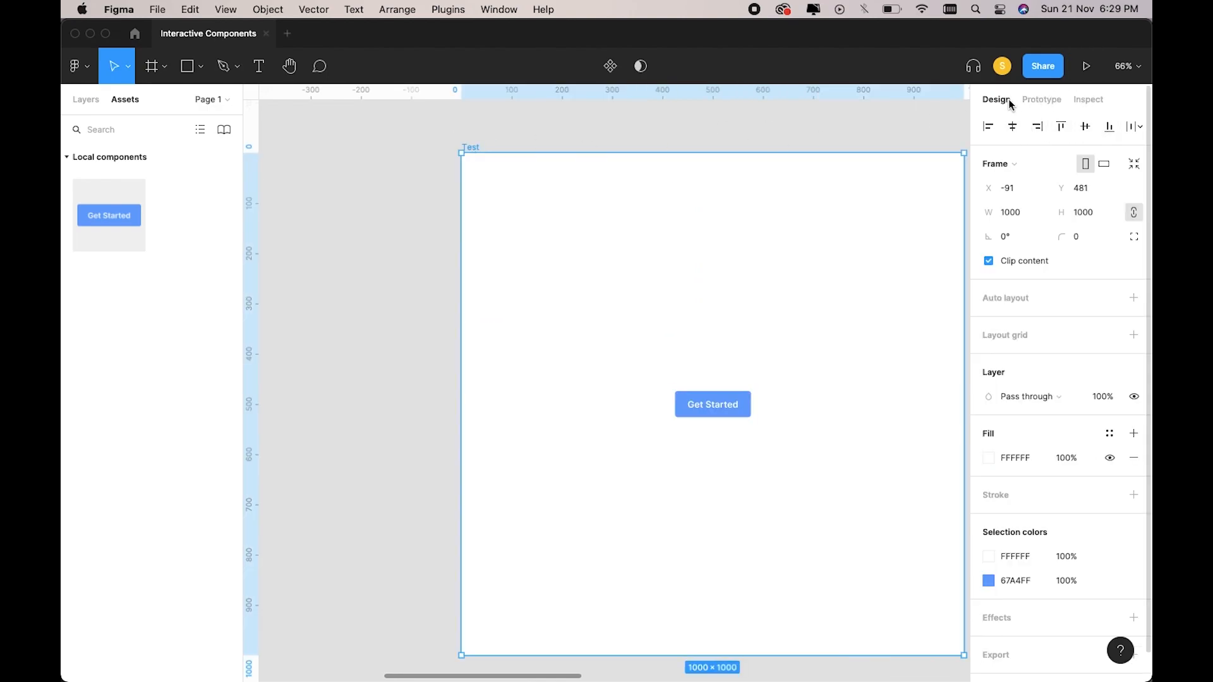
pyautogui.click(1087, 66)
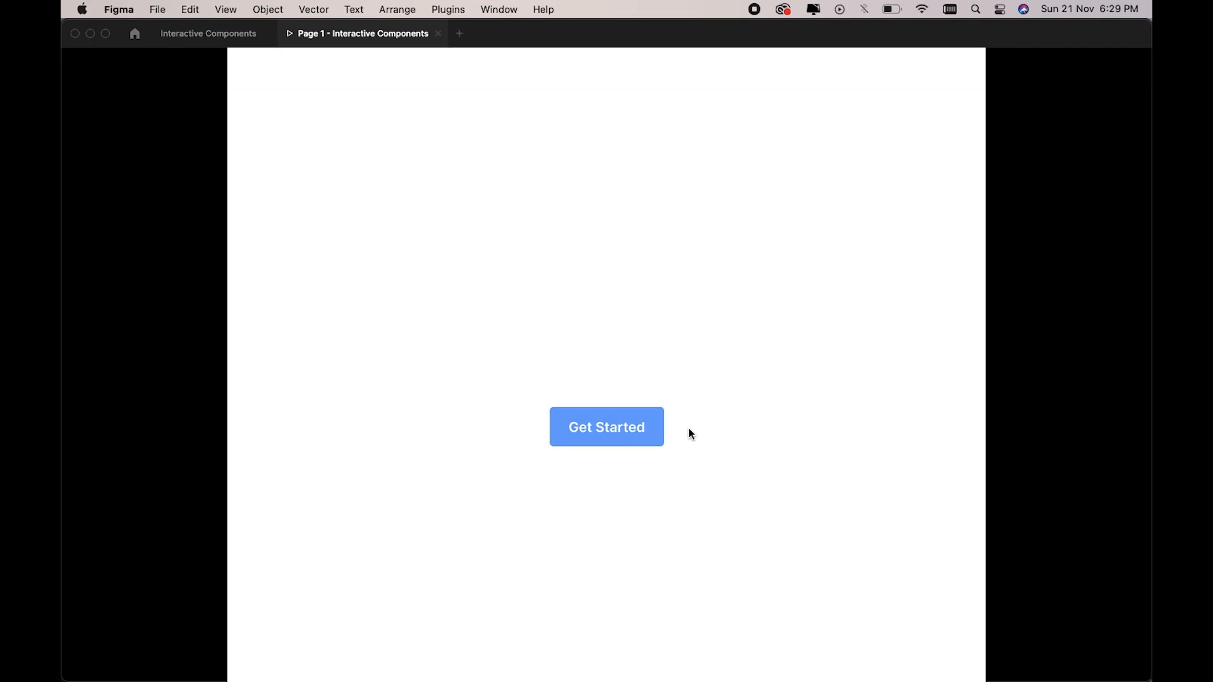
pyautogui.click(648, 434)
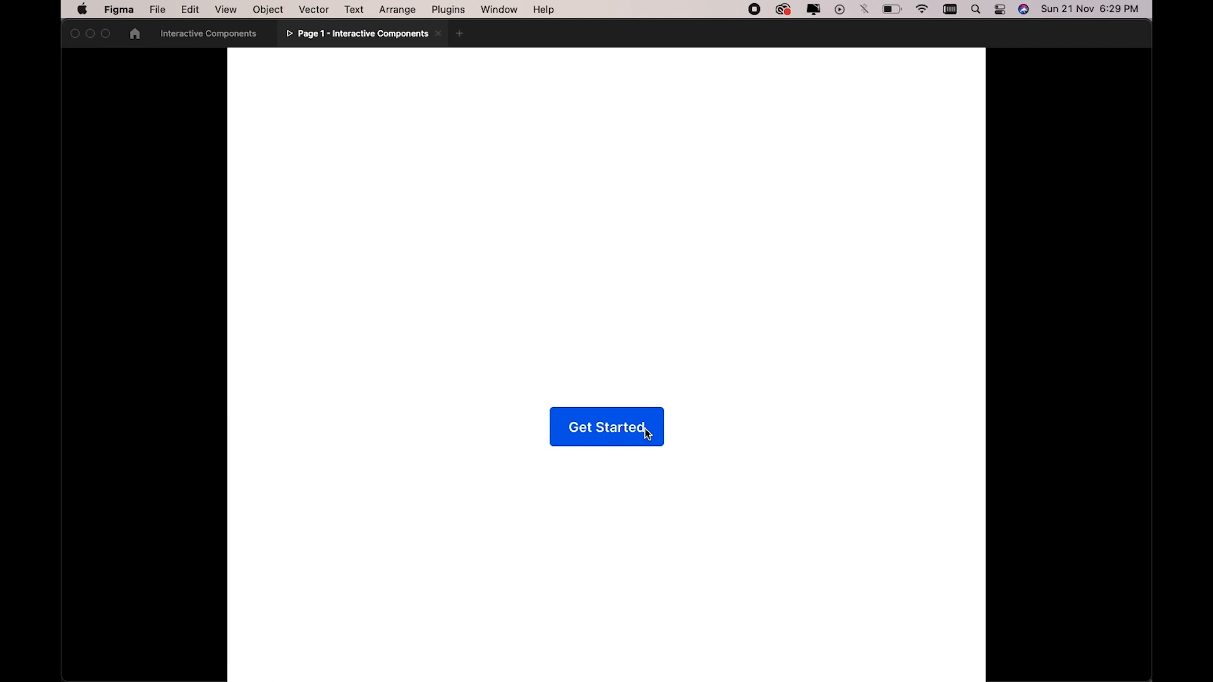
# Add two more Button States instances to Test, setting the top-left one to Button Hover.
pyautogui.click(216, 38)
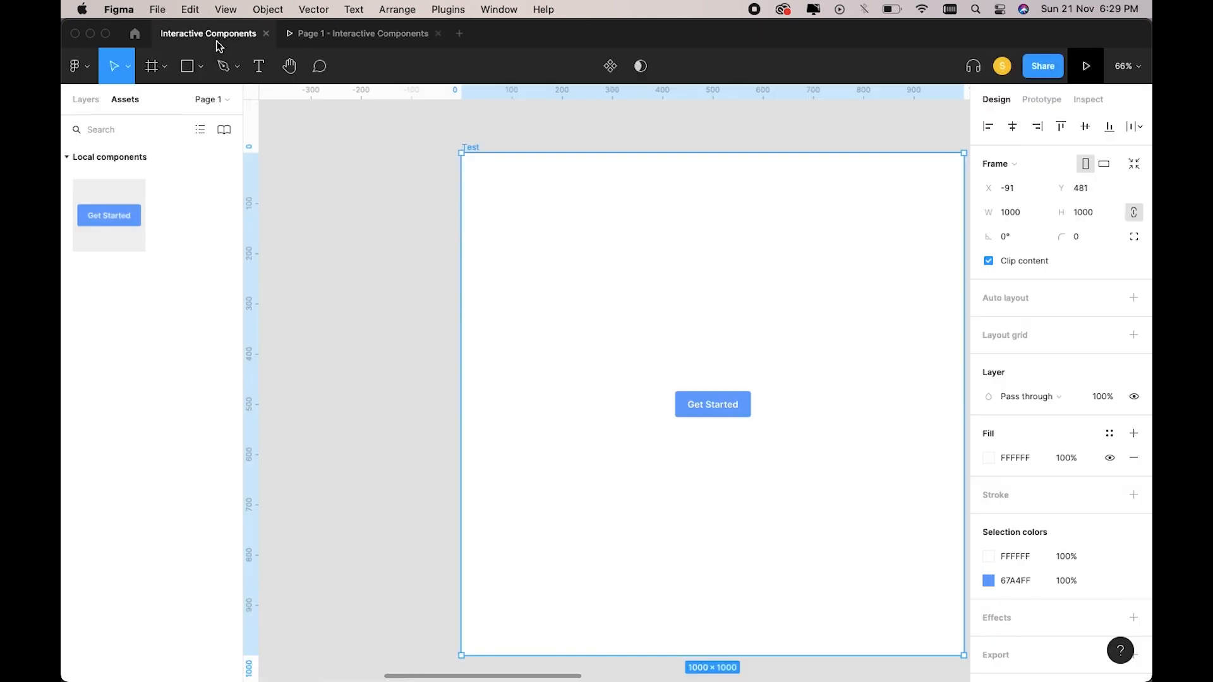
pyautogui.moveTo(101, 215); pyautogui.dragTo(482, 200)
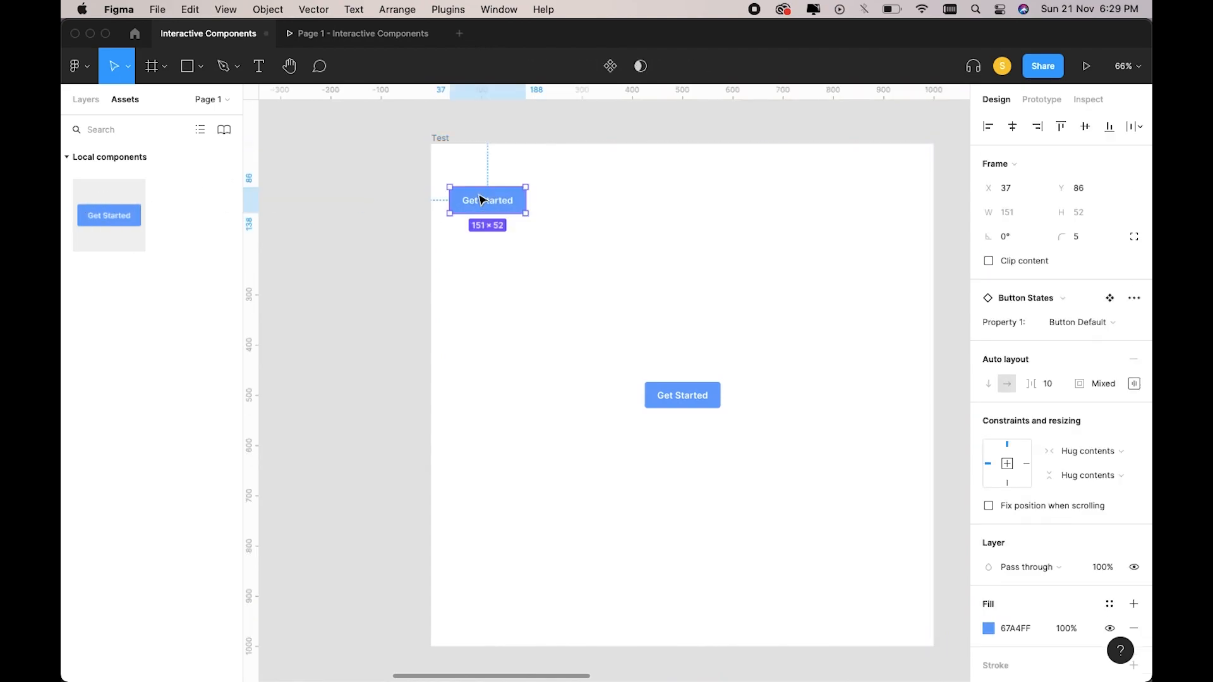
pyautogui.click(1068, 323)
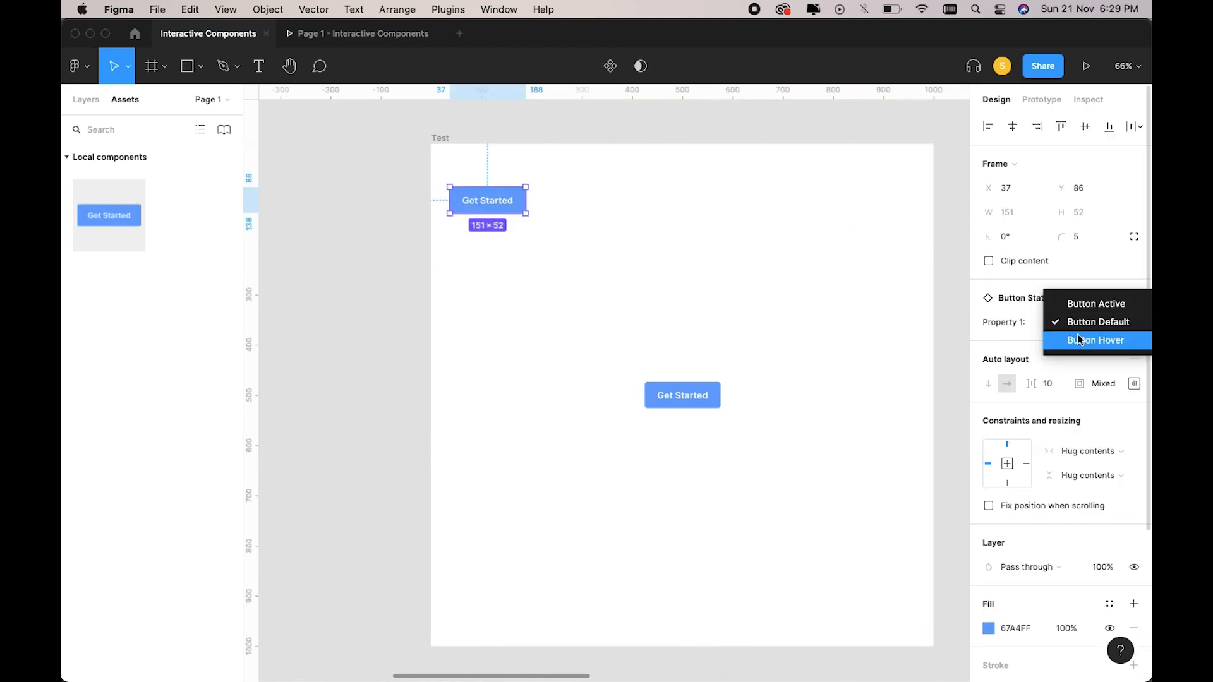
pyautogui.click(1079, 340)
pyautogui.click(354, 266)
pyautogui.moveTo(117, 218); pyautogui.dragTo(782, 252)
pyautogui.click(683, 289)
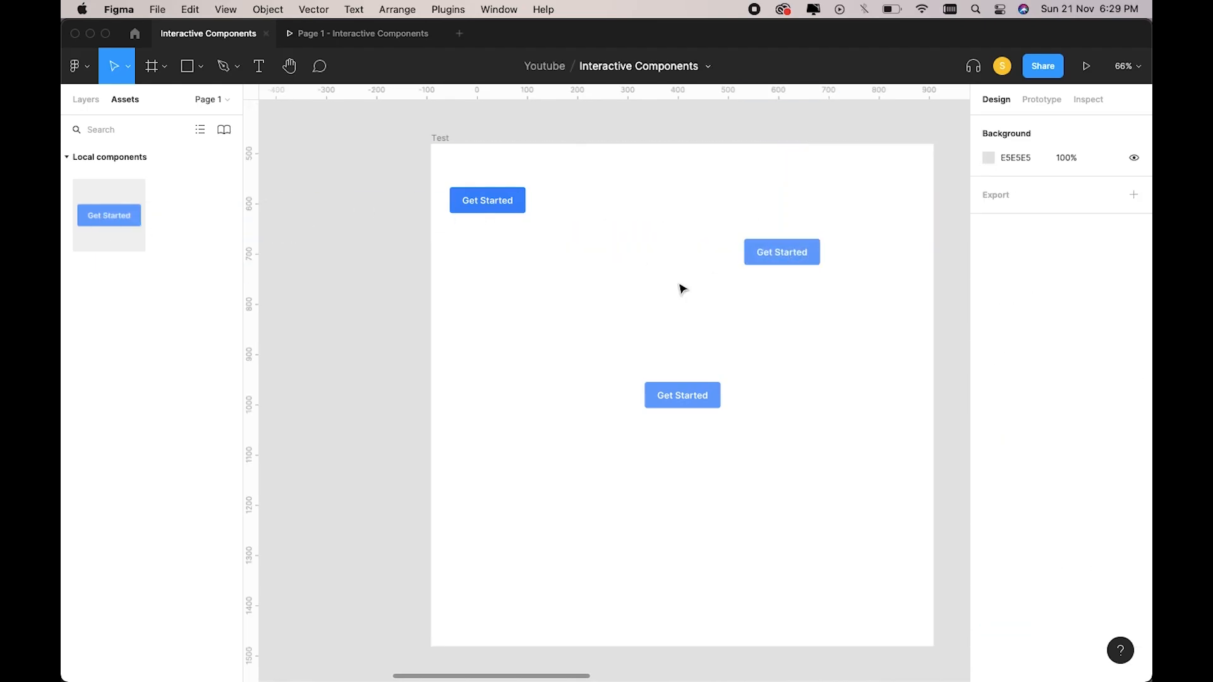
# Preview the three buttons in the prototype, then close the preview tab.
pyautogui.click(444, 143)
pyautogui.click(1086, 66)
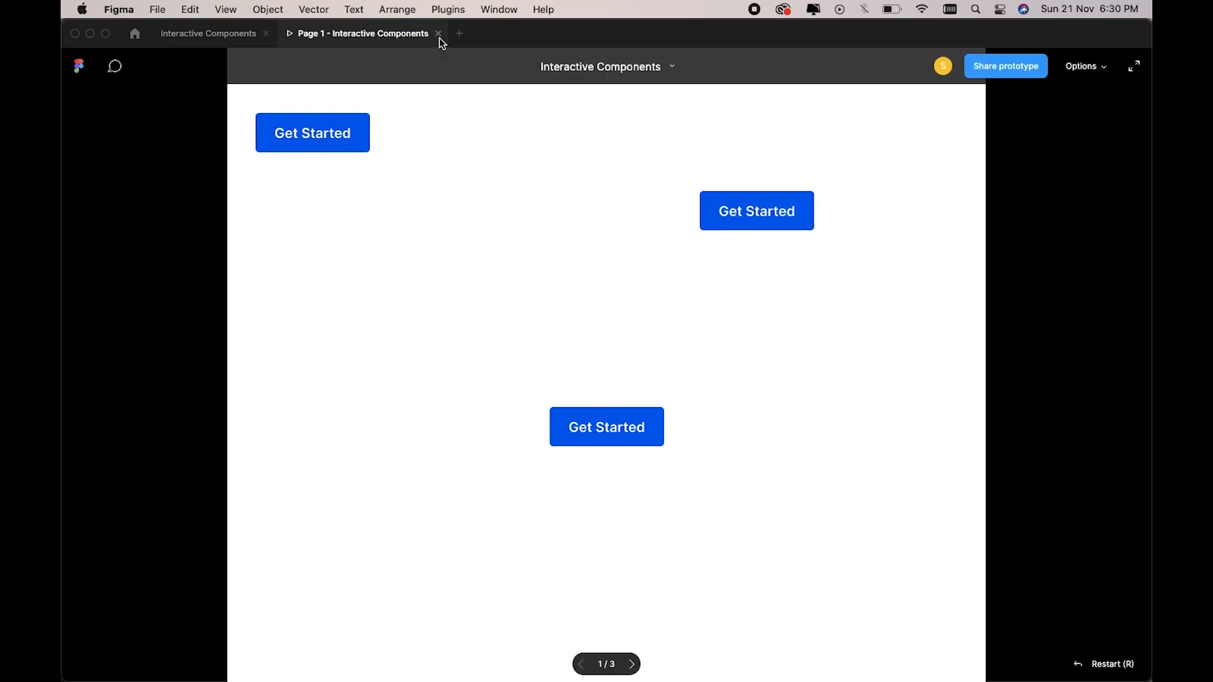
pyautogui.click(201, 35)
pyautogui.scroll(-3, 445, 127)
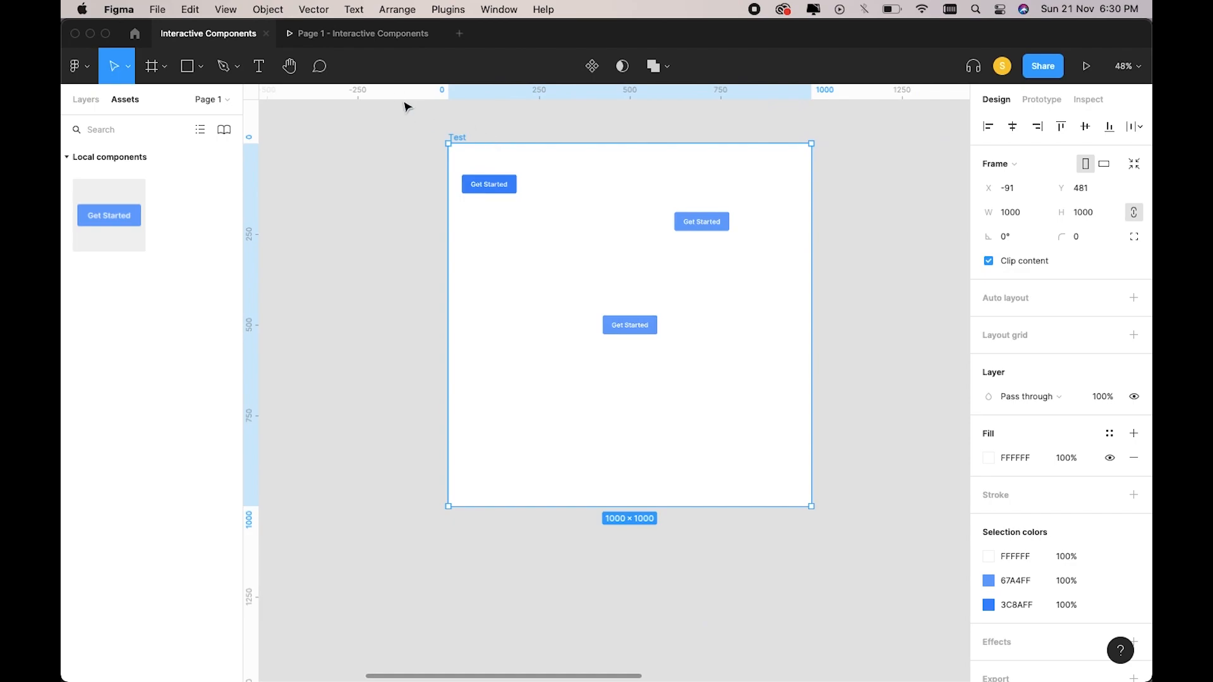
pyautogui.click(438, 34)
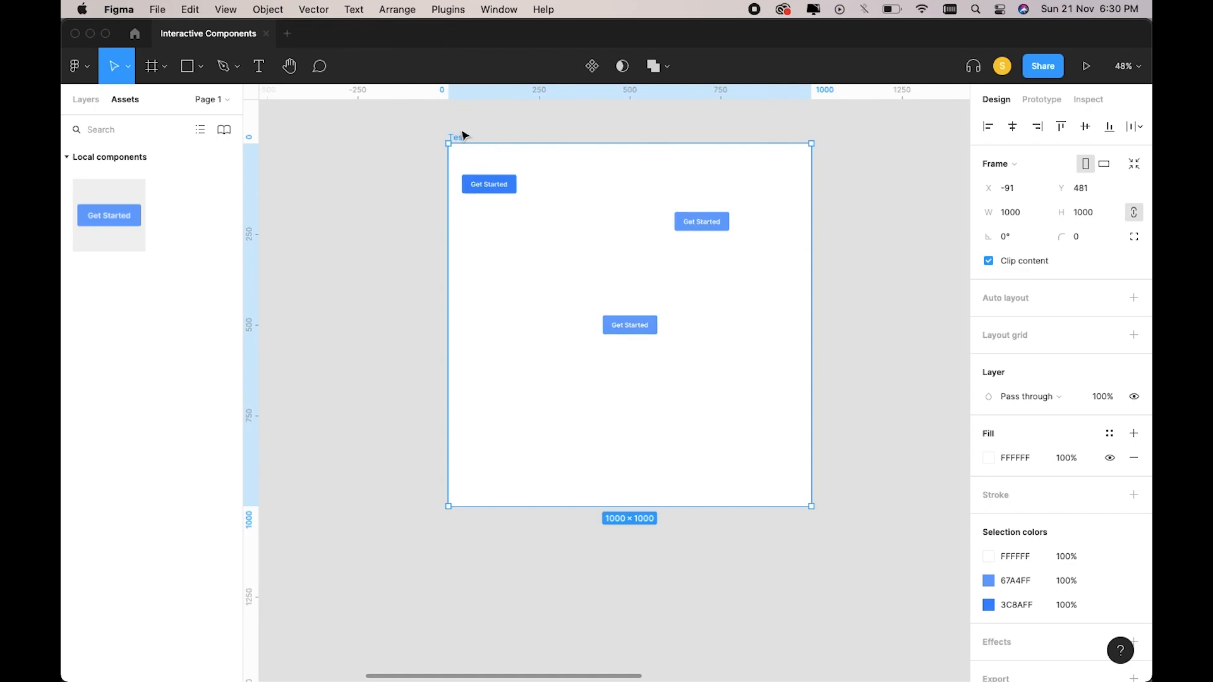
# Delete all three Get Started button instances from the Test frame.
pyautogui.click(440, 193)
pyautogui.click(488, 189)
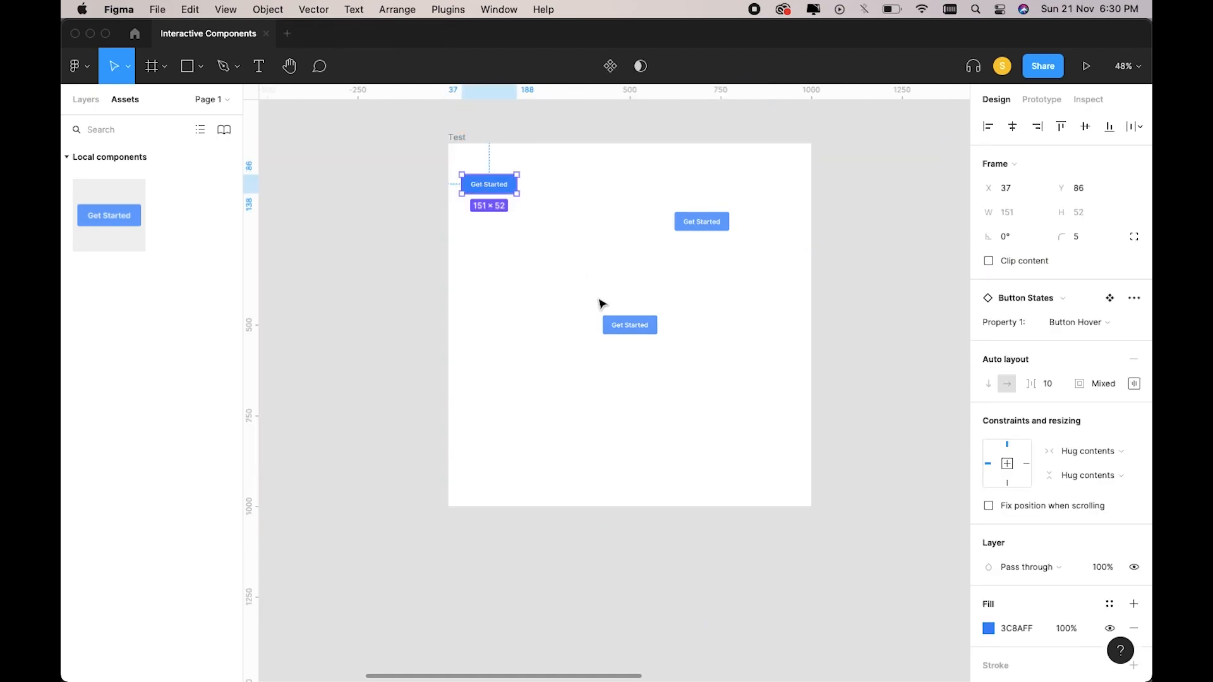
pyautogui.keyDown('shift'); pyautogui.click(619, 323); pyautogui.keyUp('shift')
pyautogui.keyDown('shift'); pyautogui.click(713, 225); pyautogui.keyUp('shift')
pyautogui.press('Delete')
# Draw a grey rectangle below the Button States set.
pyautogui.hscroll(-10, 718, 223)
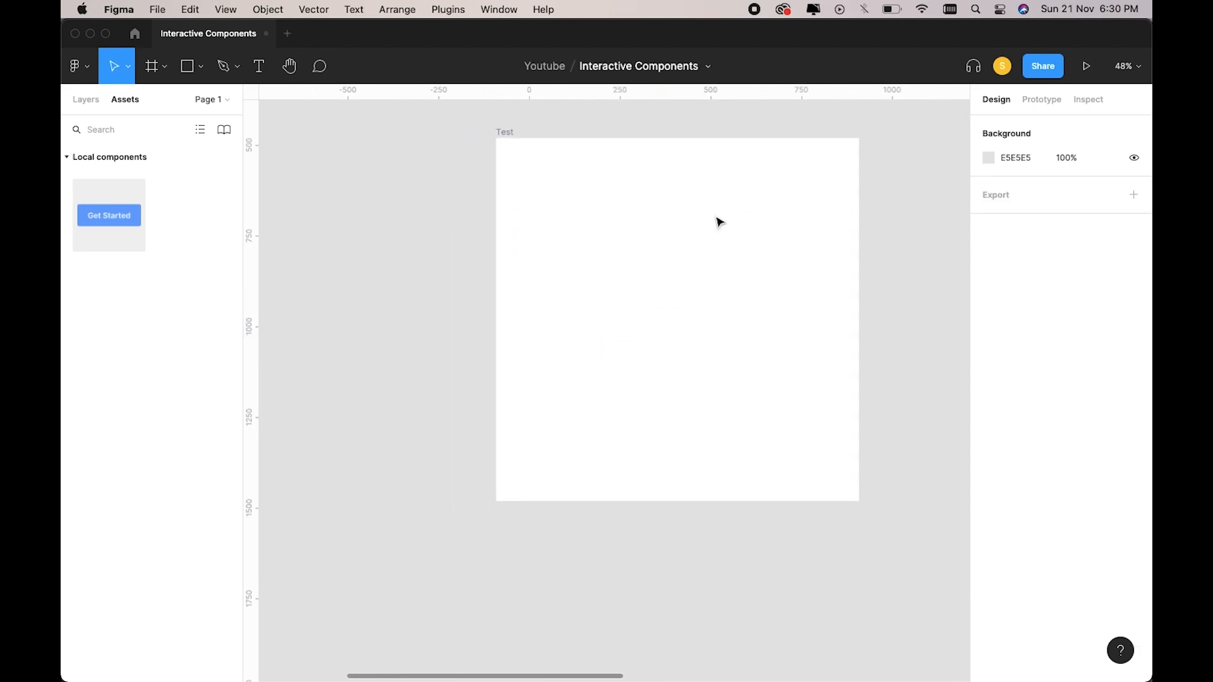
pyautogui.scroll(5, 717, 222)
pyautogui.hscroll(-3, 591, 294)
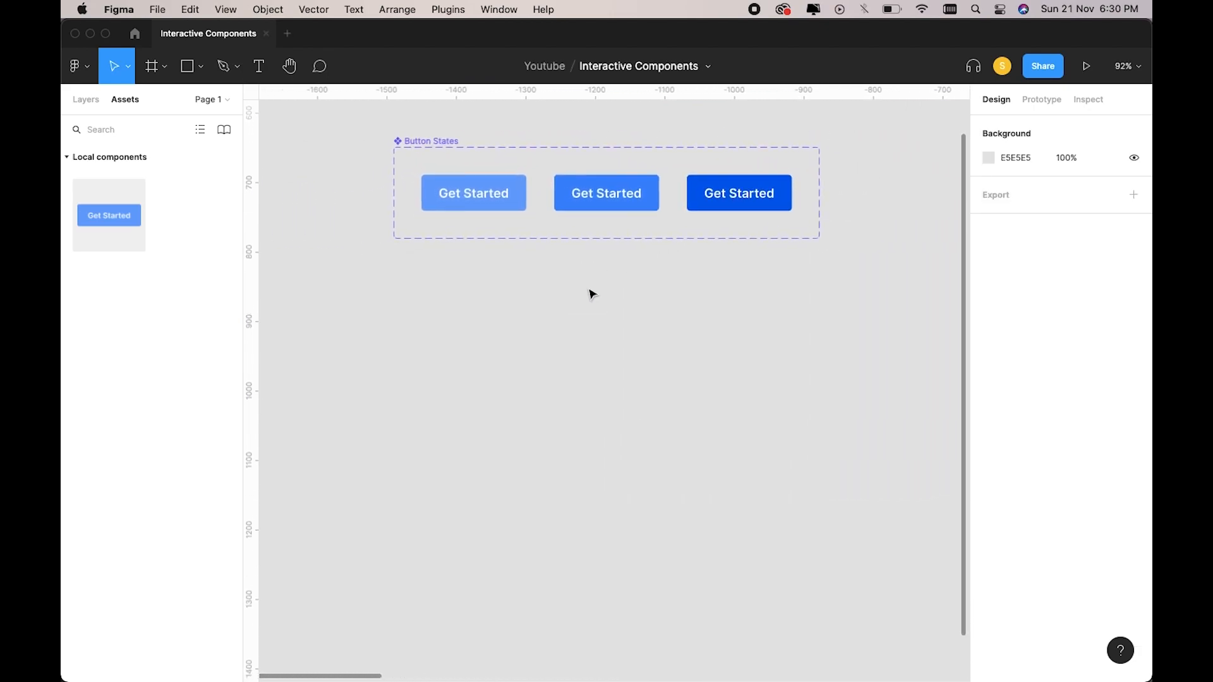
pyautogui.scroll(1, 592, 295)
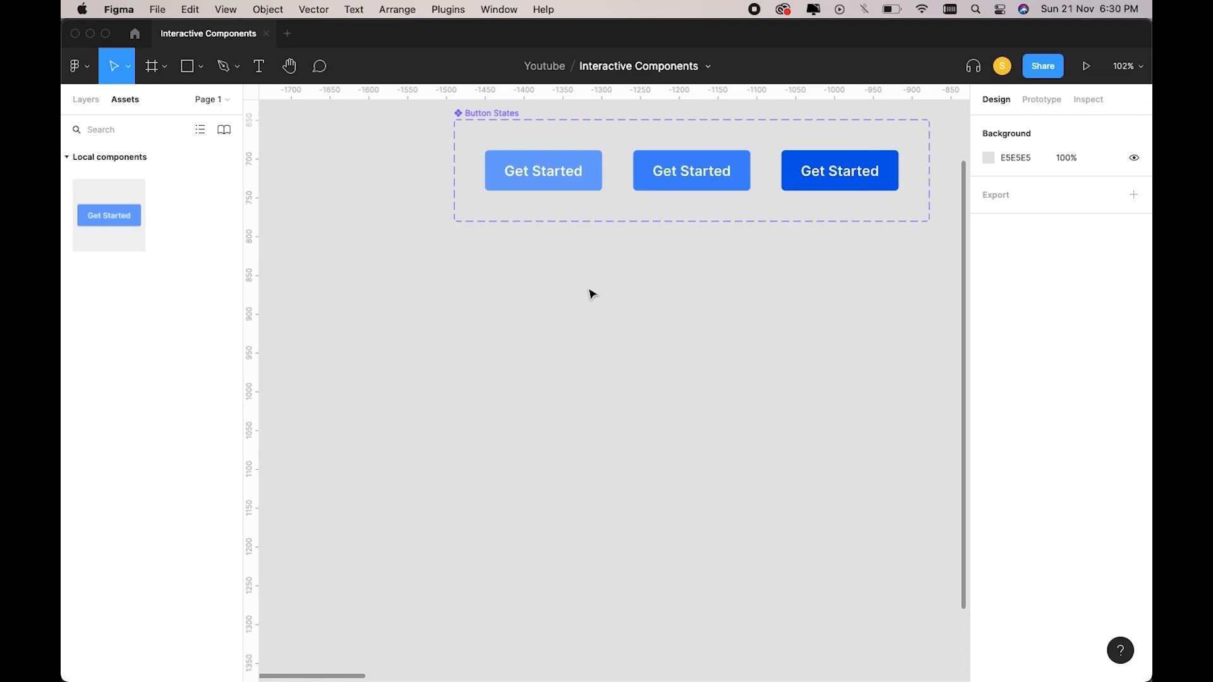
pyautogui.press('r')
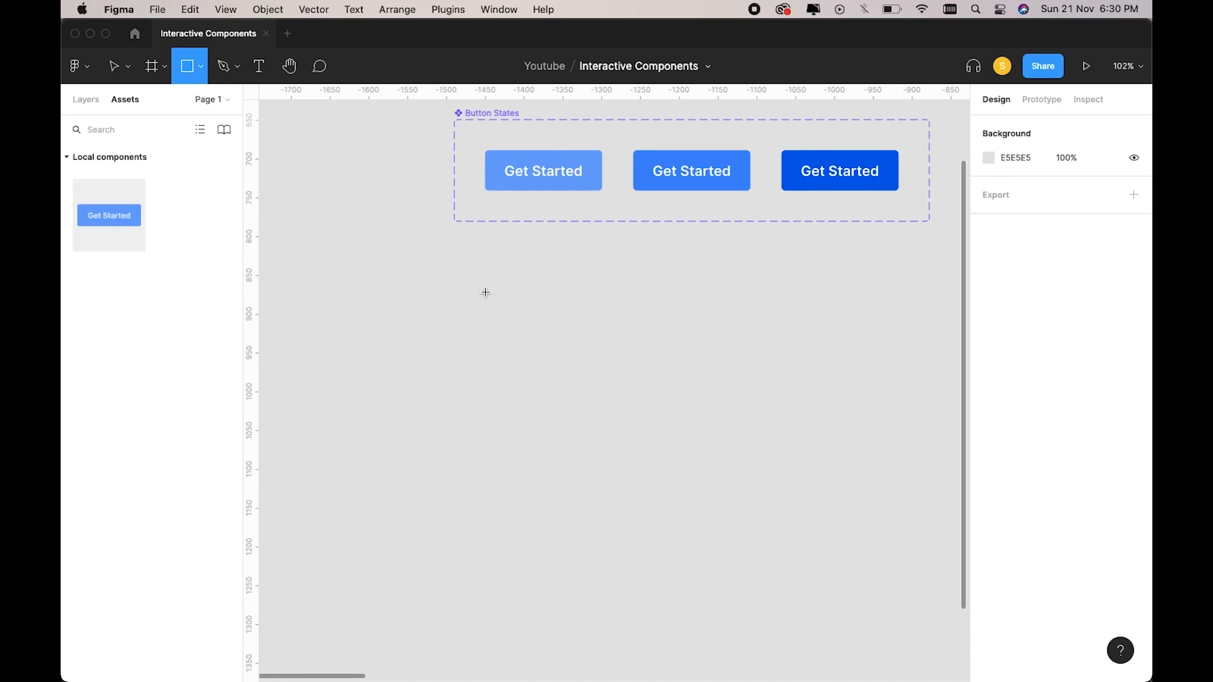
pyautogui.moveTo(486, 293)
pyautogui.mouseDown()
pyautogui.moveTo(596, 333)
pyautogui.moveTo(654, 331)
pyautogui.mouseUp()
# Size the rectangle to 300 × 55 with a corner radius of 5.
pyautogui.click(1014, 195)
pyautogui.write('200')
pyautogui.press('Return')
pyautogui.click(1088, 192)
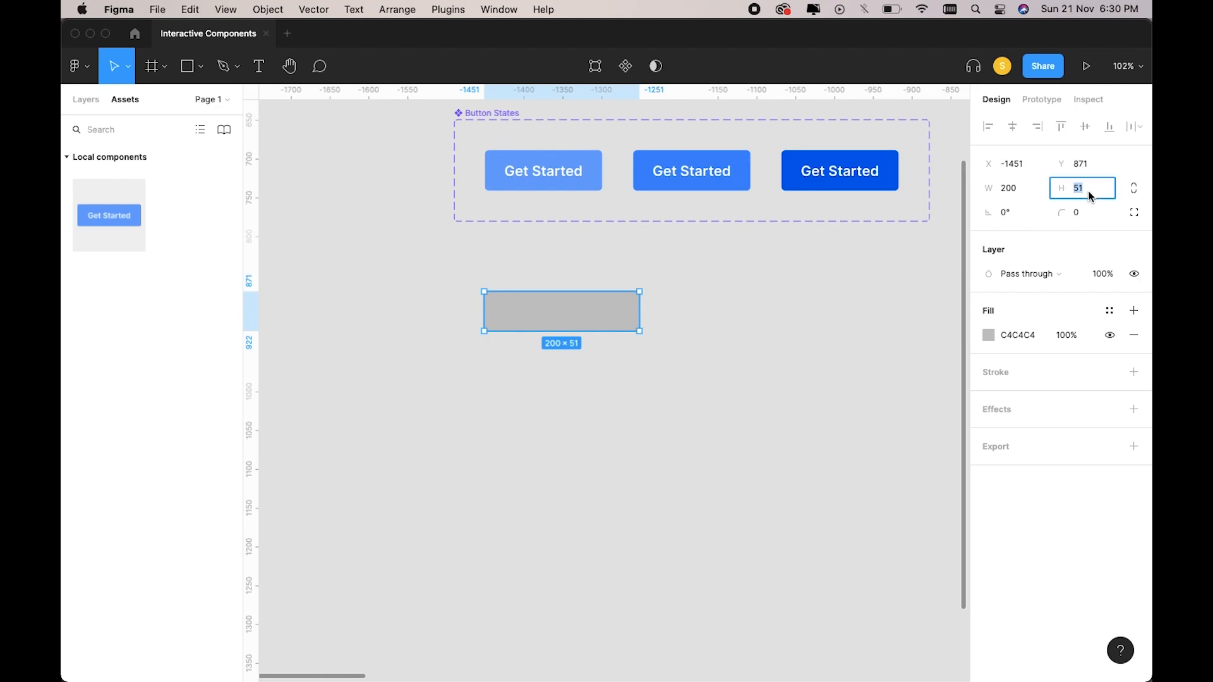
pyautogui.write('55')
pyautogui.press('Return')
pyautogui.press('5')
pyautogui.press('super+z')
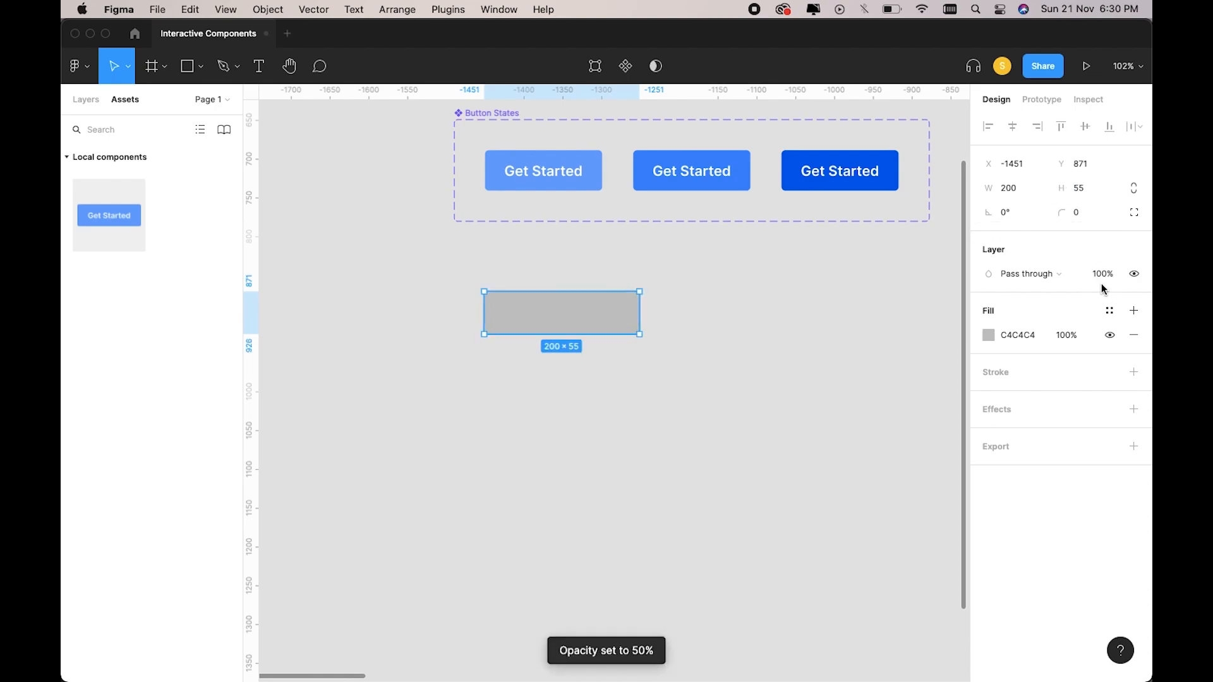
pyautogui.click(1006, 193)
pyautogui.press('Return')
pyautogui.hscroll(-1, 875, 250)
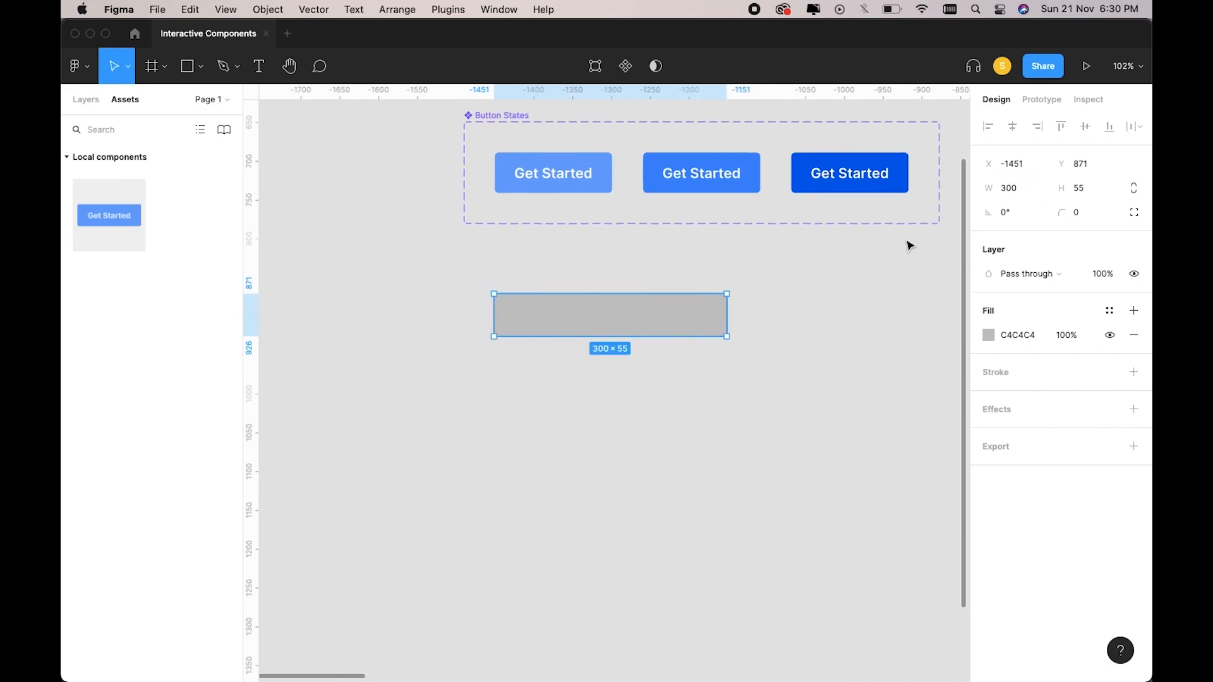
pyautogui.click(1085, 215)
pyautogui.write('5')
pyautogui.press('Return')
pyautogui.click(990, 339)
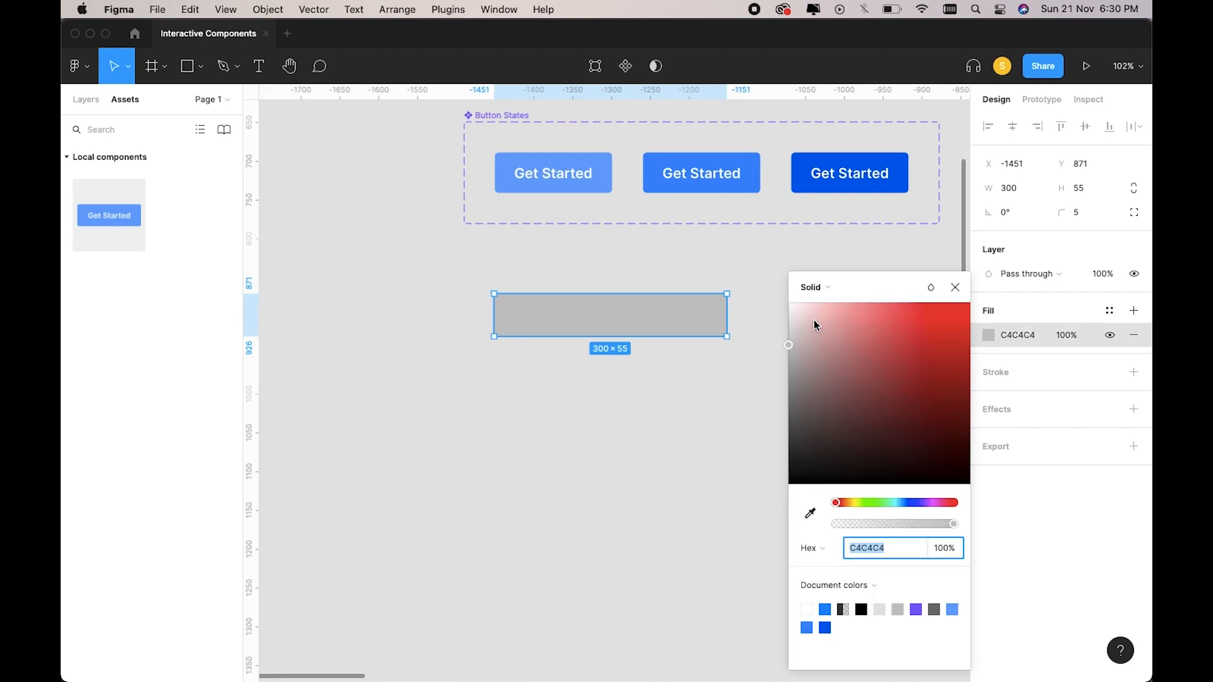
# Lighten the rectangle's fill and darken the canvas background to black.
pyautogui.moveTo(794, 331)
pyautogui.mouseDown()
pyautogui.moveTo(783, 325)
pyautogui.moveTo(796, 303)
pyautogui.moveTo(789, 323)
pyautogui.mouseUp()
pyautogui.click(781, 272)
pyautogui.click(989, 158)
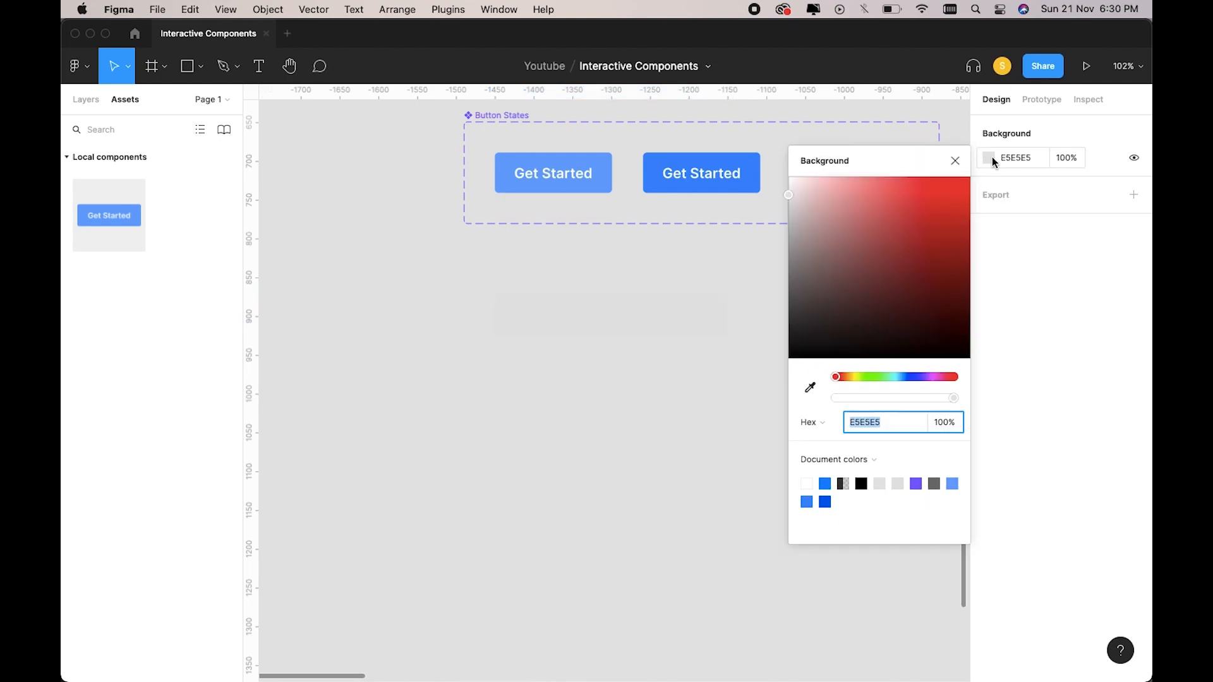
pyautogui.moveTo(838, 303); pyautogui.dragTo(772, 380)
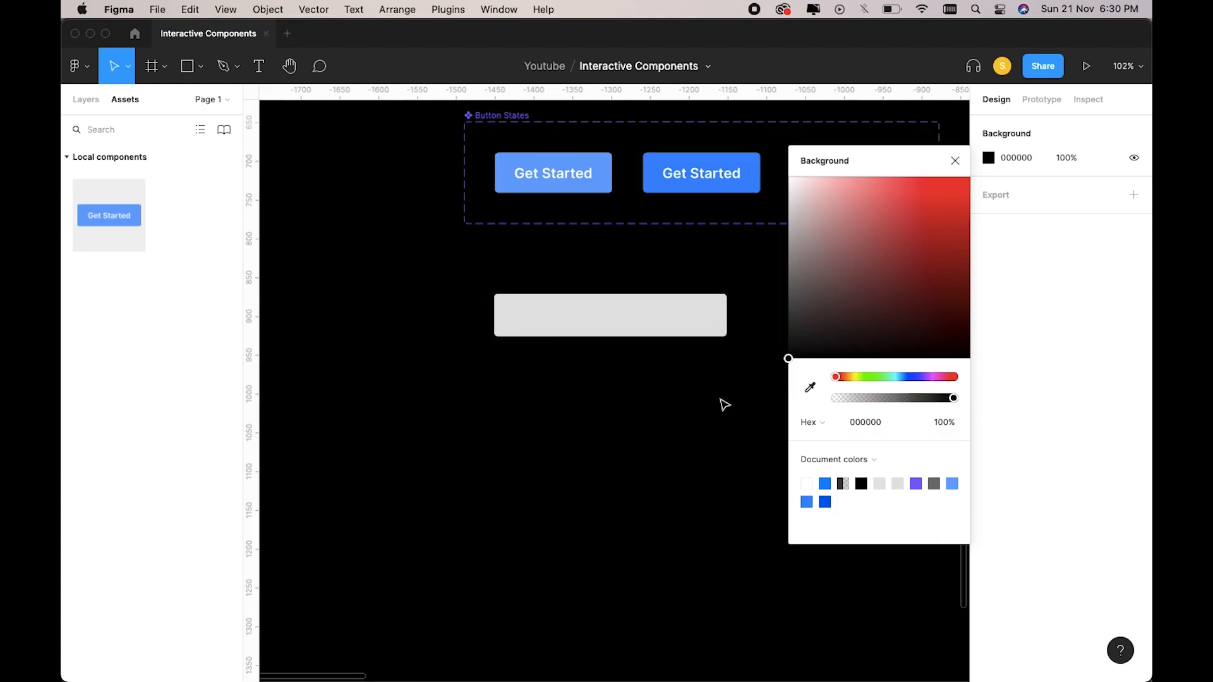
pyautogui.scroll(1, 724, 405)
pyautogui.hscroll(1, 725, 405)
pyautogui.click(955, 160)
# Make the prototype background mid grey and the canvas background pink FFA4A4.
pyautogui.click(645, 343)
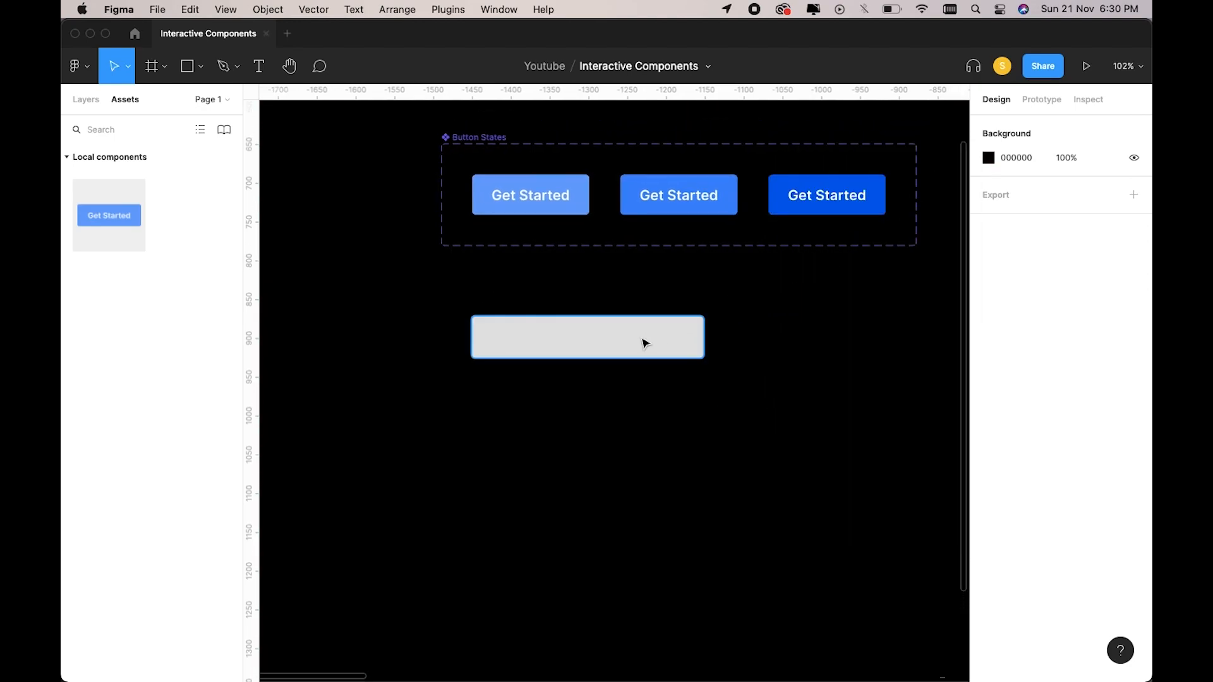
pyautogui.click(645, 343)
pyautogui.click(821, 295)
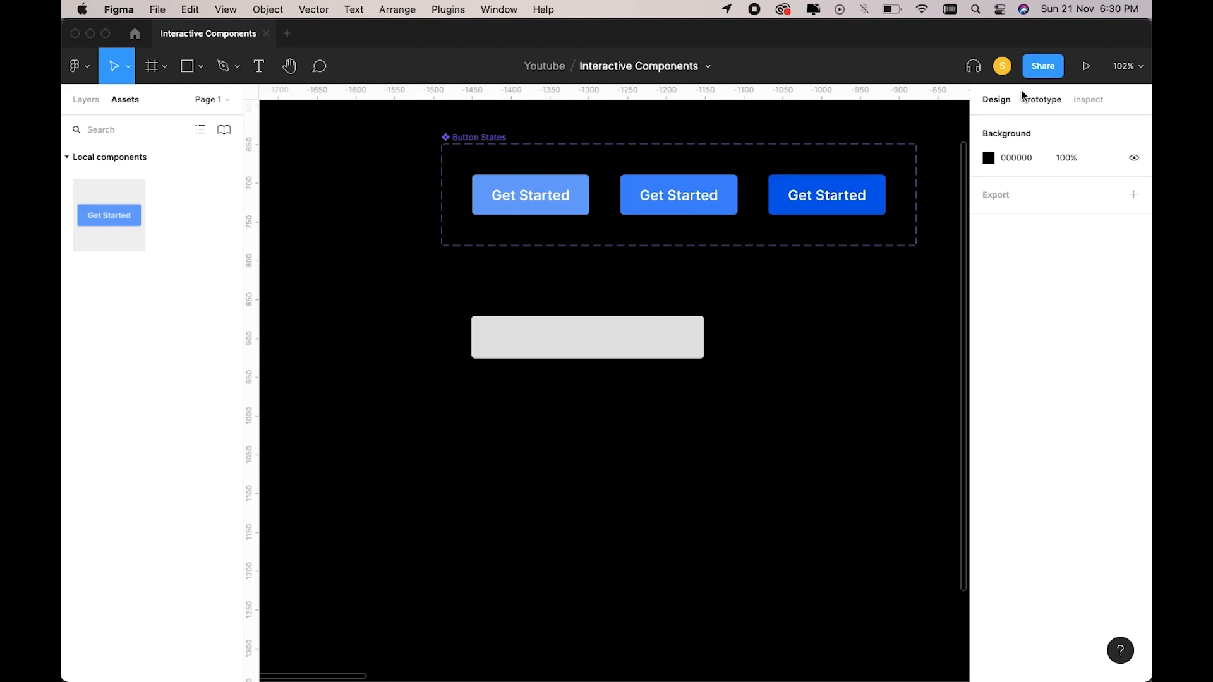
pyautogui.click(1042, 100)
pyautogui.click(988, 218)
pyautogui.moveTo(802, 361)
pyautogui.mouseDown()
pyautogui.moveTo(791, 365)
pyautogui.moveTo(787, 348)
pyautogui.mouseUp()
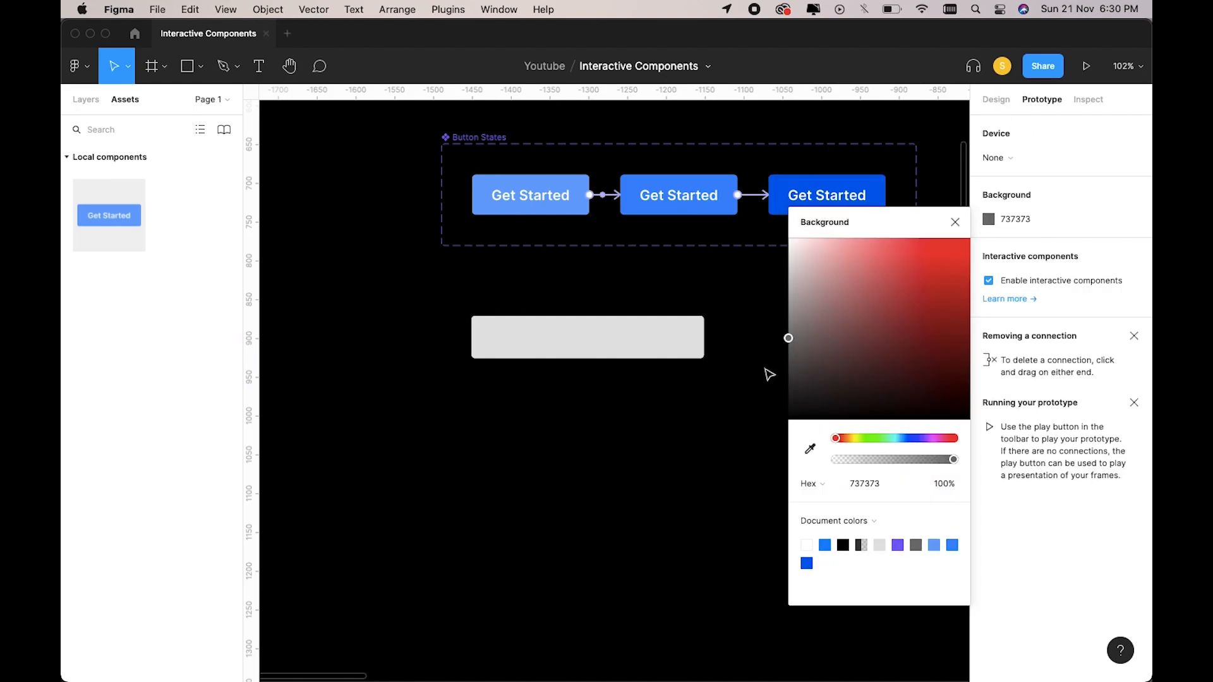
pyautogui.click(955, 222)
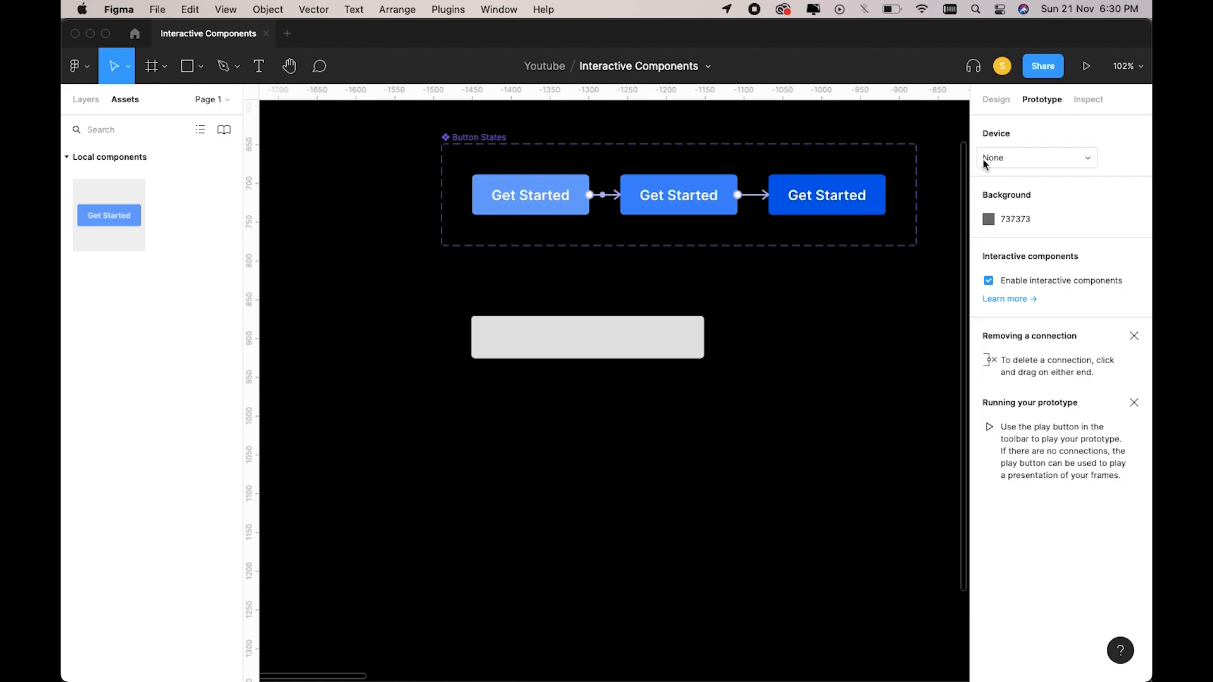
pyautogui.click(998, 100)
pyautogui.click(988, 158)
pyautogui.moveTo(795, 325); pyautogui.dragTo(856, 173)
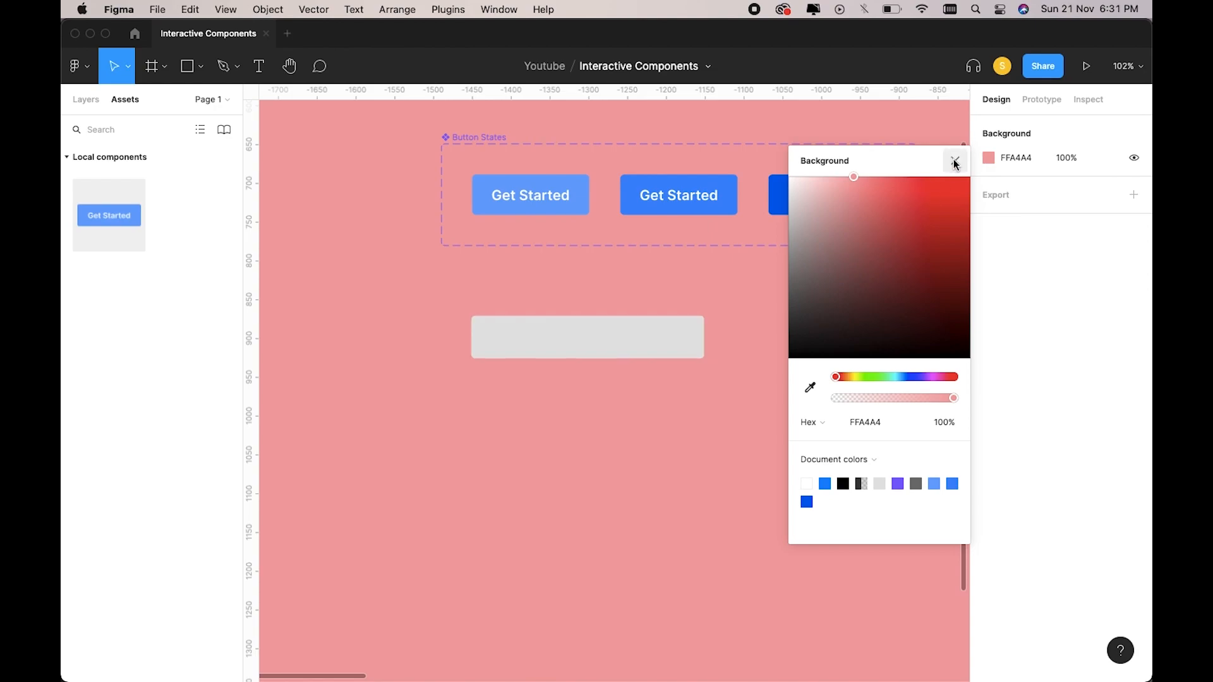
pyautogui.click(954, 161)
# Set the rectangle's fill to light grey EDEDED and zoom in.
pyautogui.hscroll(1, 715, 316)
pyautogui.click(634, 349)
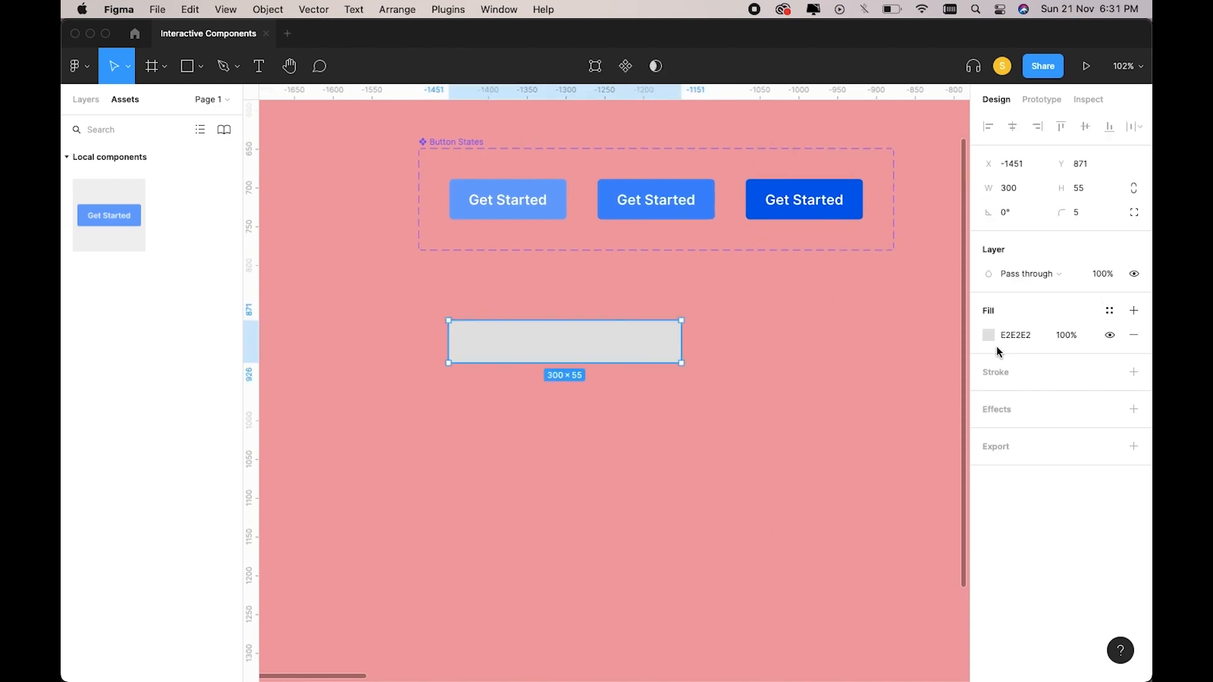
pyautogui.click(989, 335)
pyautogui.click(789, 315)
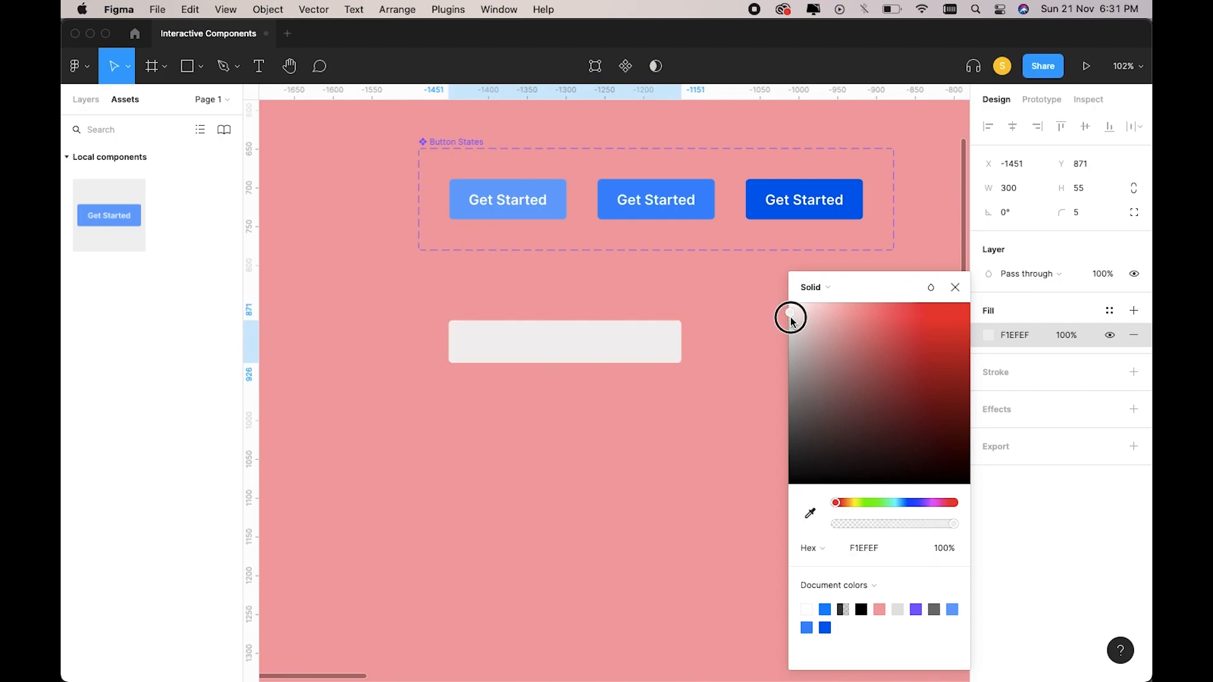
pyautogui.moveTo(789, 320); pyautogui.dragTo(783, 326)
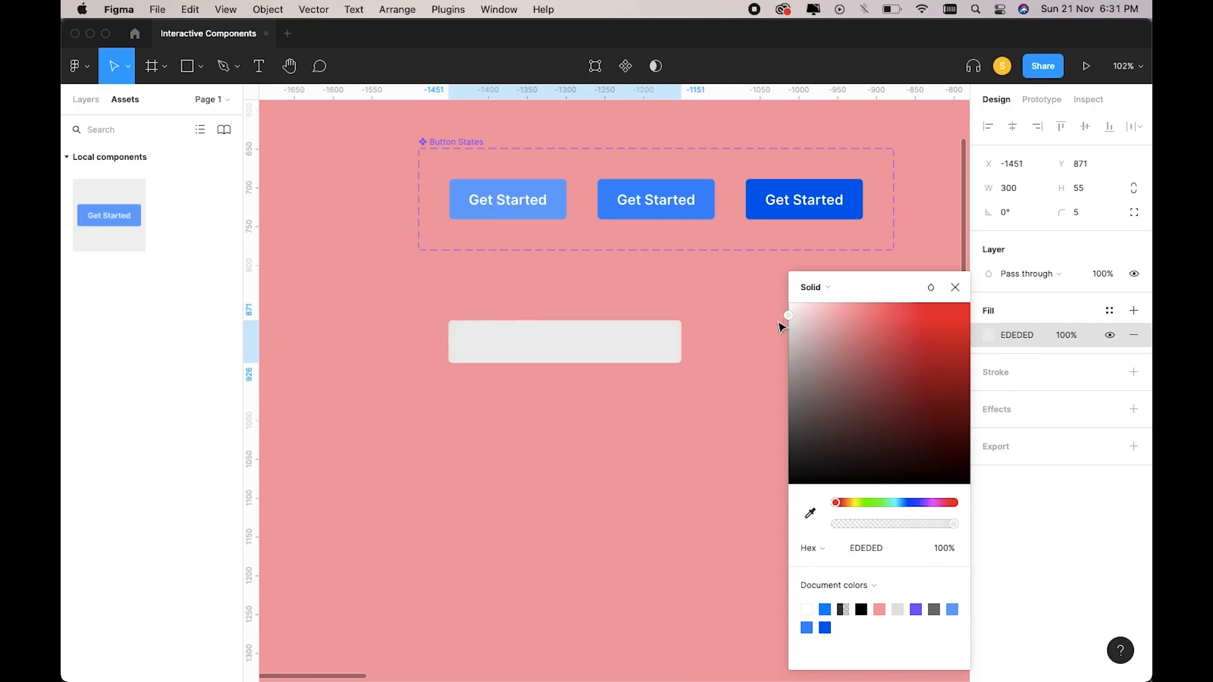
pyautogui.click(744, 362)
pyautogui.hscroll(1, 743, 363)
pyautogui.click(657, 360)
pyautogui.scroll(1, 657, 361)
pyautogui.scroll(5, 657, 360)
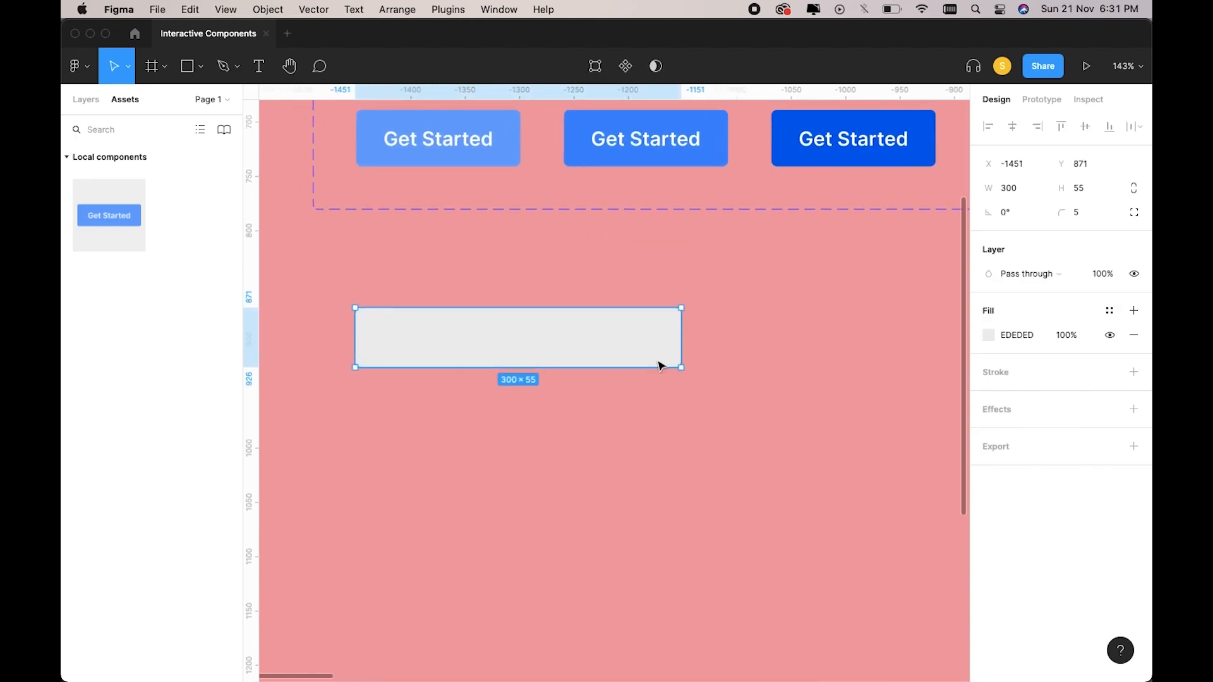
pyautogui.scroll(1, 697, 356)
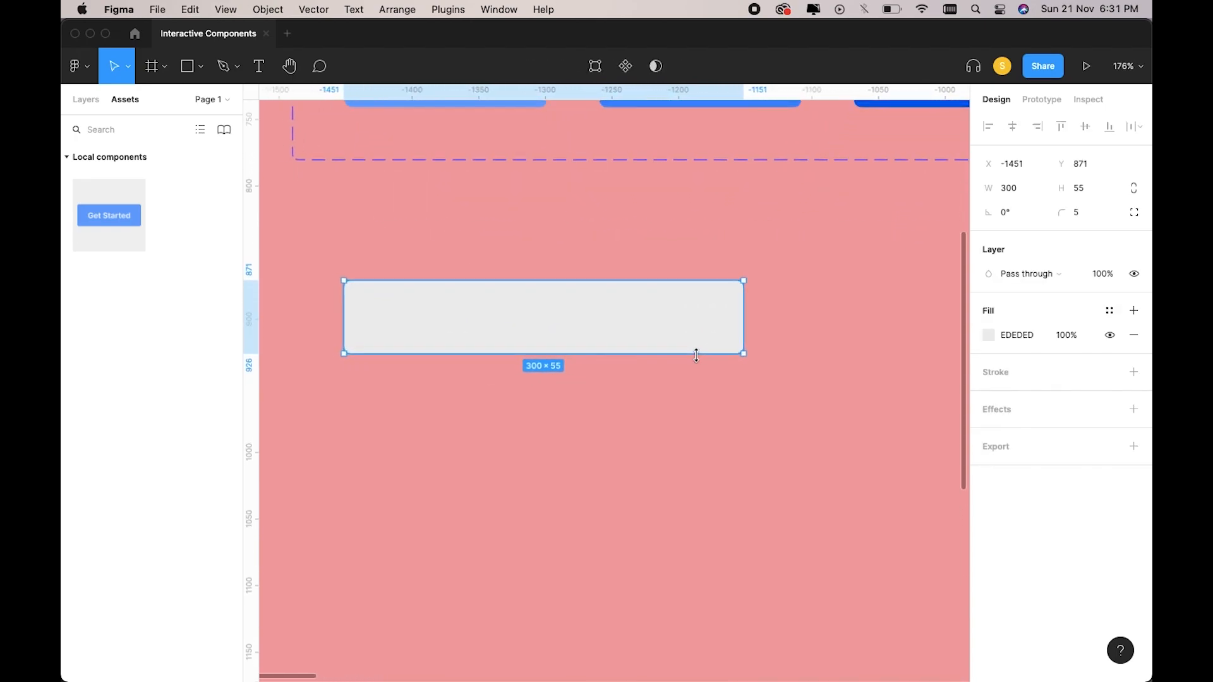
pyautogui.hscroll(-2, 697, 356)
pyautogui.scroll(-4, 697, 356)
pyautogui.scroll(5, 697, 355)
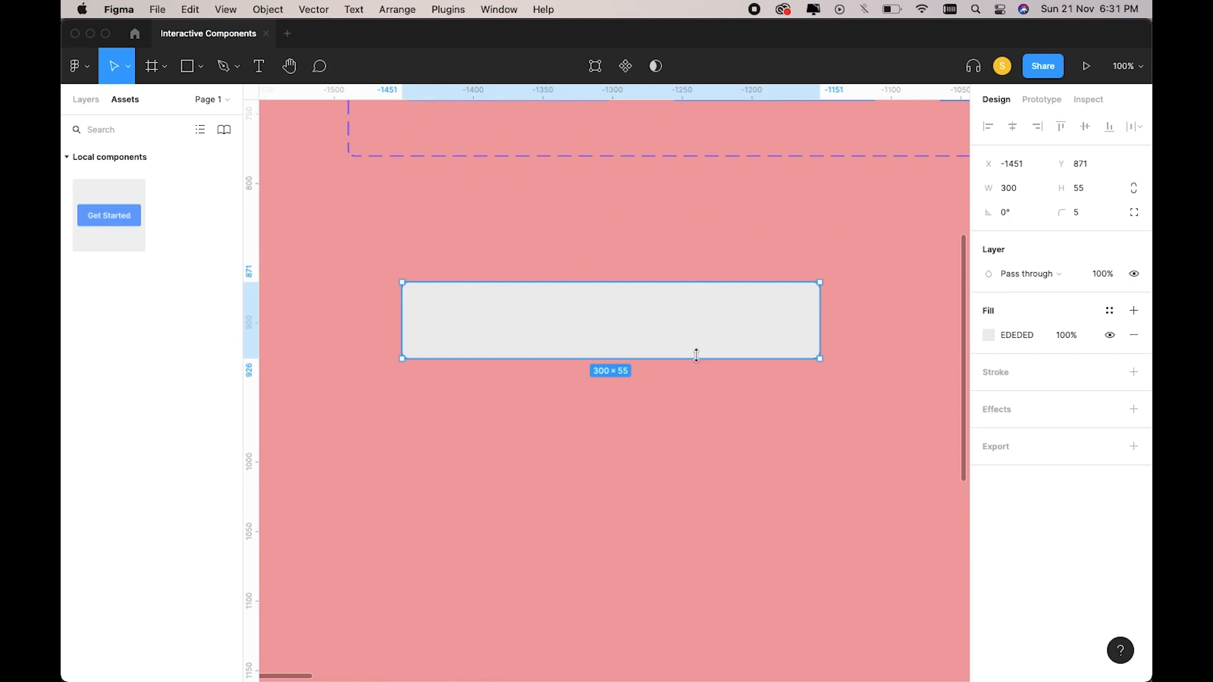
# Add a text layer reading 'Type your name' inside the grey box.
pyautogui.press('t')
pyautogui.click(563, 319)
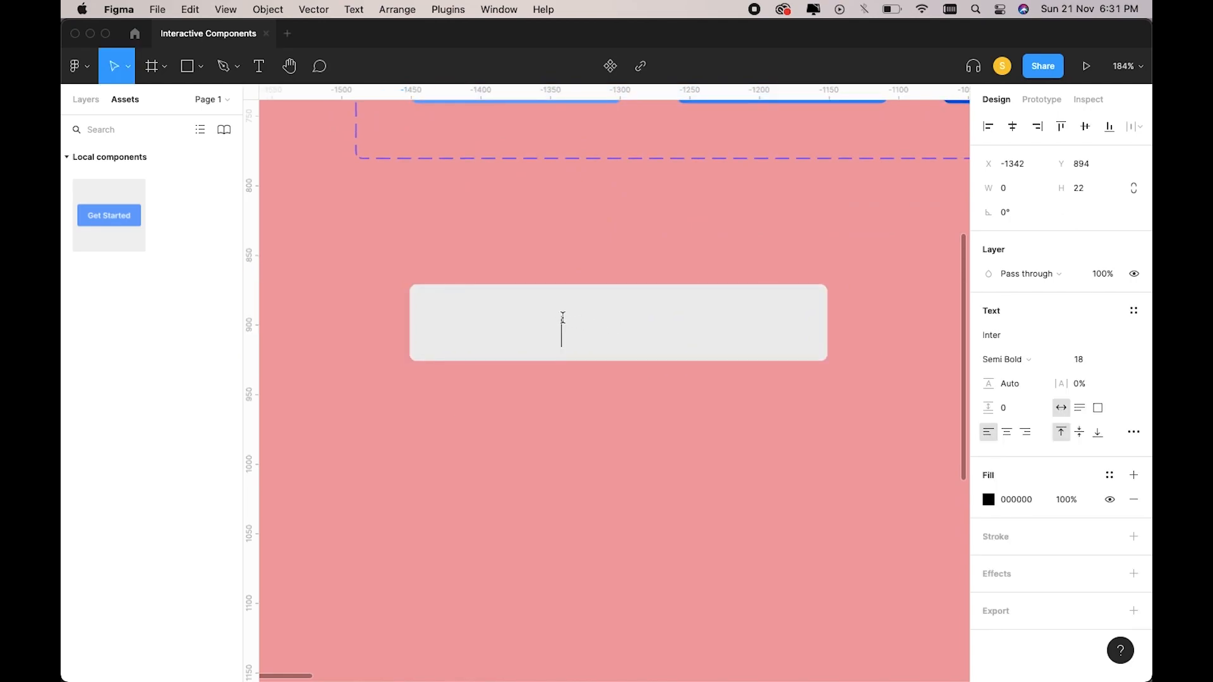
pyautogui.write('Type your name')
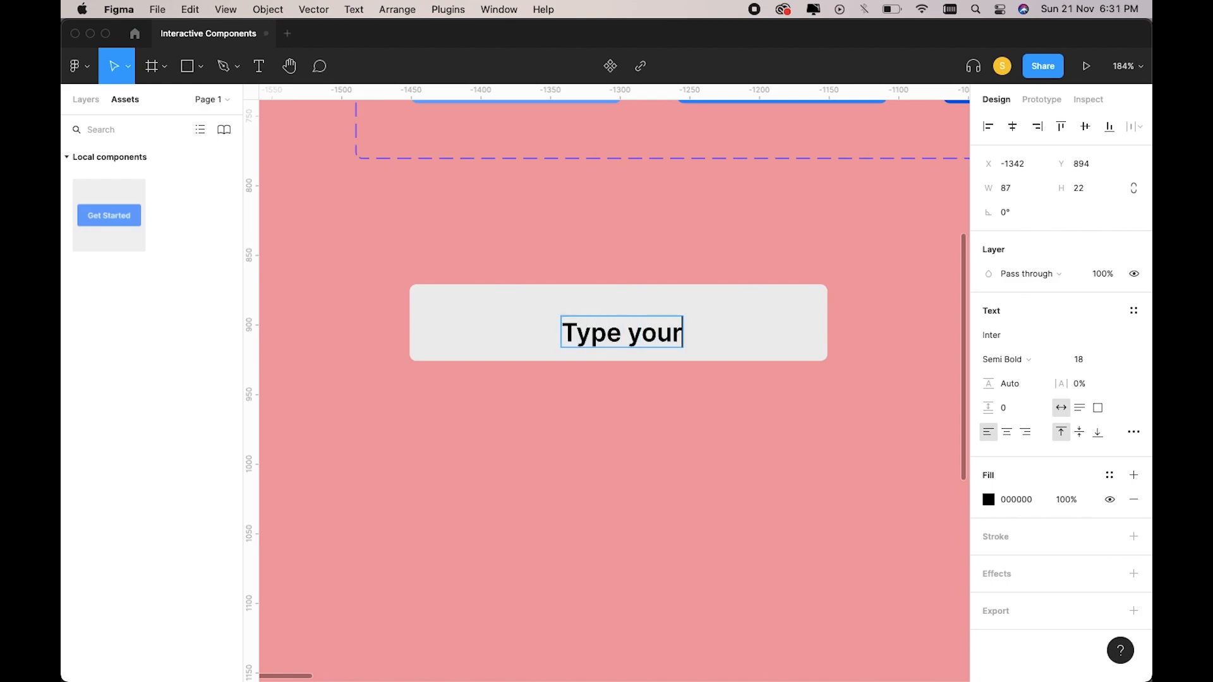
pyautogui.press('Escape')
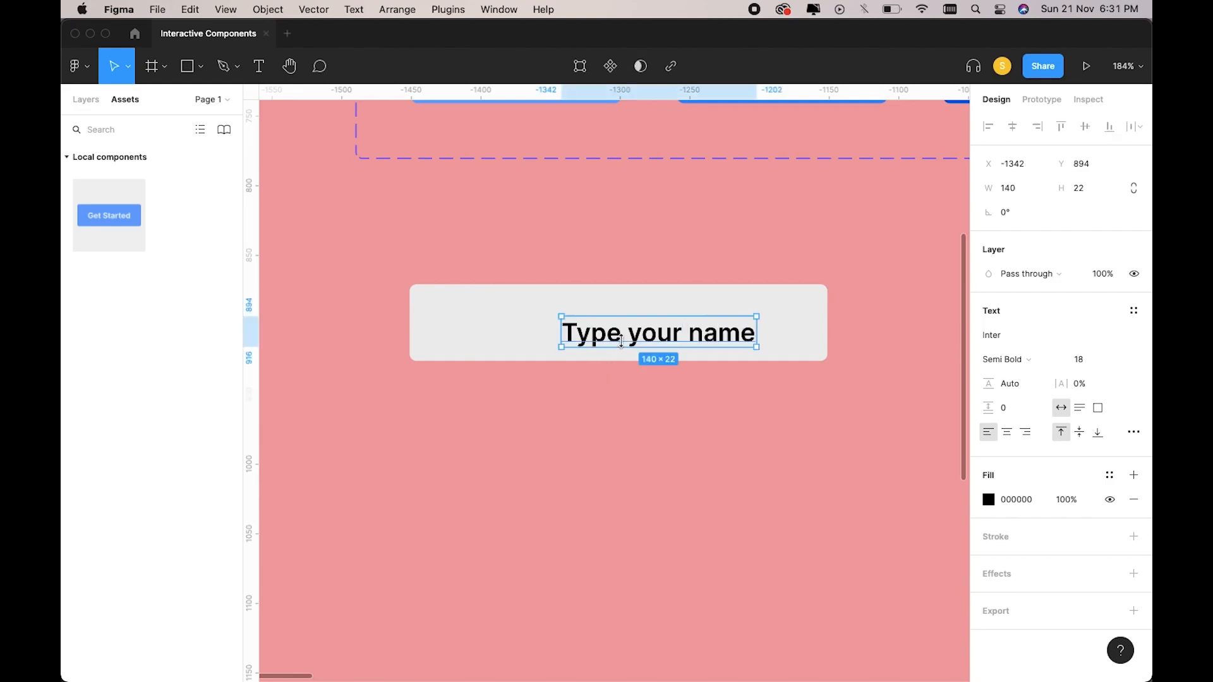
# Set the placeholder text to font size 16, weight Medium.
pyautogui.click(1078, 359)
pyautogui.write('6')
pyautogui.press('Return')
pyautogui.click(1081, 361)
pyautogui.write('16')
pyautogui.press('Return')
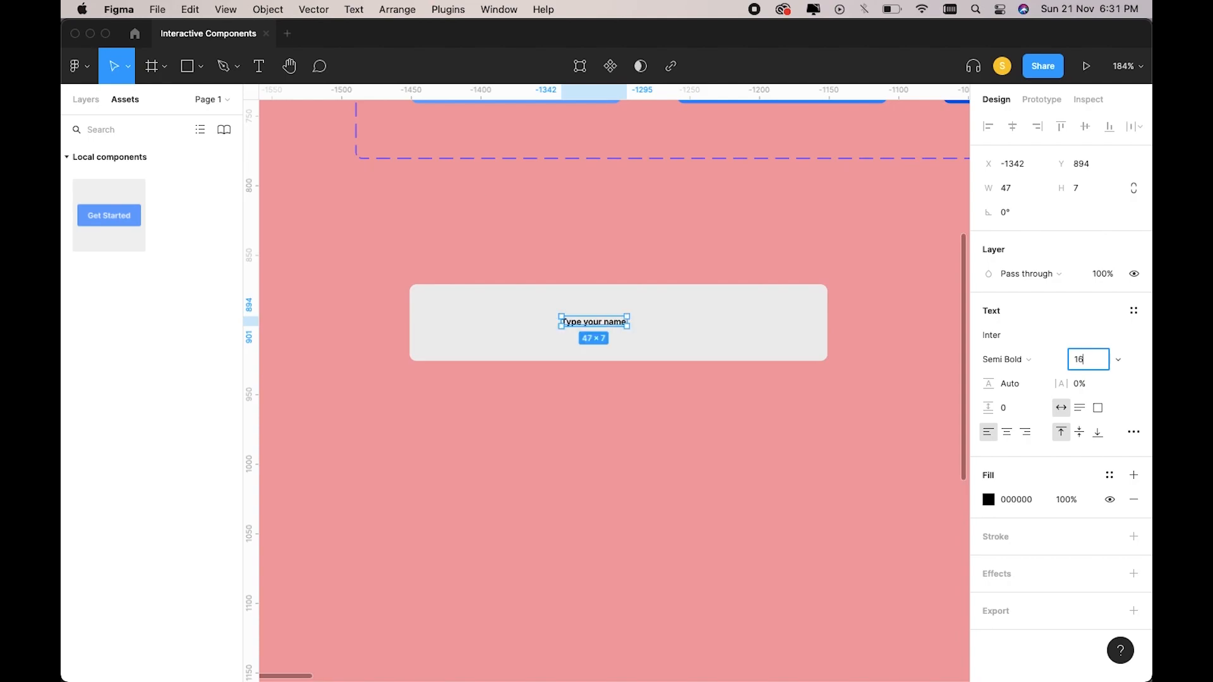
pyautogui.click(1040, 360)
pyautogui.click(1021, 341)
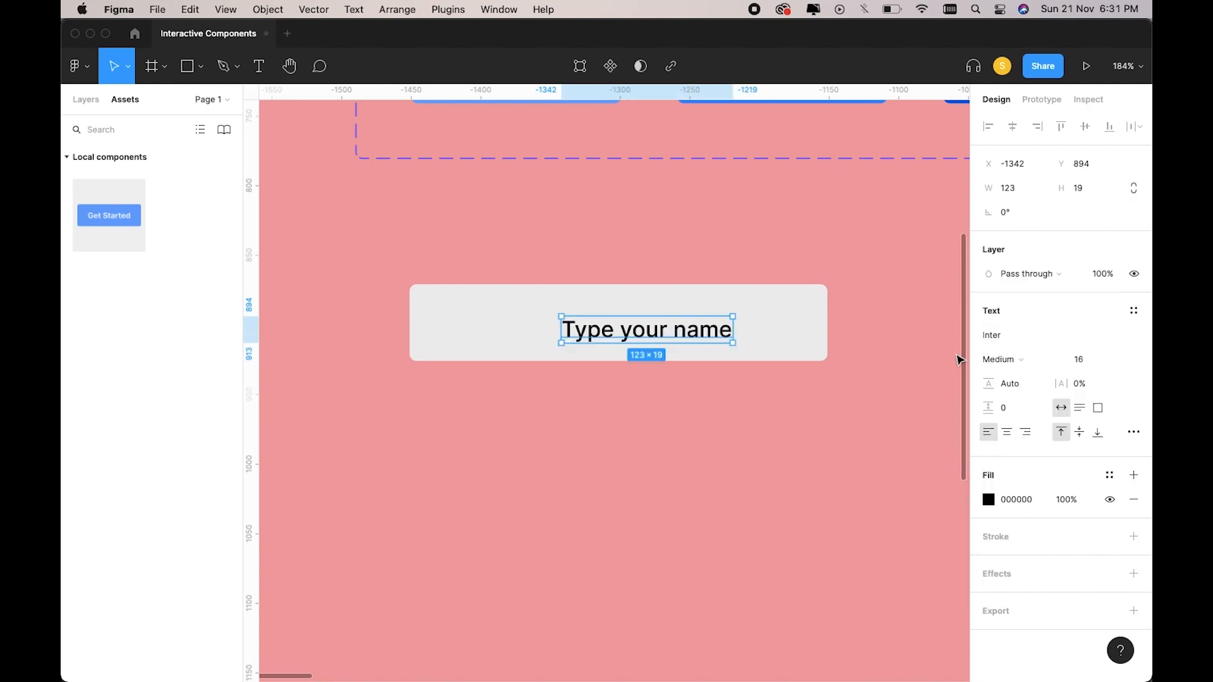
# Move the text toward the box's left edge and select both text and box.
pyautogui.moveTo(694, 340); pyautogui.dragTo(805, 305)
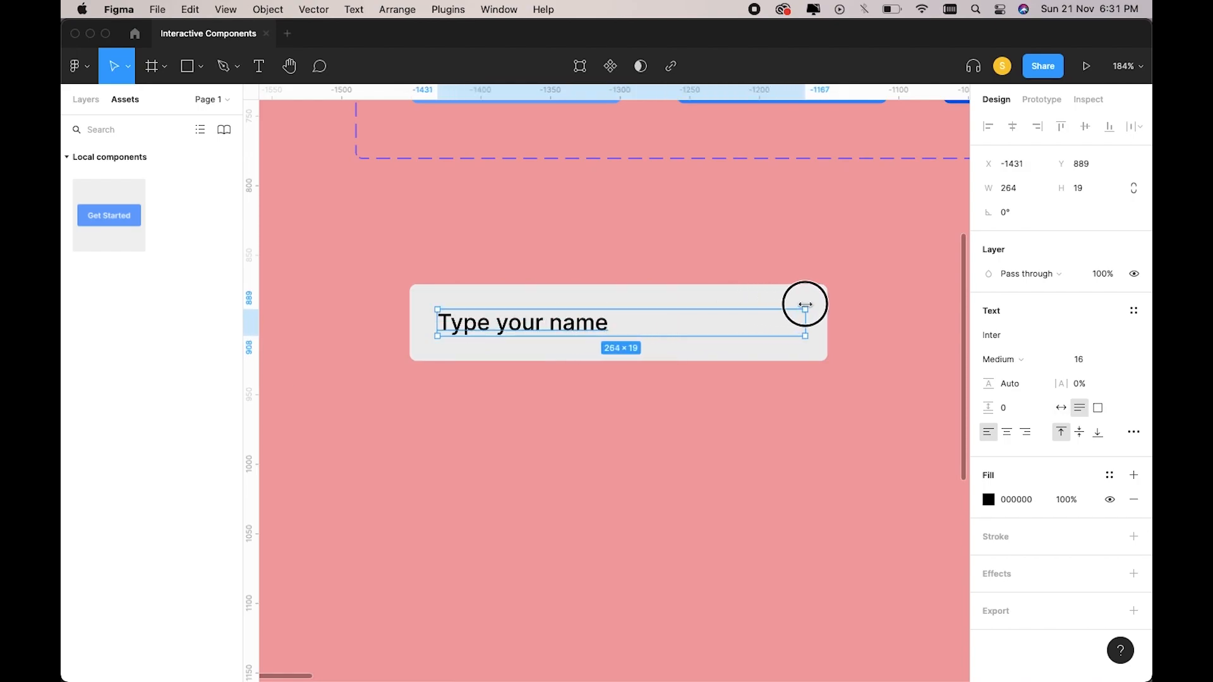
pyautogui.moveTo(401, 279); pyautogui.dragTo(448, 274)
pyautogui.moveTo(503, 326); pyautogui.dragTo(534, 382)
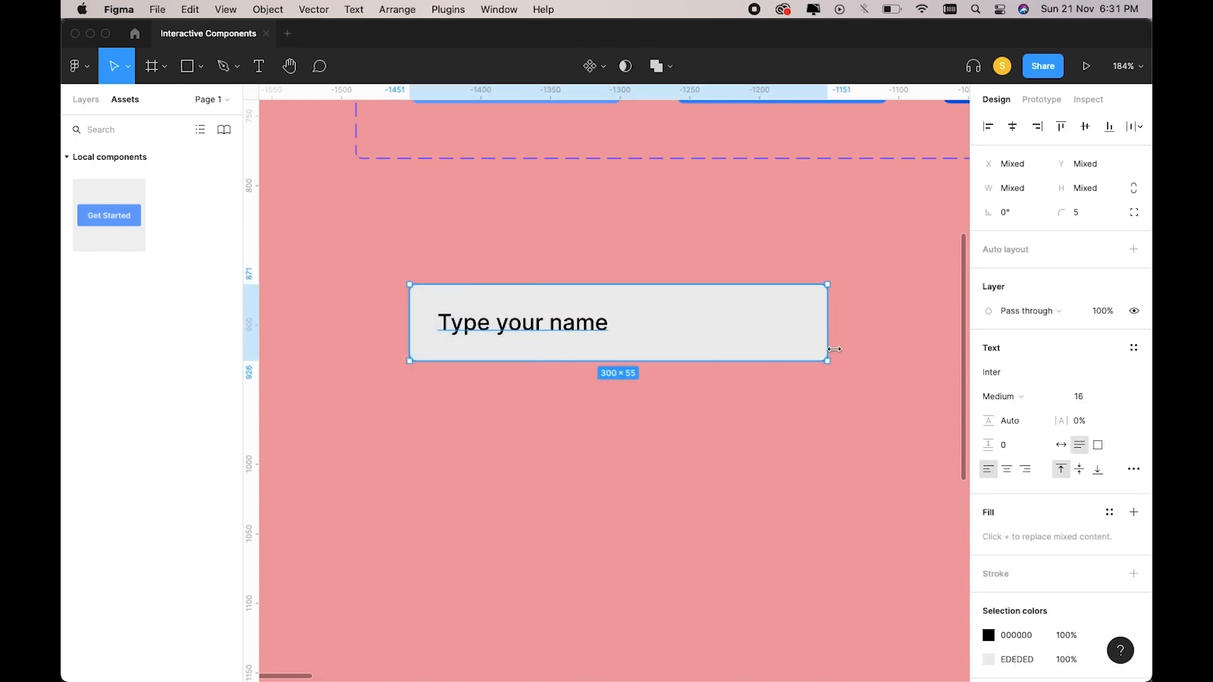
# Wrap the box and text in auto layout with the text aligned left-centre.
pyautogui.hotkey('shift', 'a')
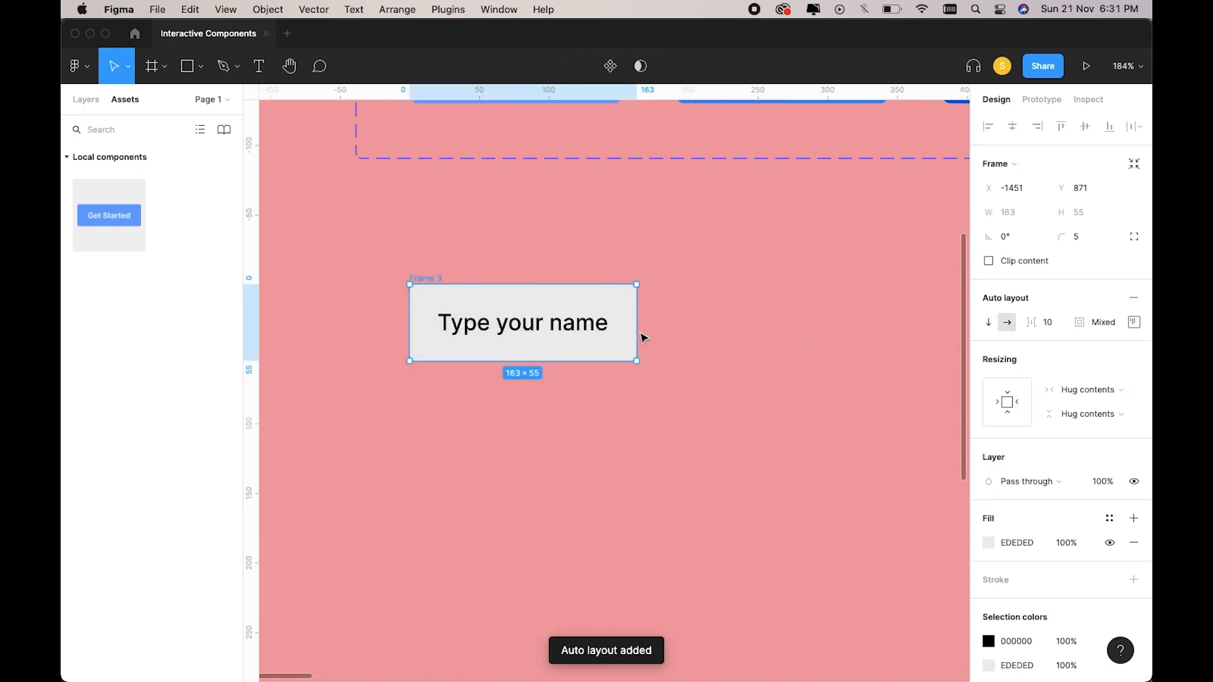
pyautogui.click(1134, 322)
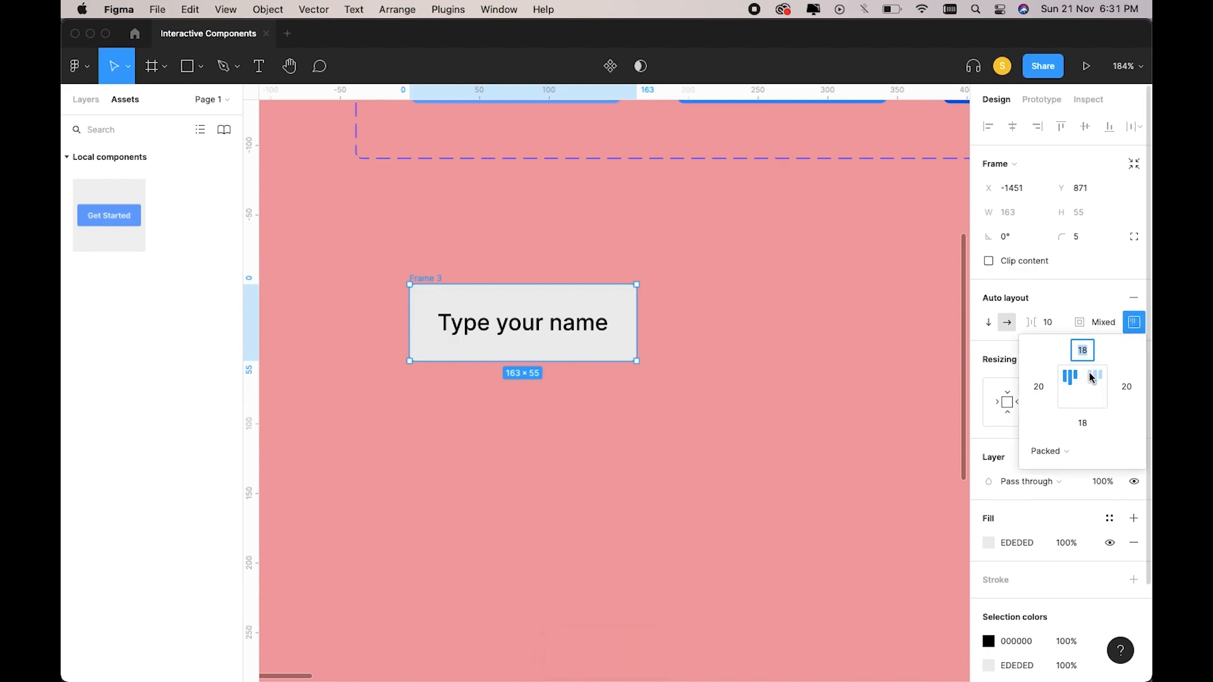
pyautogui.click(589, 323)
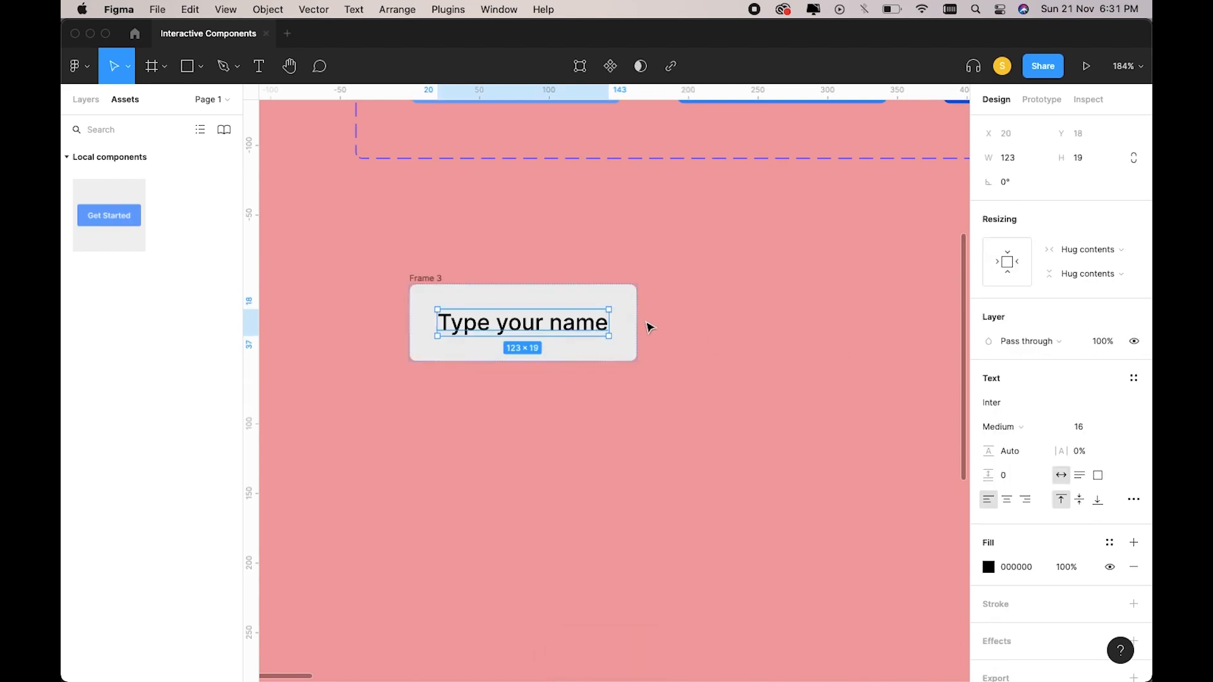
pyautogui.click(432, 279)
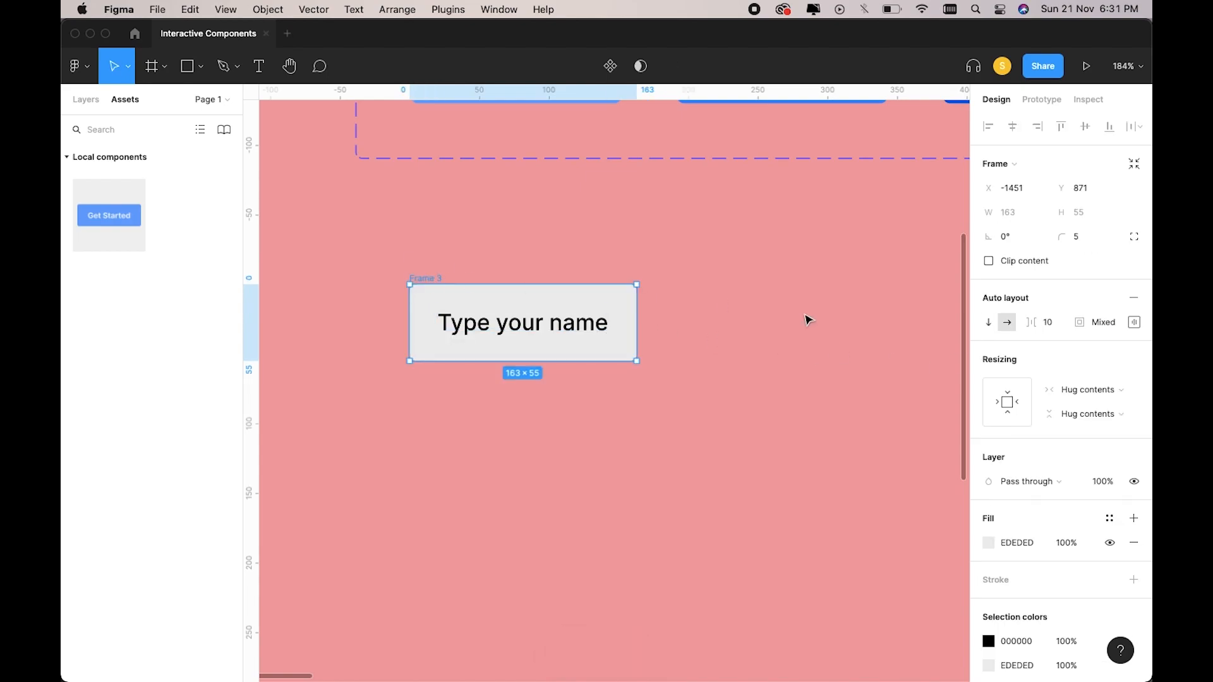
pyautogui.click(1131, 326)
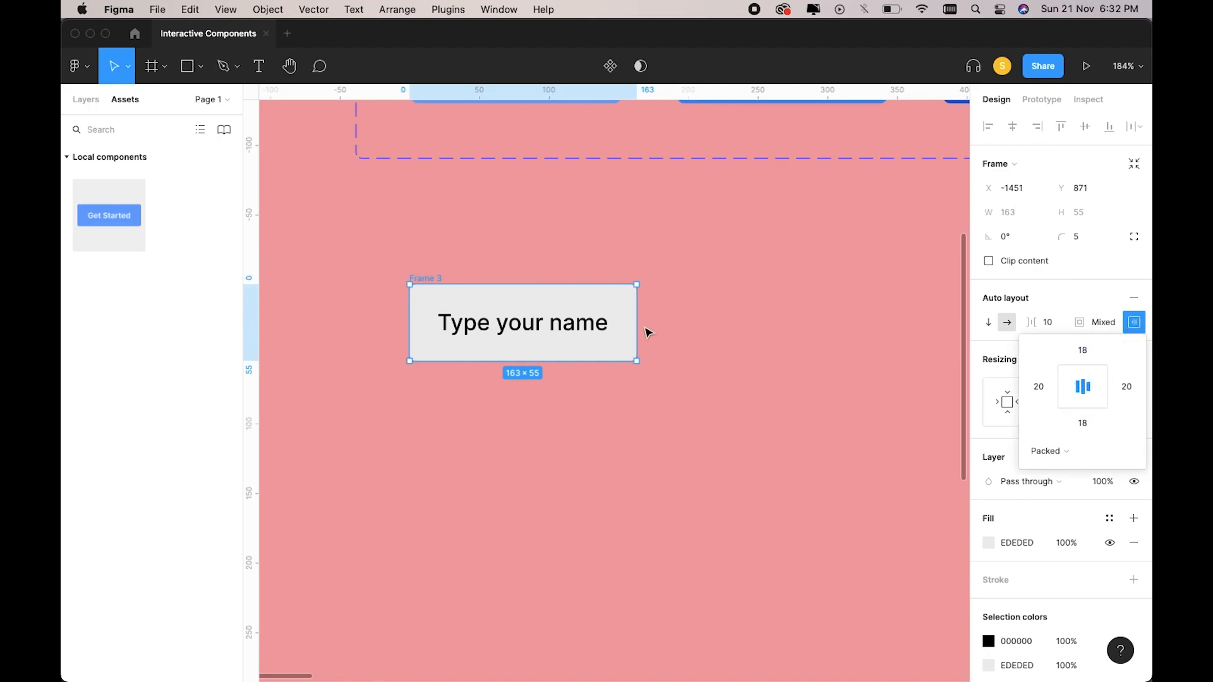
pyautogui.moveTo(638, 325); pyautogui.dragTo(863, 335)
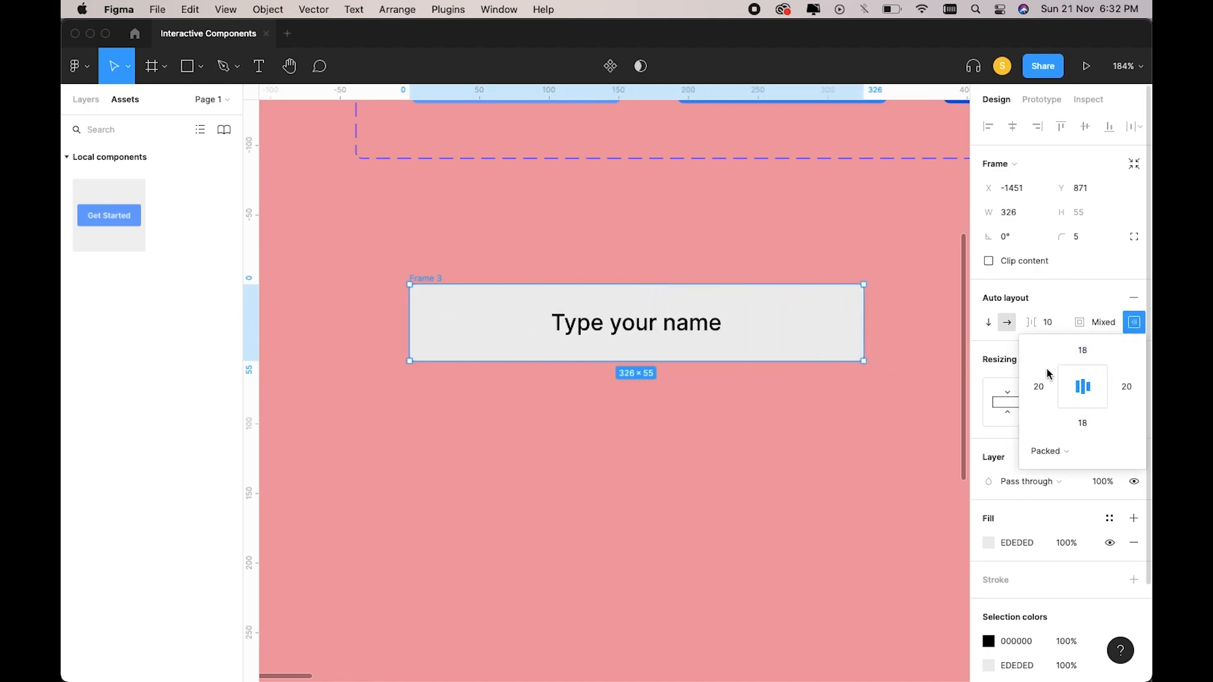
pyautogui.click(1070, 387)
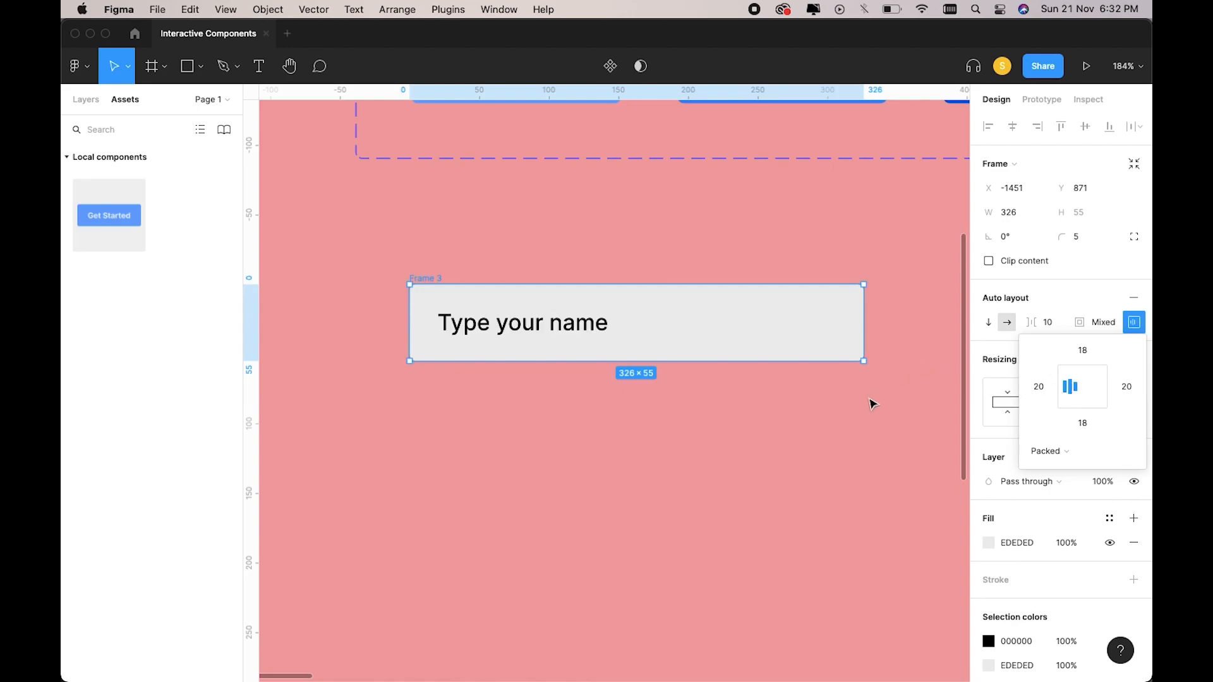
pyautogui.click(872, 405)
# Set the auto-layout frame's width to 300.
pyautogui.scroll(-3, 872, 405)
pyautogui.click(625, 328)
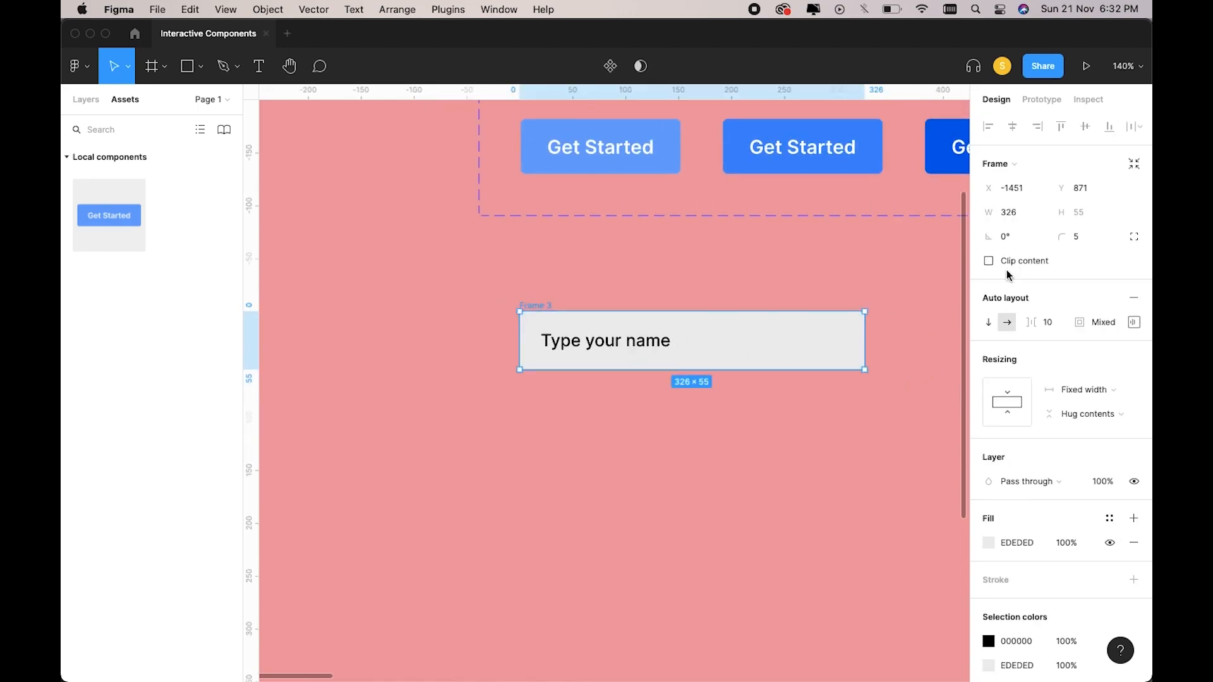
pyautogui.moveTo(865, 336); pyautogui.dragTo(838, 341)
pyautogui.click(1011, 213)
pyautogui.write('300')
pyautogui.press('Return')
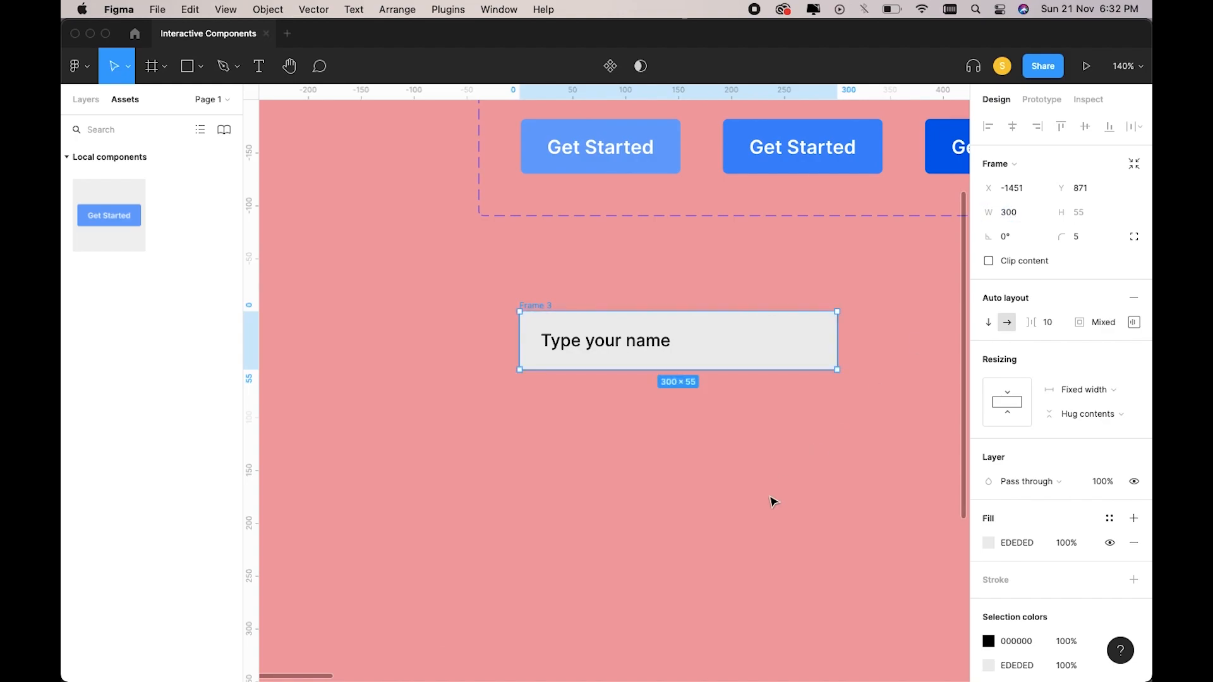
# Colour the placeholder text grey A6A6A6.
pyautogui.click(772, 501)
pyautogui.hscroll(1, 771, 501)
pyautogui.scroll(-2, 772, 501)
pyautogui.click(597, 379)
pyautogui.scroll(3, 598, 378)
pyautogui.click(988, 566)
pyautogui.moveTo(802, 422); pyautogui.dragTo(764, 366)
pyautogui.click(705, 483)
# Begin renaming the frame to Input Default.
pyautogui.scroll(-3, 704, 482)
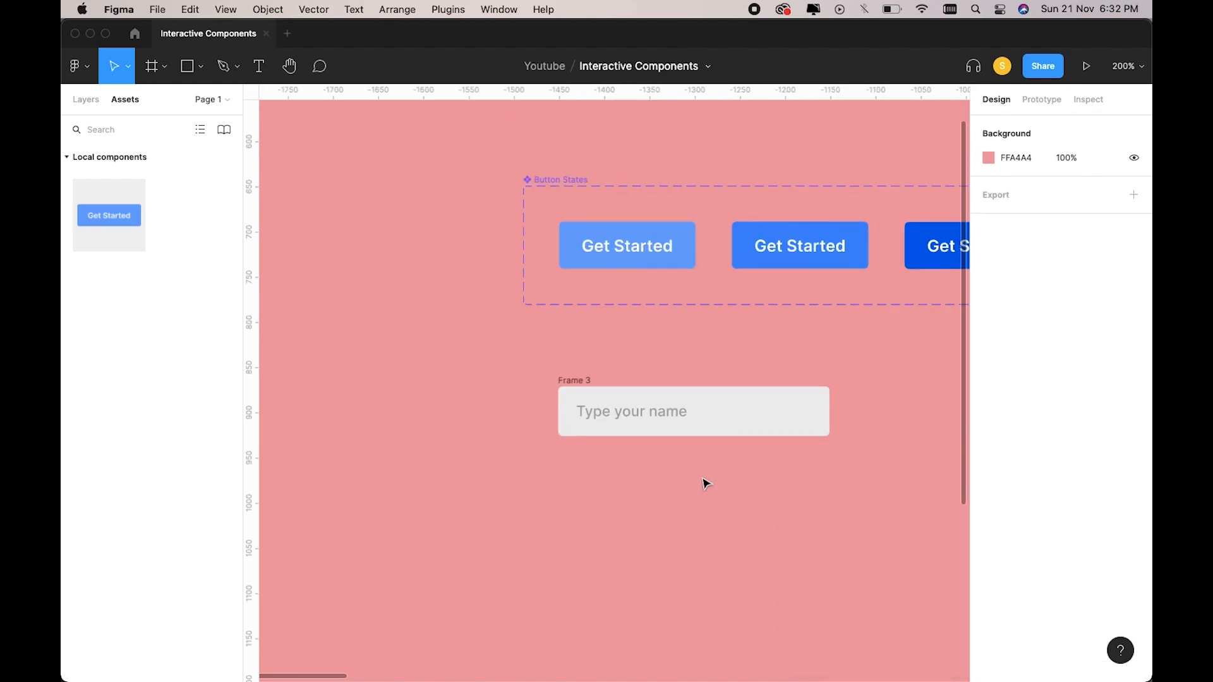
pyautogui.hscroll(2, 650, 472)
pyautogui.click(522, 378)
pyautogui.doubleClick(521, 375)
pyautogui.write('Input D')
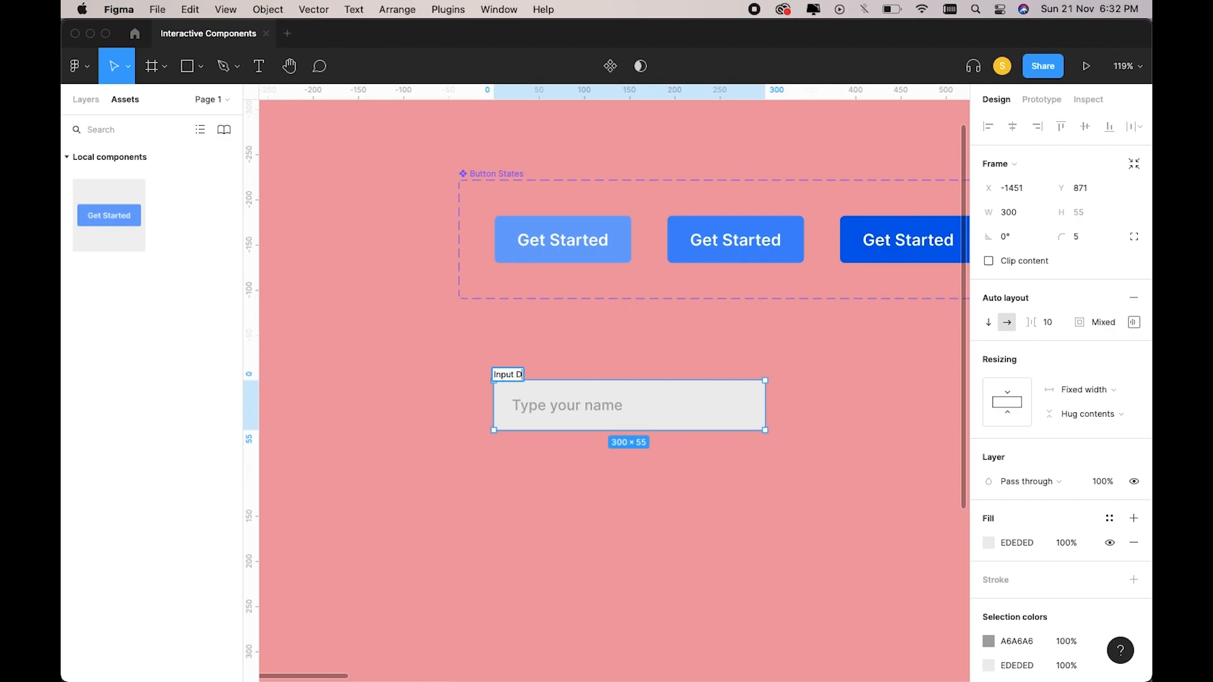
# Confirm the Input Default name and place a duplicate below the original.
pyautogui.press('Return')
pyautogui.click(601, 345)
pyautogui.hscroll(1, 594, 345)
pyautogui.click(482, 355)
pyautogui.press('super+d')
pyautogui.hscroll(2, 772, 379)
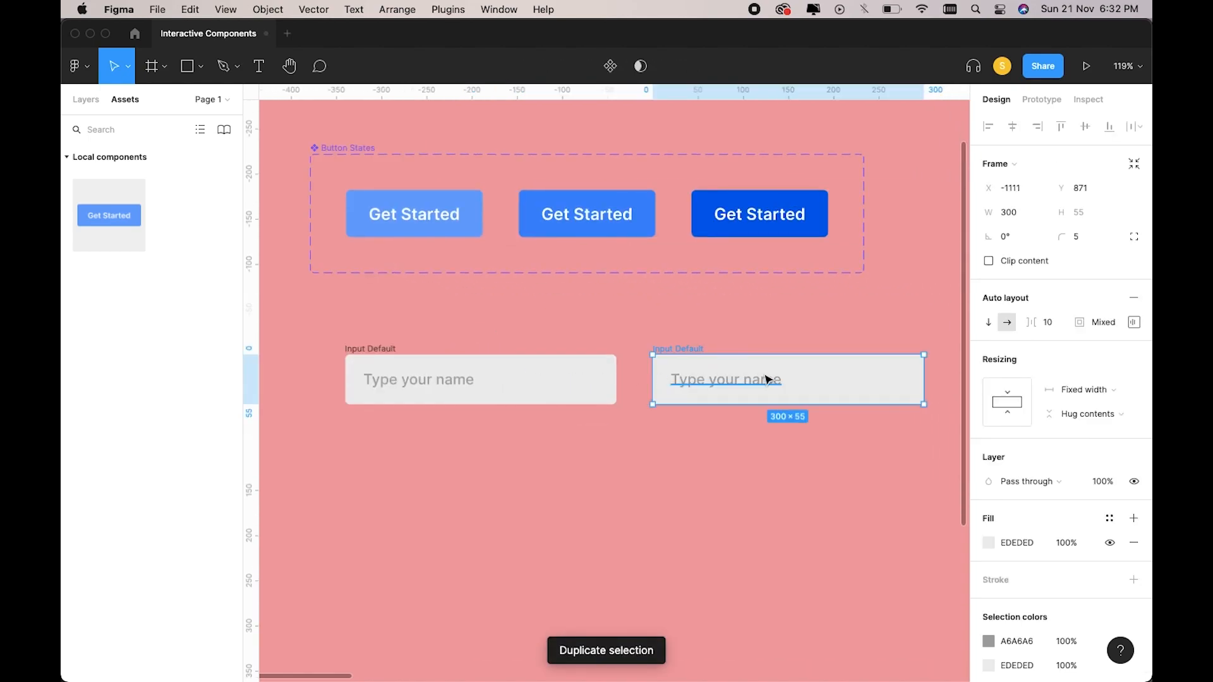
pyautogui.moveTo(771, 379); pyautogui.dragTo(455, 466)
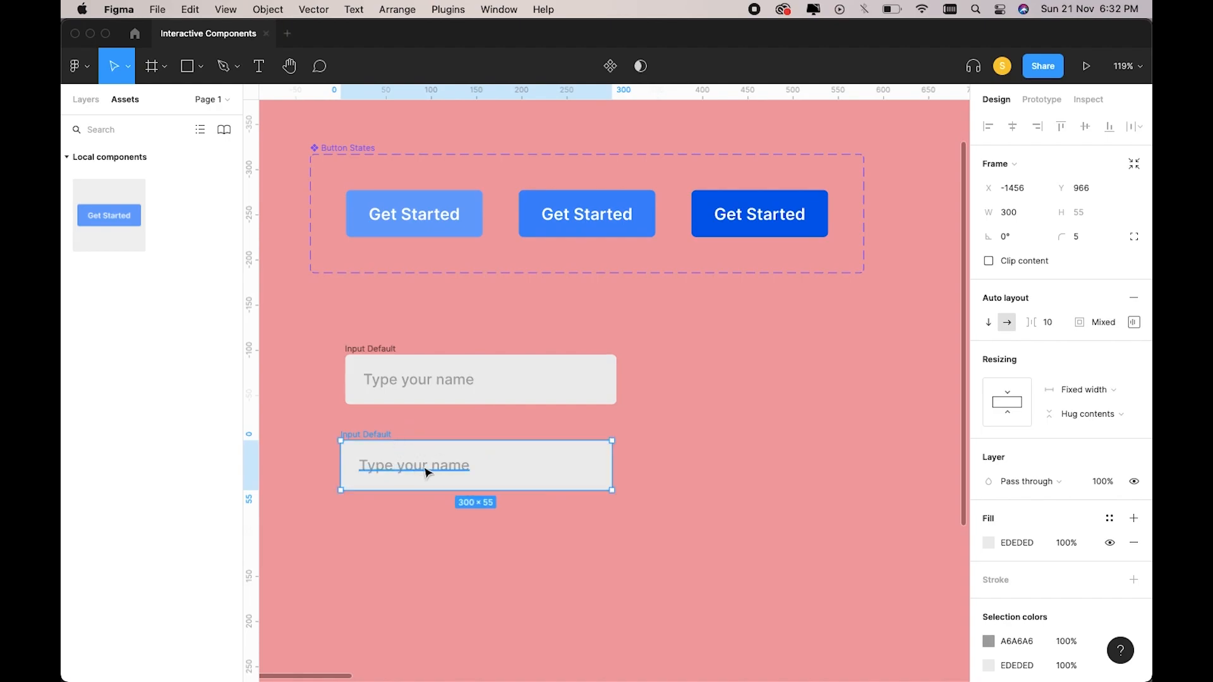
# Give the copied field a 2 px light-blue 67A4FF outline.
pyautogui.press('Escape')
pyautogui.hscroll(-2, 543, 468)
pyautogui.click(413, 424)
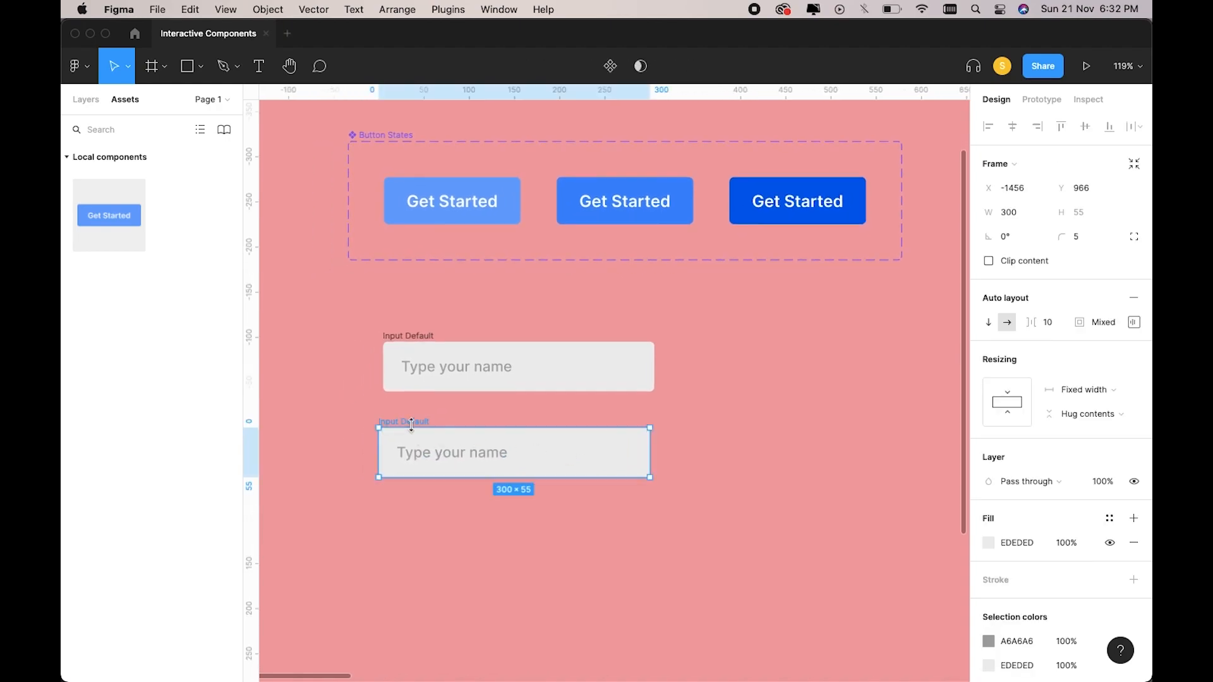
pyautogui.scroll(-3, 1134, 575)
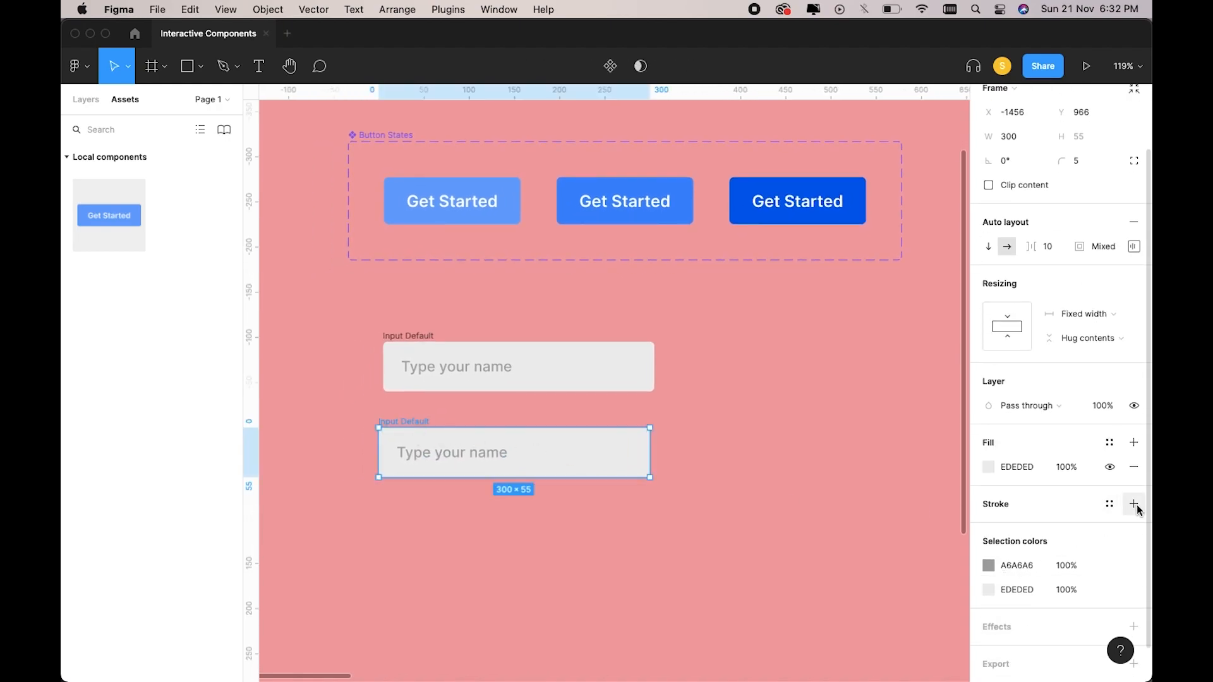
pyautogui.click(1135, 505)
pyautogui.click(990, 528)
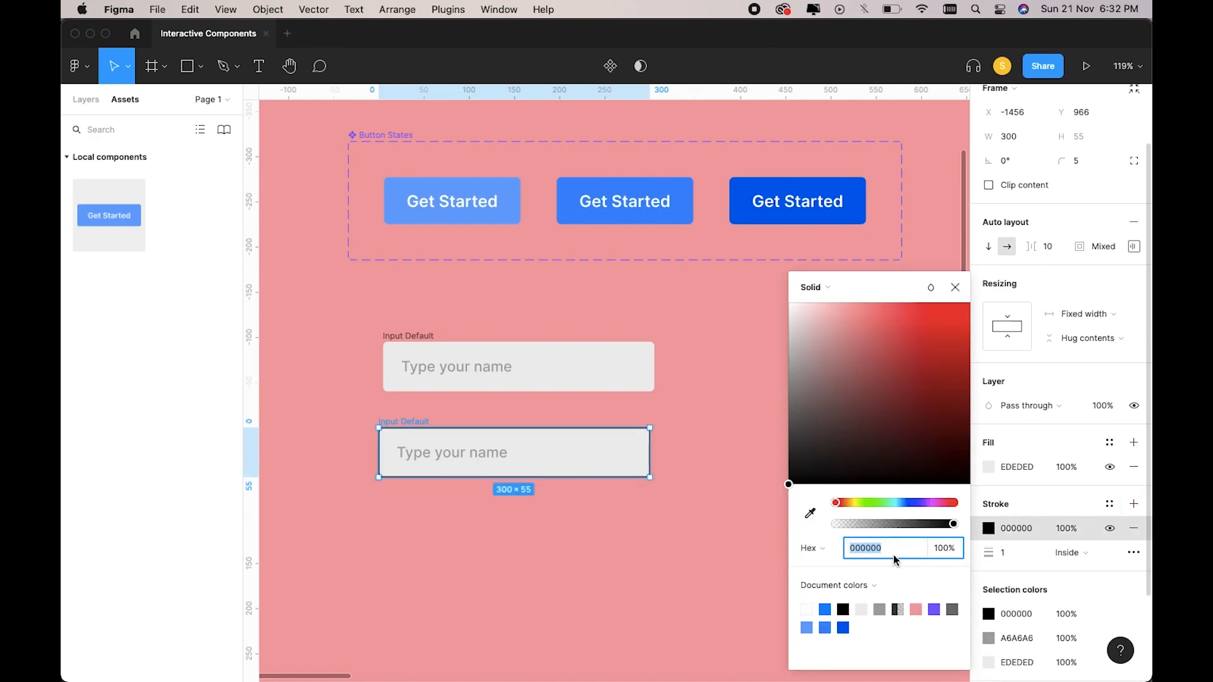
pyautogui.click(845, 626)
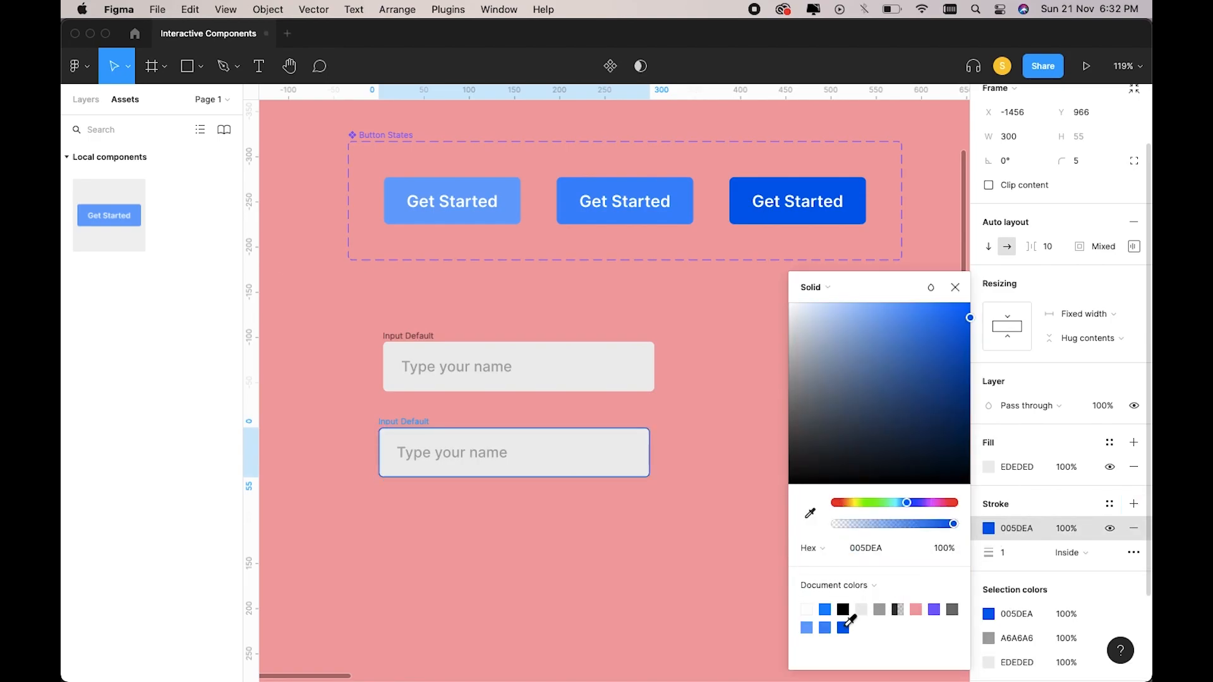
pyautogui.click(1011, 553)
pyautogui.write('2')
pyautogui.press('Return')
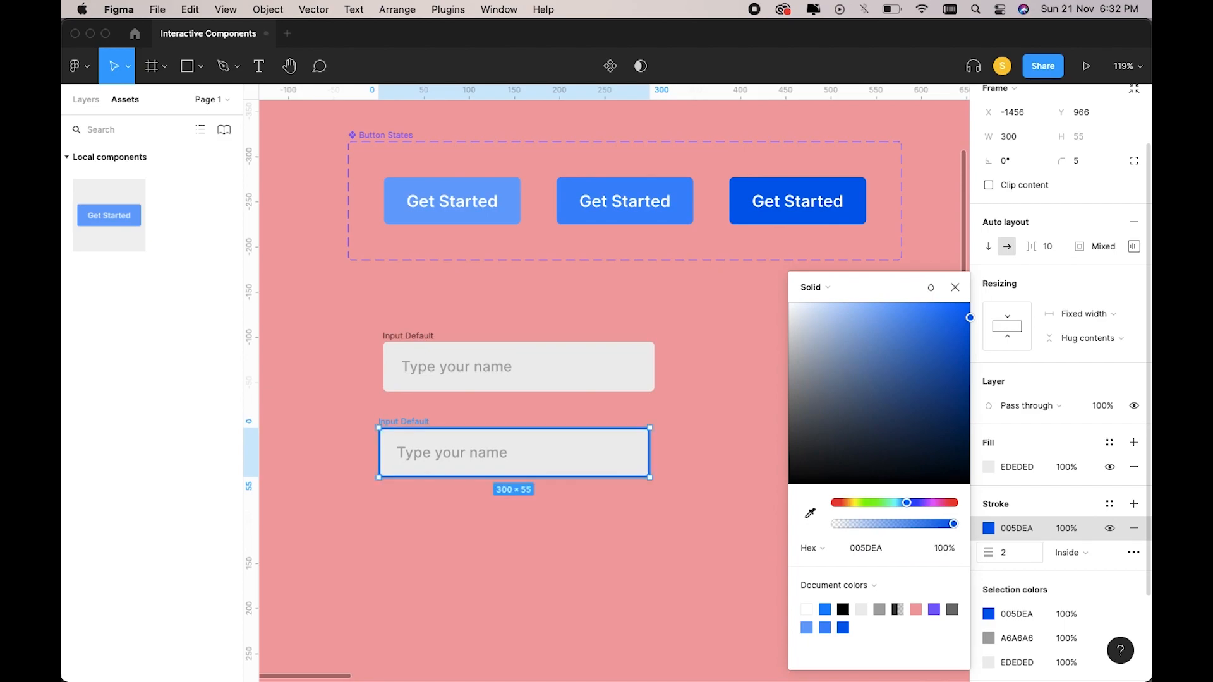
pyautogui.click(737, 515)
pyautogui.hscroll(-1, 714, 512)
# Turn the copy's placeholder text blue.
pyautogui.click(537, 460)
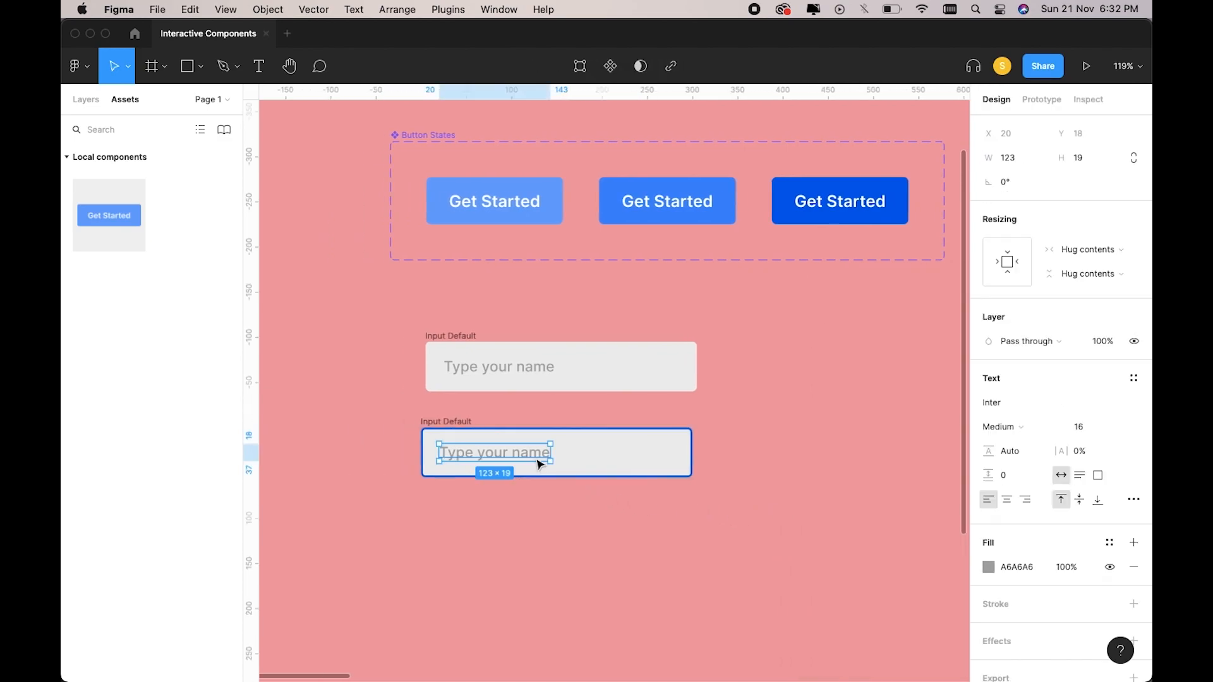
pyautogui.hscroll(-1, 537, 460)
pyautogui.hscroll(-1, 537, 462)
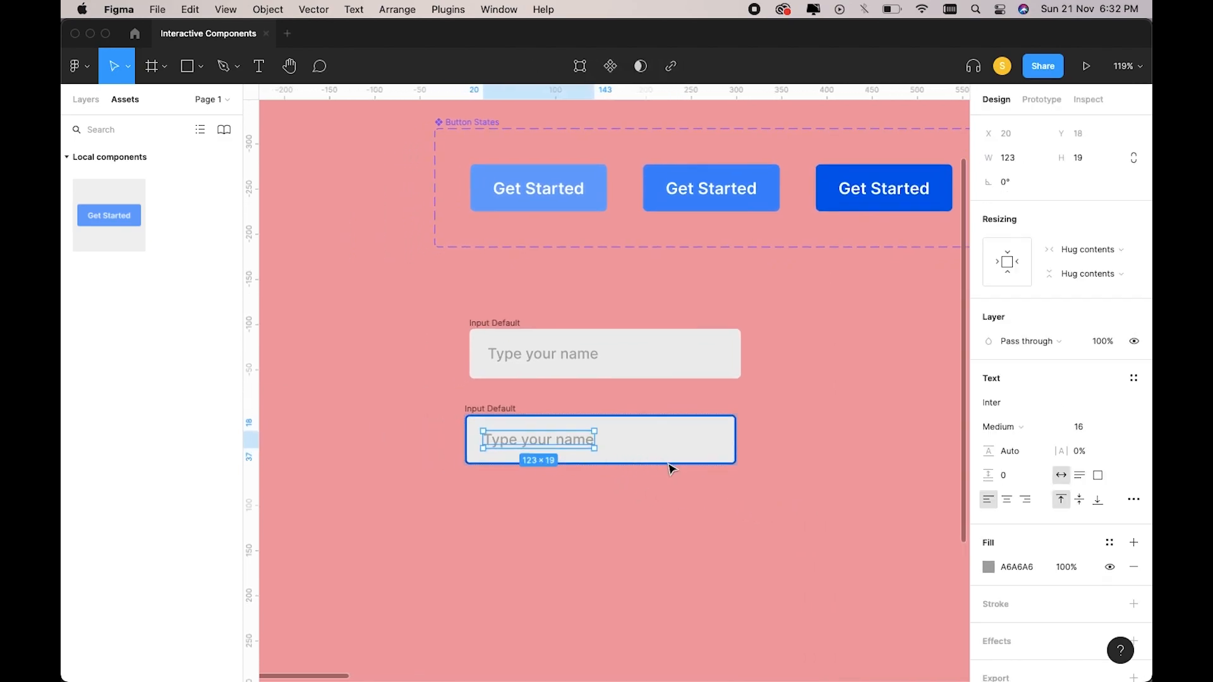
pyautogui.click(735, 471)
pyautogui.click(474, 411)
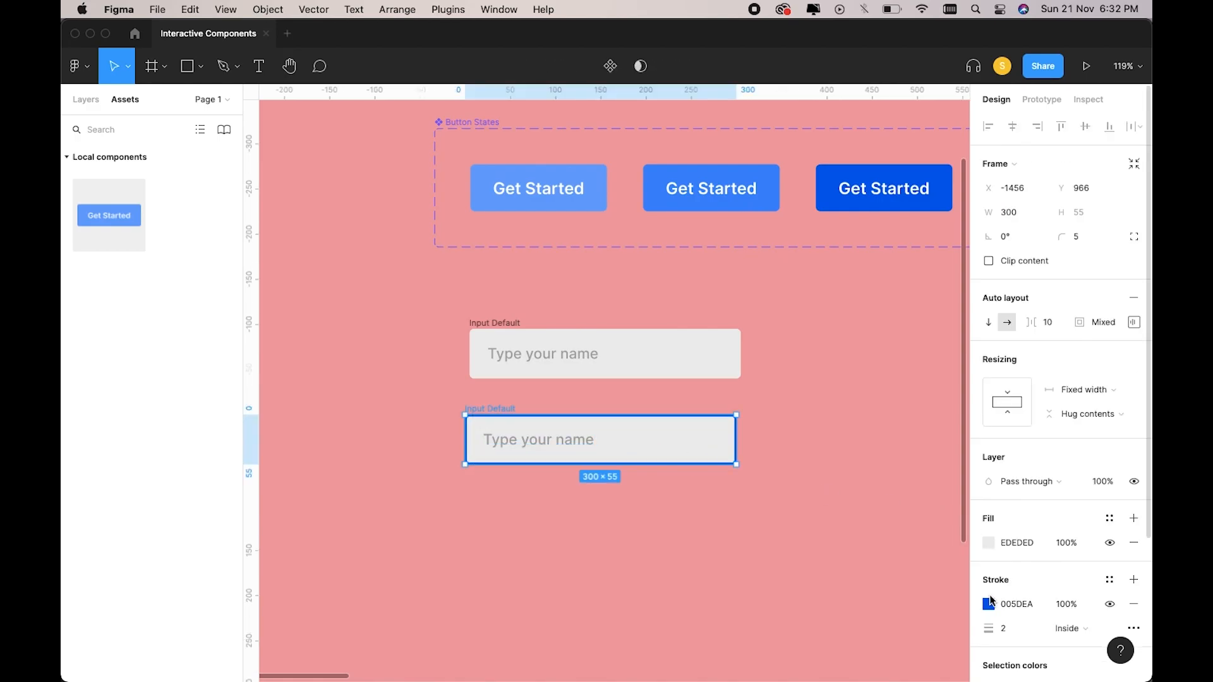
pyautogui.click(989, 604)
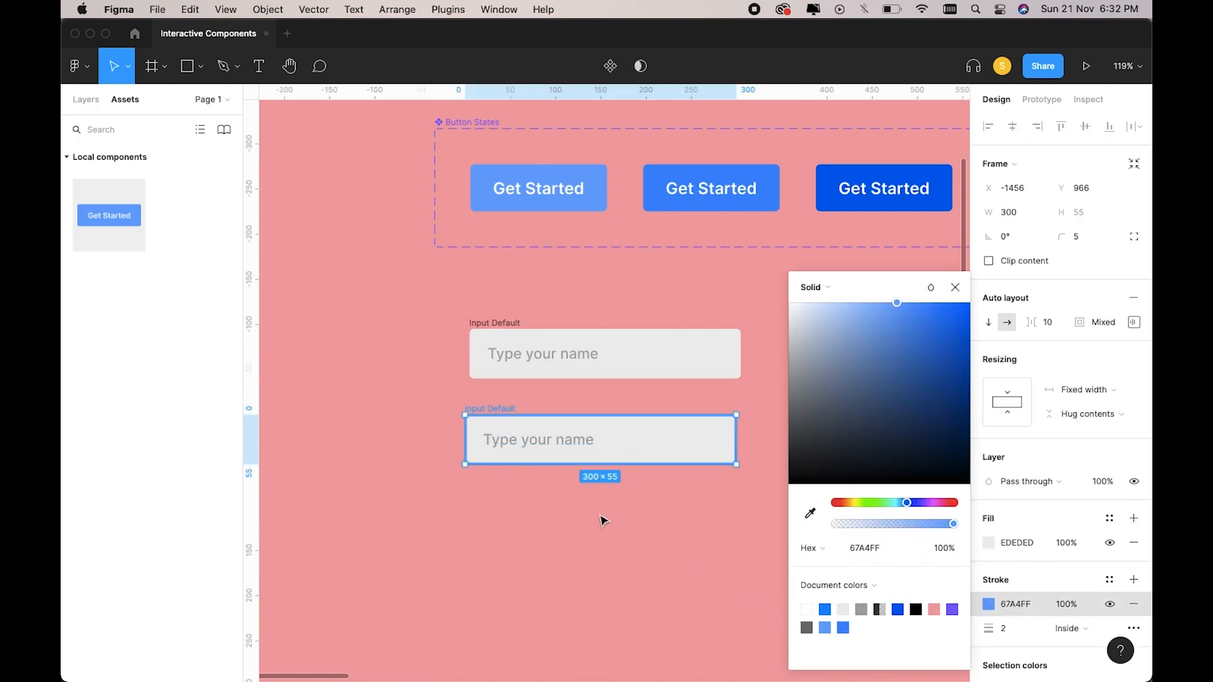
pyautogui.click(592, 509)
pyautogui.click(532, 448)
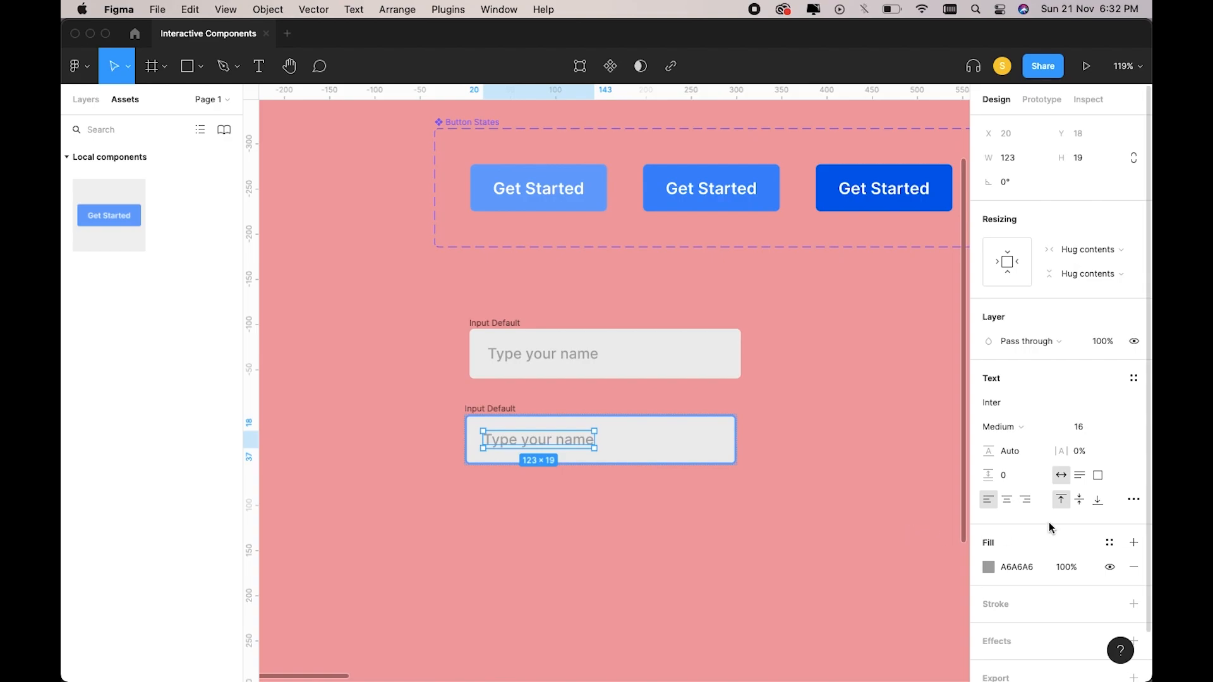
pyautogui.click(989, 567)
pyautogui.click(825, 628)
pyautogui.click(699, 600)
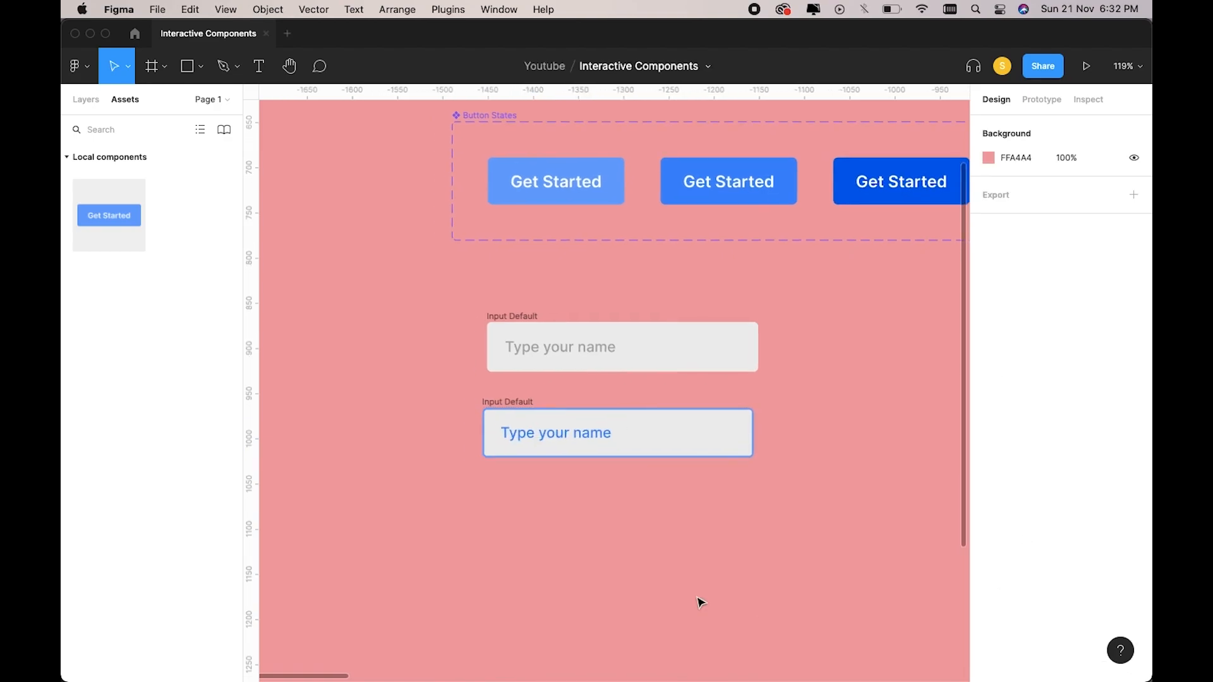
# Rename the second input field frame to Input Hover.
pyautogui.click(529, 405)
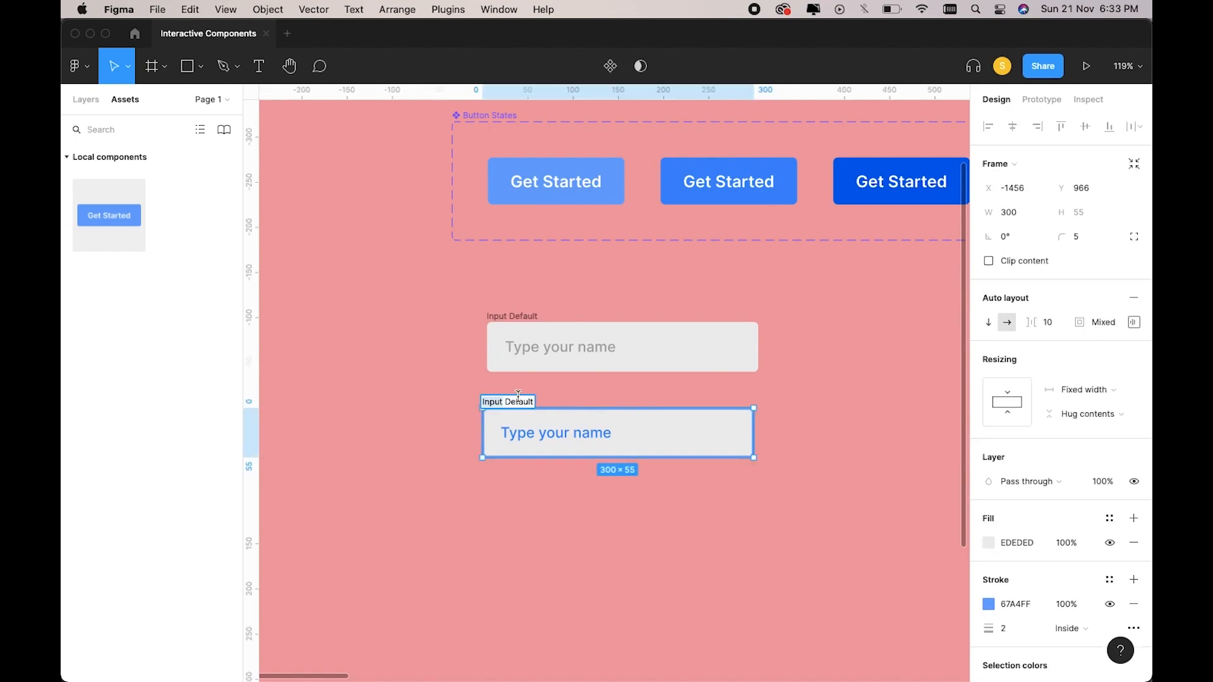
pyautogui.doubleClick(520, 402)
pyautogui.write('Hover')
pyautogui.press('Return')
pyautogui.click(572, 481)
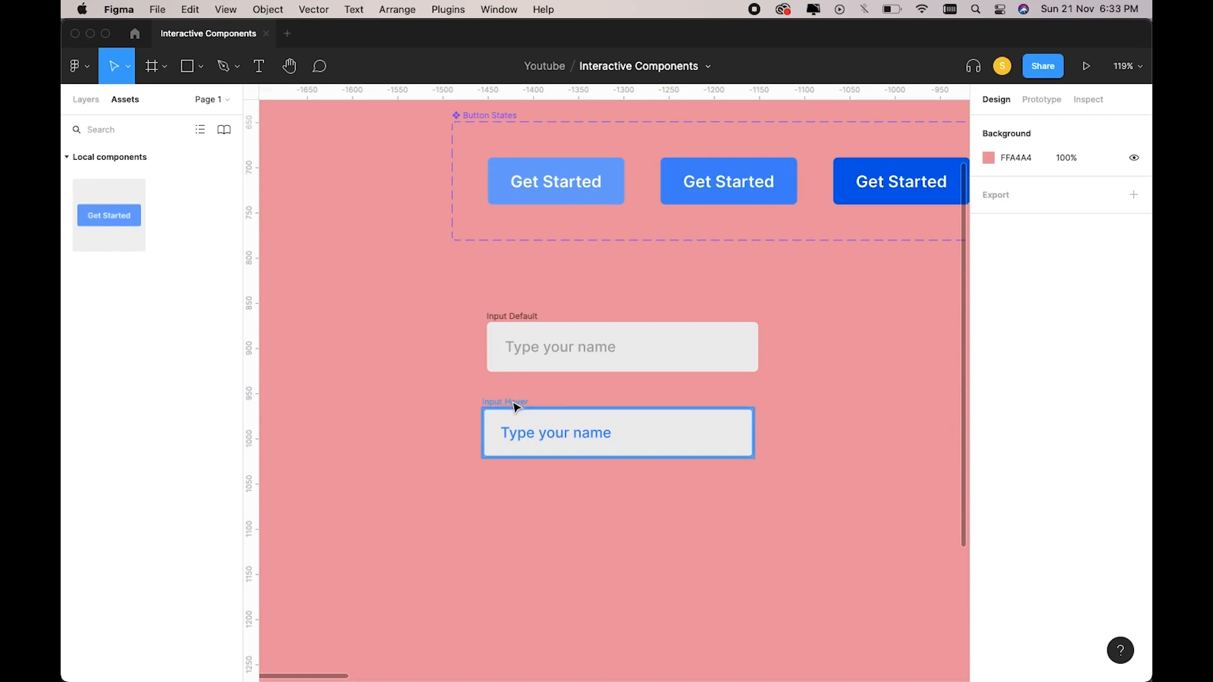
# Duplicate Input Hover and move the copy below it.
pyautogui.click(513, 404)
pyautogui.press('super+d')
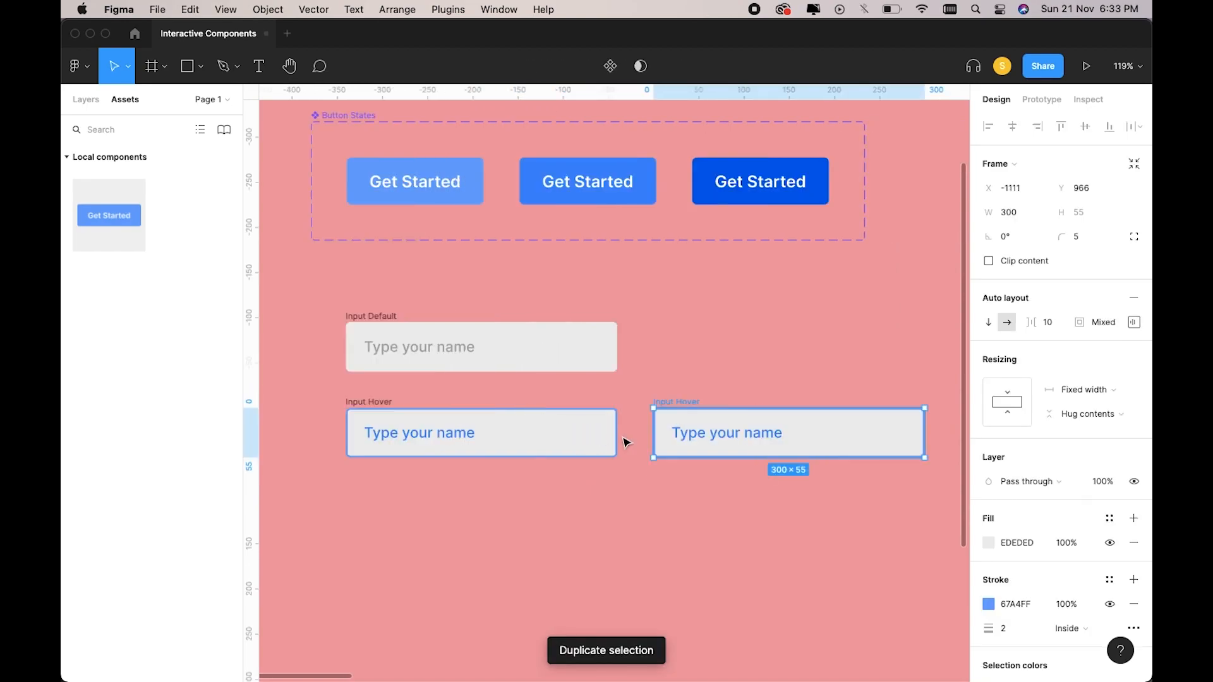
pyautogui.moveTo(675, 436); pyautogui.dragTo(368, 524)
pyautogui.hscroll(-1, 373, 522)
pyautogui.click(543, 510)
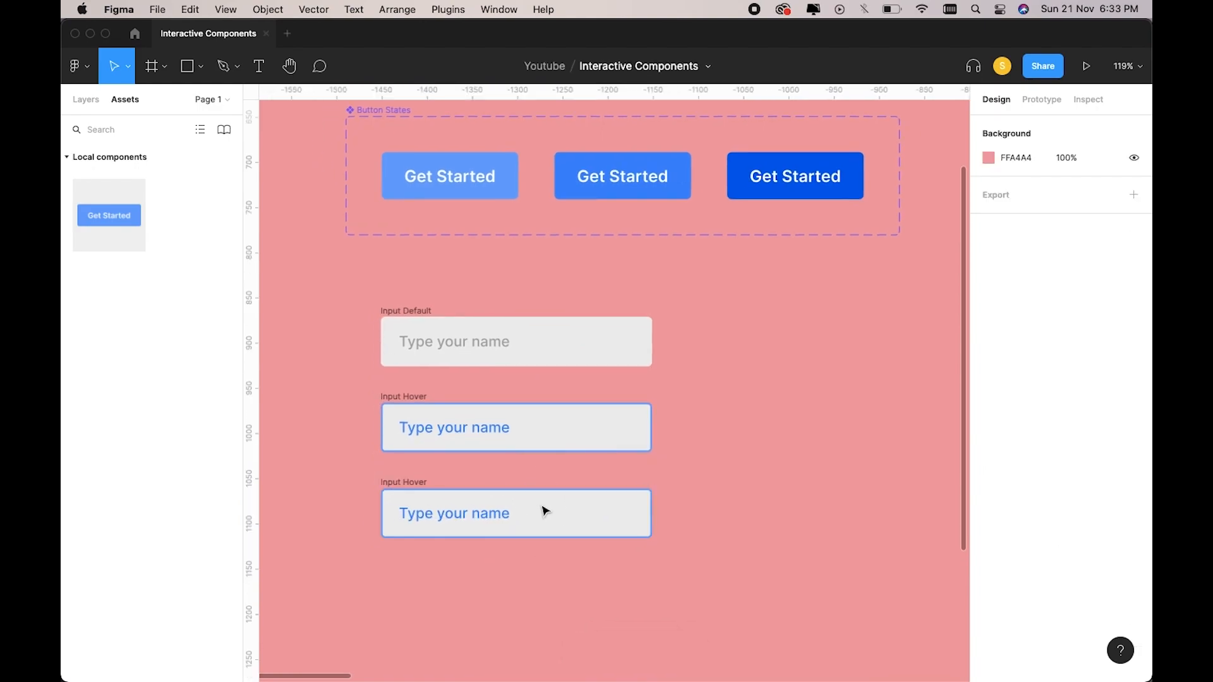
pyautogui.hscroll(-2, 542, 510)
# Give the third field a darker 005DEA outline and delete its placeholder text.
pyautogui.click(490, 479)
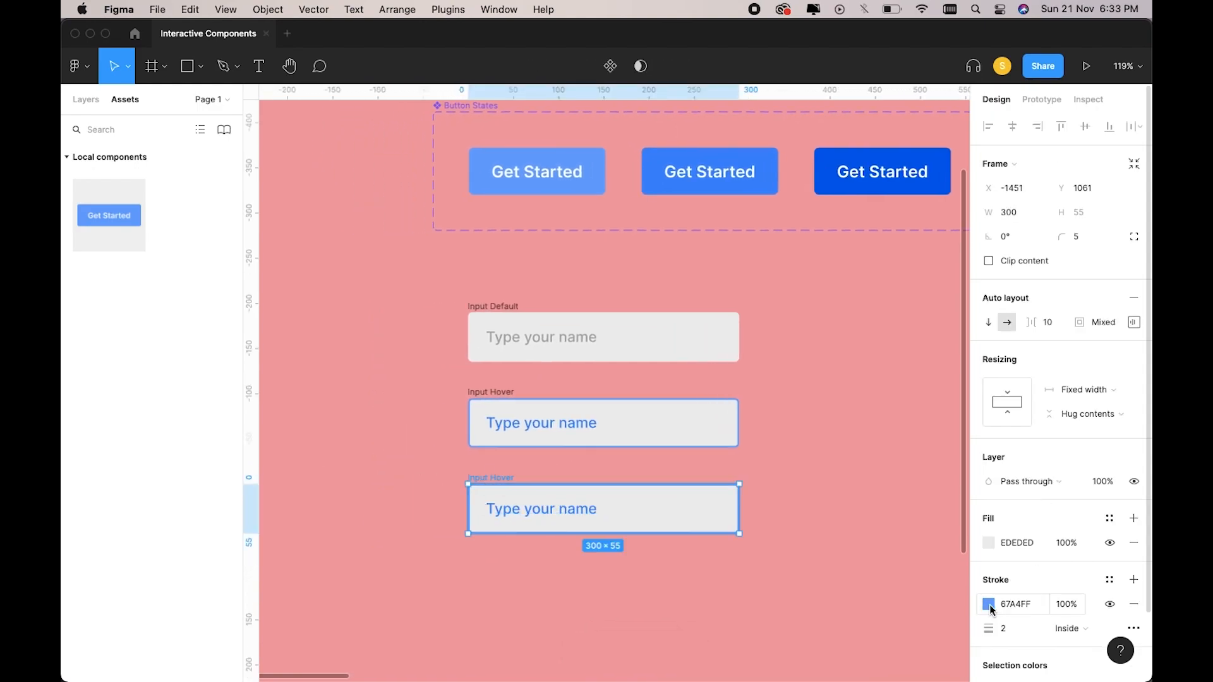
pyautogui.click(988, 605)
pyautogui.click(861, 610)
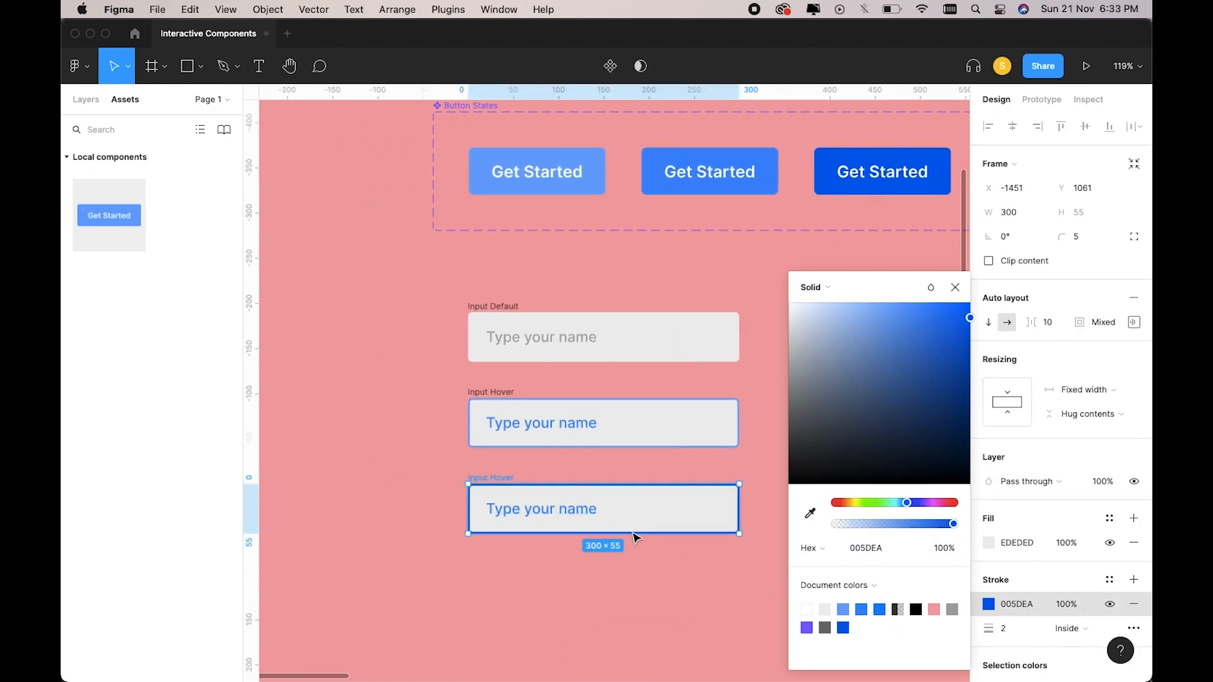
pyautogui.click(567, 511)
pyautogui.doubleClick(576, 518)
pyautogui.press('BackSpace')
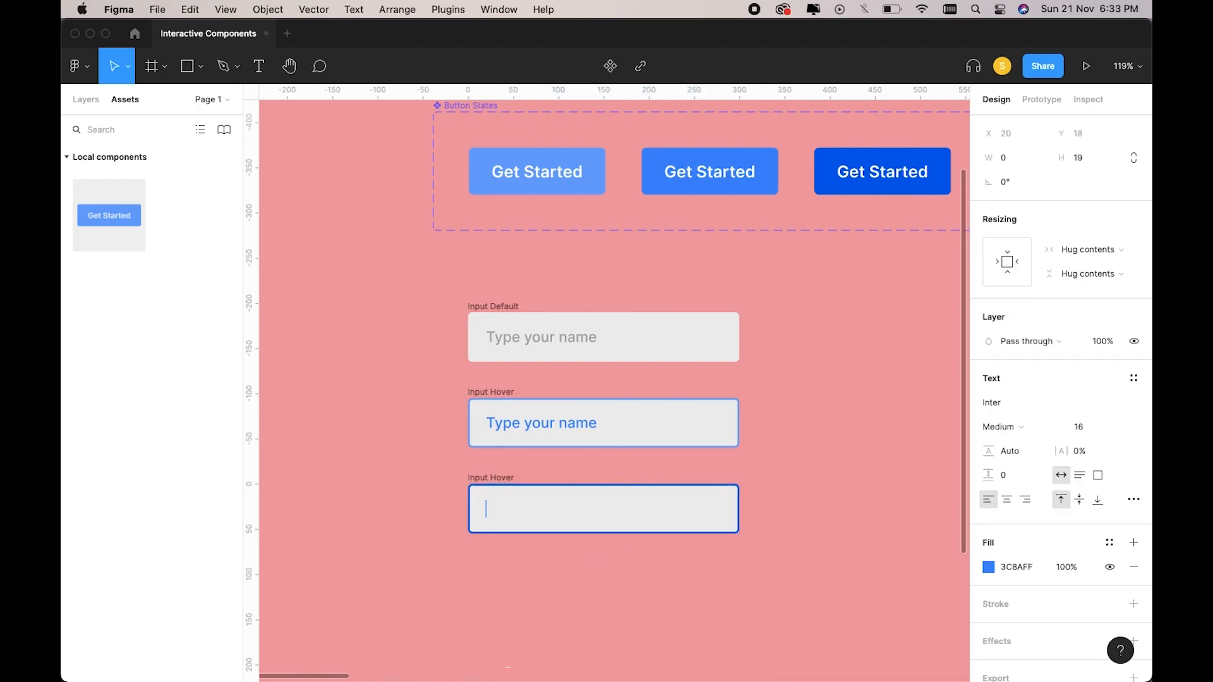
pyautogui.click(606, 565)
# Rename the third field Input Active.
pyautogui.click(494, 480)
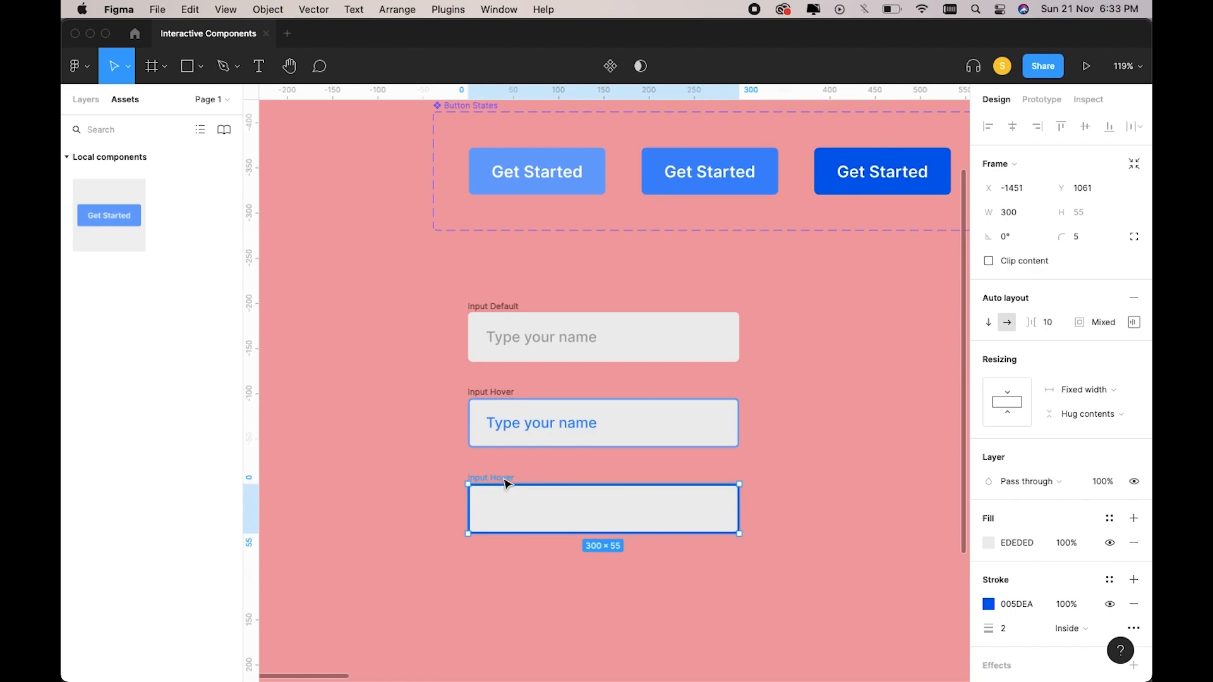
pyautogui.doubleClick(503, 479)
pyautogui.write('Active')
pyautogui.press('Return')
# Turn the three input fields into components and combine them as variants.
pyautogui.click(726, 465)
pyautogui.scroll(-3, 726, 464)
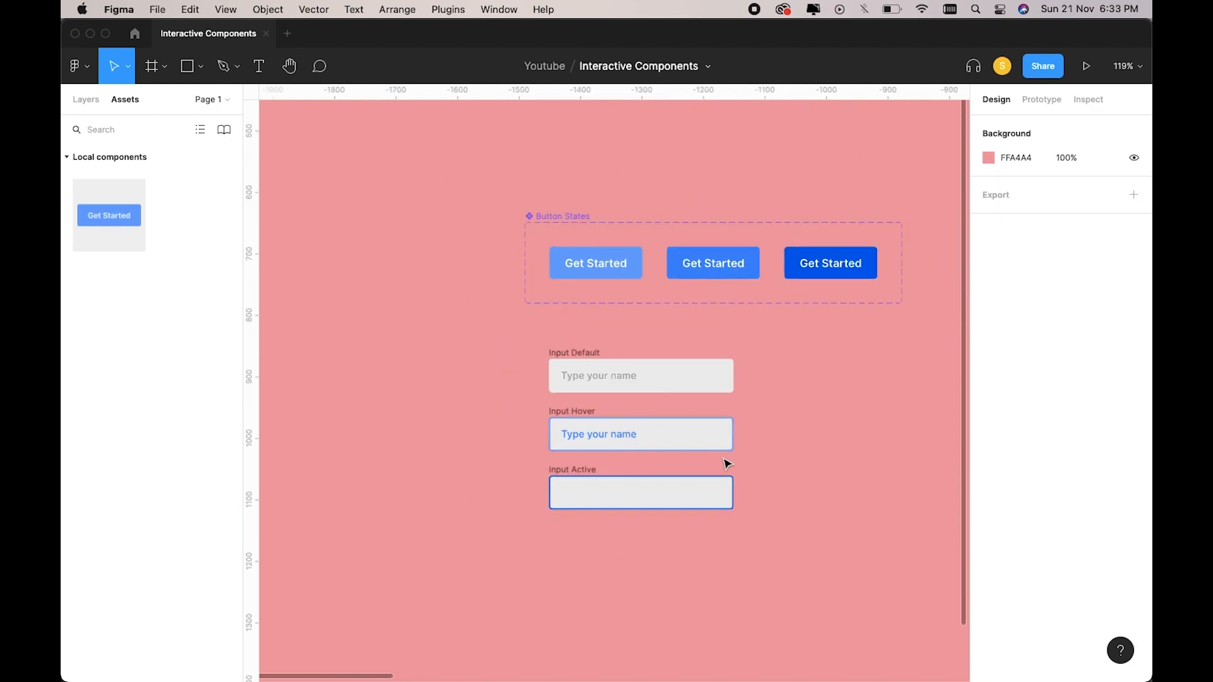
pyautogui.moveTo(506, 320); pyautogui.dragTo(745, 530)
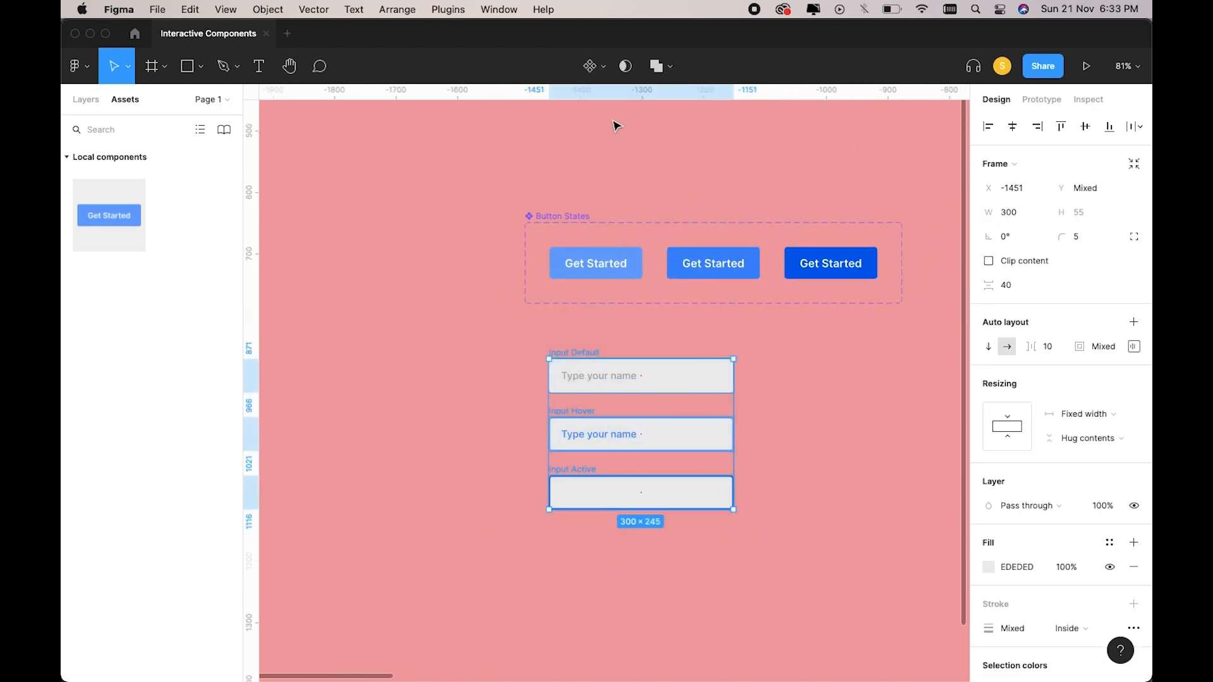
pyautogui.click(601, 70)
pyautogui.click(600, 120)
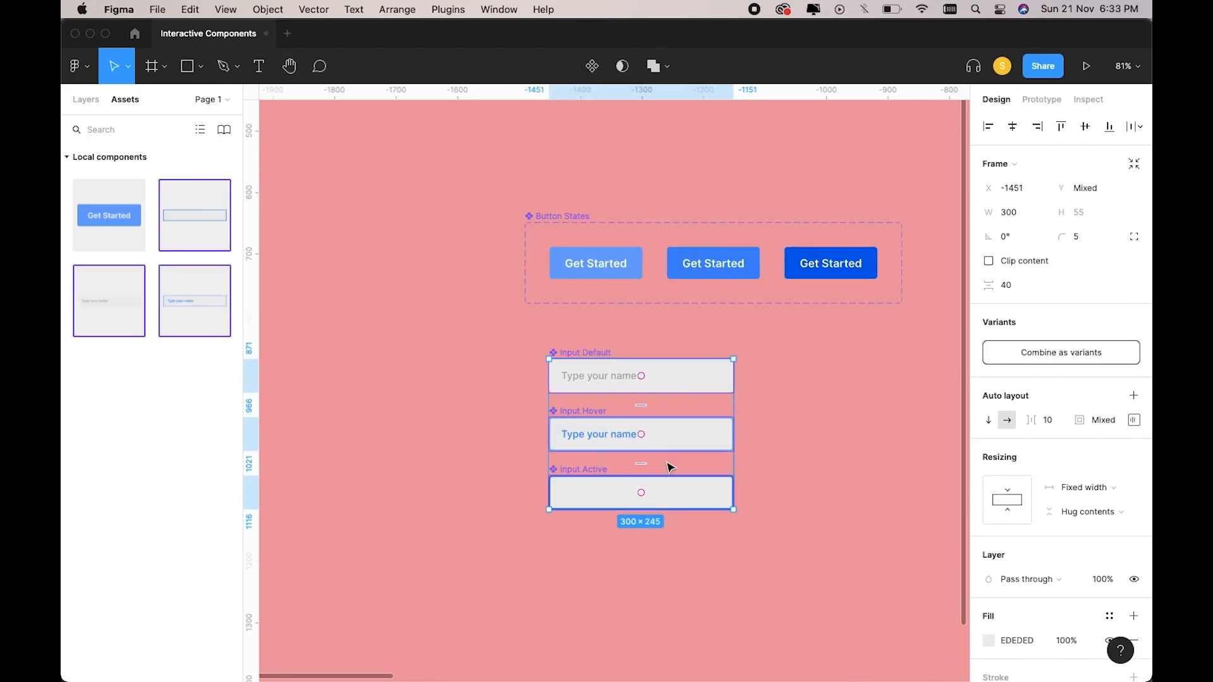
pyautogui.click(1011, 352)
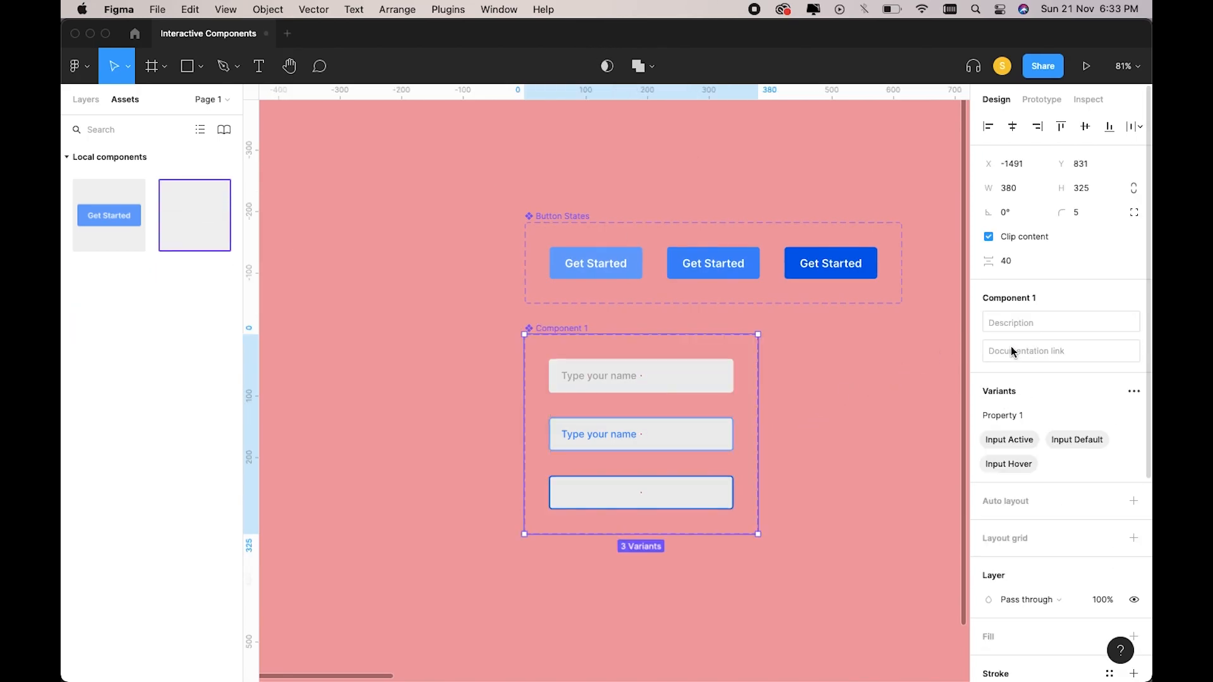
# Link Default to Hover while hovering, and Hover to Active on click.
pyautogui.click(1041, 100)
pyautogui.click(727, 388)
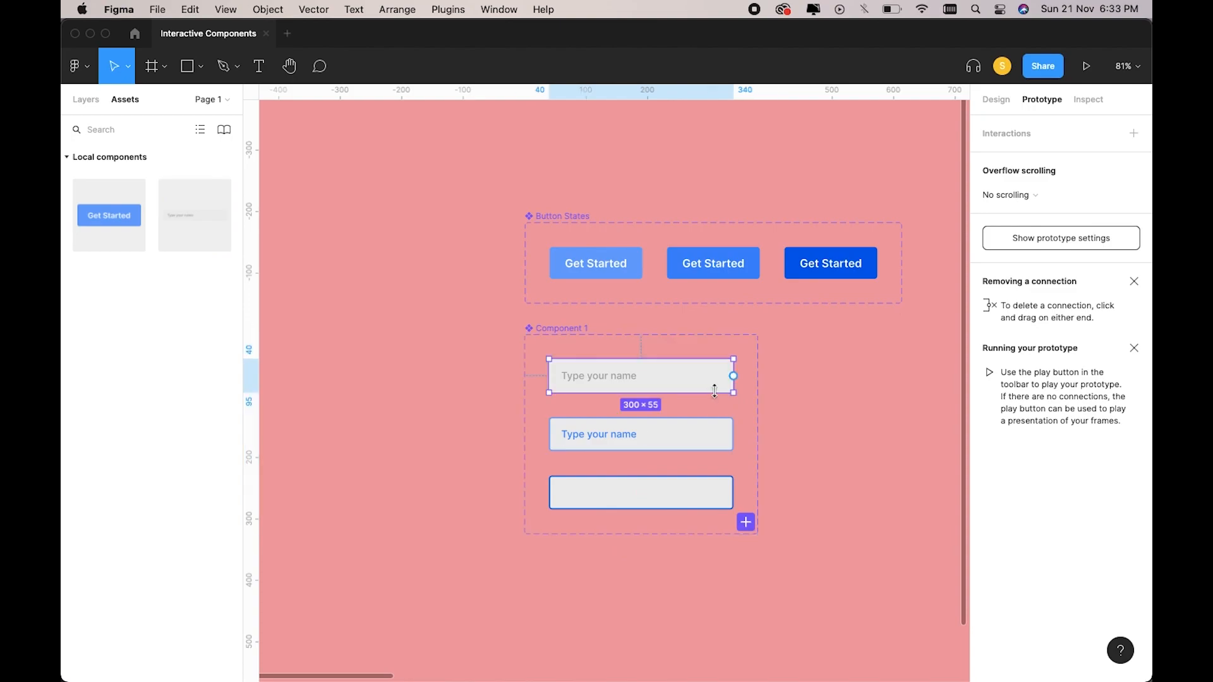
pyautogui.moveTo(733, 376); pyautogui.dragTo(695, 436)
pyautogui.click(831, 196)
pyautogui.click(849, 228)
pyautogui.click(706, 447)
pyautogui.moveTo(733, 434); pyautogui.dragTo(683, 493)
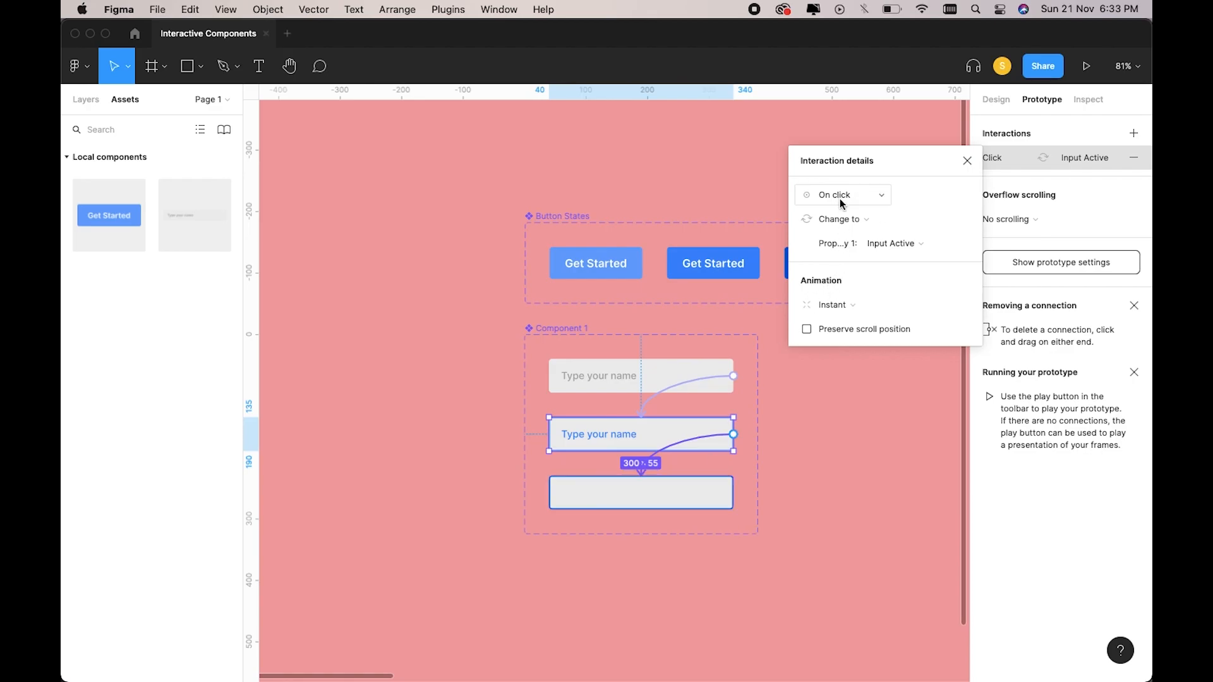
pyautogui.click(809, 396)
pyautogui.hscroll(13, 809, 396)
# Preview the Test frame as a prototype and click the name field to test it.
pyautogui.hscroll(5, 379, 302)
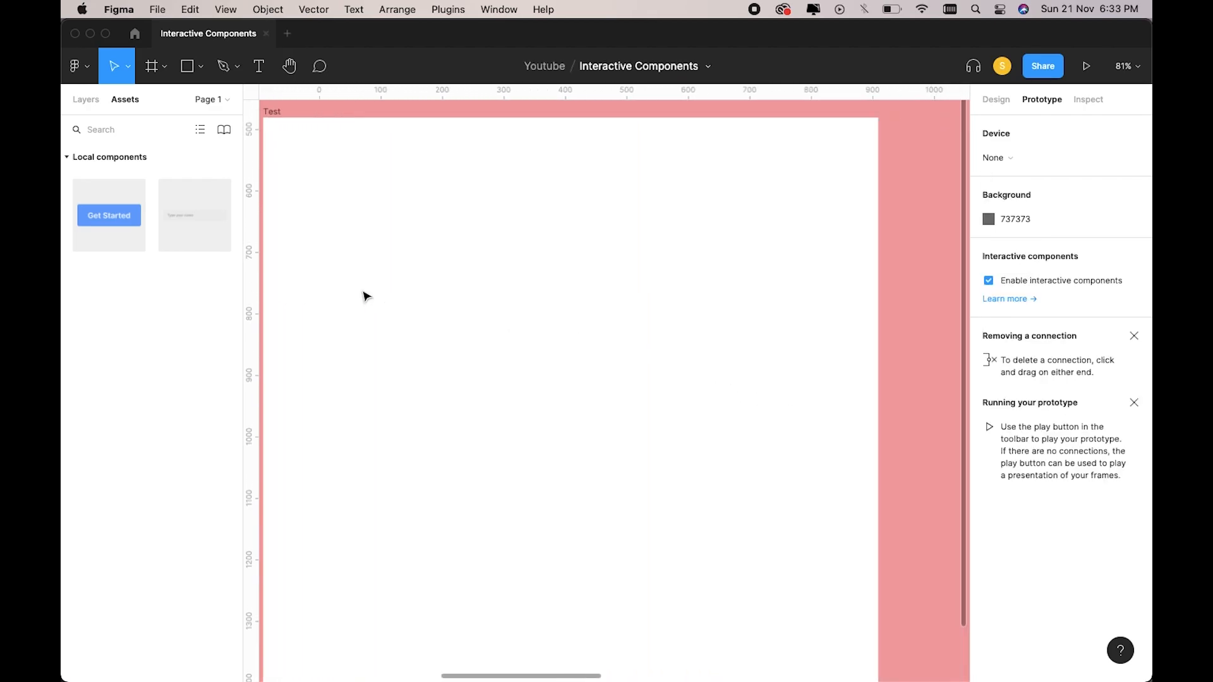
pyautogui.moveTo(192, 226); pyautogui.dragTo(576, 384)
pyautogui.hscroll(-1, 575, 384)
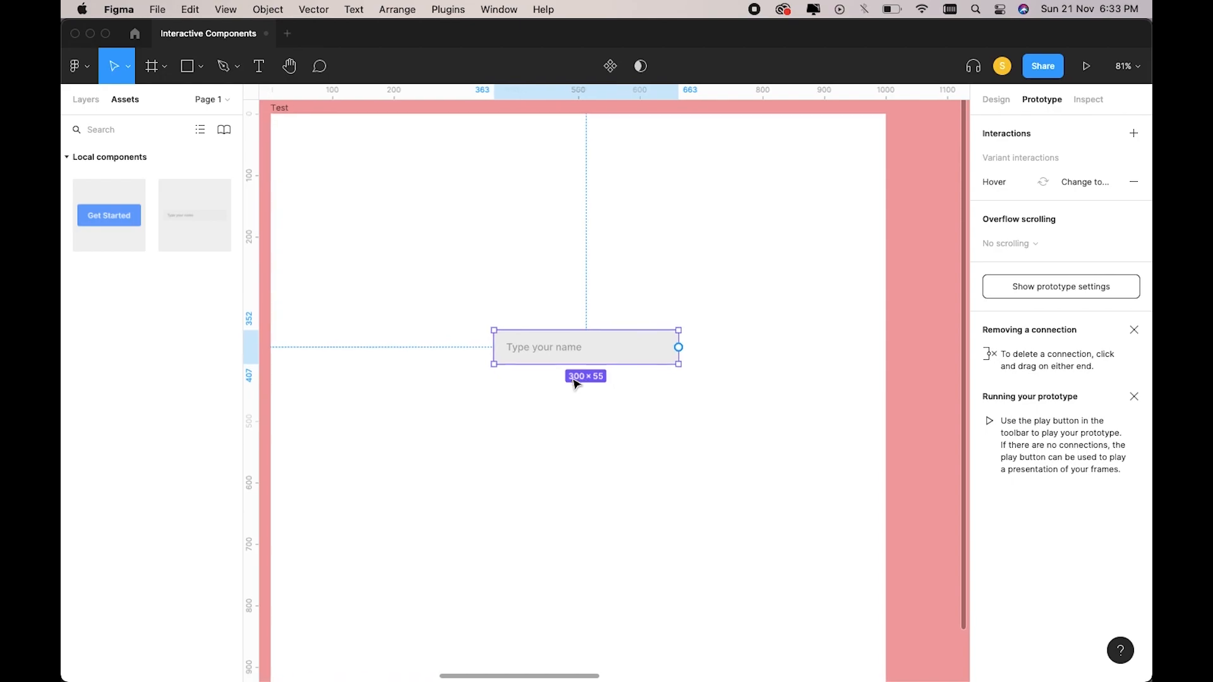
pyautogui.click(480, 240)
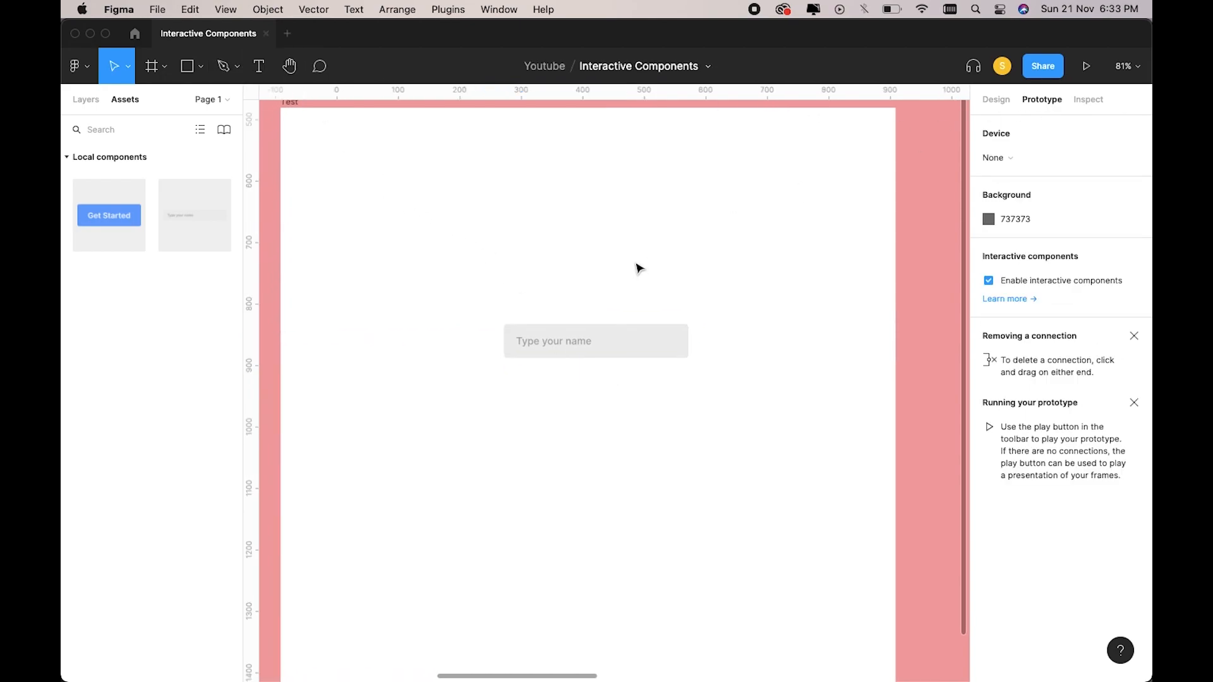
pyautogui.hscroll(-3, 638, 268)
pyautogui.scroll(1, 638, 268)
pyautogui.click(386, 134)
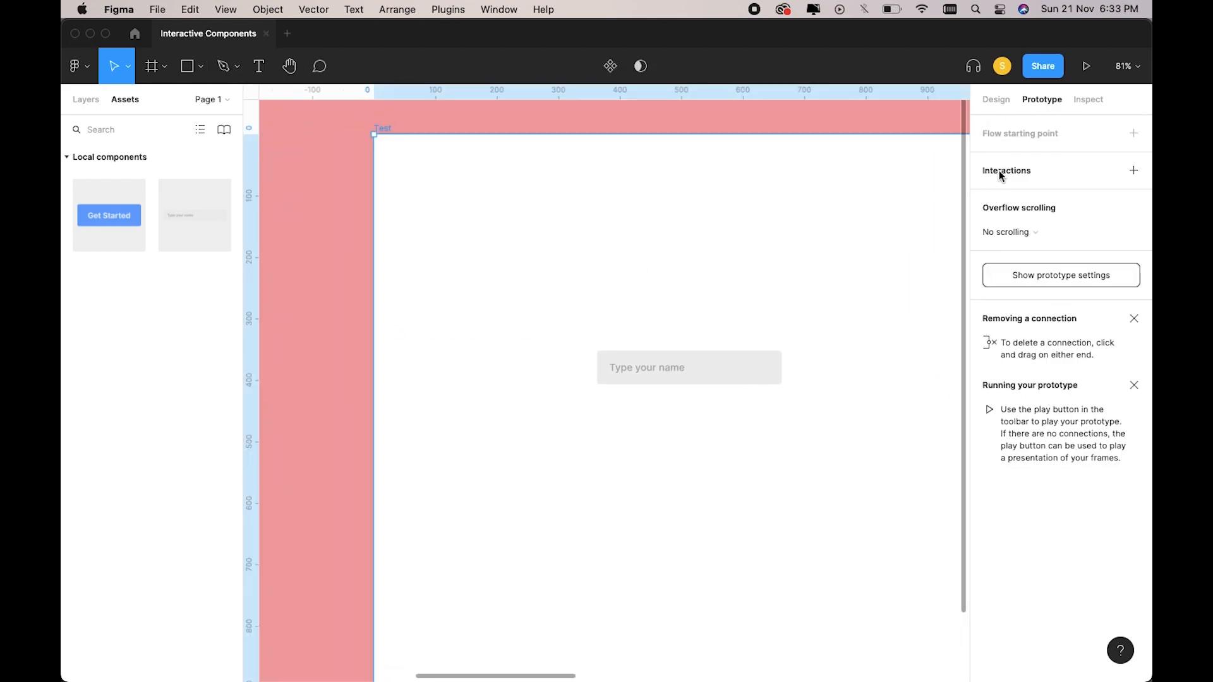
pyautogui.click(1087, 67)
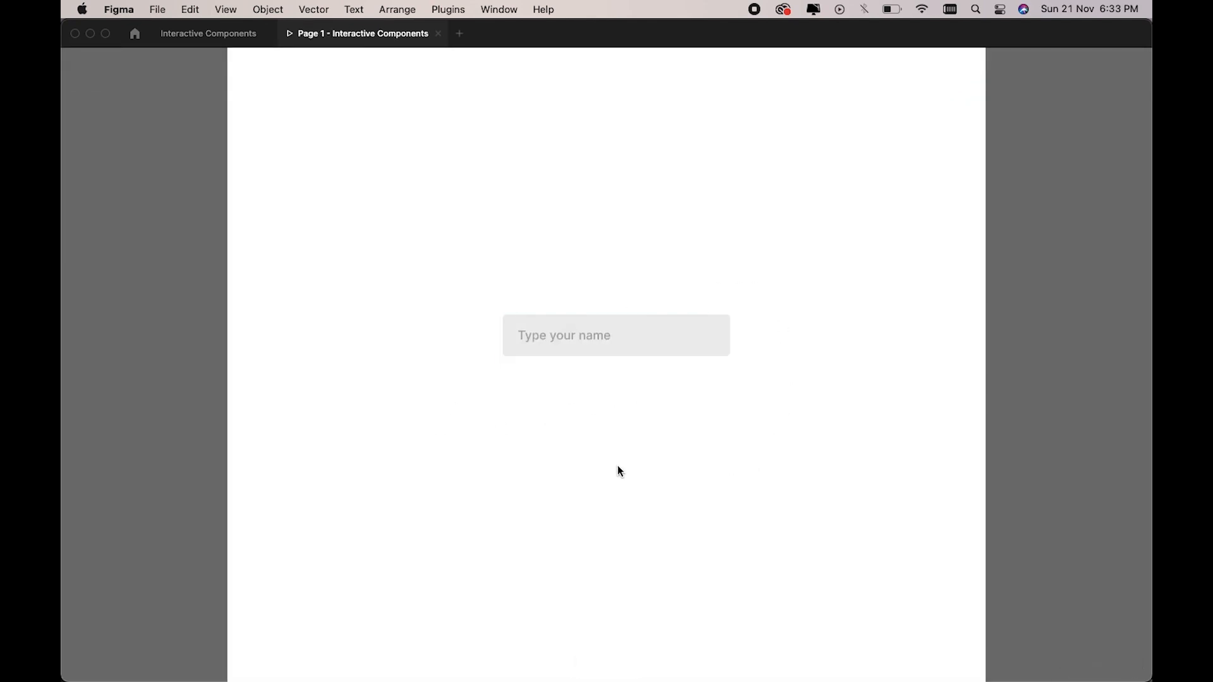
pyautogui.click(568, 345)
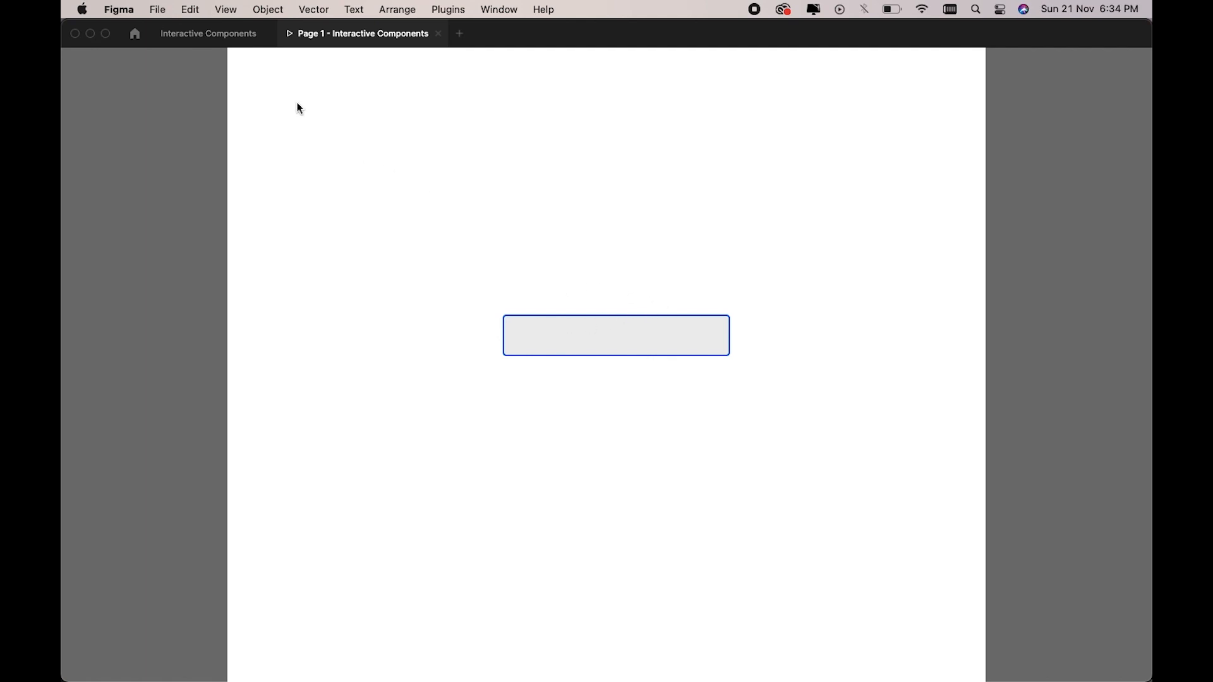
pyautogui.click(441, 35)
# Delete the name input instance from the Test frame.
pyautogui.scroll(-5, 603, 241)
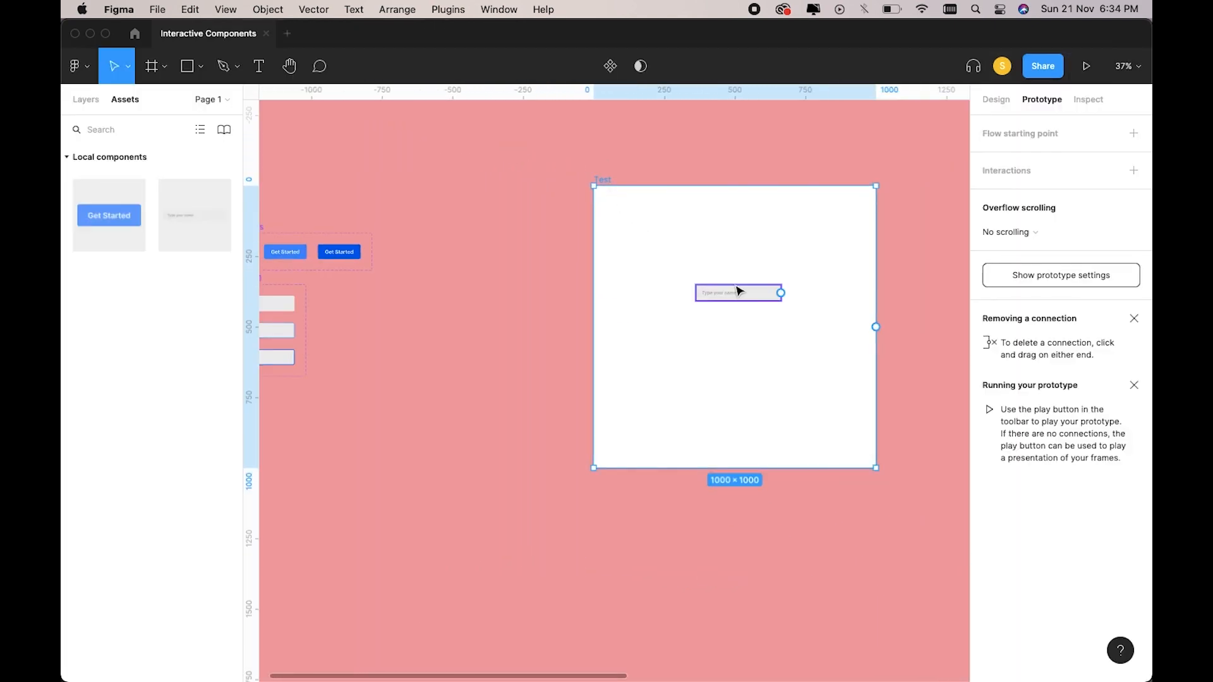
pyautogui.click(996, 99)
pyautogui.click(764, 294)
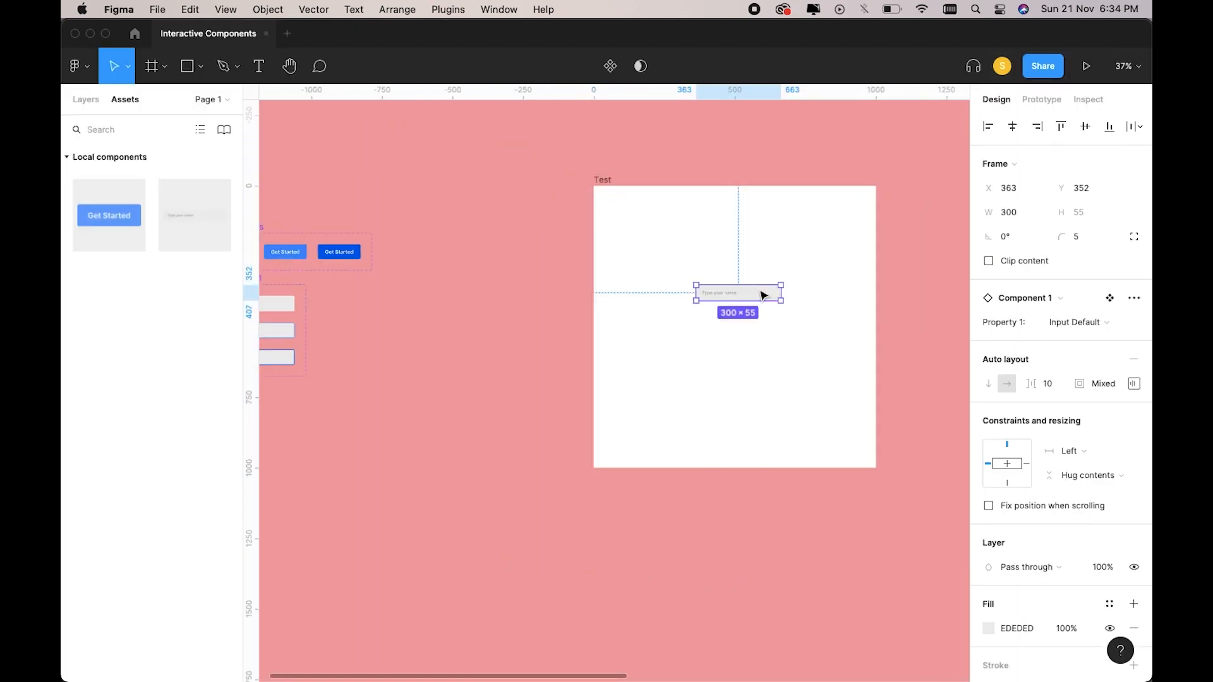
pyautogui.press('Delete')
pyautogui.hscroll(-6, 764, 295)
pyautogui.scroll(5, 764, 296)
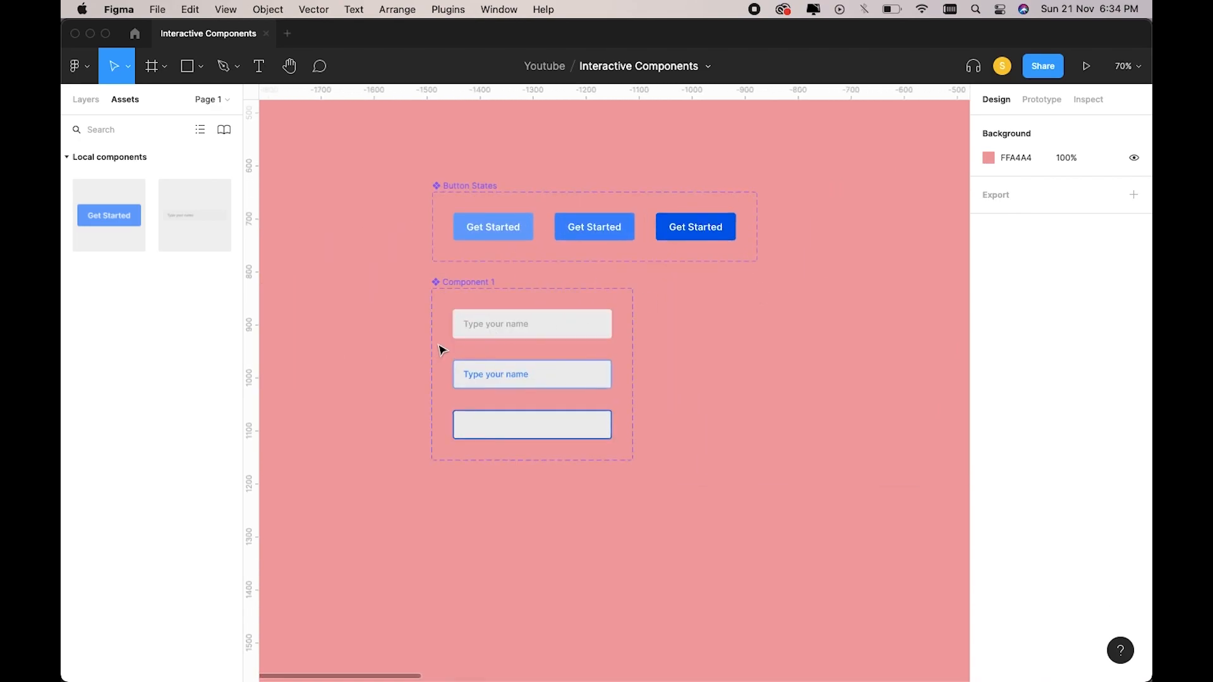
pyautogui.scroll(-2, 438, 485)
pyautogui.hscroll(-1, 438, 486)
pyautogui.scroll(5, 472, 504)
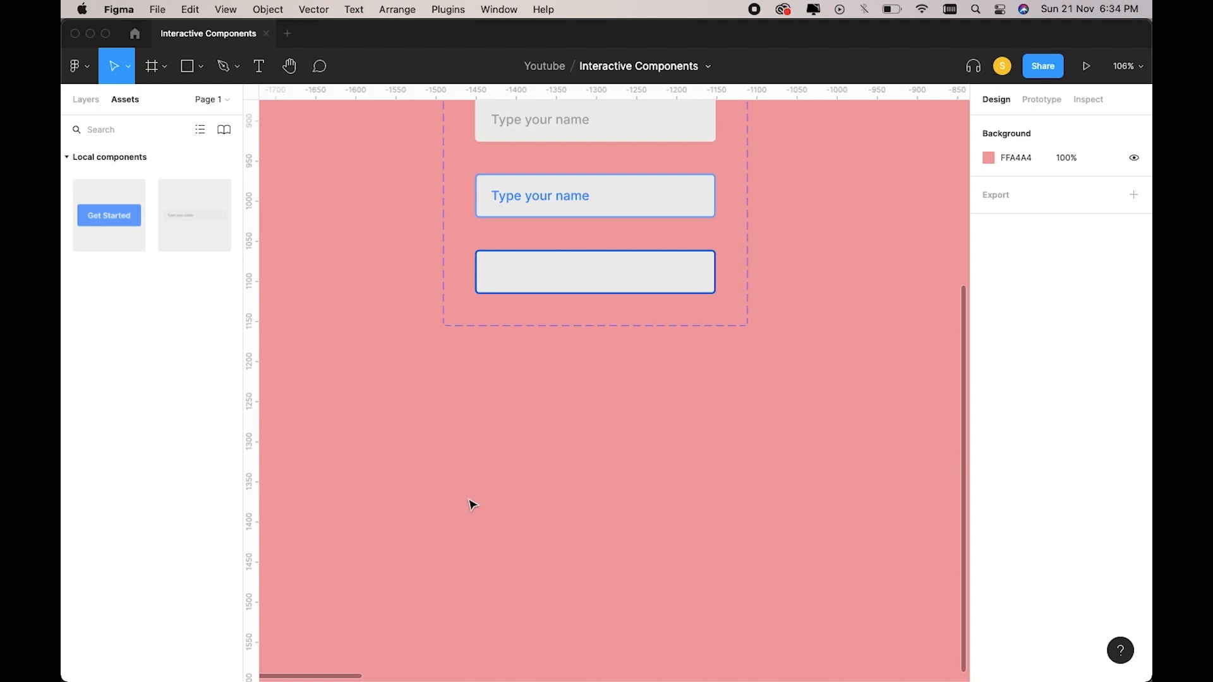
# Draw a 30×30 square with corner radius 3.
pyautogui.press('r')
pyautogui.moveTo(478, 409); pyautogui.dragTo(504, 435)
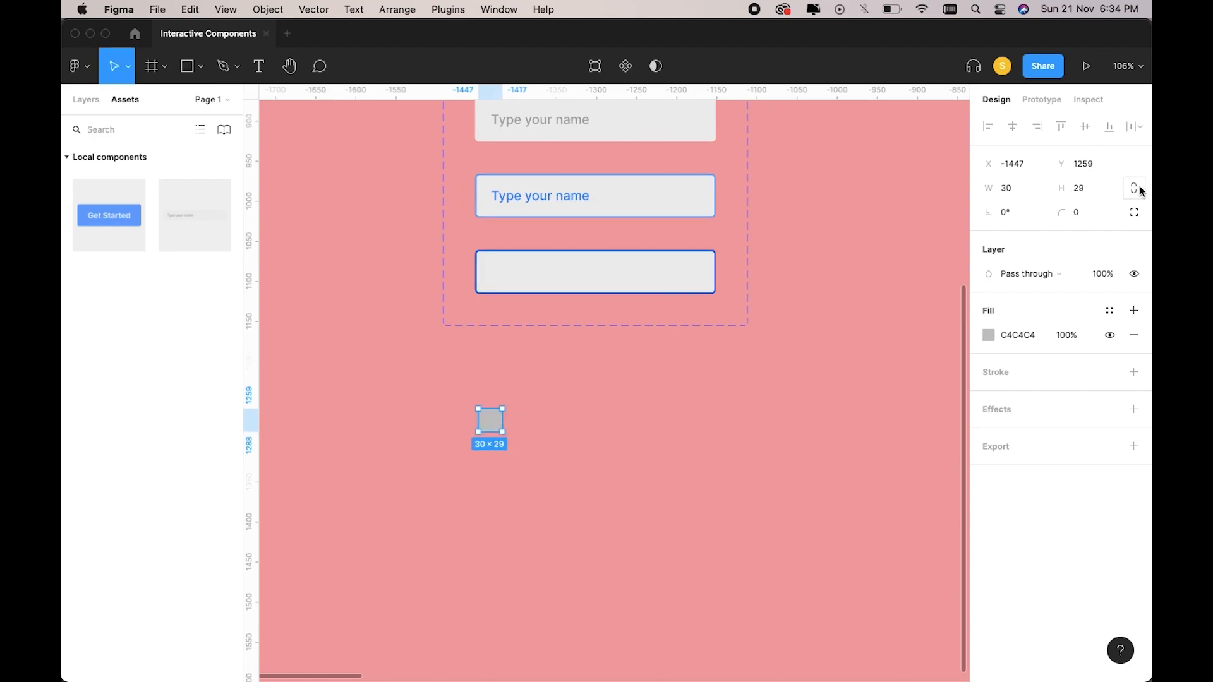
pyautogui.click(1078, 188)
pyautogui.write('3')
pyautogui.press('Return')
pyautogui.click(1087, 218)
pyautogui.write('3')
pyautogui.press('Return')
# Remove the square's fill and give it a black 1.5 outline.
pyautogui.scroll(3, 765, 314)
pyautogui.scroll(3, 764, 315)
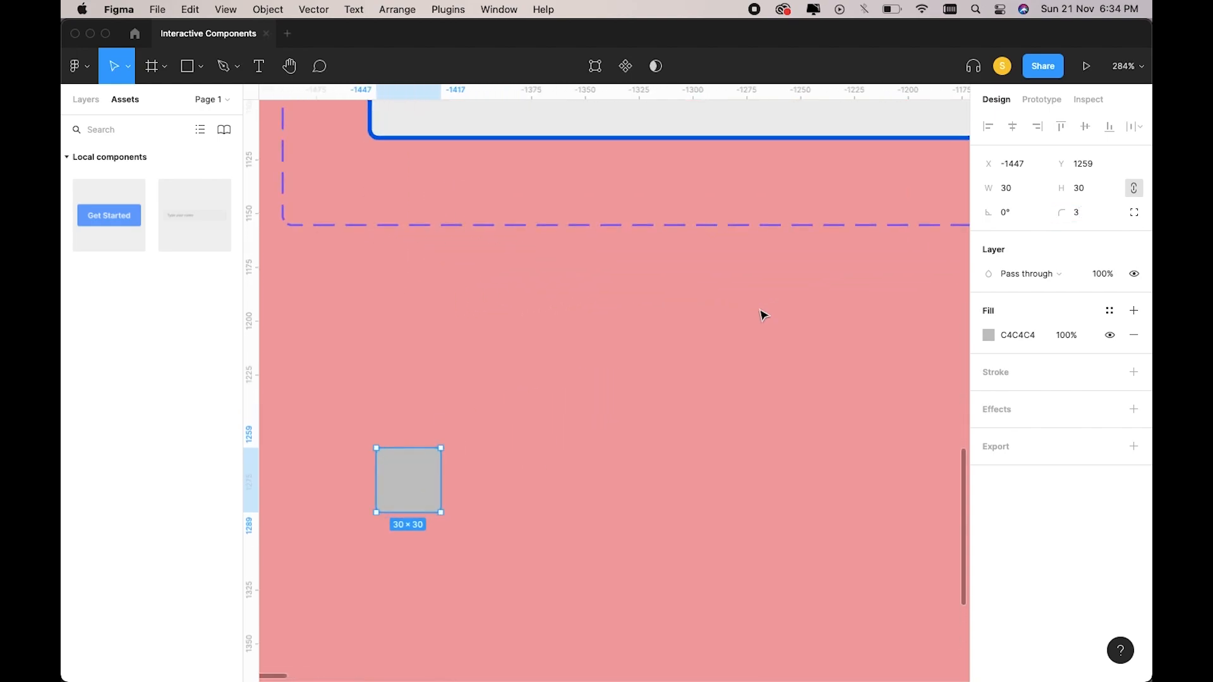
pyautogui.hscroll(-4, 760, 315)
pyautogui.scroll(-2, 761, 315)
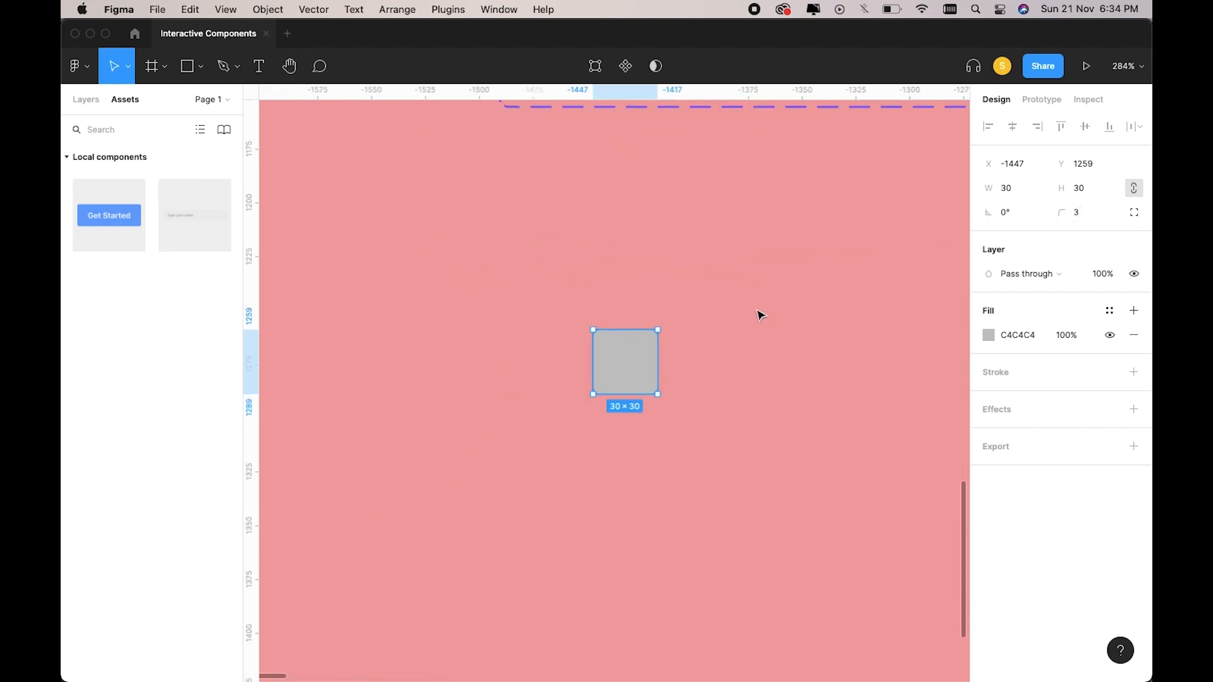
pyautogui.click(1134, 335)
pyautogui.click(1134, 347)
pyautogui.click(1017, 405)
pyautogui.write('1.5')
pyautogui.press('Return')
pyautogui.click(777, 406)
# Add a 'List item' text label right beside the square.
pyautogui.hscroll(2, 708, 410)
pyautogui.hscroll(2, 707, 410)
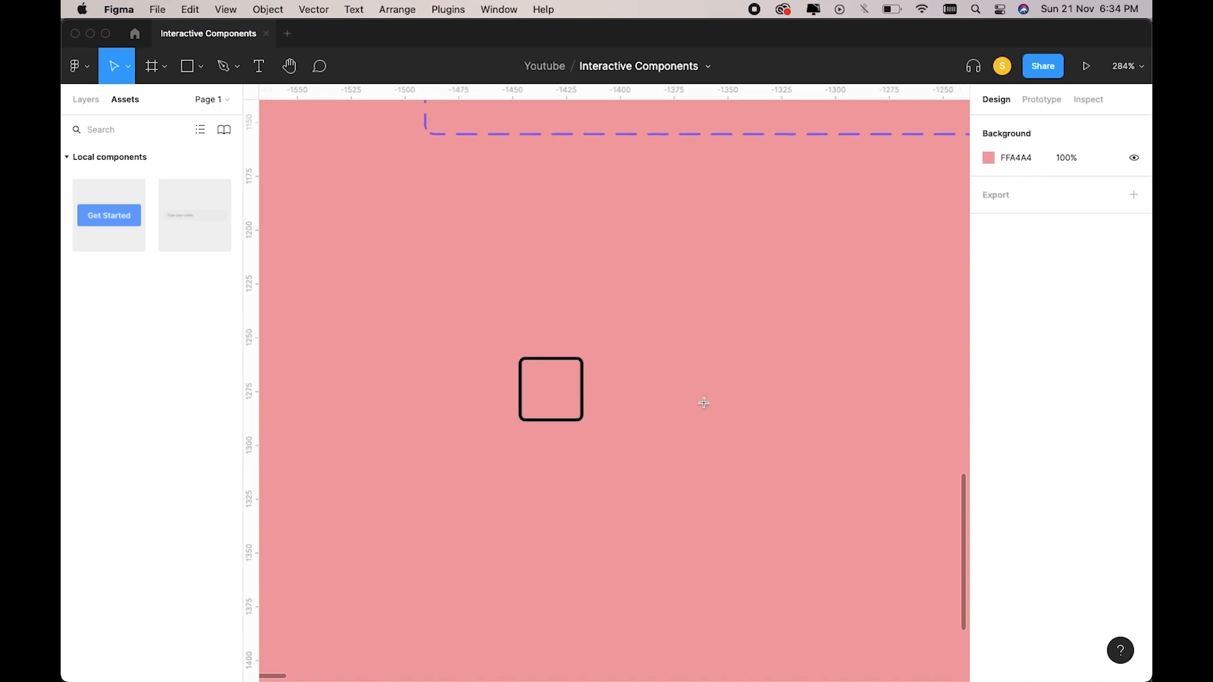
pyautogui.press('t')
pyautogui.click(703, 410)
pyautogui.write('List item')
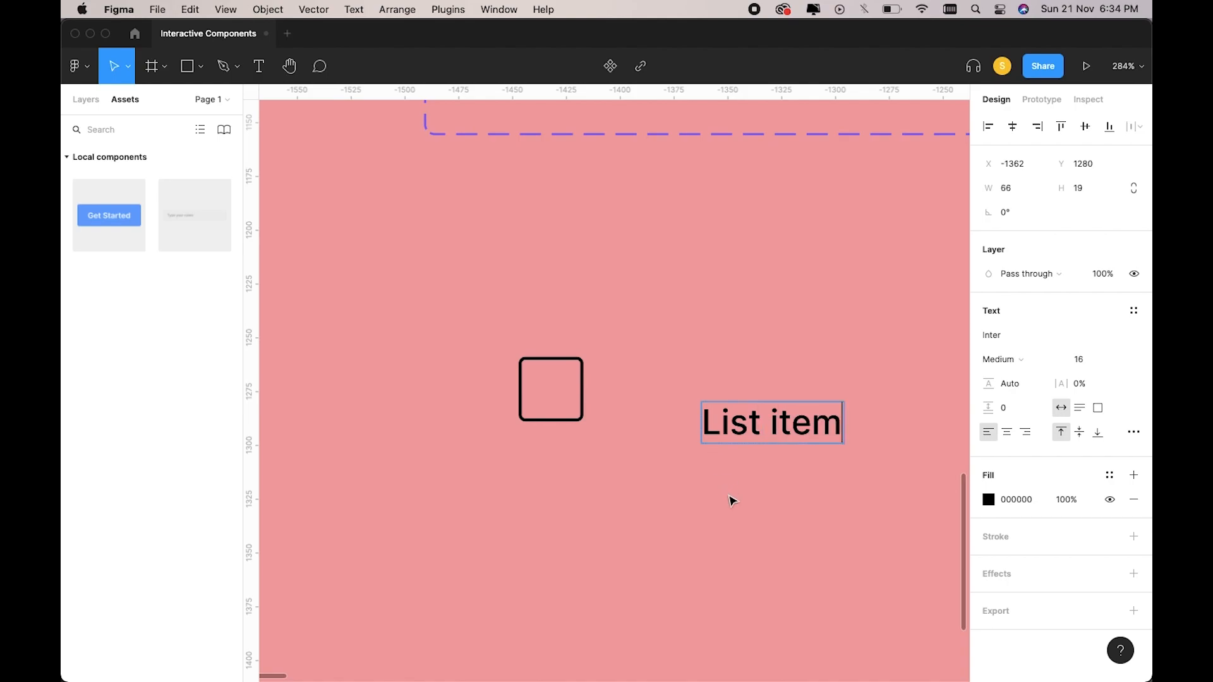
pyautogui.press('Escape')
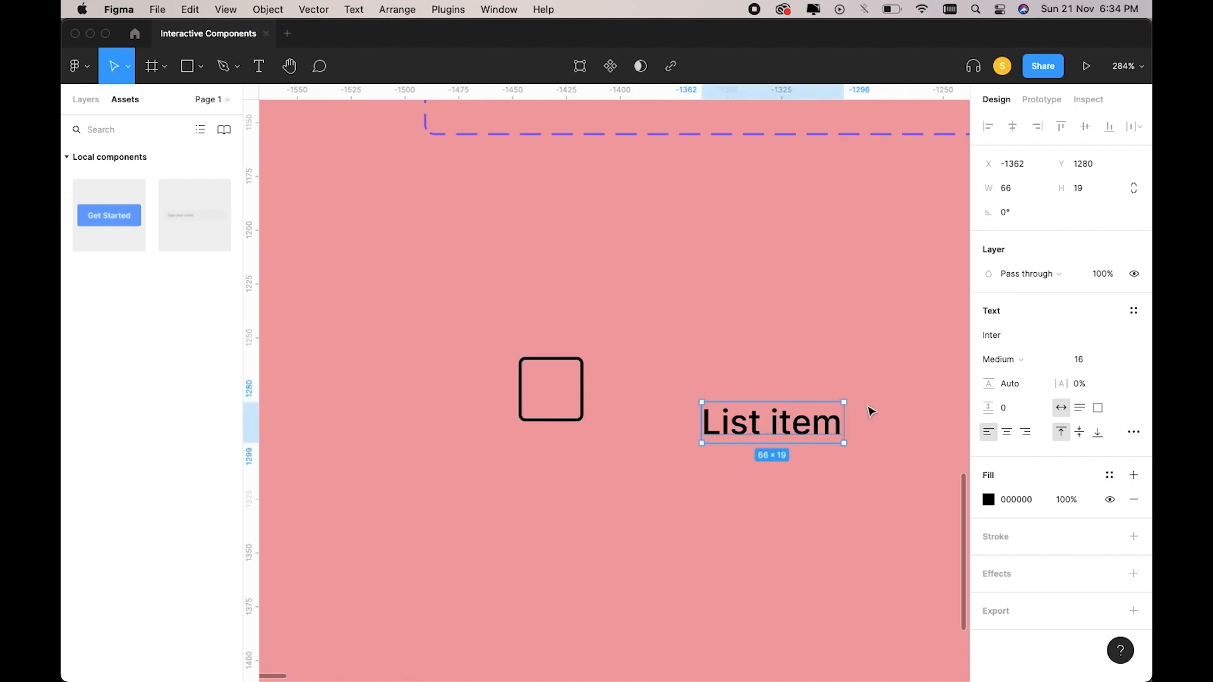
pyautogui.moveTo(793, 428); pyautogui.dragTo(712, 395)
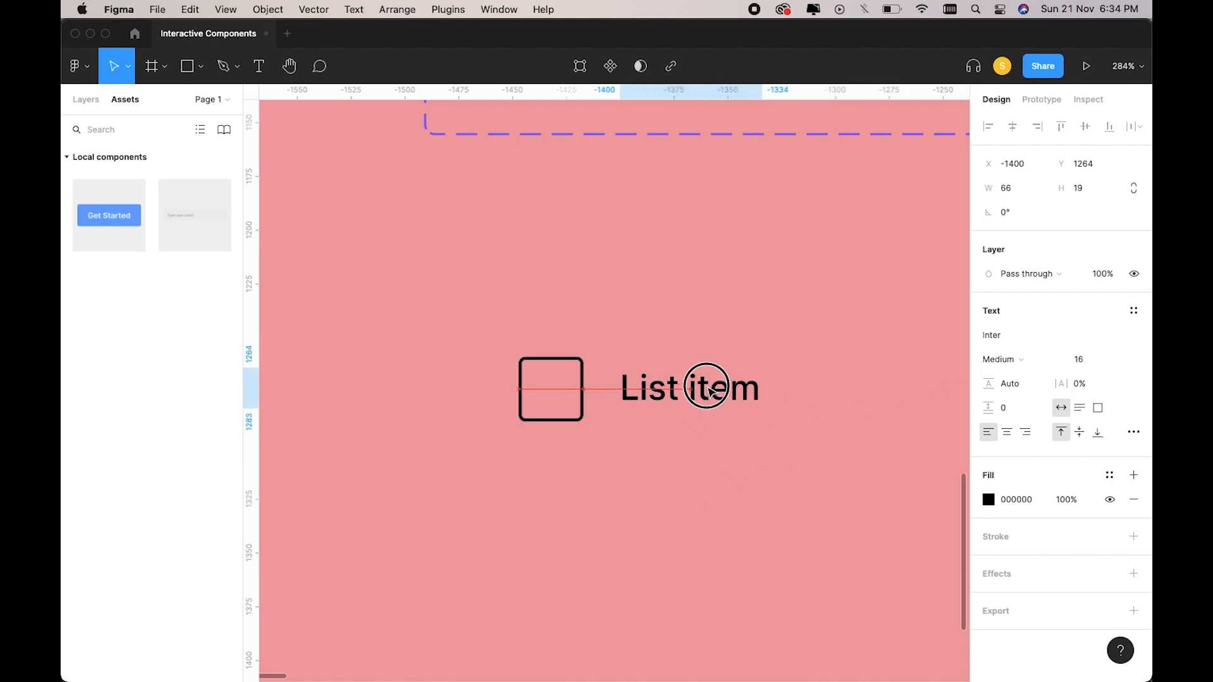
# Wrap the square and the List item text in an auto layout frame.
pyautogui.moveTo(495, 456); pyautogui.dragTo(752, 355)
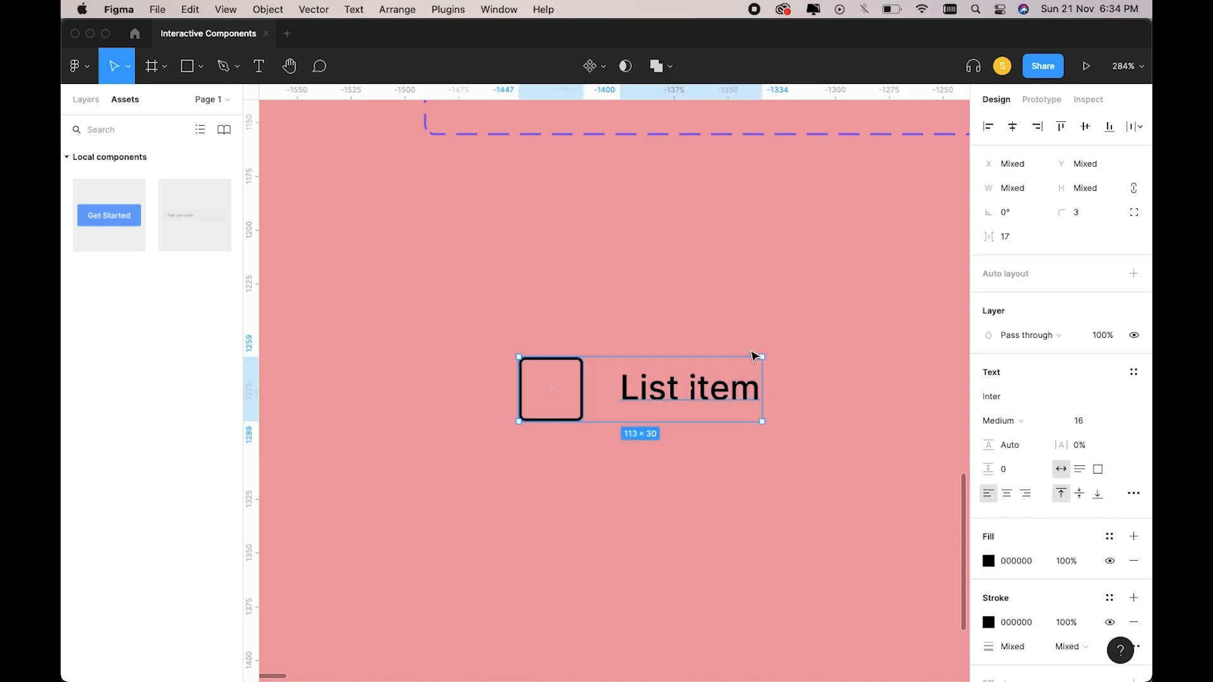
pyautogui.hotkey('shift', 'a')
pyautogui.click(1134, 322)
# Centre the row's contents and pad it 5 top and bottom, 10 left, 15 right.
pyautogui.click(1082, 386)
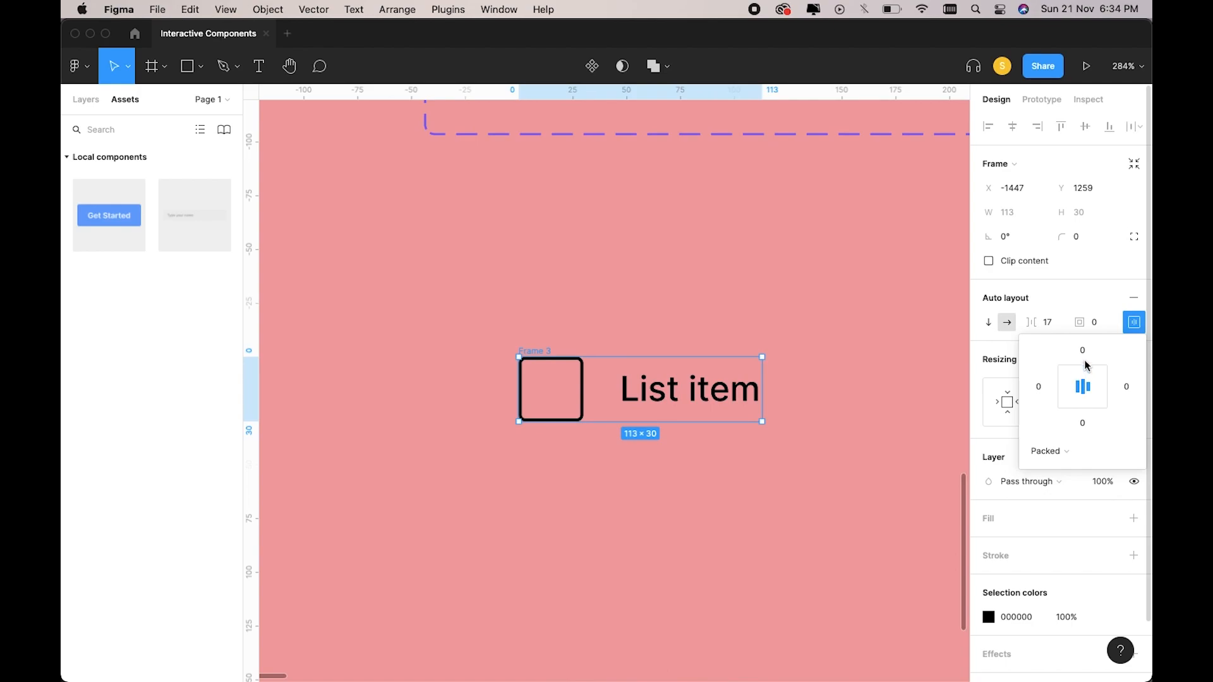
pyautogui.write('5')
pyautogui.click(1086, 427)
pyautogui.write('5')
pyautogui.click(1122, 393)
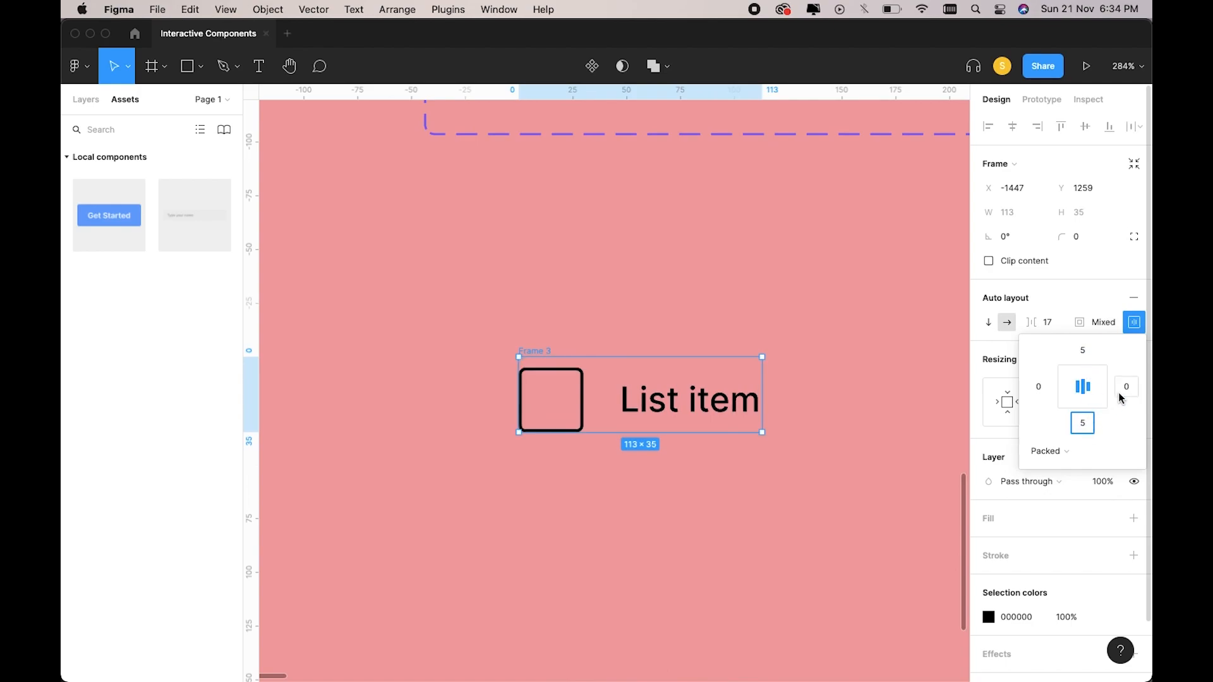
pyautogui.click(1041, 391)
pyautogui.write('10')
pyautogui.press('Return')
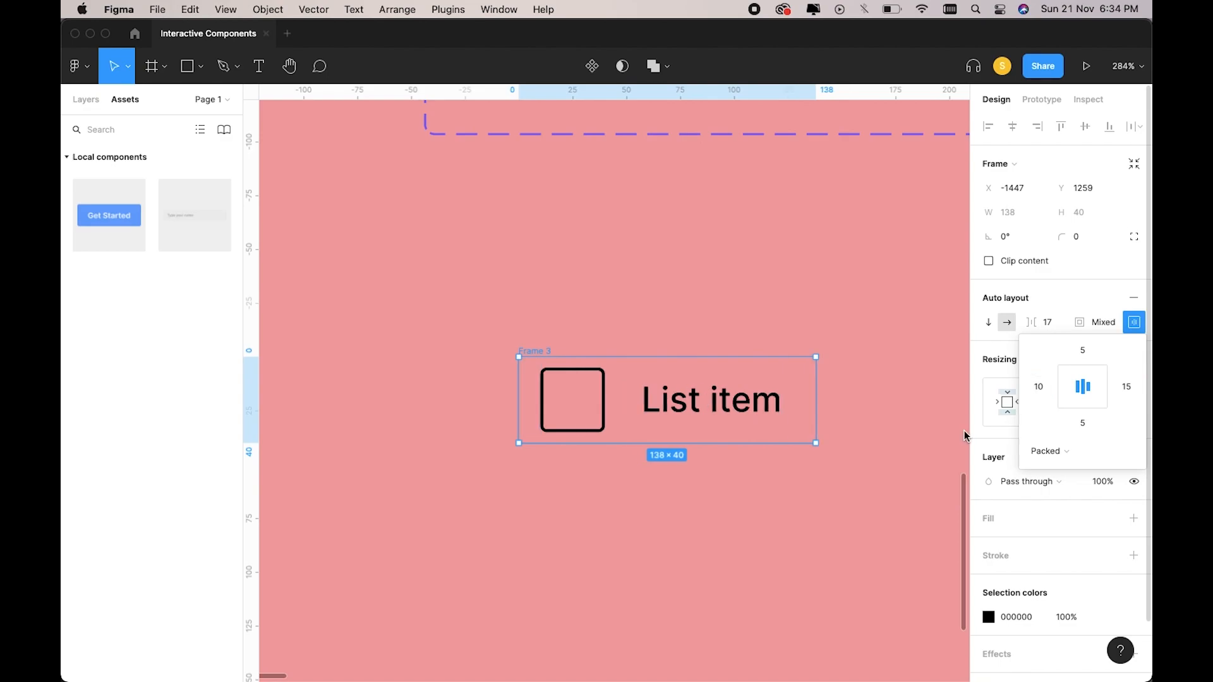
pyautogui.click(834, 504)
# Rename the row frame List Default.
pyautogui.scroll(-3, 834, 504)
pyautogui.hscroll(1, 670, 432)
pyautogui.click(670, 432)
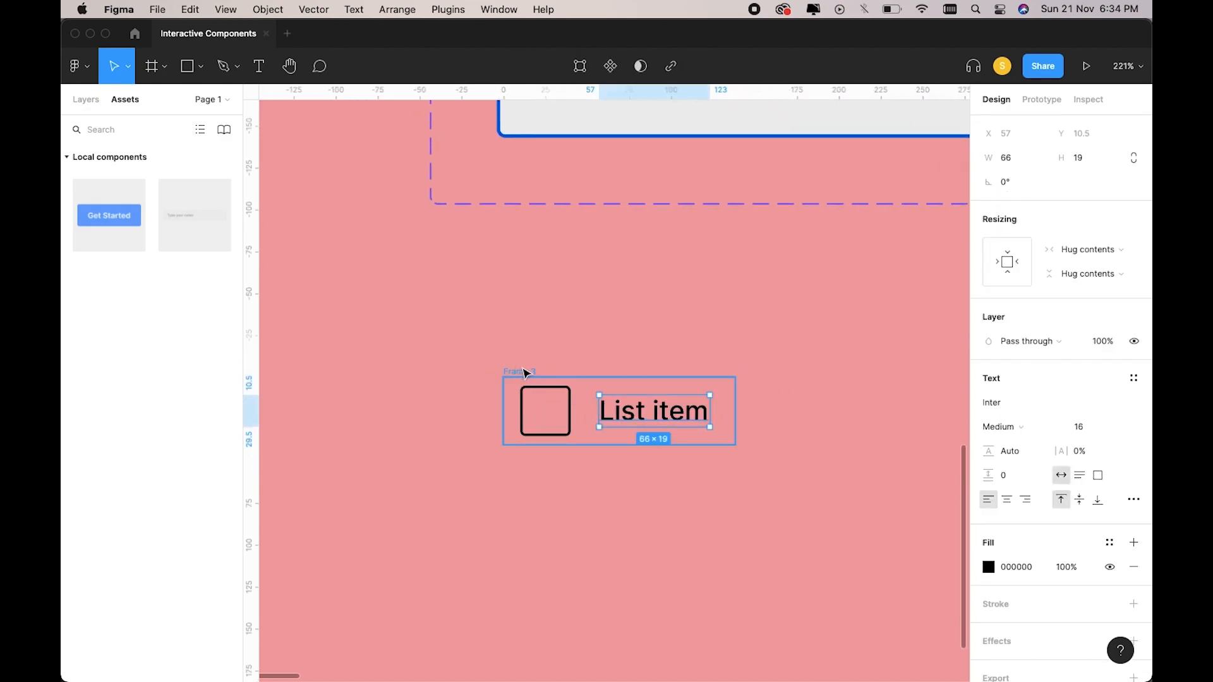
pyautogui.click(530, 371)
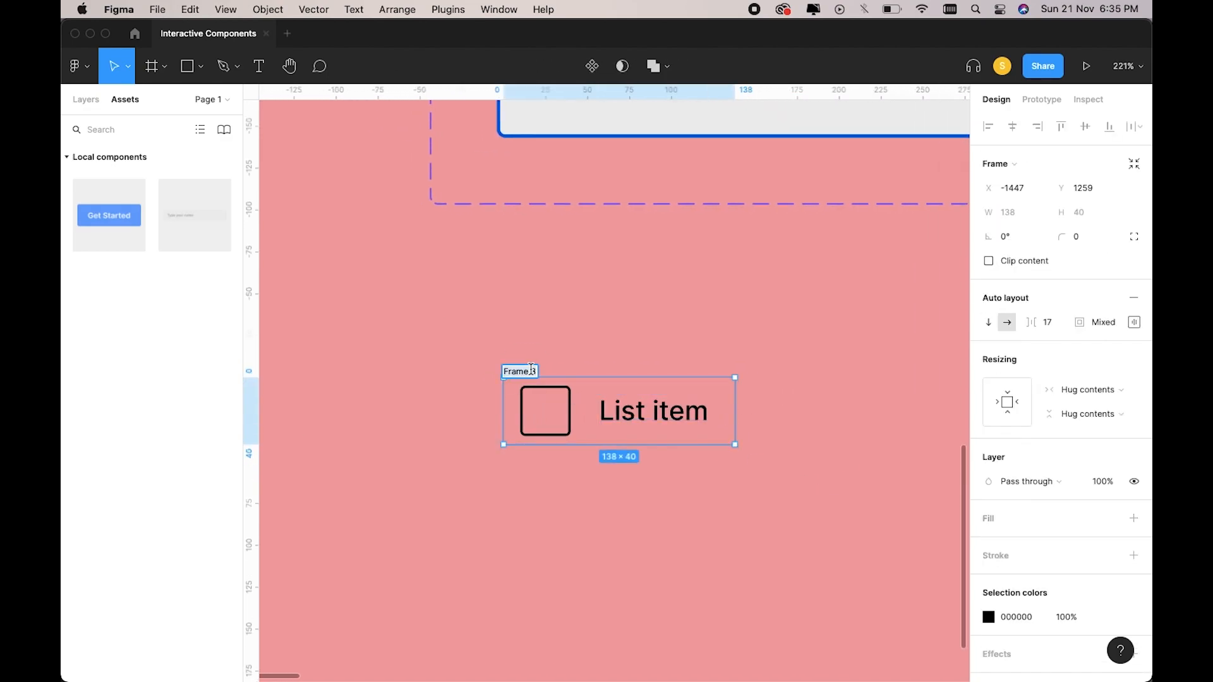
pyautogui.write('L')
pyautogui.press('Return')
# Duplicate the List Default row and place the copy directly below it.
pyautogui.click(615, 352)
pyautogui.hscroll(1, 616, 352)
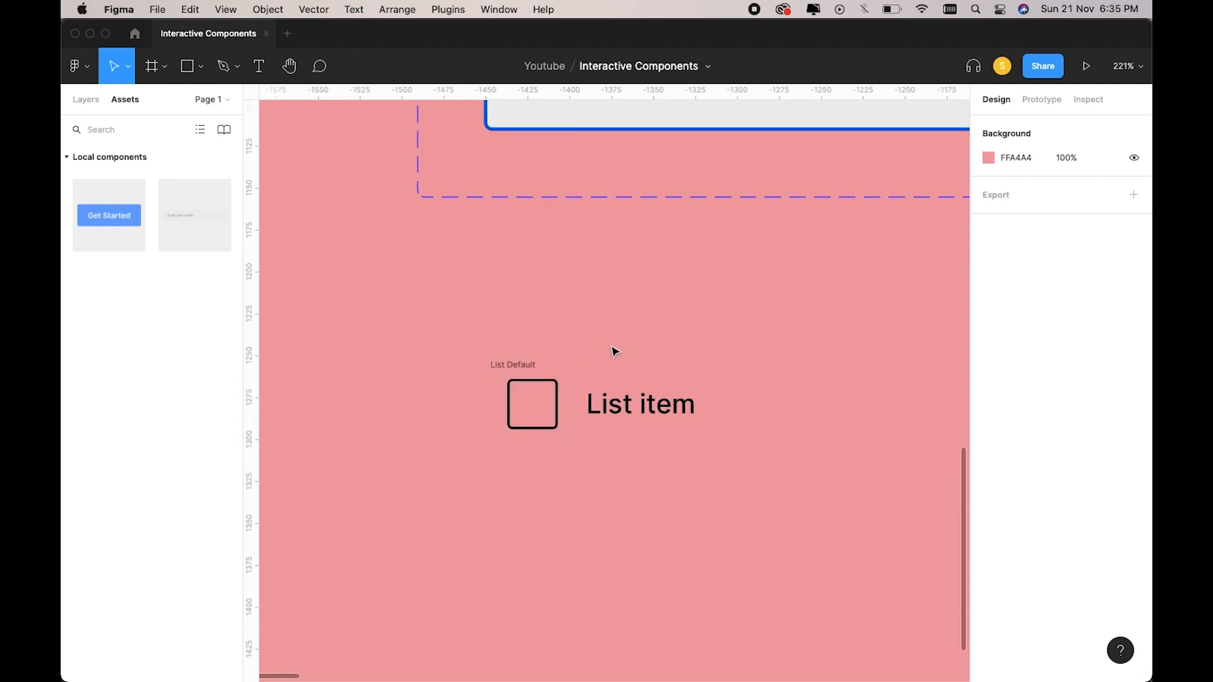
pyautogui.click(497, 355)
pyautogui.press('super+d')
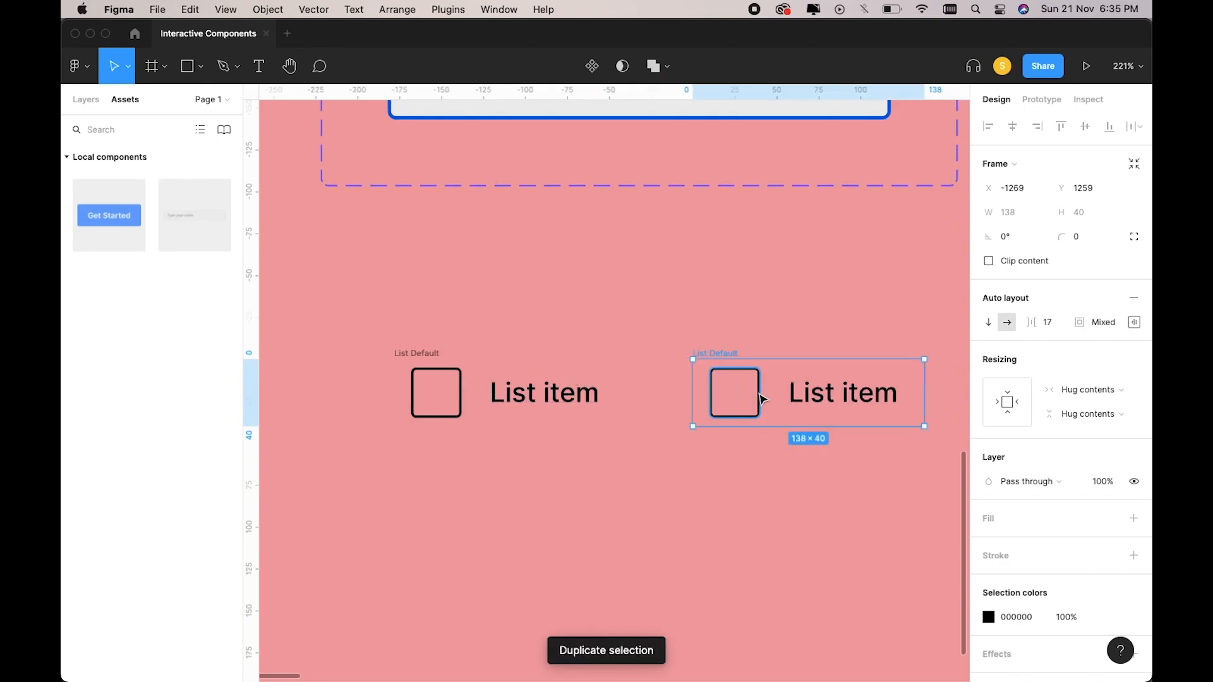
pyautogui.moveTo(720, 356); pyautogui.dragTo(415, 455)
pyautogui.hscroll(-3, 632, 443)
pyautogui.scroll(-2, 632, 443)
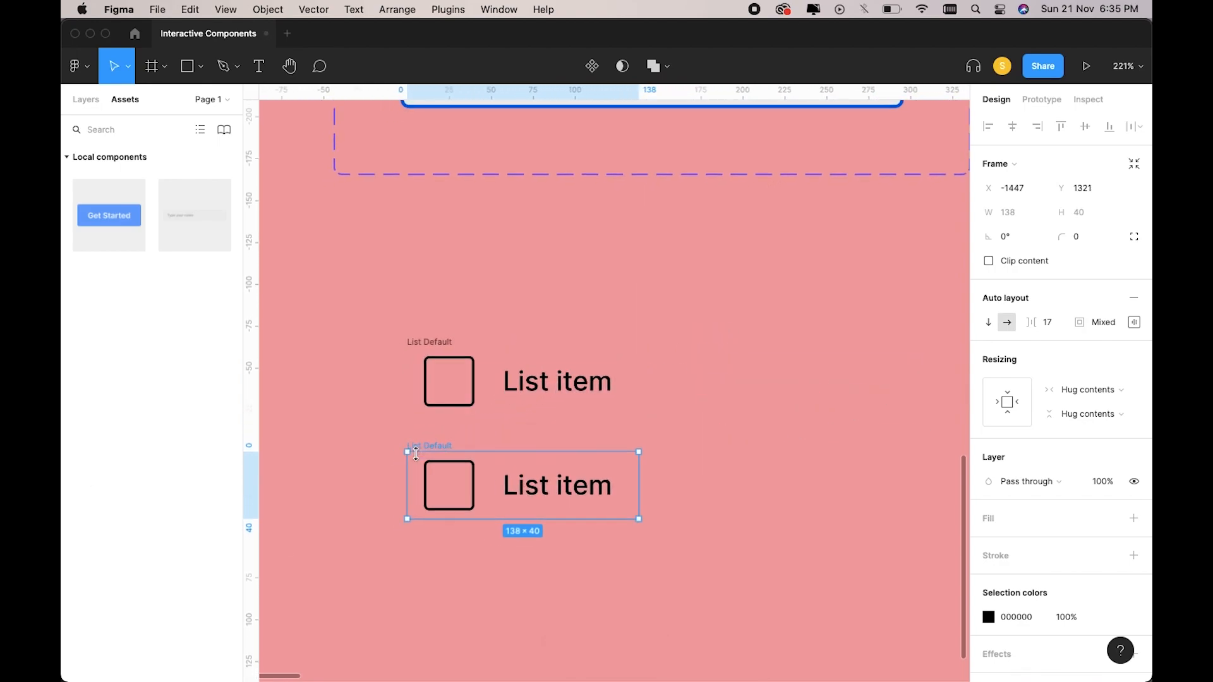
pyautogui.scroll(-2, 1005, 528)
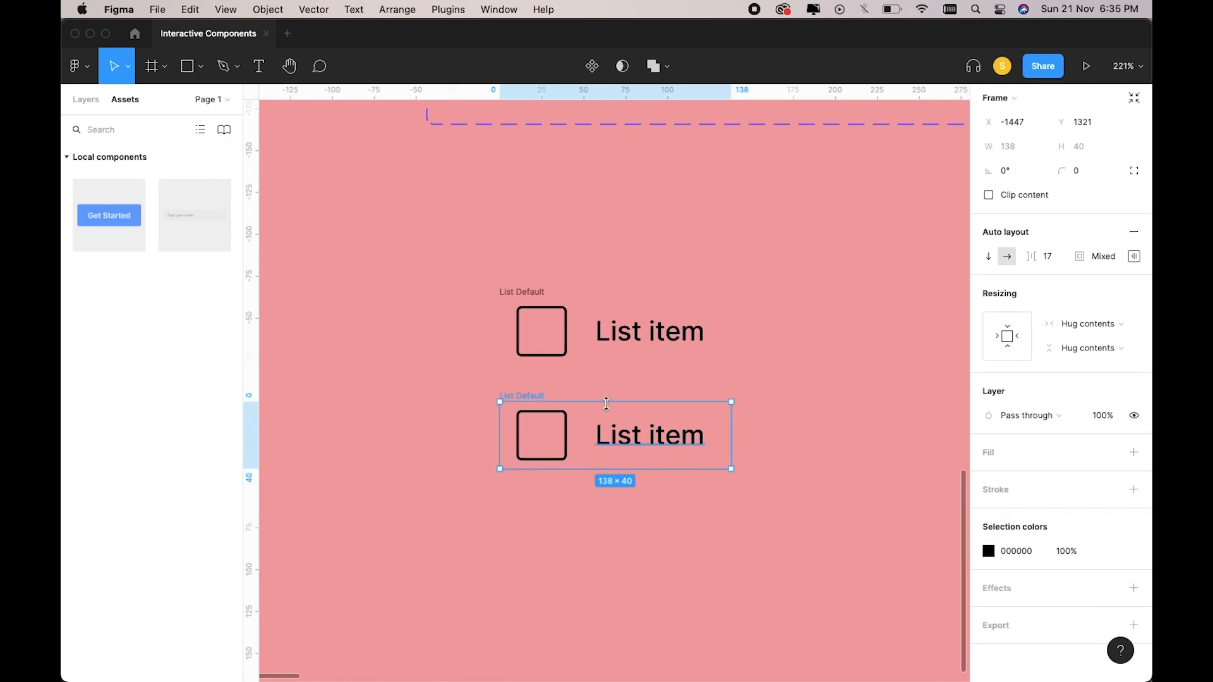
# Give the copy's checkbox a blue 3C8AFF outline and rename the row List Hover.
pyautogui.click(564, 435)
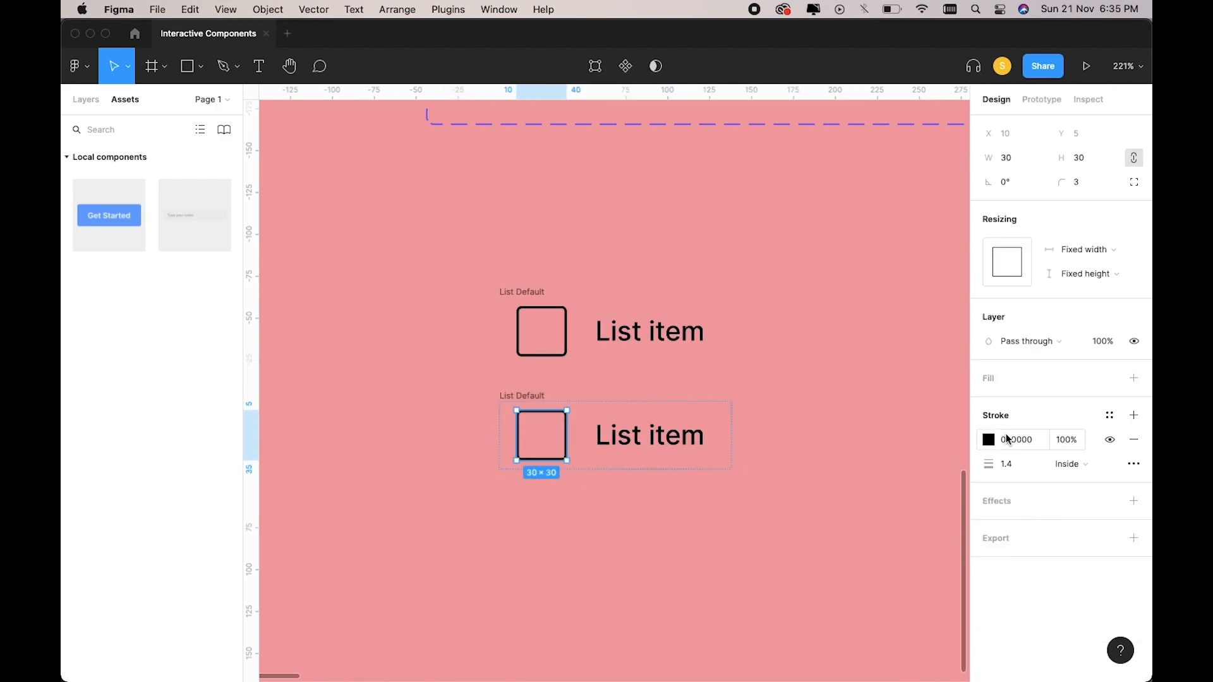
pyautogui.click(989, 440)
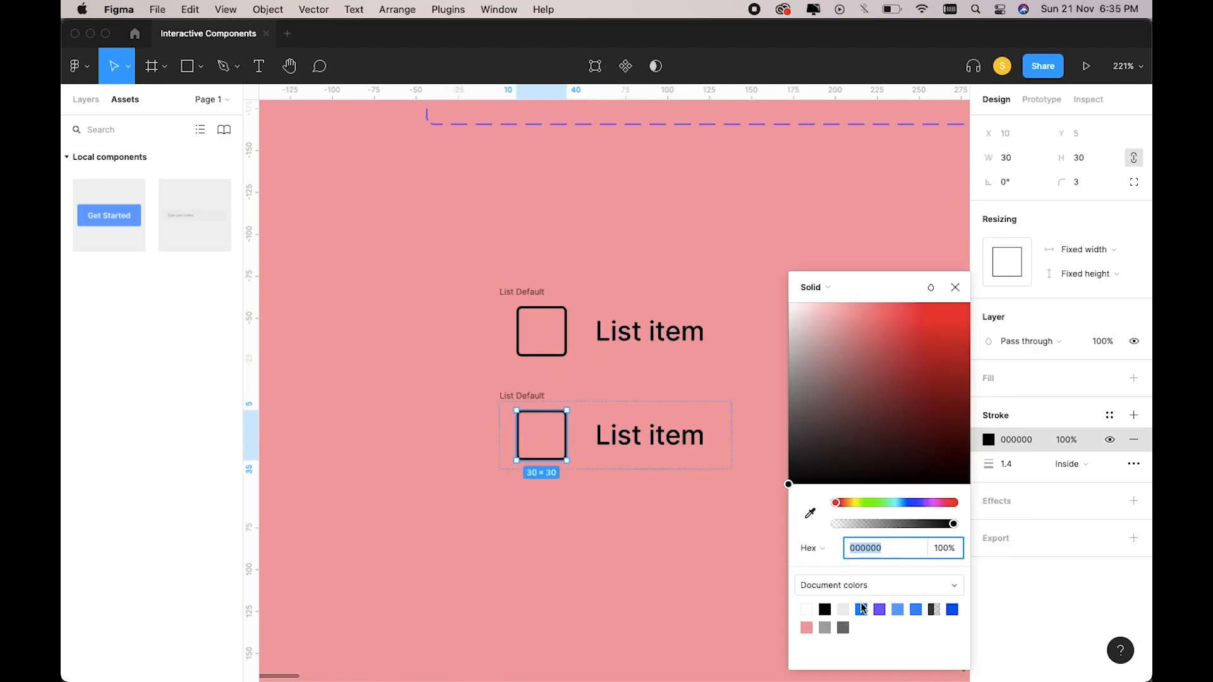
pyautogui.click(916, 609)
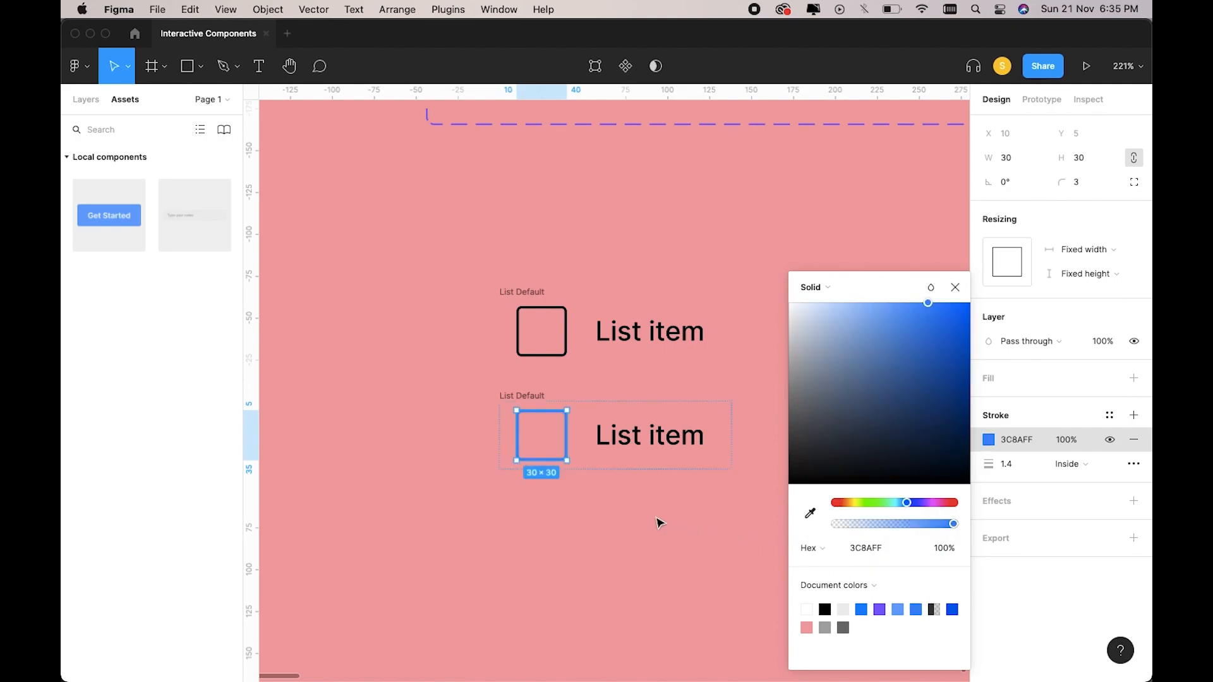
pyautogui.click(657, 523)
pyautogui.doubleClick(531, 397)
pyautogui.write('List Hover')
pyautogui.press('Return')
# Duplicate List Hover and place the new copy below the other rows.
pyautogui.click(627, 379)
pyautogui.click(522, 396)
pyautogui.press('super+d')
pyautogui.moveTo(719, 396); pyautogui.dragTo(419, 504)
pyautogui.scroll(-3, 1068, 581)
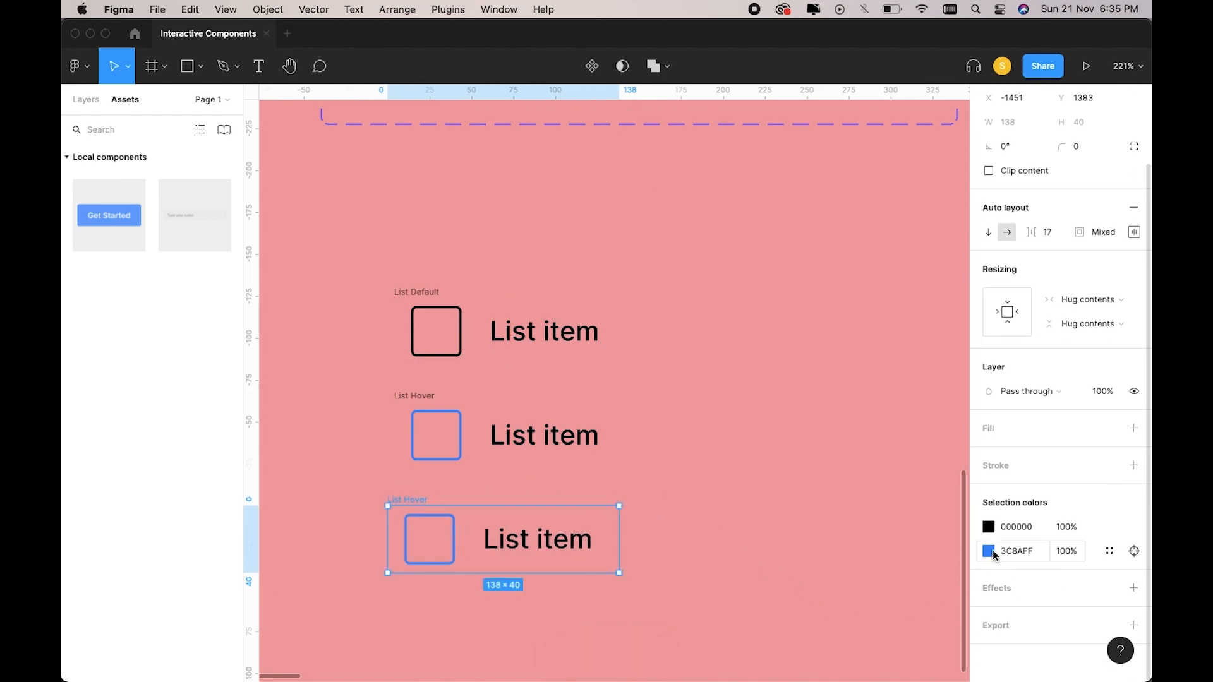
# Fill the third checkbox with 005DEA and give it a deeper blue 0085FF outline.
pyautogui.click(454, 534)
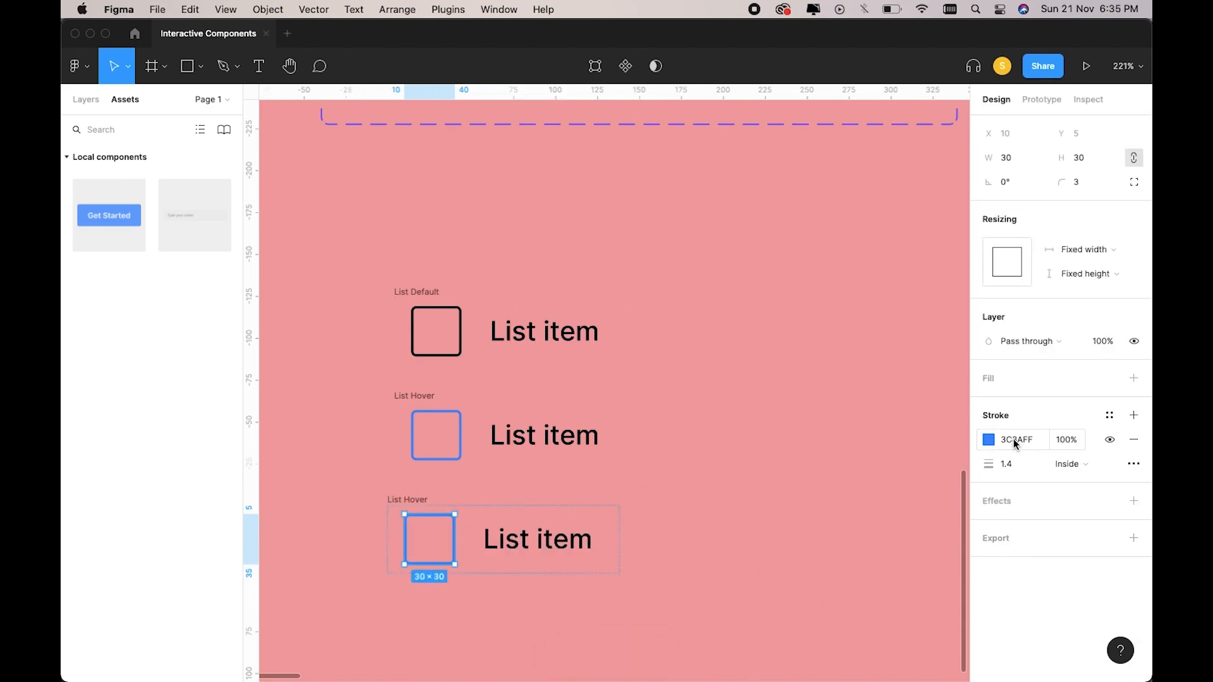
pyautogui.click(990, 442)
pyautogui.click(884, 609)
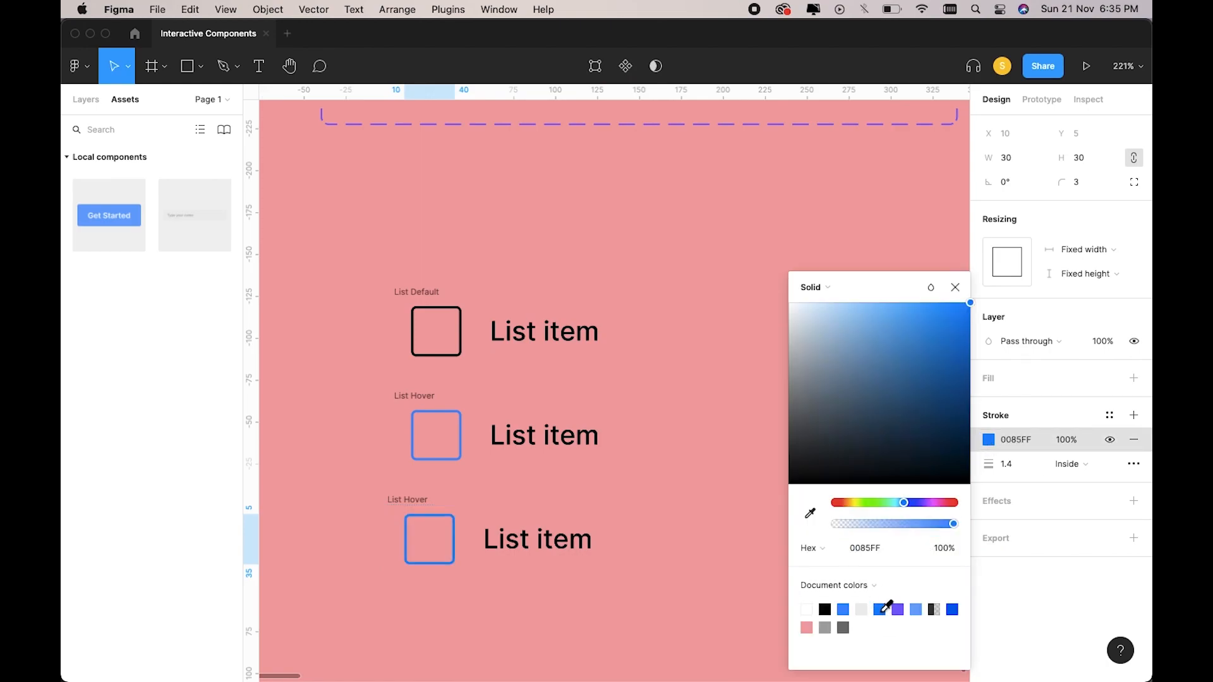
pyautogui.click(1134, 378)
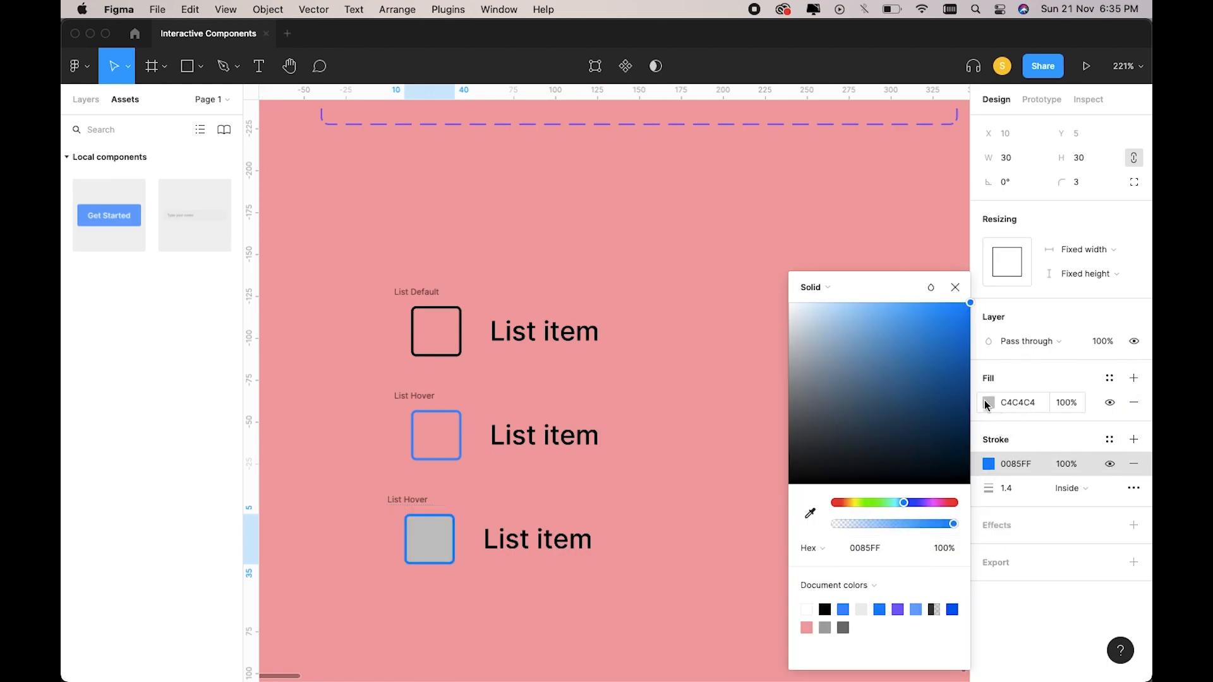
pyautogui.click(989, 403)
pyautogui.click(953, 608)
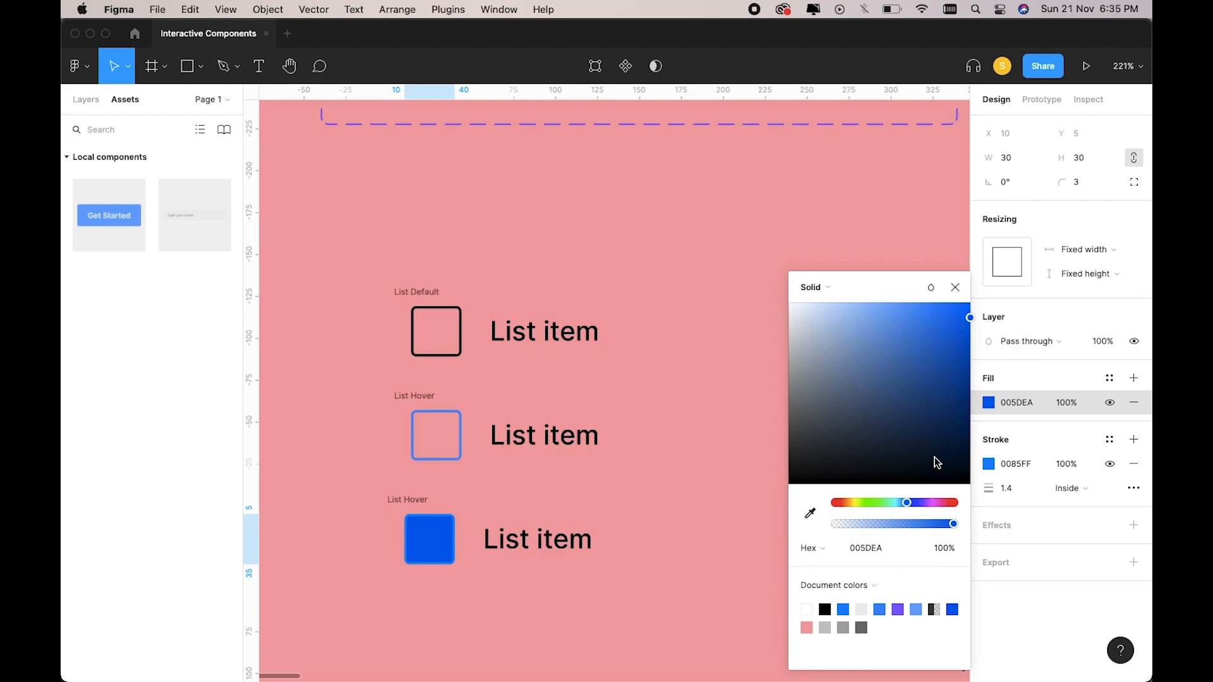
pyautogui.click(989, 464)
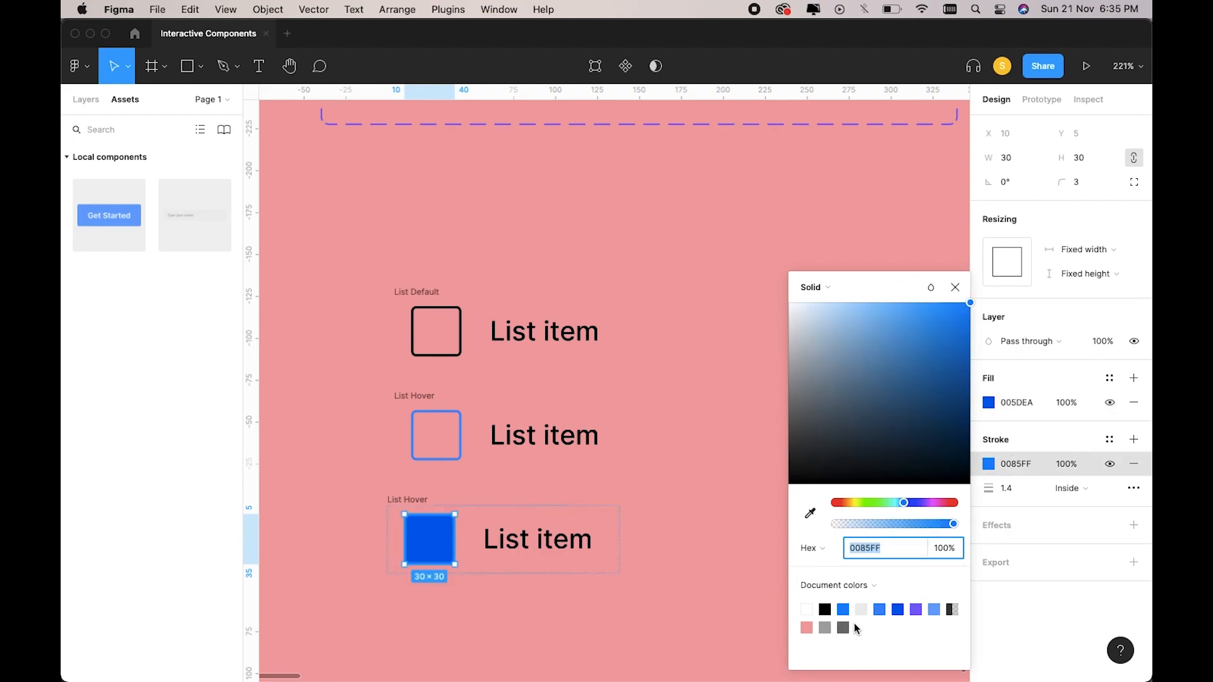
pyautogui.click(655, 588)
pyautogui.hscroll(-3, 656, 587)
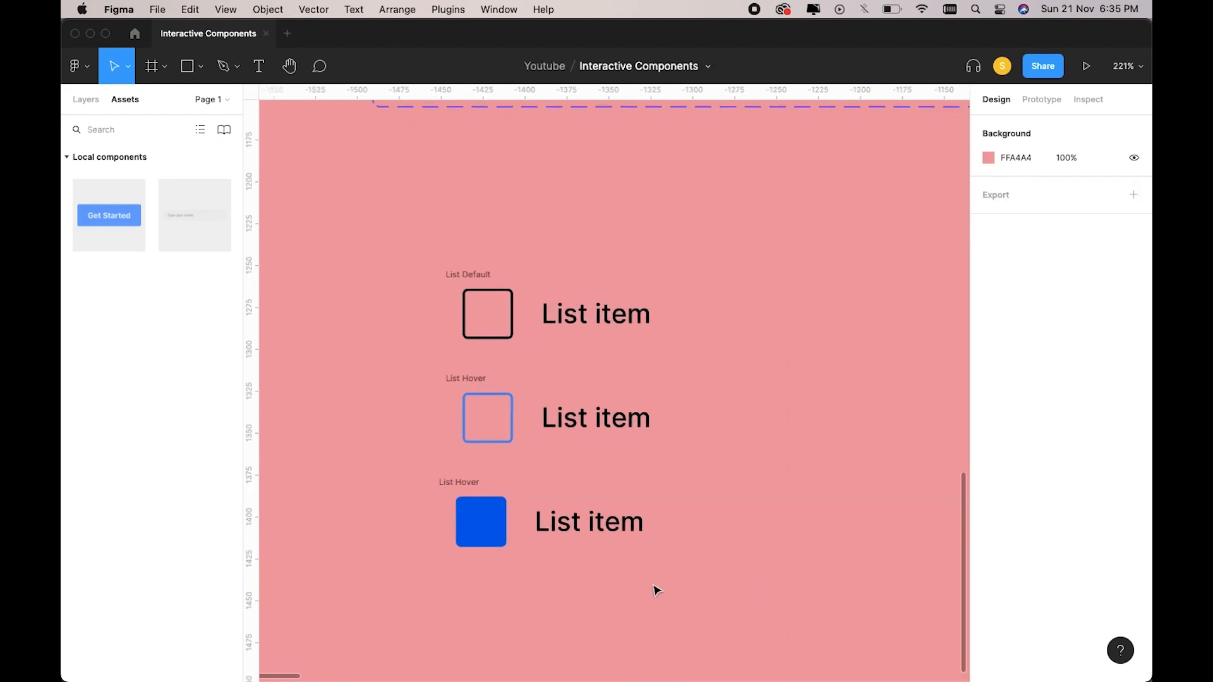
pyautogui.click(592, 531)
pyautogui.scroll(-5, 593, 531)
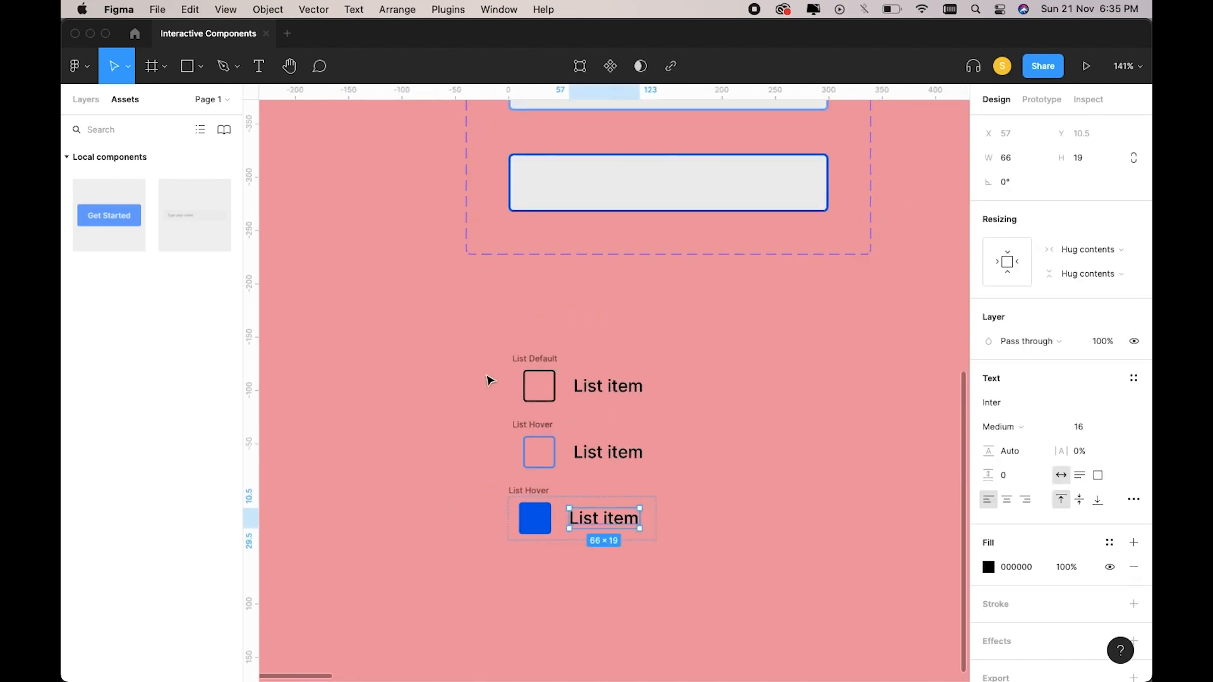
# Turn the three list item rows into separate components and combine them as variants.
pyautogui.moveTo(469, 333); pyautogui.dragTo(699, 582)
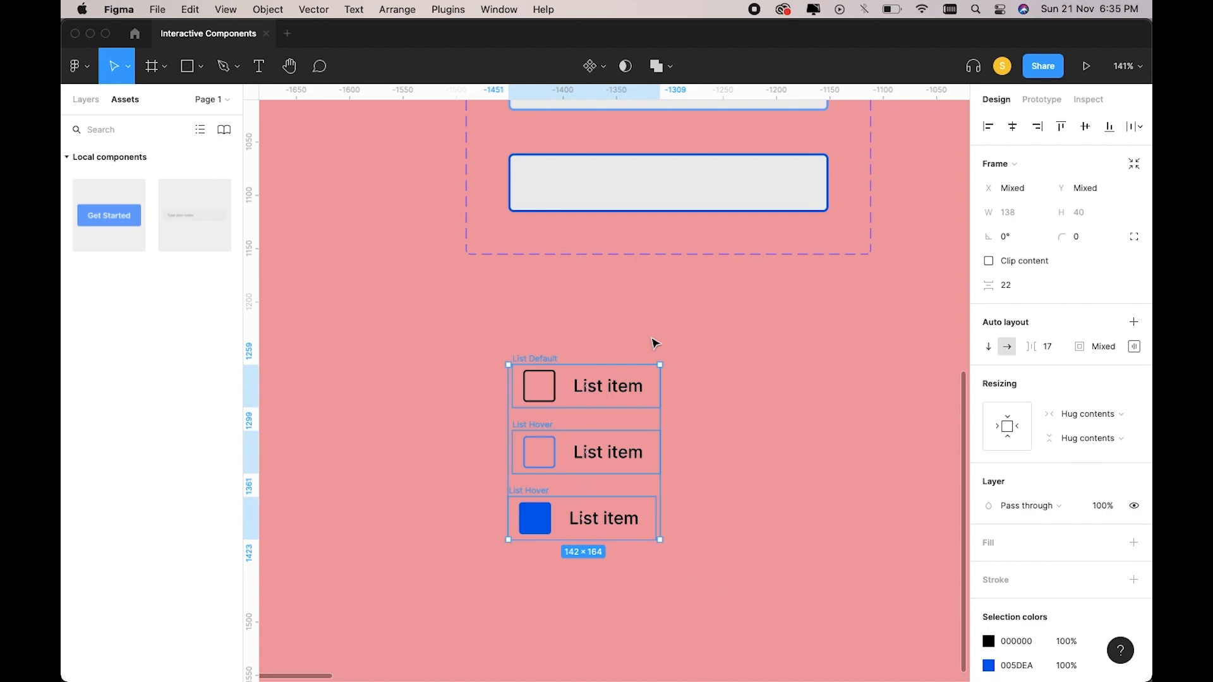
pyautogui.click(593, 65)
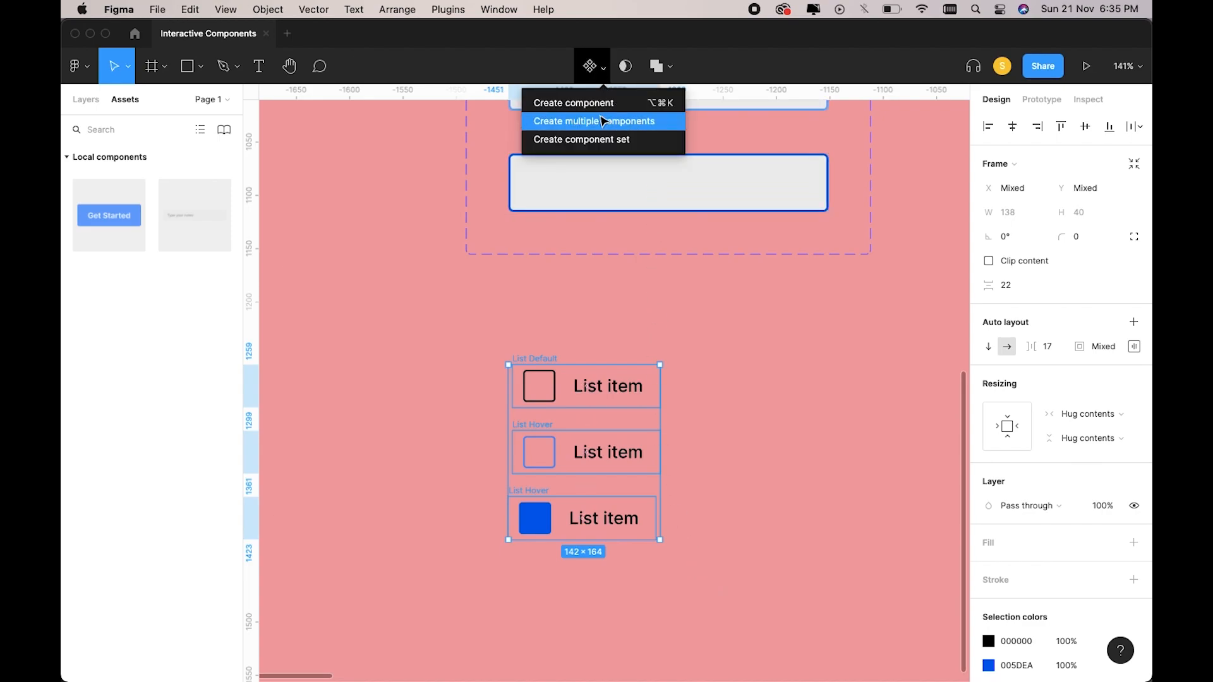
pyautogui.click(603, 121)
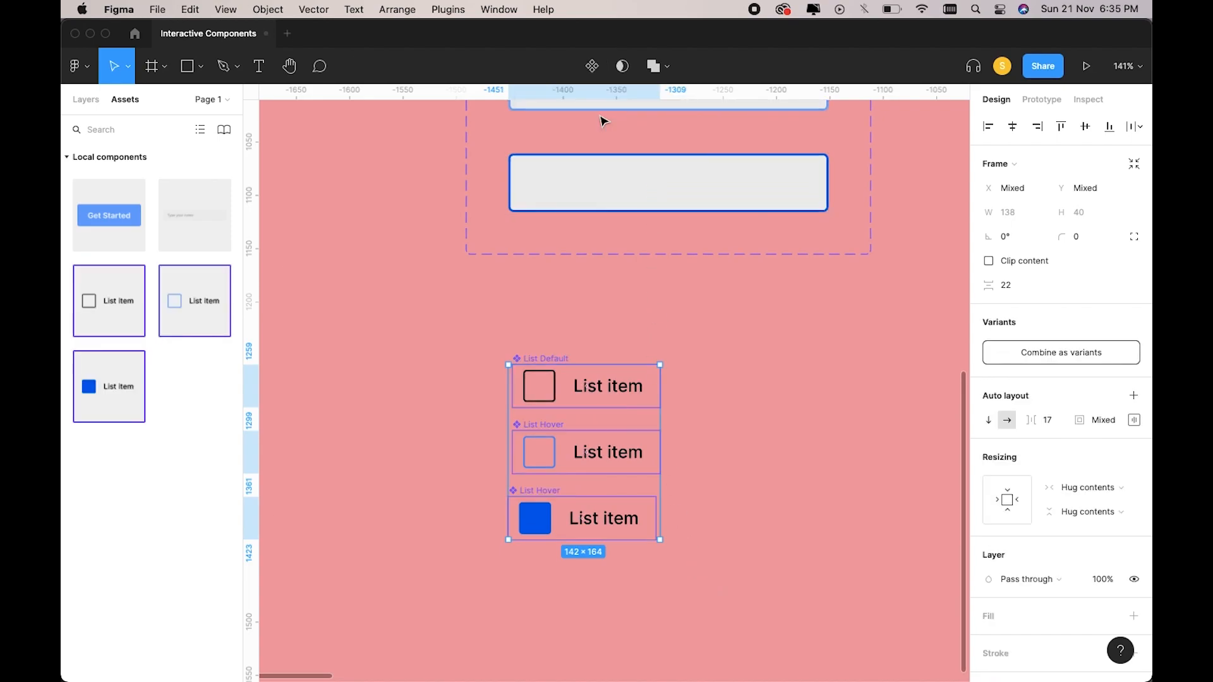
pyautogui.click(1041, 358)
# Link variant 1 to variant 2 While hovering, and variant 2 to variant 3 On click.
pyautogui.click(1041, 100)
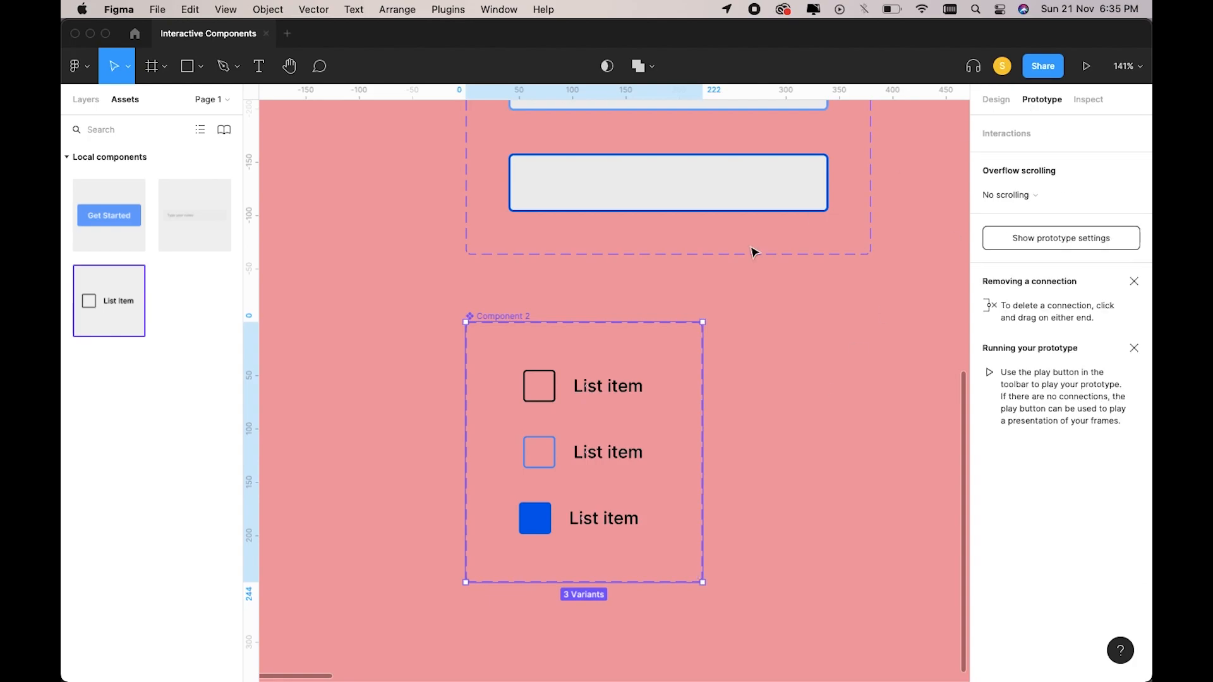
pyautogui.click(642, 395)
pyautogui.moveTo(660, 387); pyautogui.dragTo(620, 452)
pyautogui.click(841, 194)
pyautogui.click(849, 232)
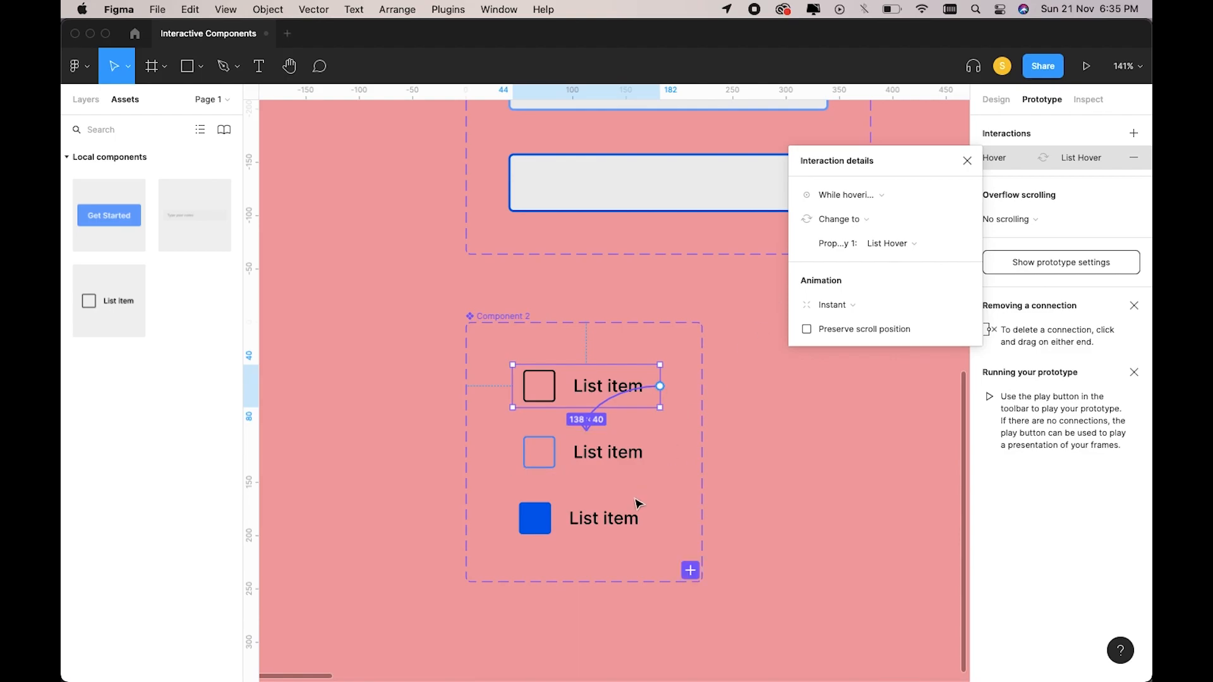
pyautogui.click(629, 464)
pyautogui.moveTo(660, 452); pyautogui.dragTo(639, 506)
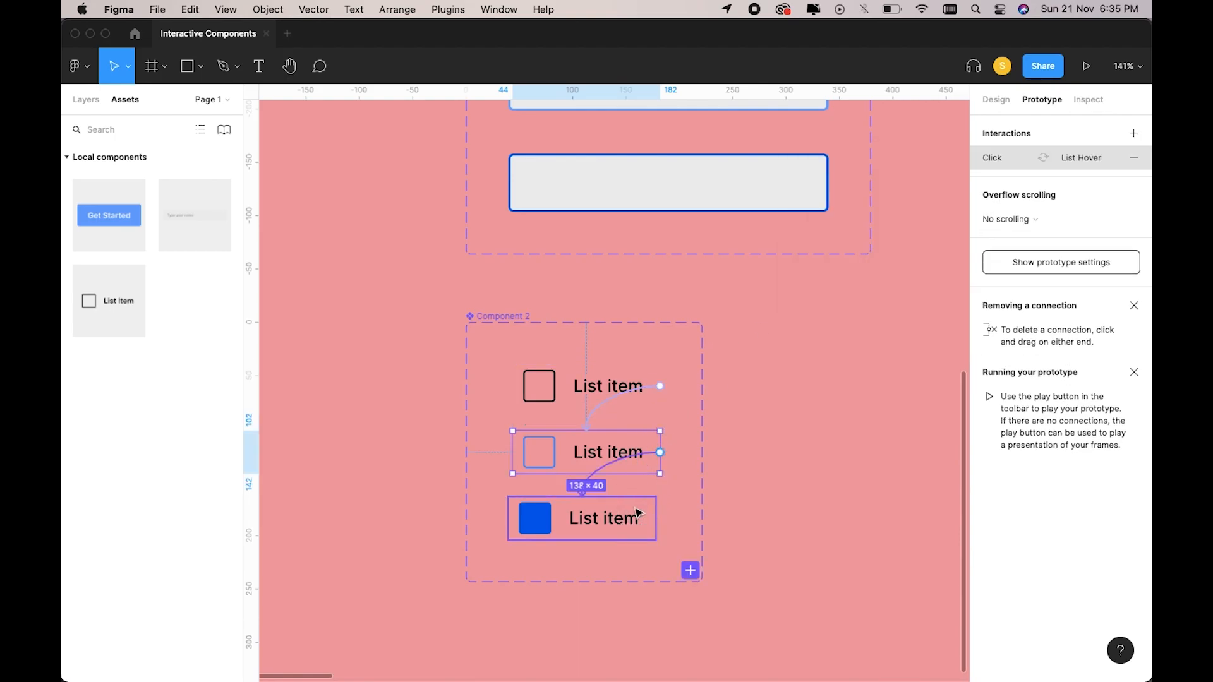
pyautogui.click(790, 379)
pyautogui.scroll(-8, 791, 379)
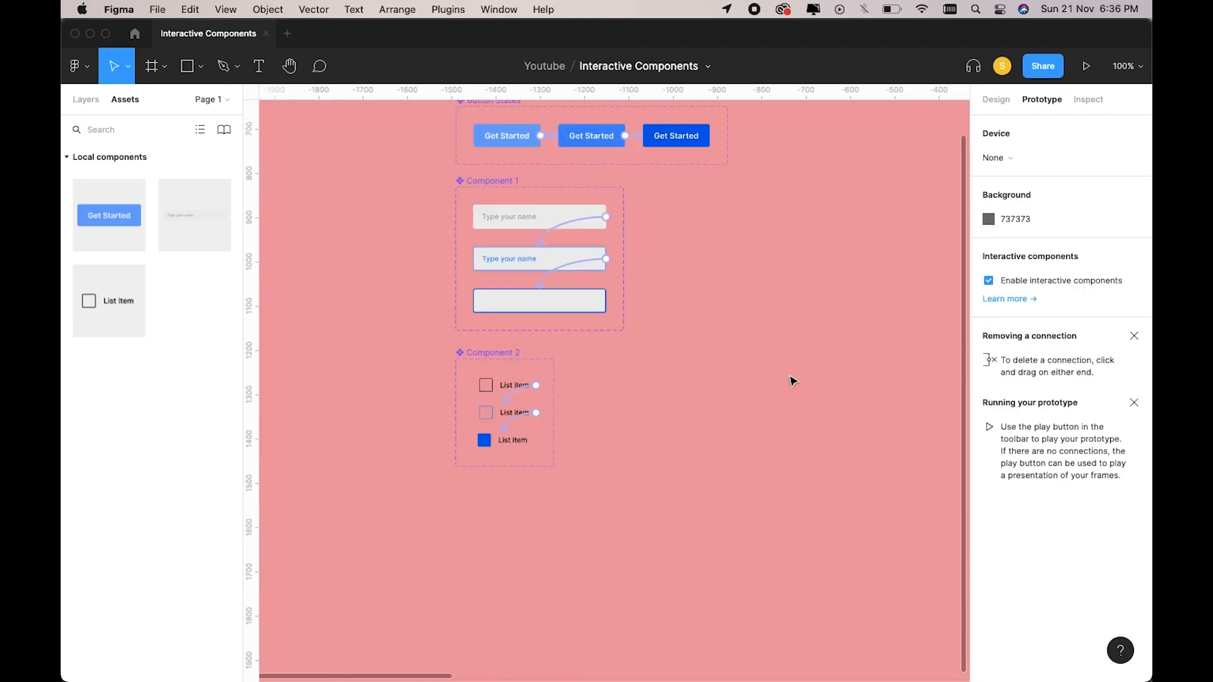
# Drag a List item instance from Assets into the Test frame.
pyautogui.hscroll(3, 793, 382)
pyautogui.scroll(5, 793, 382)
pyautogui.hscroll(2, 793, 382)
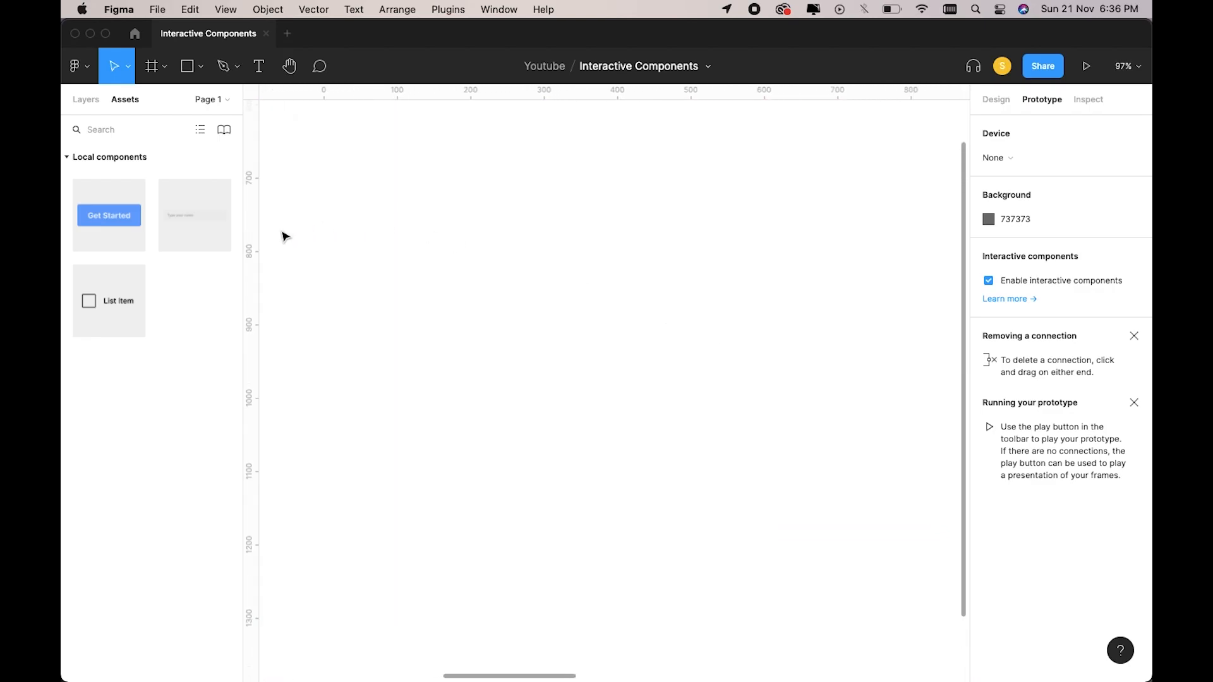
pyautogui.moveTo(117, 309); pyautogui.dragTo(592, 445)
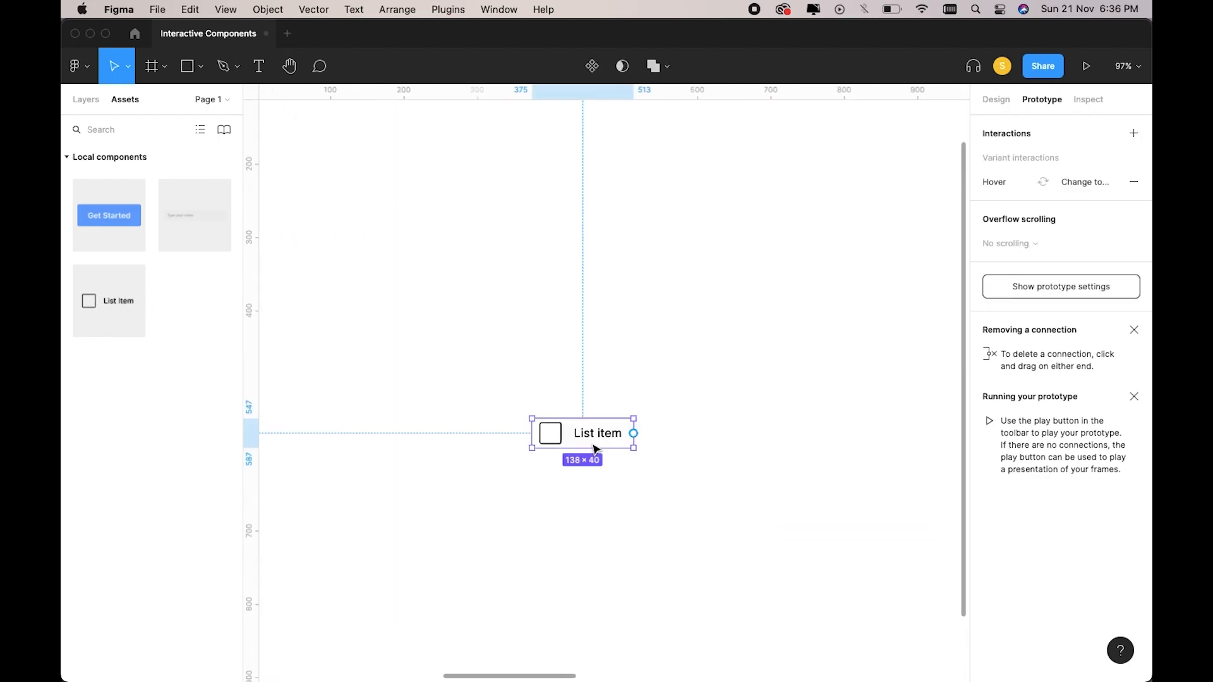
pyautogui.scroll(-3, 592, 444)
# Centre the List item horizontally and vertically, then present the Test frame in preview.
pyautogui.click(647, 362)
pyautogui.scroll(-3, 648, 362)
pyautogui.click(593, 422)
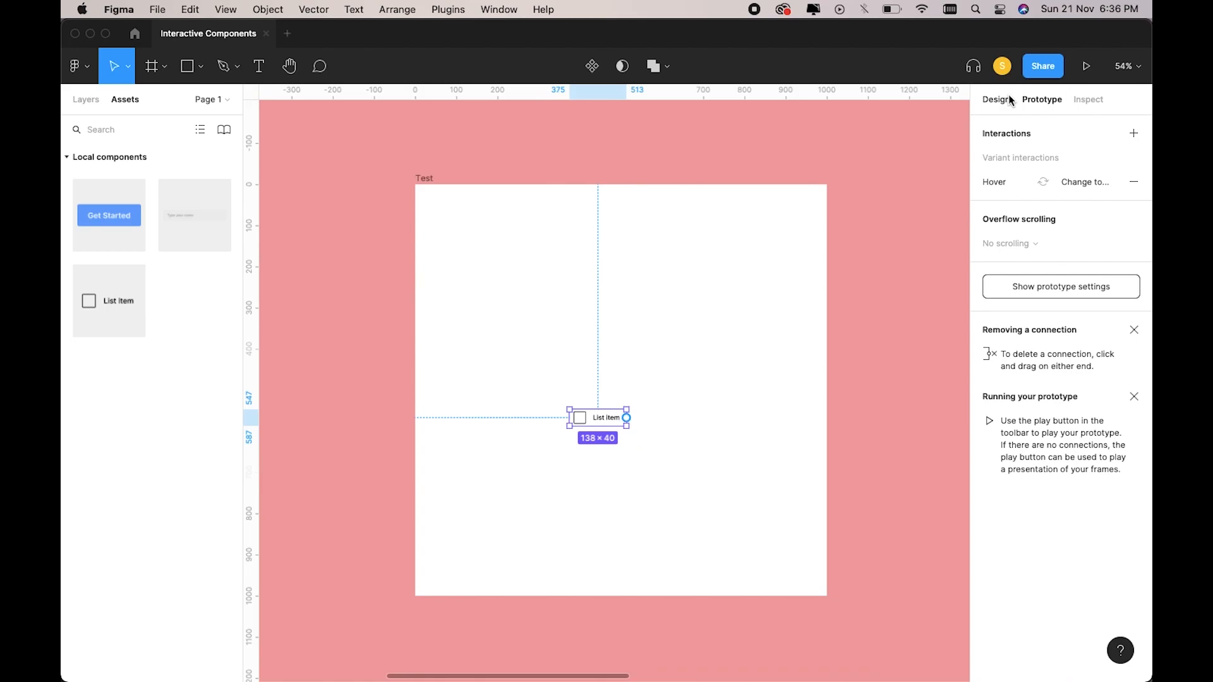
pyautogui.click(1006, 98)
pyautogui.click(1012, 127)
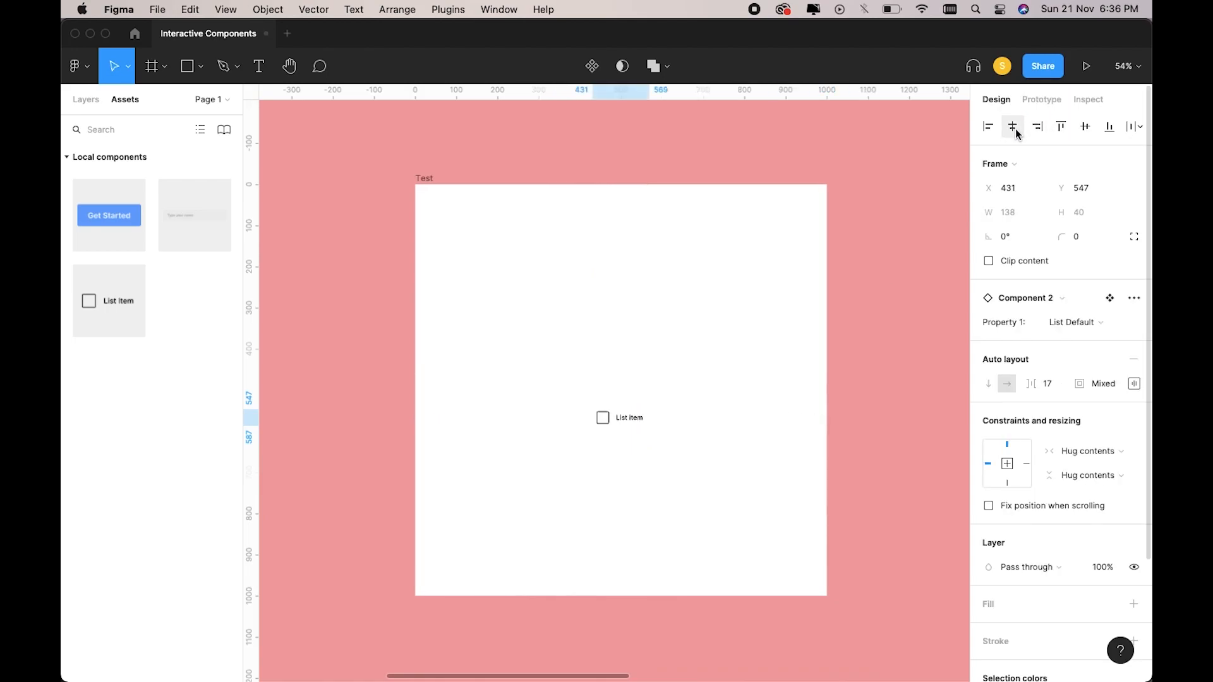
pyautogui.click(1085, 126)
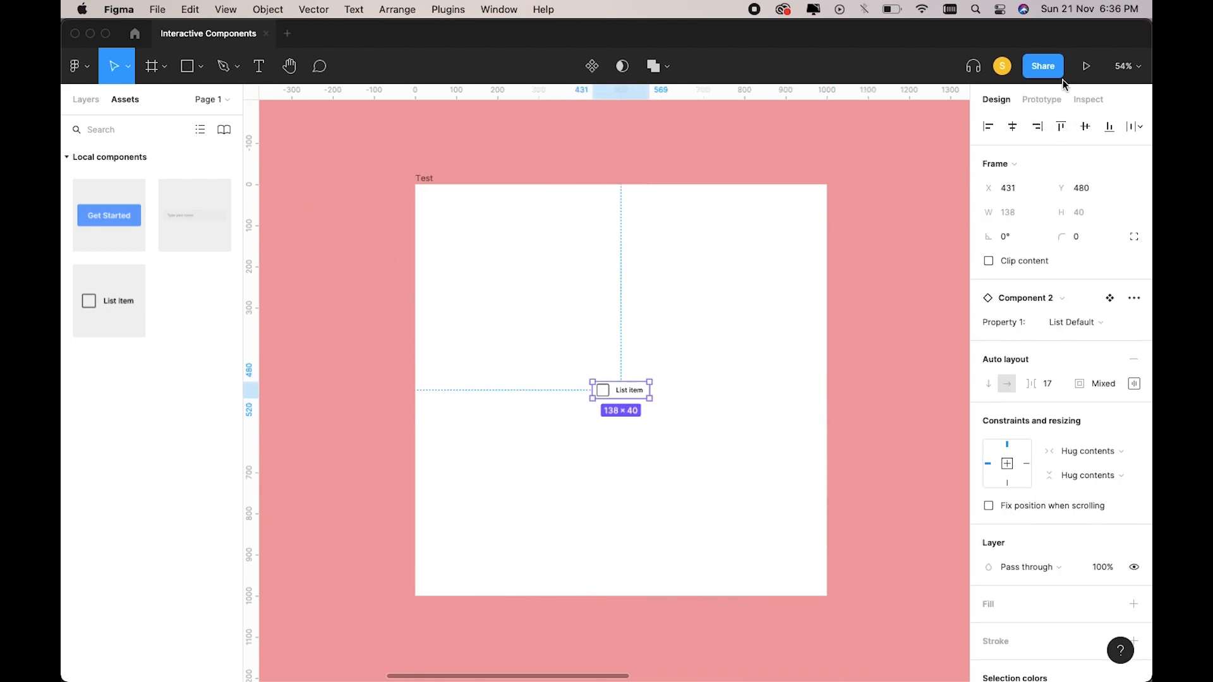
pyautogui.click(424, 180)
pyautogui.click(1087, 65)
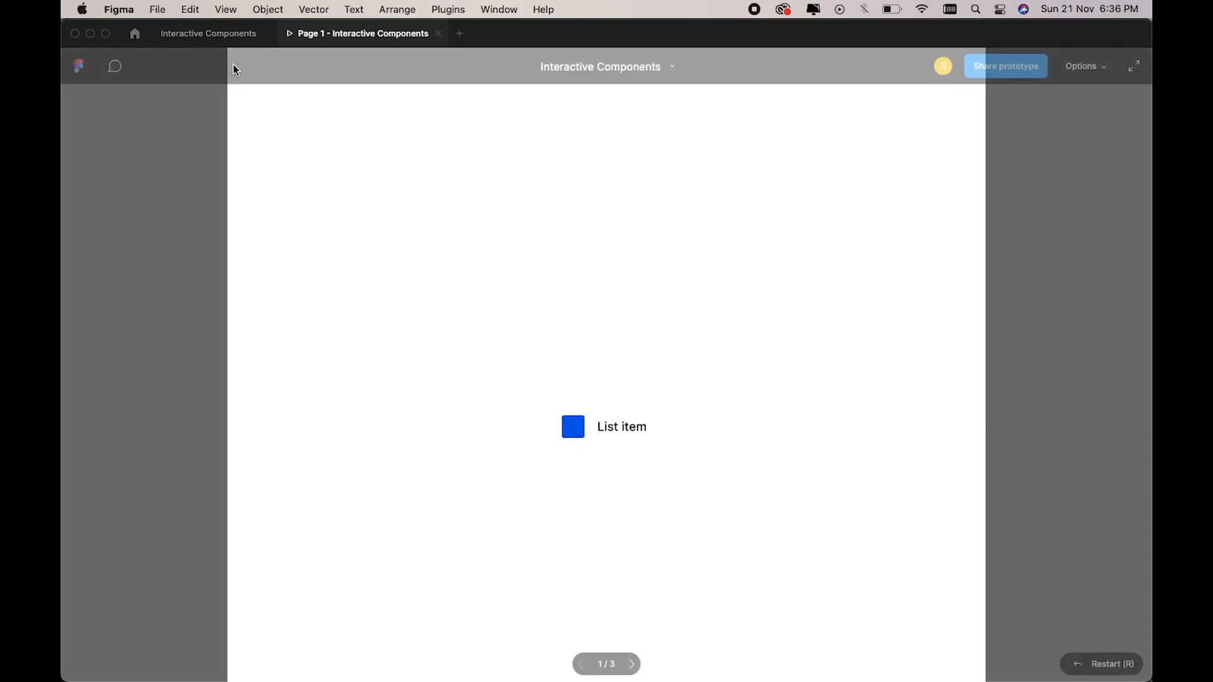
# Back in the Interactive Components file, delete the test List item instance.
pyautogui.click(219, 42)
pyautogui.scroll(-3, 472, 328)
pyautogui.scroll(3, 503, 333)
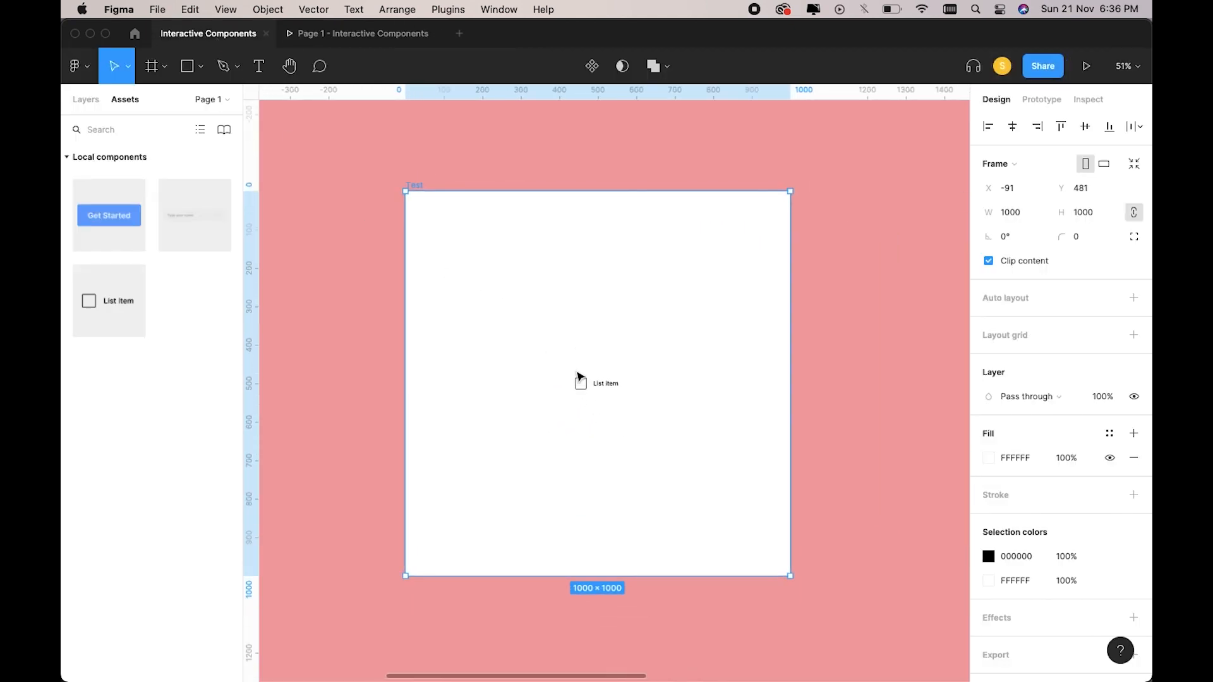
pyautogui.click(594, 388)
pyautogui.press('Delete')
# Add two Component 1 inputs to the Create Account card, centred and stacked.
pyautogui.hscroll(-10, 594, 388)
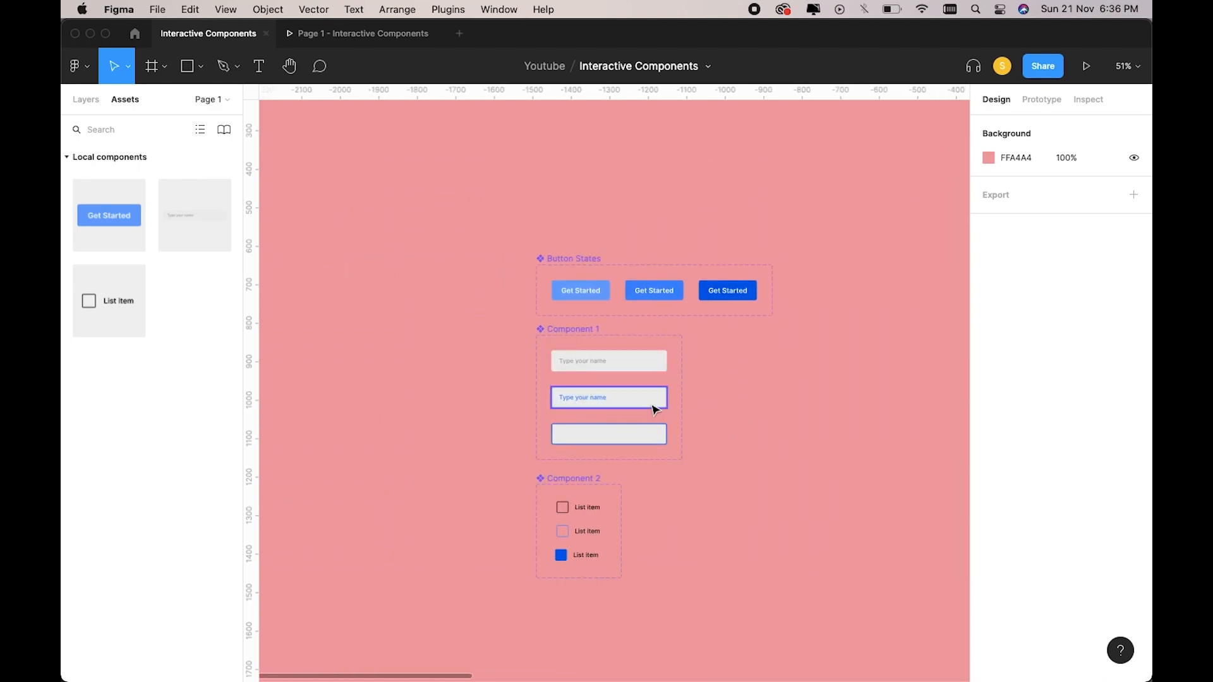
pyautogui.hscroll(15, 763, 428)
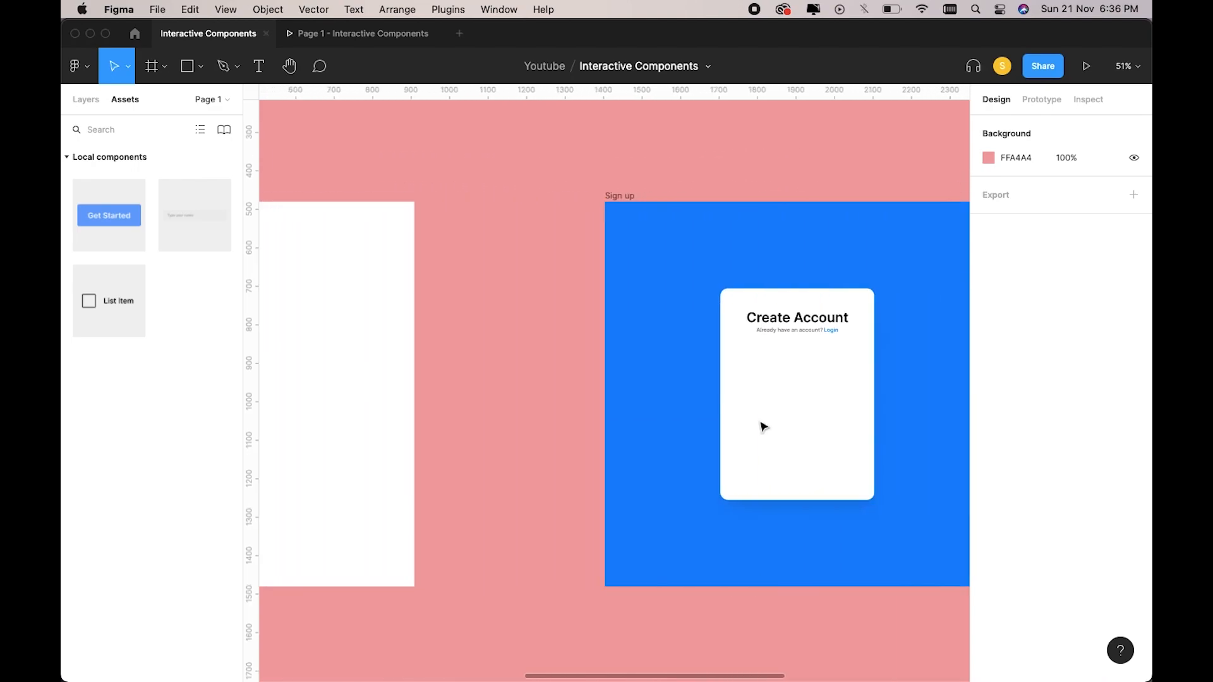
pyautogui.hscroll(5, 763, 427)
pyautogui.scroll(-5, 760, 423)
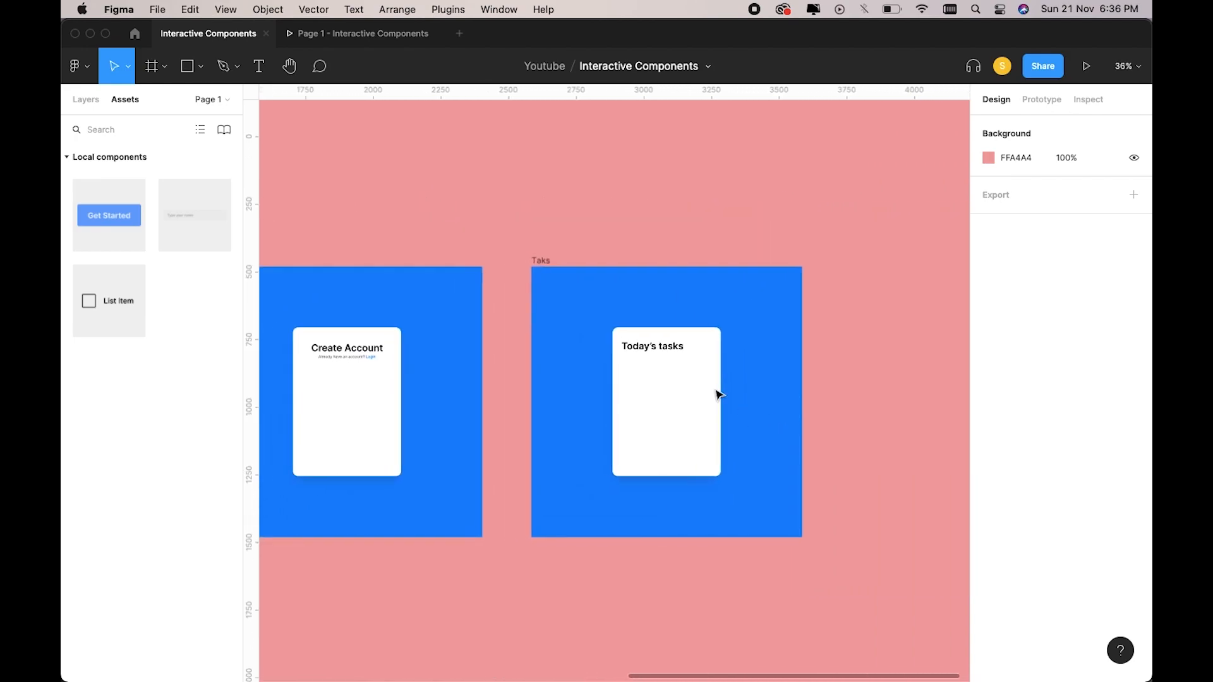
pyautogui.hscroll(-5, 718, 393)
pyautogui.scroll(10, 537, 387)
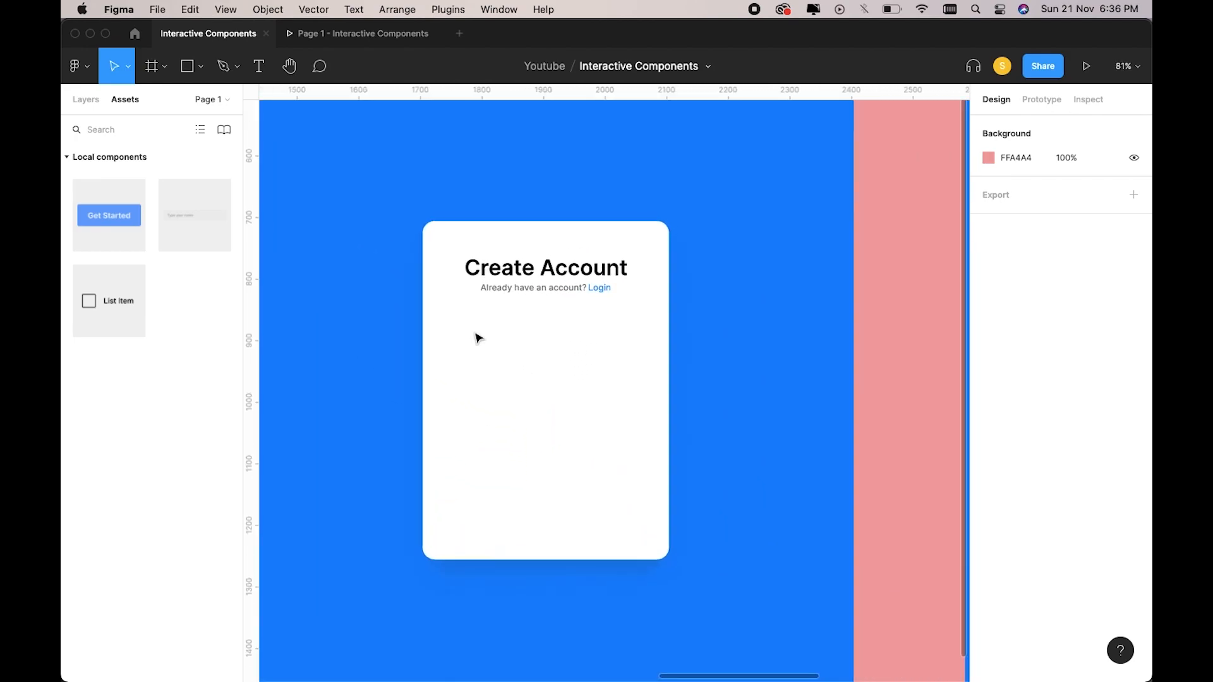
pyautogui.scroll(2, 303, 271)
pyautogui.hscroll(2, 304, 271)
pyautogui.moveTo(211, 229); pyautogui.dragTo(585, 360)
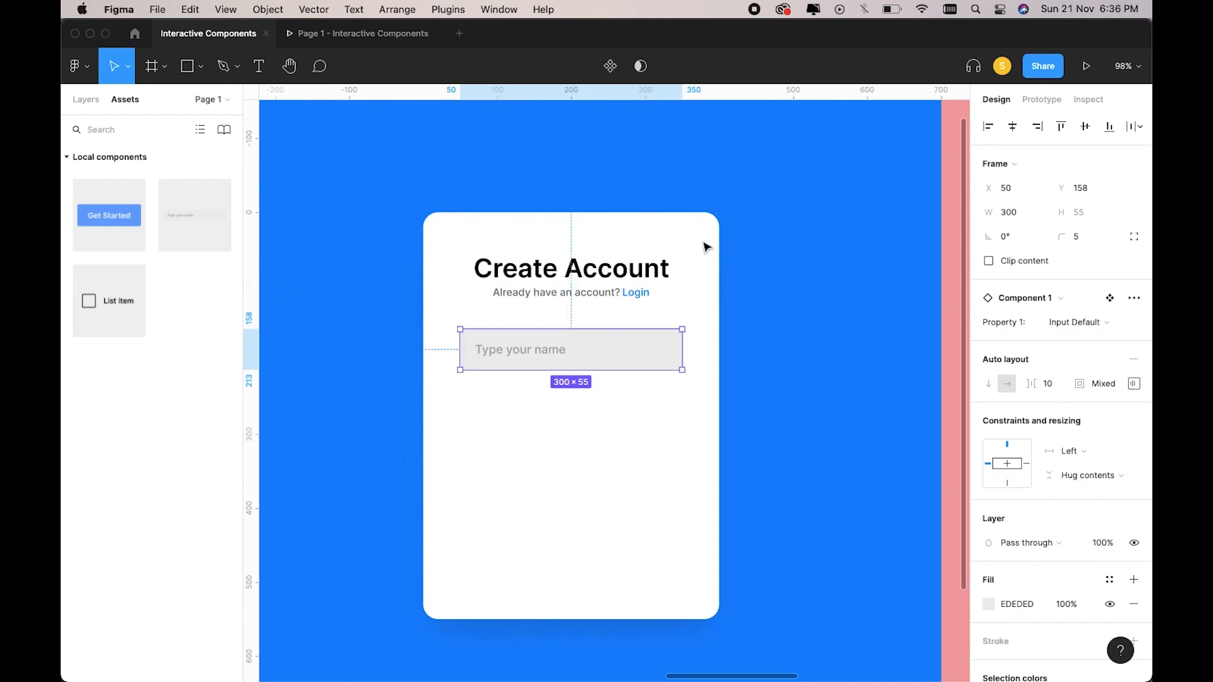
pyautogui.moveTo(212, 229); pyautogui.dragTo(556, 431)
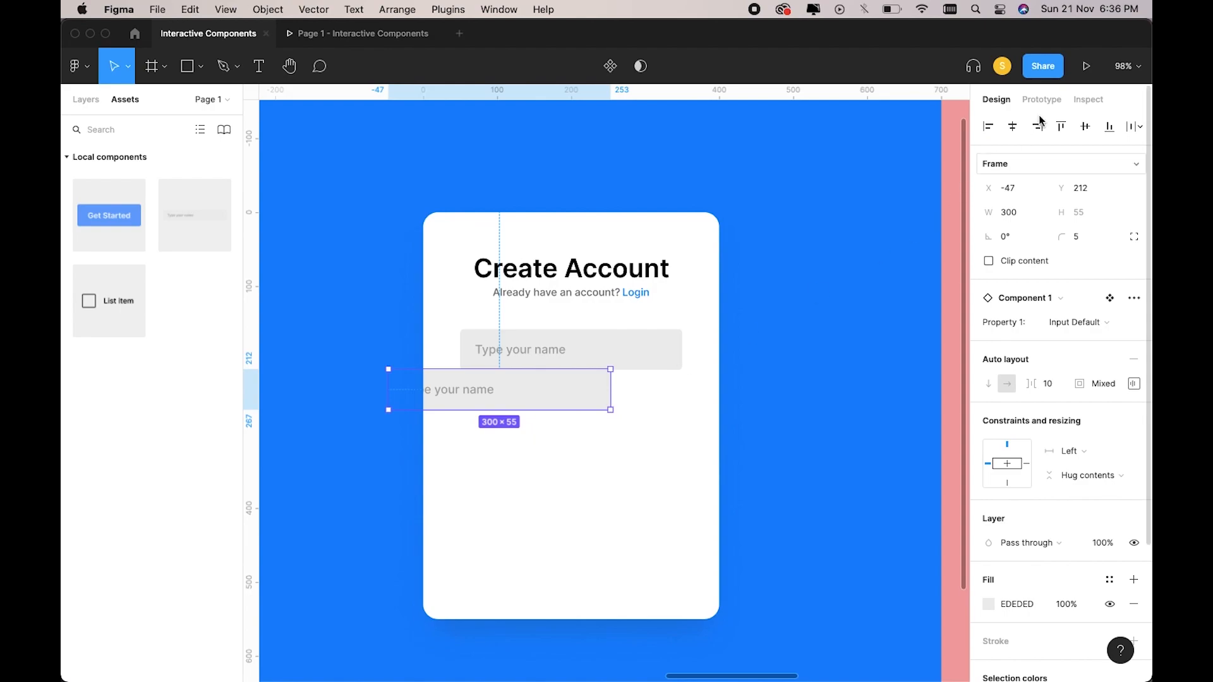
pyautogui.click(1015, 126)
pyautogui.moveTo(623, 393); pyautogui.dragTo(624, 415)
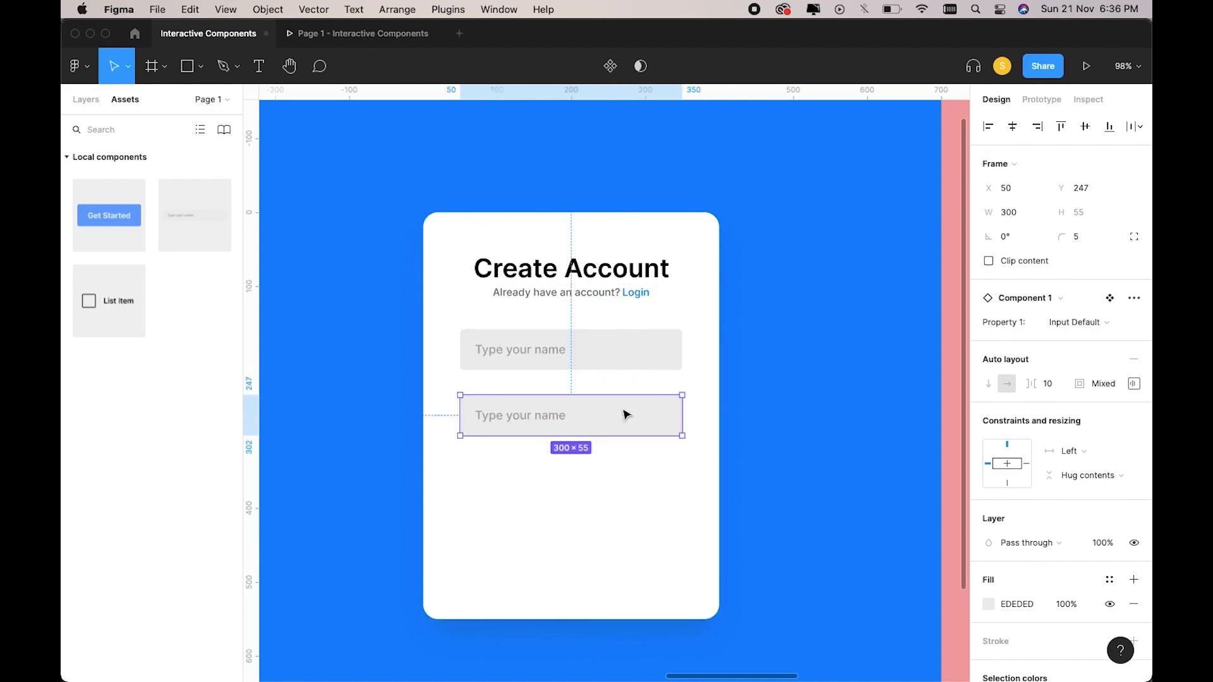
# Change the placeholders so the first field asks for email and the second for Password.
pyautogui.doubleClick(544, 422)
pyautogui.press('Return')
pyautogui.doubleClick(549, 422)
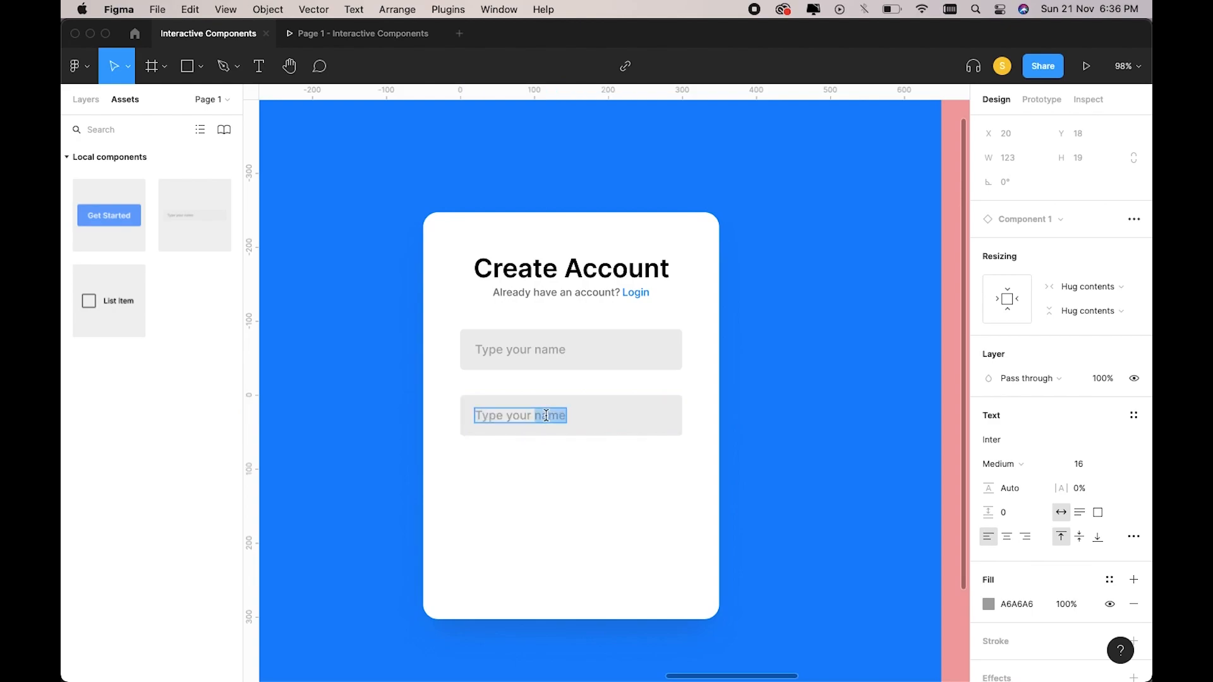
pyautogui.write('P')
pyautogui.doubleClick(550, 347)
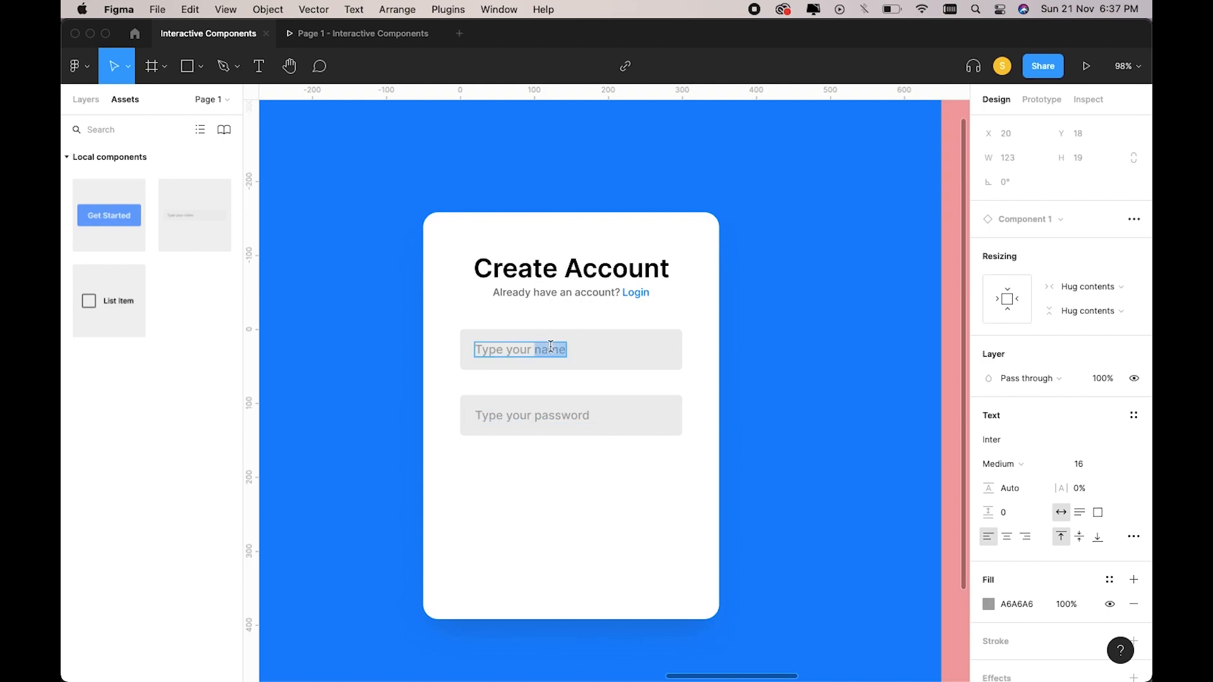
pyautogui.write('ema')
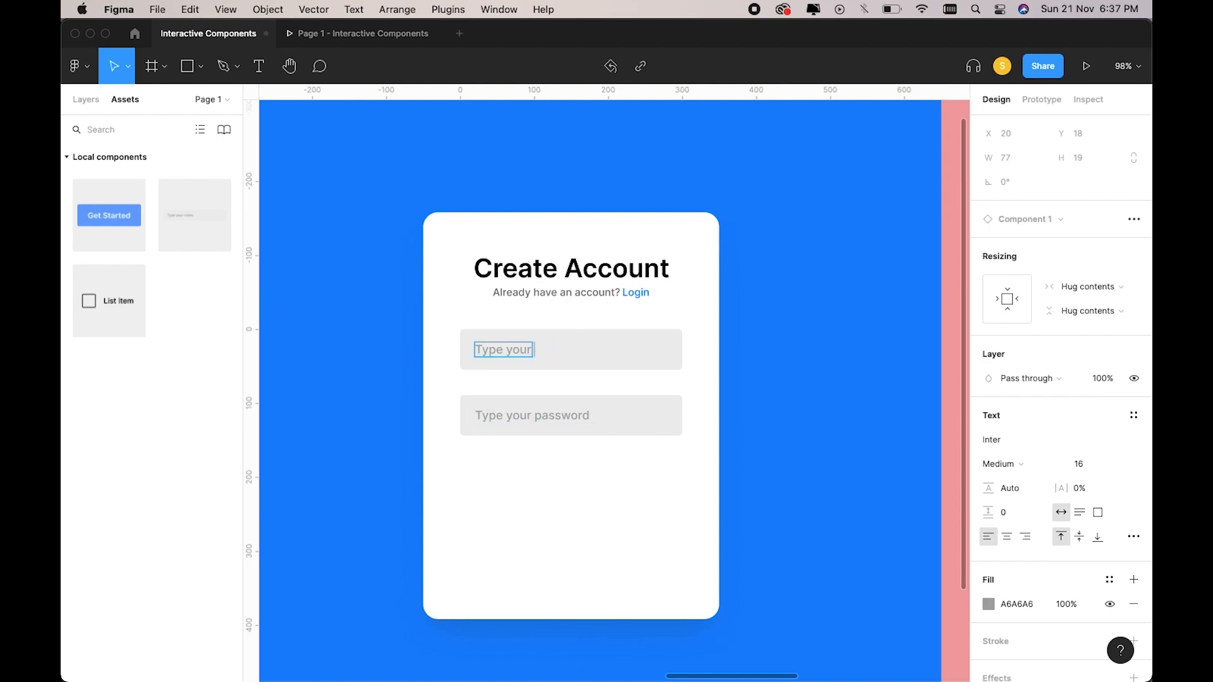
pyautogui.doubleClick(549, 412)
pyautogui.write('Password')
pyautogui.press('Escape')
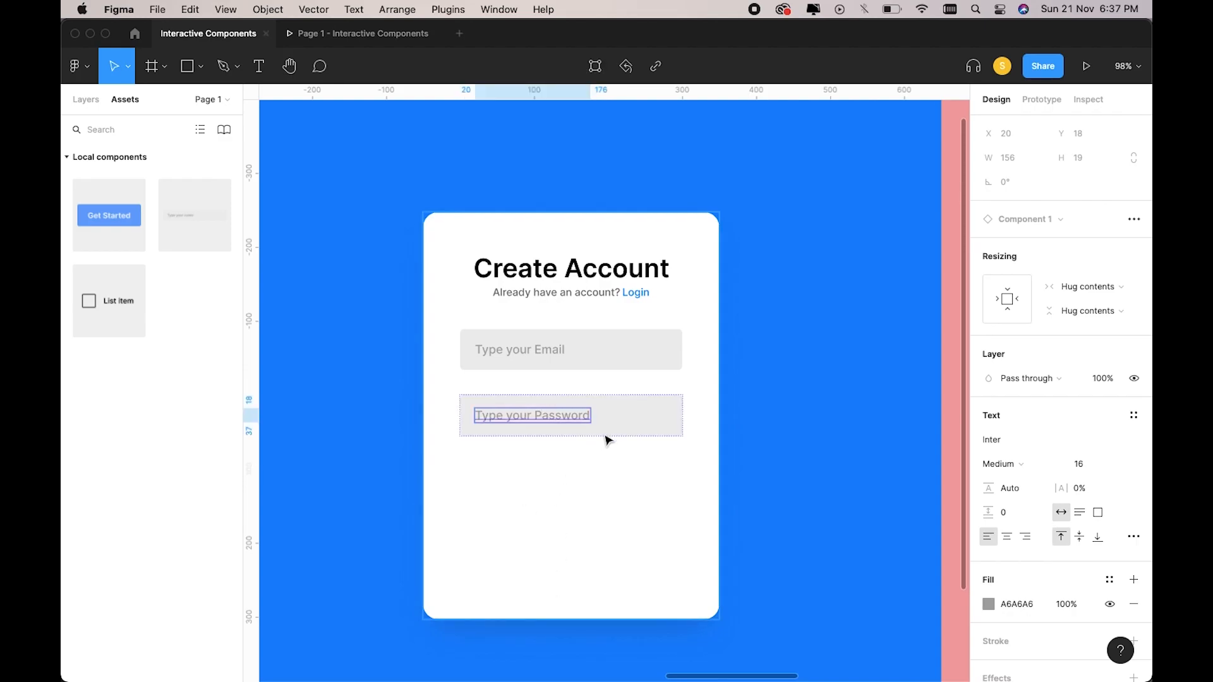
# Move the Email and Password fields further down the card.
pyautogui.click(592, 477)
pyautogui.click(618, 428)
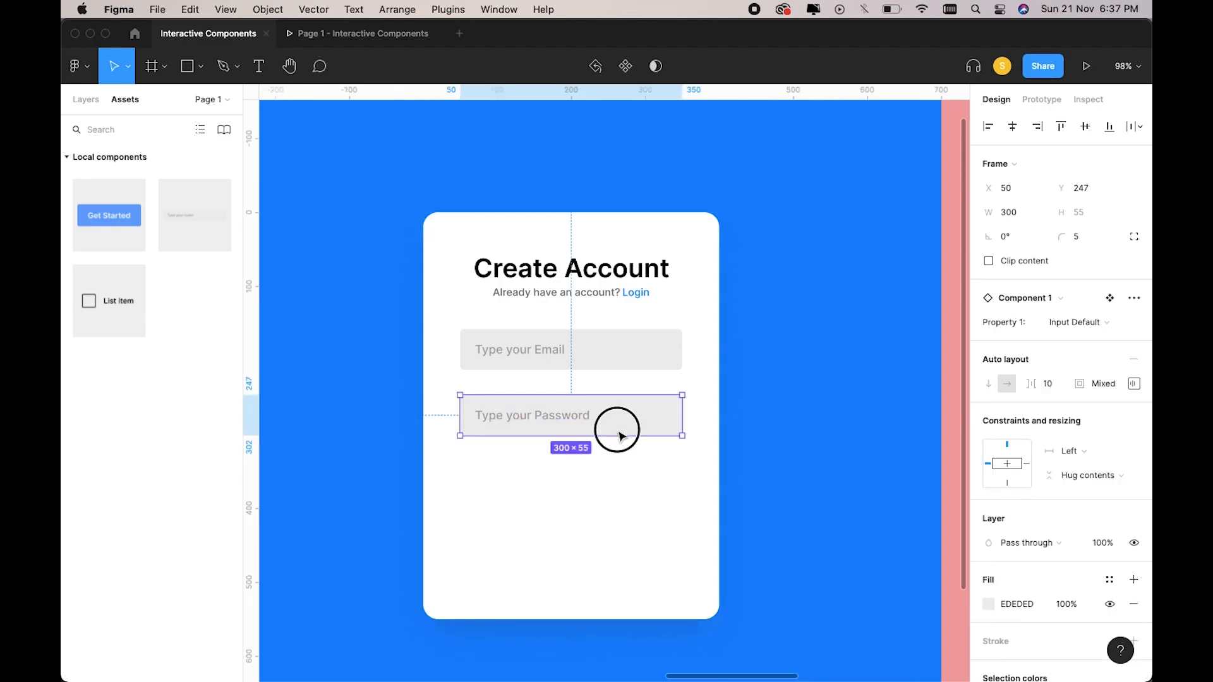
pyautogui.keyDown('shift'); pyautogui.click(598, 362); pyautogui.keyUp('shift')
pyautogui.moveTo(594, 390)
pyautogui.mouseDown()
pyautogui.moveTo(593, 414)
pyautogui.moveTo(592, 375)
pyautogui.moveTo(592, 398)
pyautogui.mouseUp()
# Add a third input below Password with the placeholder Type your Name.
pyautogui.click(585, 425)
pyautogui.moveTo(199, 213); pyautogui.dragTo(562, 482)
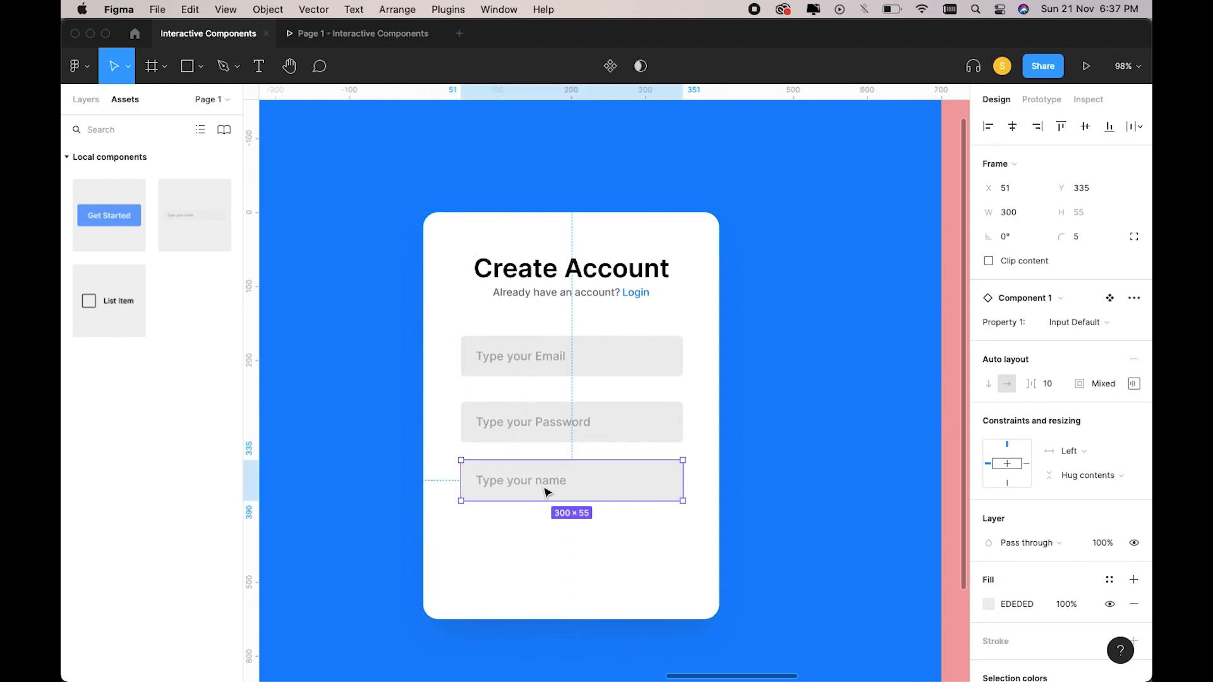
pyautogui.doubleClick(558, 485)
pyautogui.doubleClick(556, 481)
pyautogui.click(553, 480)
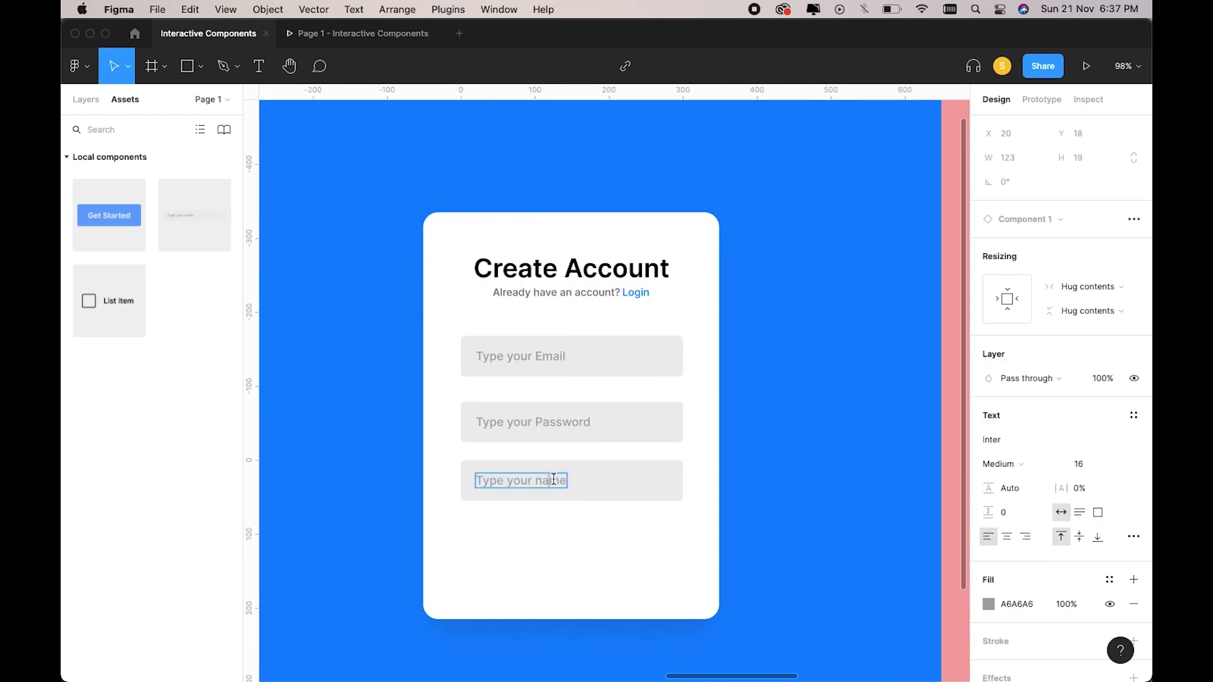
pyautogui.write('N')
pyautogui.press('Escape')
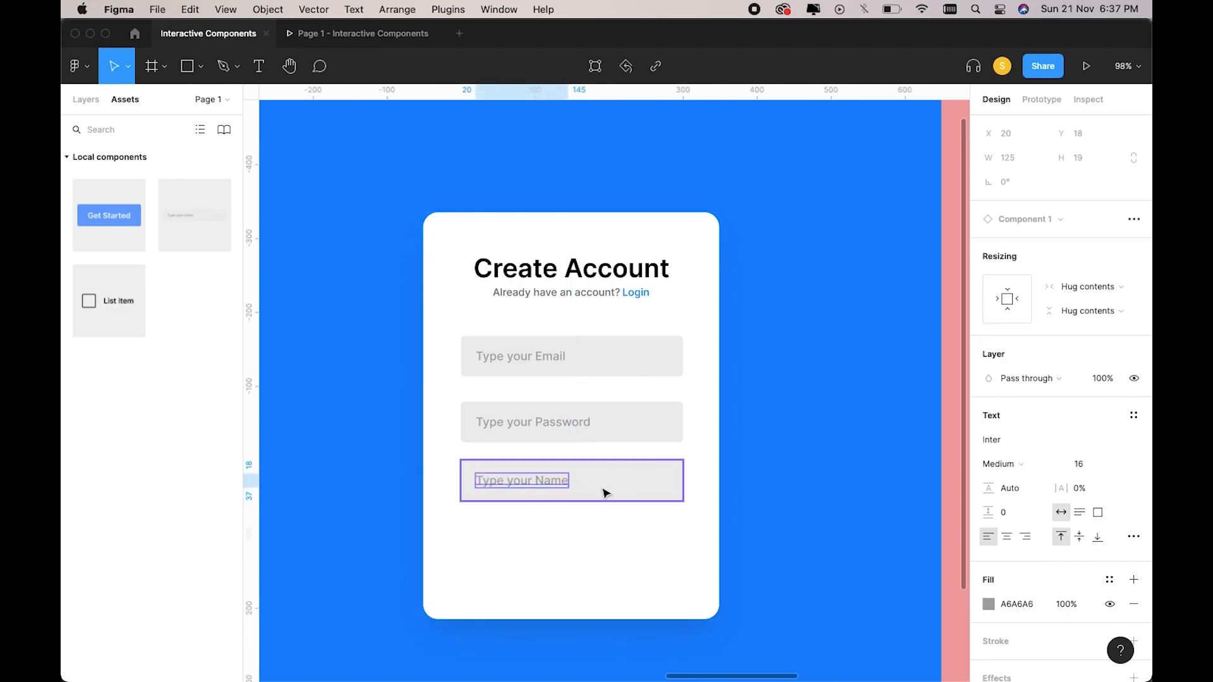
pyautogui.press('Escape')
# Move the Name field to the top, above Email and Password.
pyautogui.moveTo(599, 490); pyautogui.dragTo(570, 352)
pyautogui.keyDown('shift'); pyautogui.click(601, 434); pyautogui.keyUp('shift')
pyautogui.keyDown('shift'); pyautogui.click(582, 369); pyautogui.keyUp('shift')
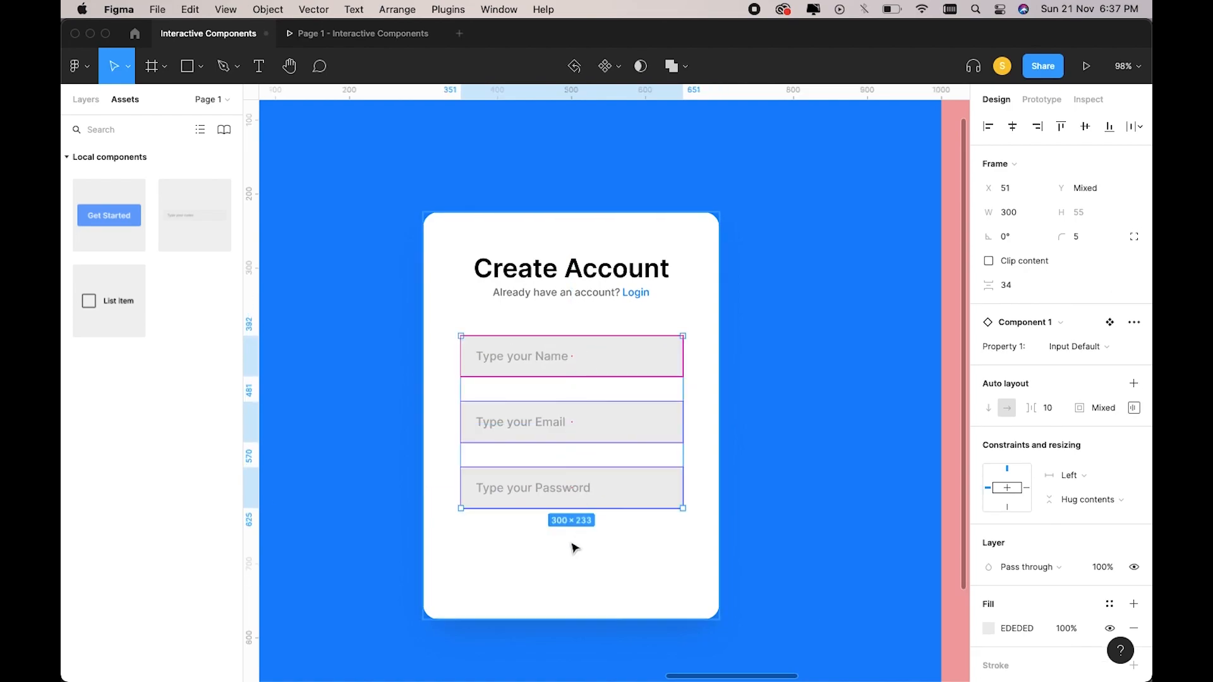
pyautogui.click(567, 552)
# Shift the Name, Email and Password fields up about 20 px together.
pyautogui.scroll(-2, 570, 555)
pyautogui.scroll(3, 623, 509)
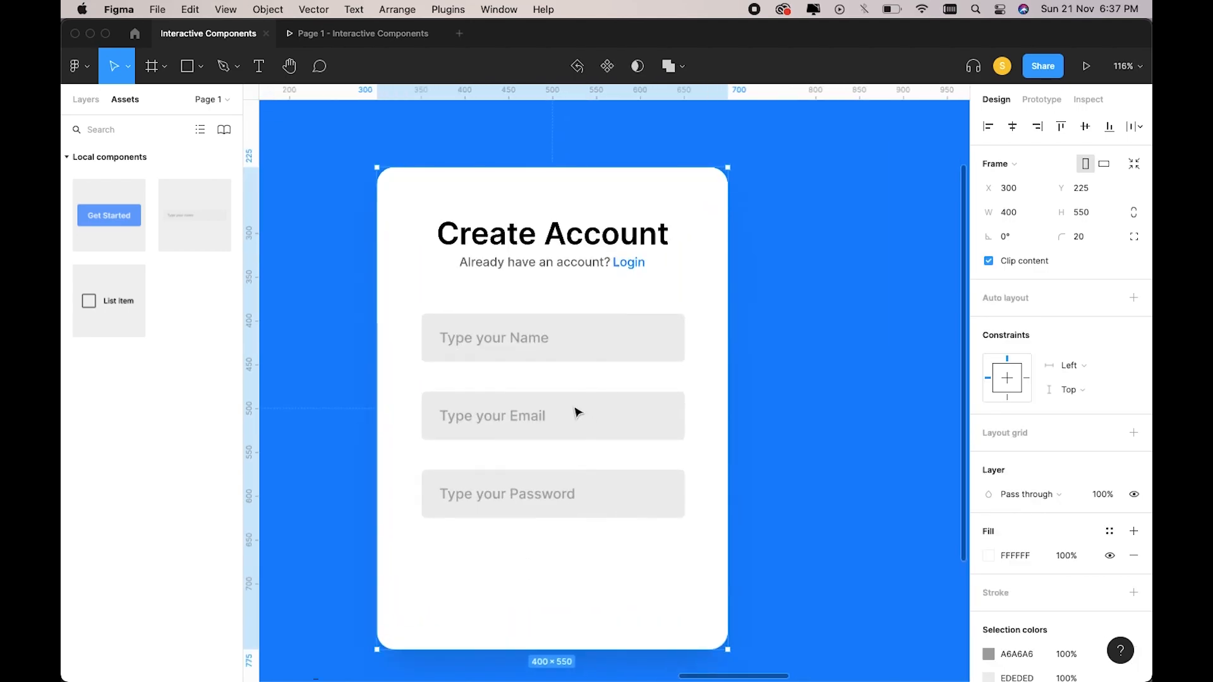
pyautogui.click(530, 509)
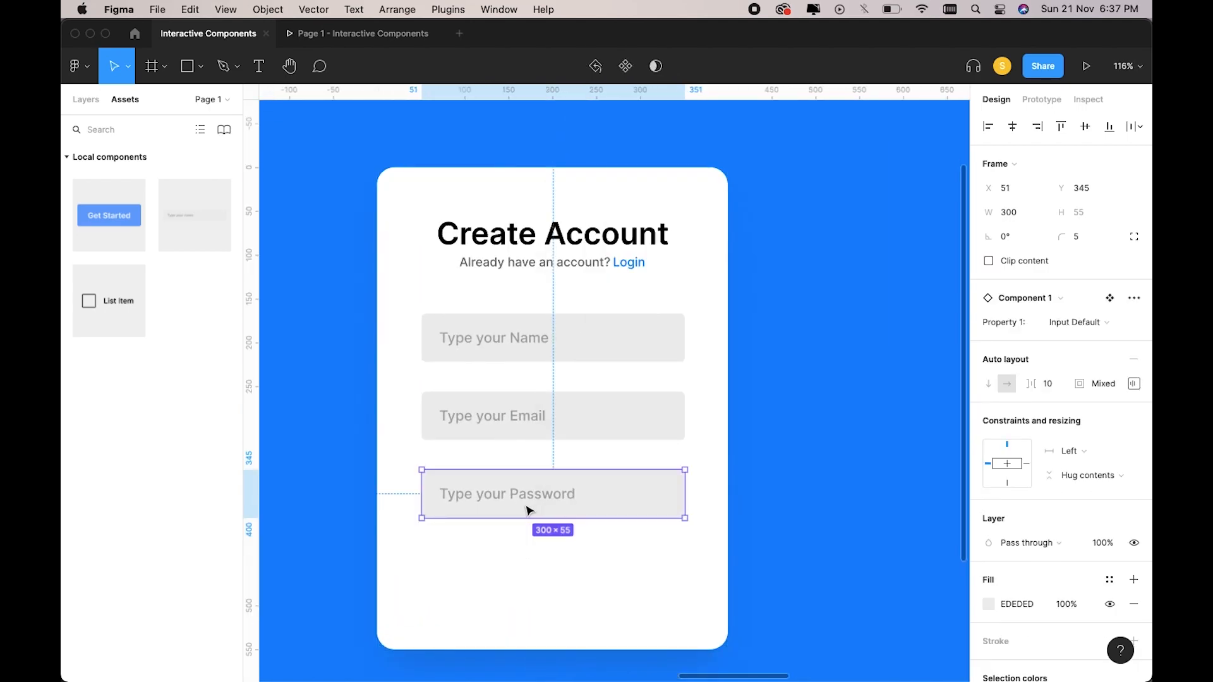
pyautogui.keyDown('shift'); pyautogui.click(525, 417); pyautogui.keyUp('shift')
pyautogui.keyDown('shift'); pyautogui.click(518, 329); pyautogui.keyUp('shift')
pyautogui.moveTo(512, 387); pyautogui.dragTo(514, 374)
pyautogui.click(501, 566)
pyautogui.scroll(-1, 493, 556)
pyautogui.moveTo(111, 312); pyautogui.dragTo(502, 505)
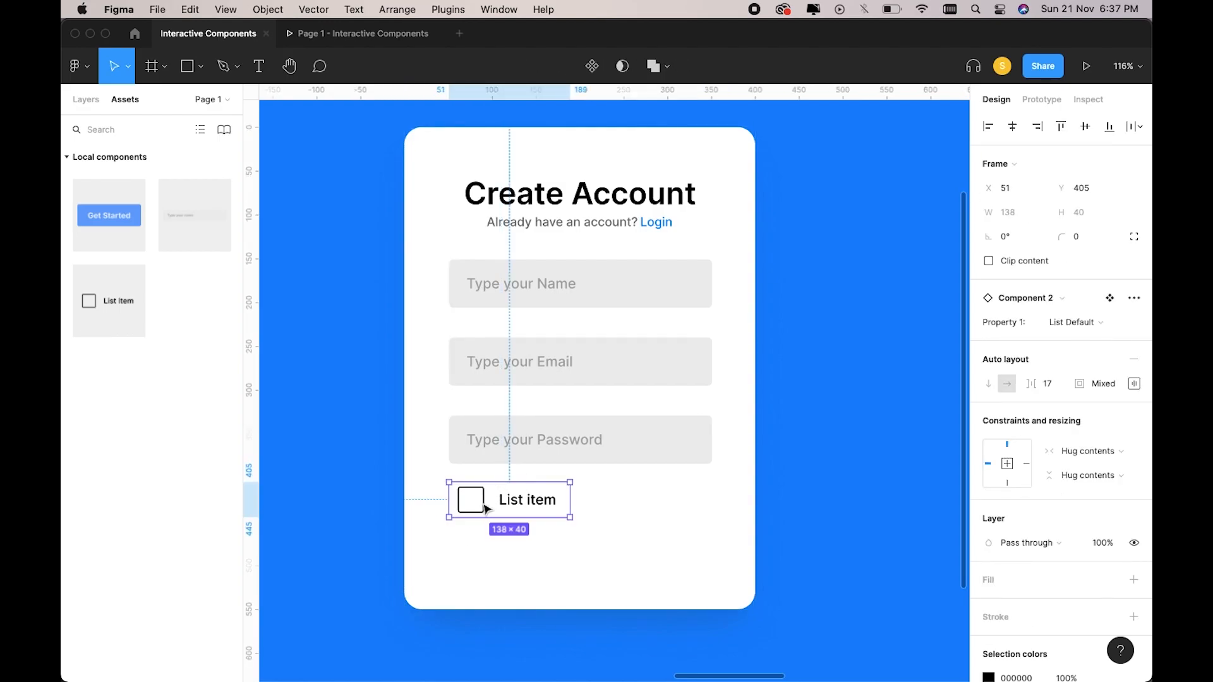
pyautogui.doubleClick(484, 507)
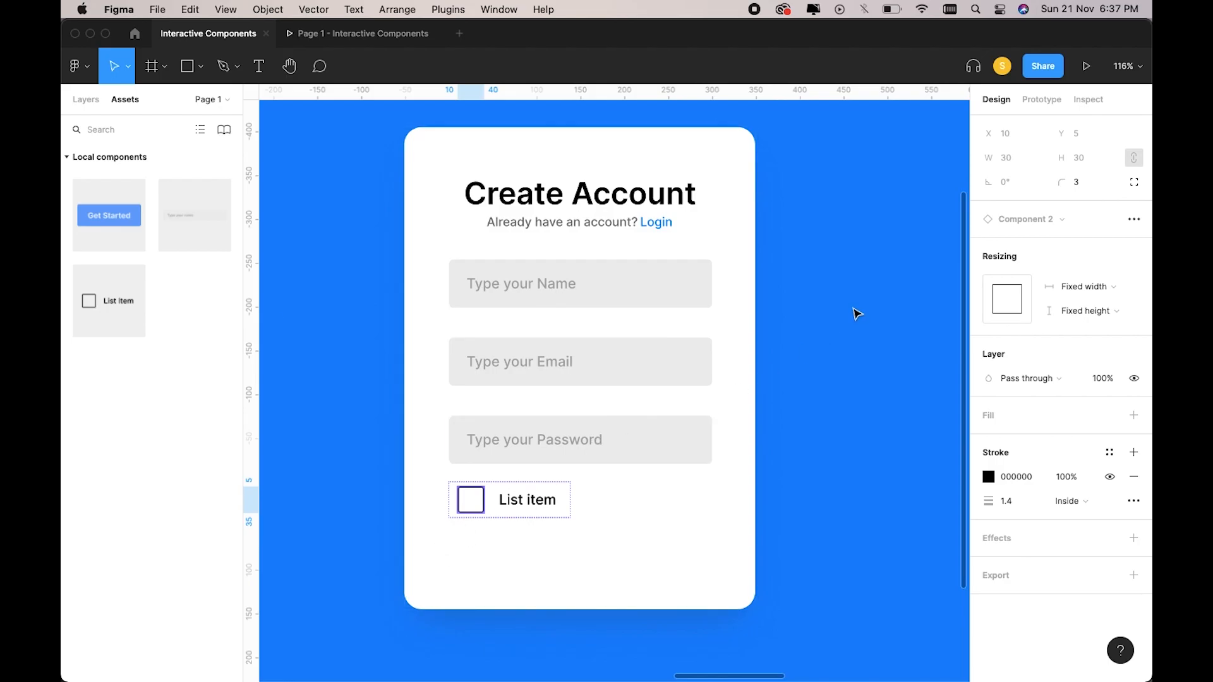
pyautogui.click(496, 550)
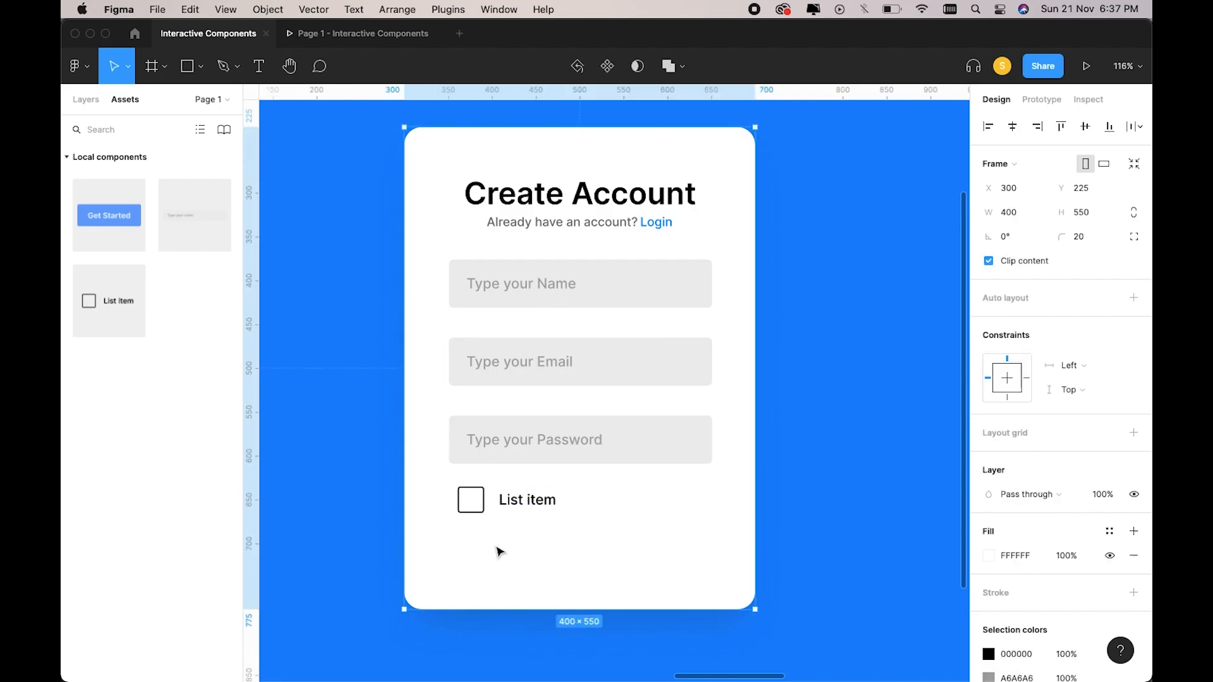
pyautogui.scroll(5, 495, 550)
pyautogui.click(584, 455)
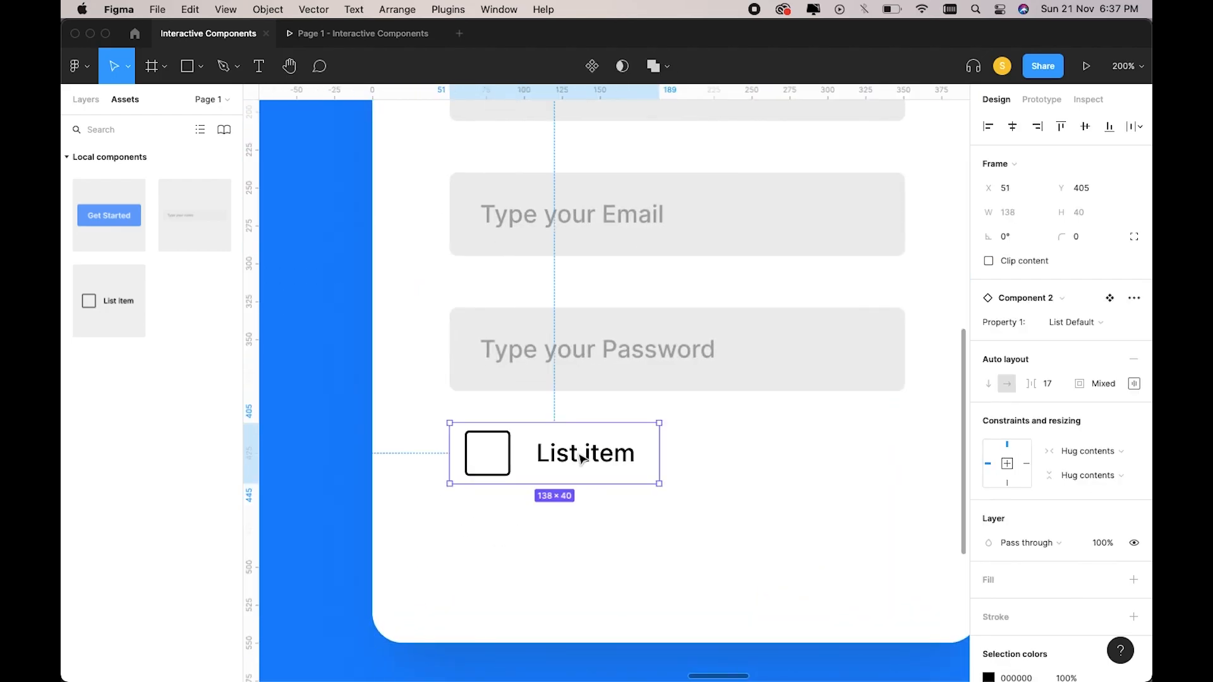
pyautogui.moveTo(547, 484); pyautogui.dragTo(541, 460)
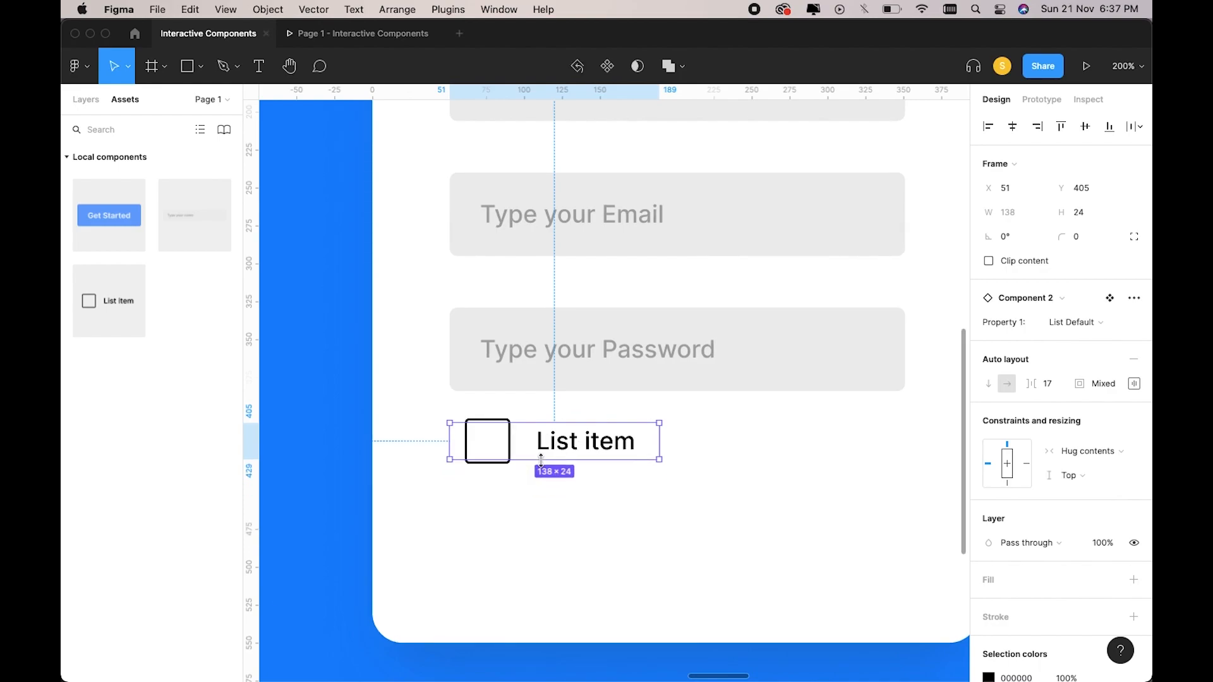
pyautogui.hotkey('ctrl', 'z')
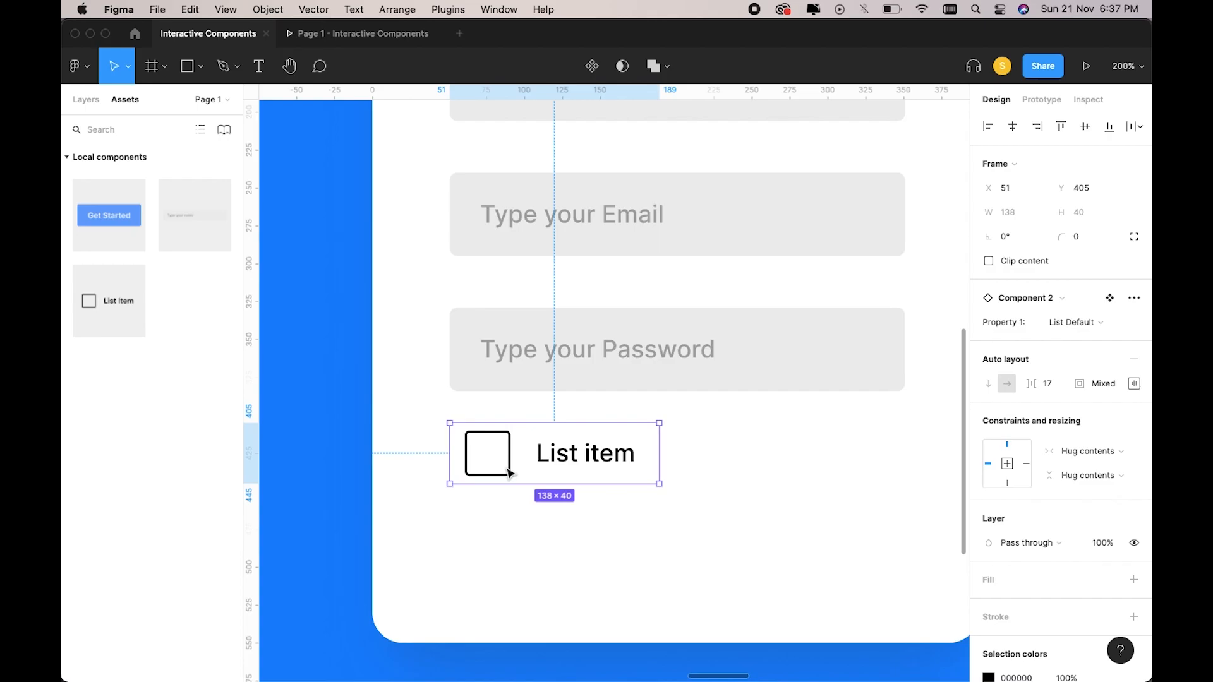
pyautogui.doubleClick(512, 467)
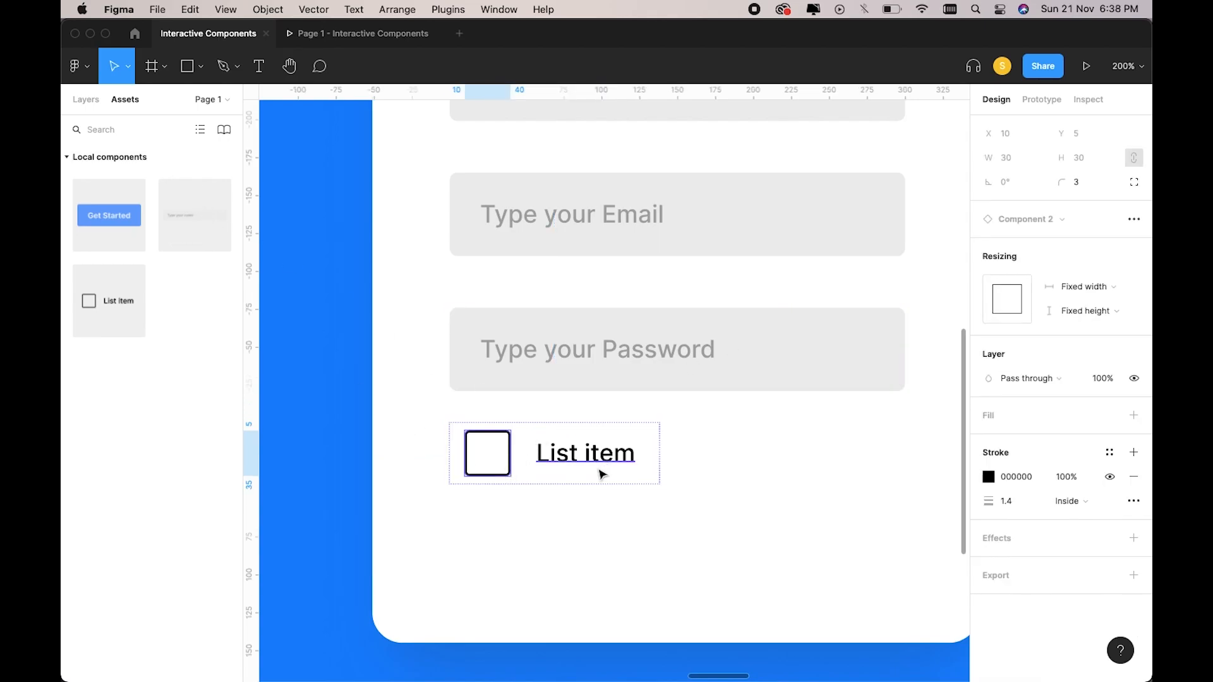
pyautogui.click(603, 504)
pyautogui.scroll(-2, 603, 504)
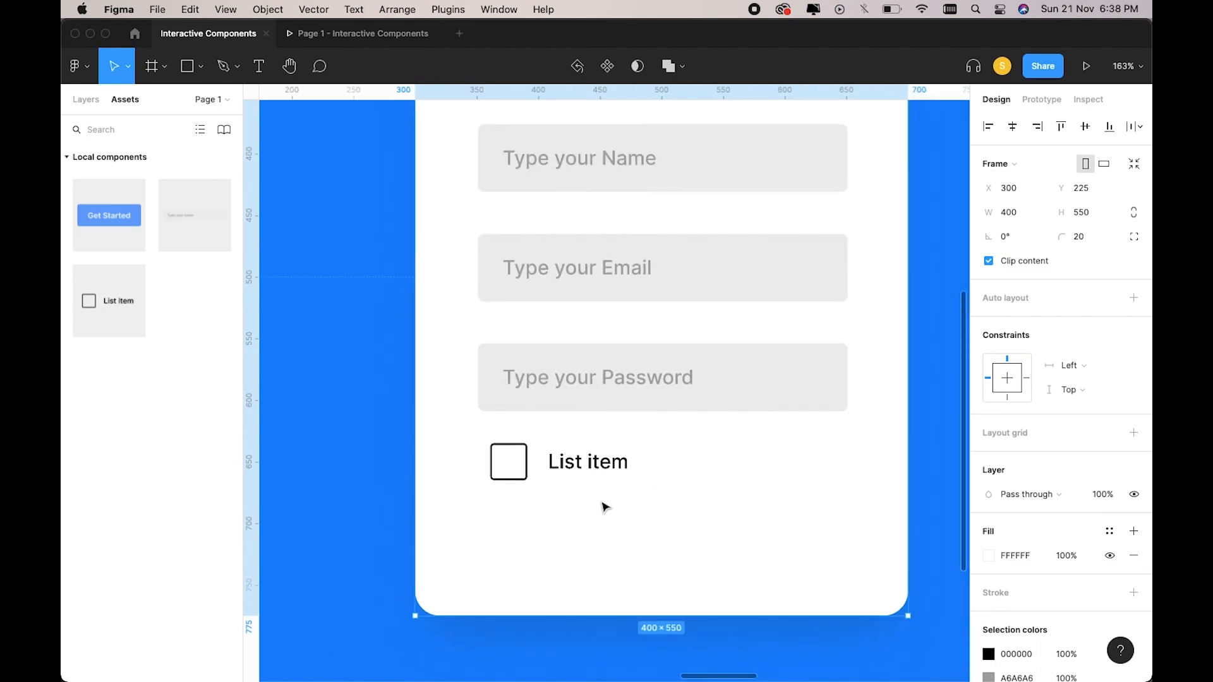
pyautogui.doubleClick(570, 471)
pyautogui.doubleClick(567, 465)
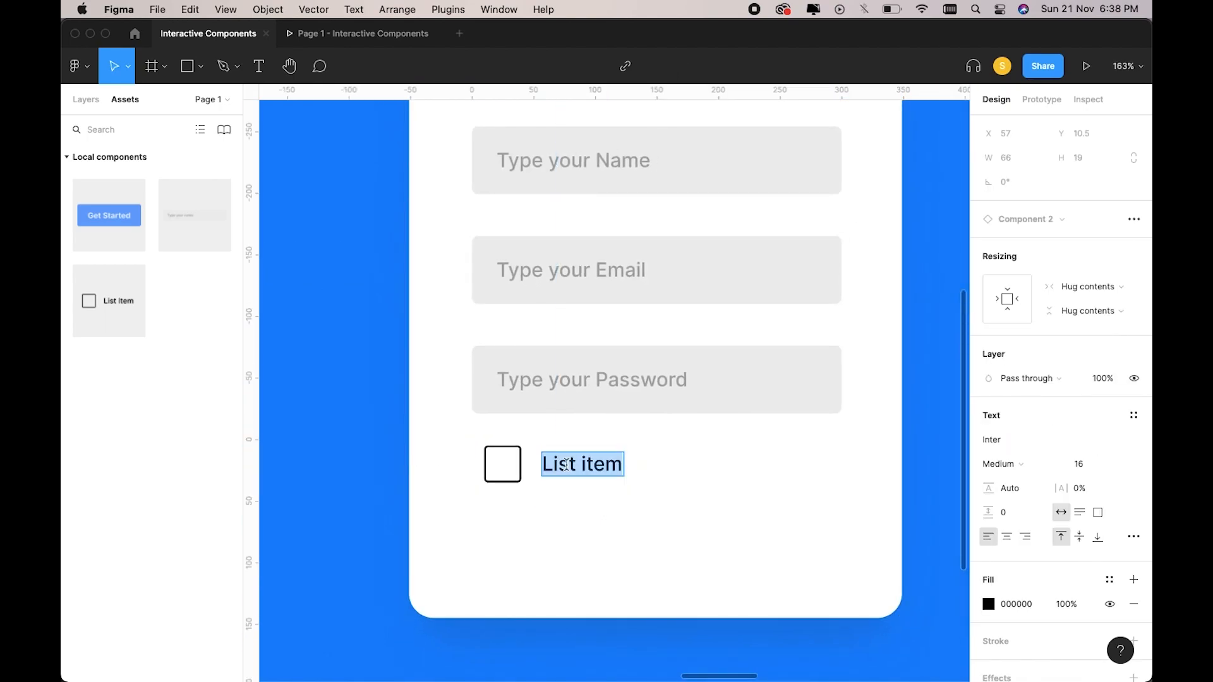
pyautogui.write('I')
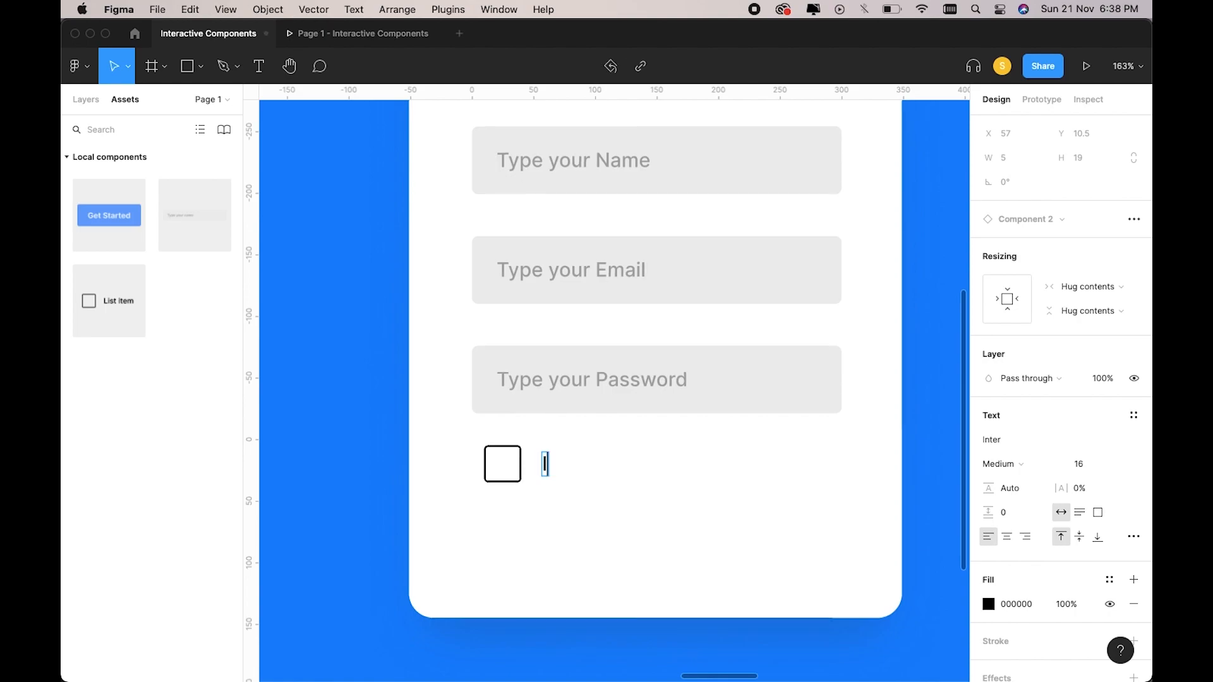
pyautogui.write(' Agree to tge')
pyautogui.press('BackSpace')
pyautogui.press('BackSpace')
pyautogui.press('BackSpace')
pyautogui.press('BackSpace')
pyautogui.write('the Conditions.')
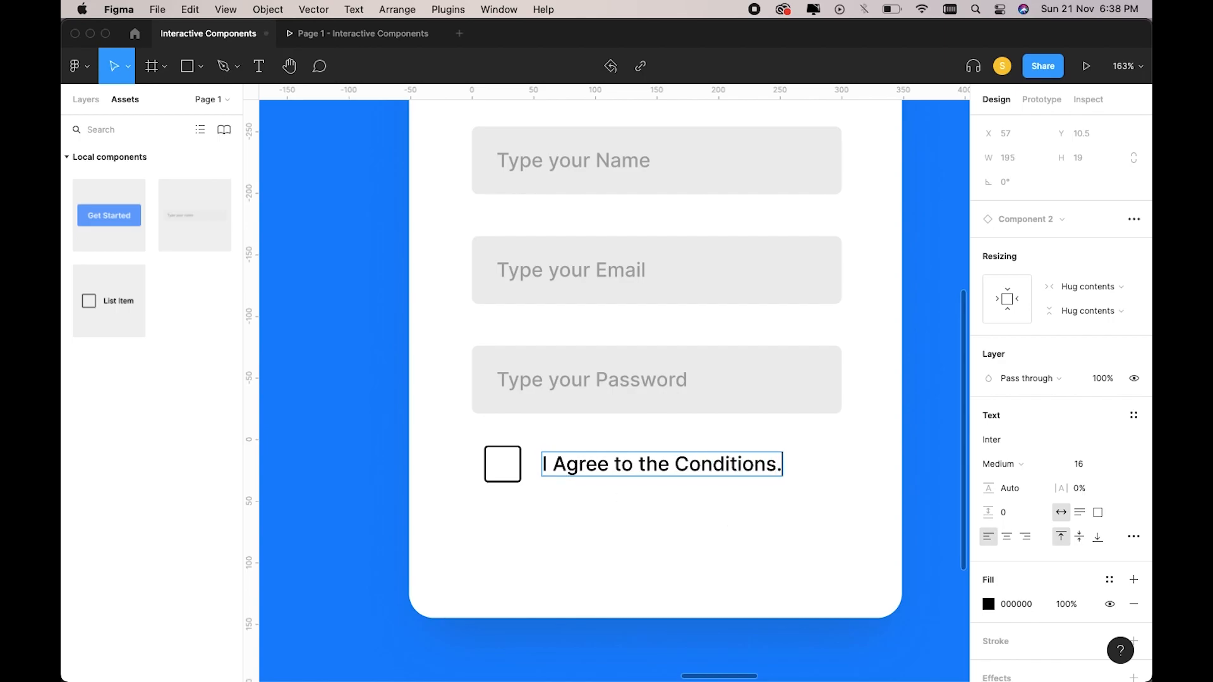
pyautogui.click(742, 534)
pyautogui.scroll(-3, 736, 534)
pyautogui.click(711, 539)
pyautogui.hscroll(1, 712, 539)
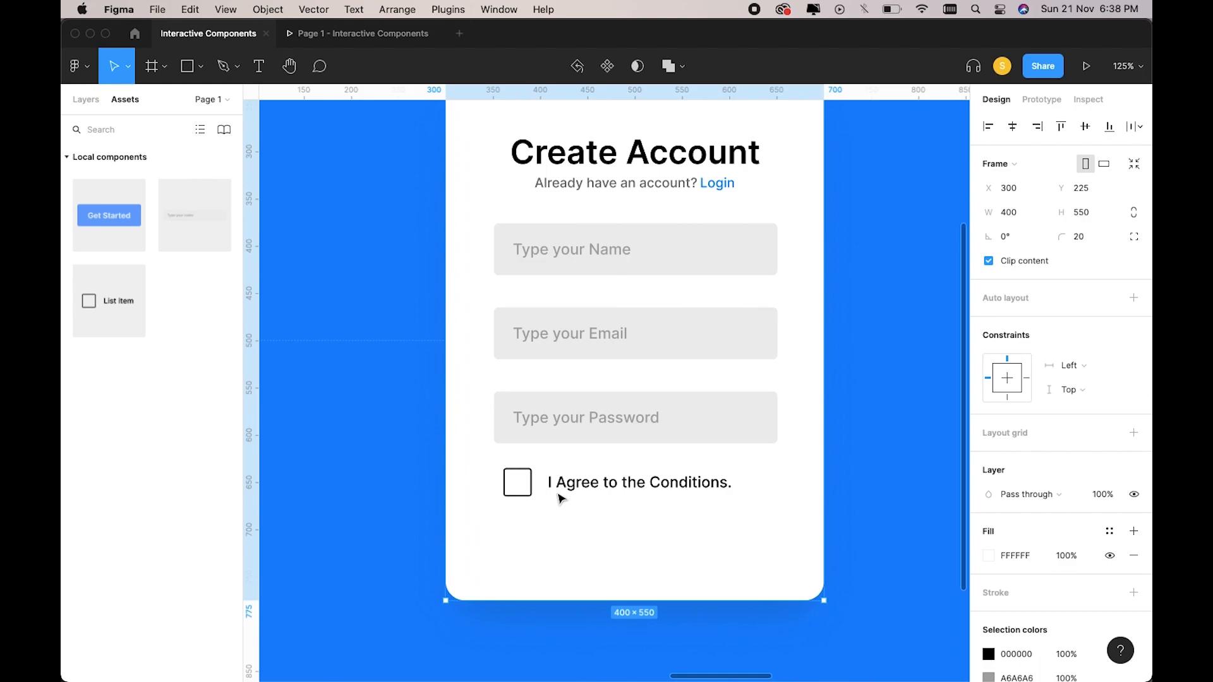
pyautogui.click(562, 498)
pyautogui.rightClick(544, 487)
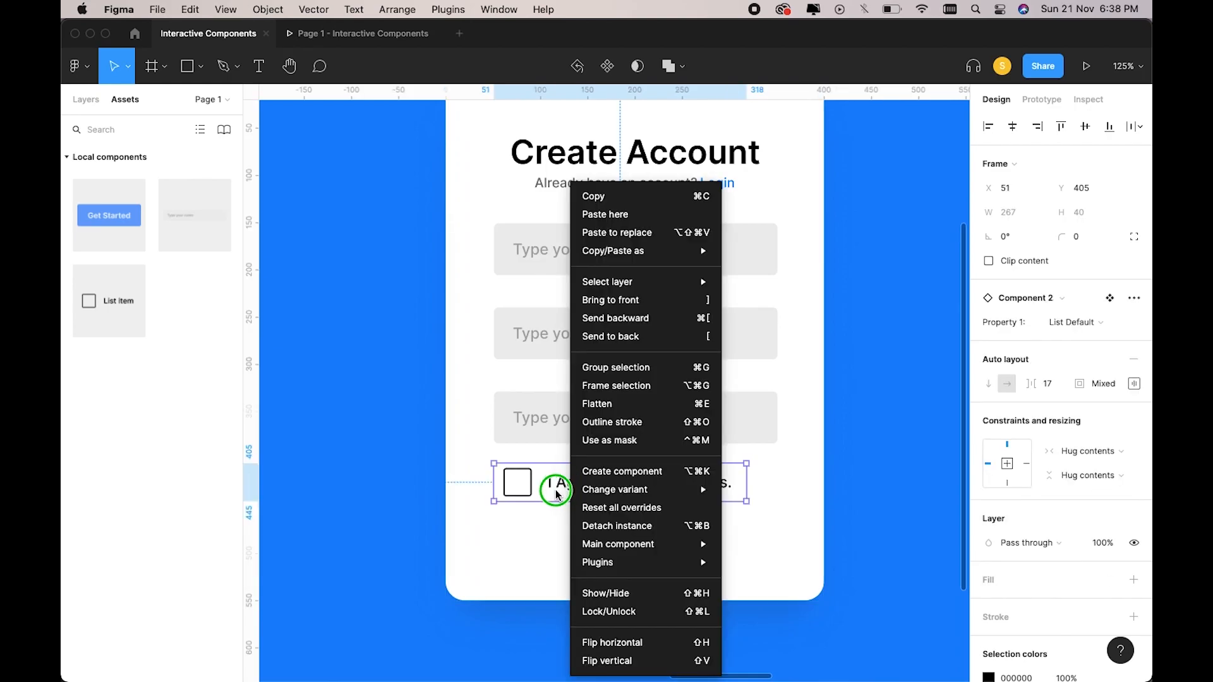
pyautogui.press('Escape')
pyautogui.moveTo(552, 486); pyautogui.dragTo(552, 490)
pyautogui.hscroll(-1, 554, 491)
pyautogui.hscroll(-1, 558, 505)
pyautogui.click(561, 555)
pyautogui.scroll(-2, 561, 553)
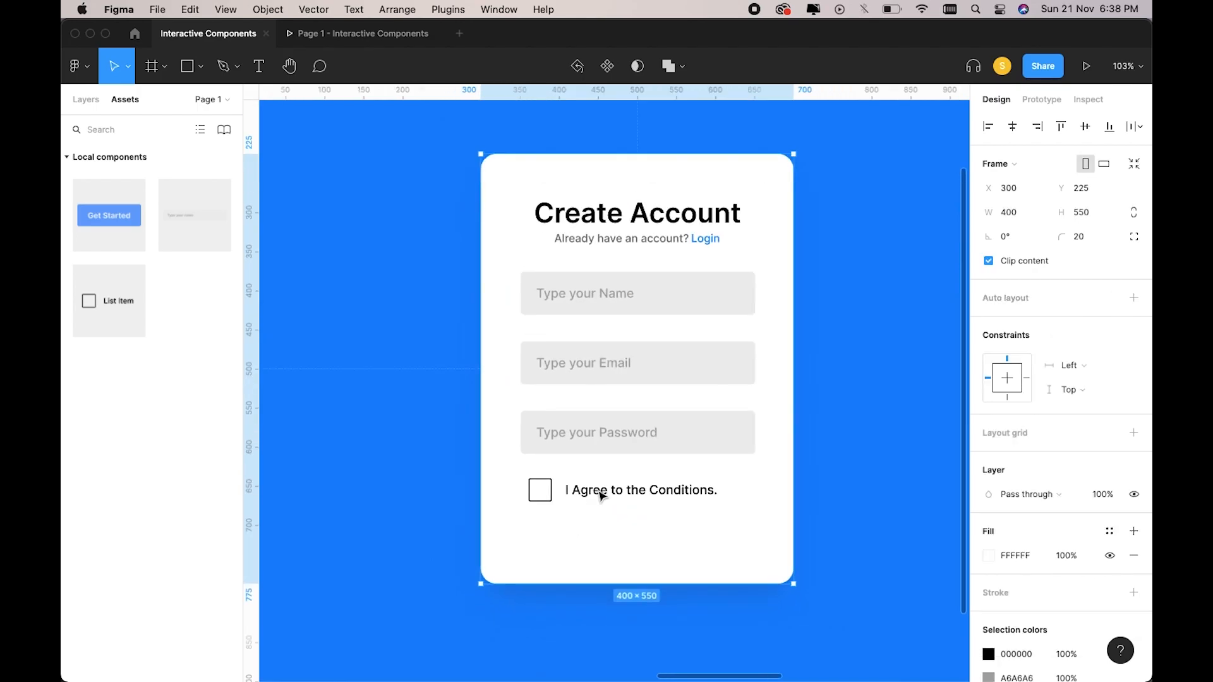
pyautogui.click(601, 496)
pyautogui.scroll(3, 602, 496)
pyautogui.scroll(4, 568, 499)
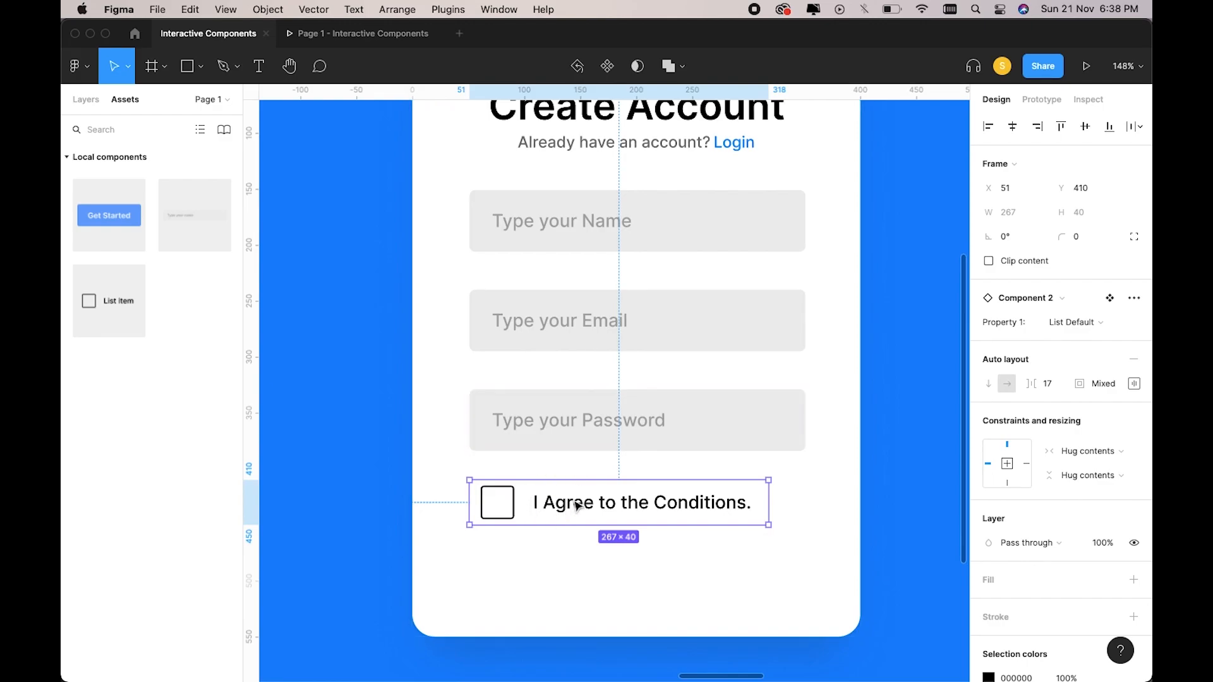
pyautogui.click(513, 509)
pyautogui.scroll(8, 515, 509)
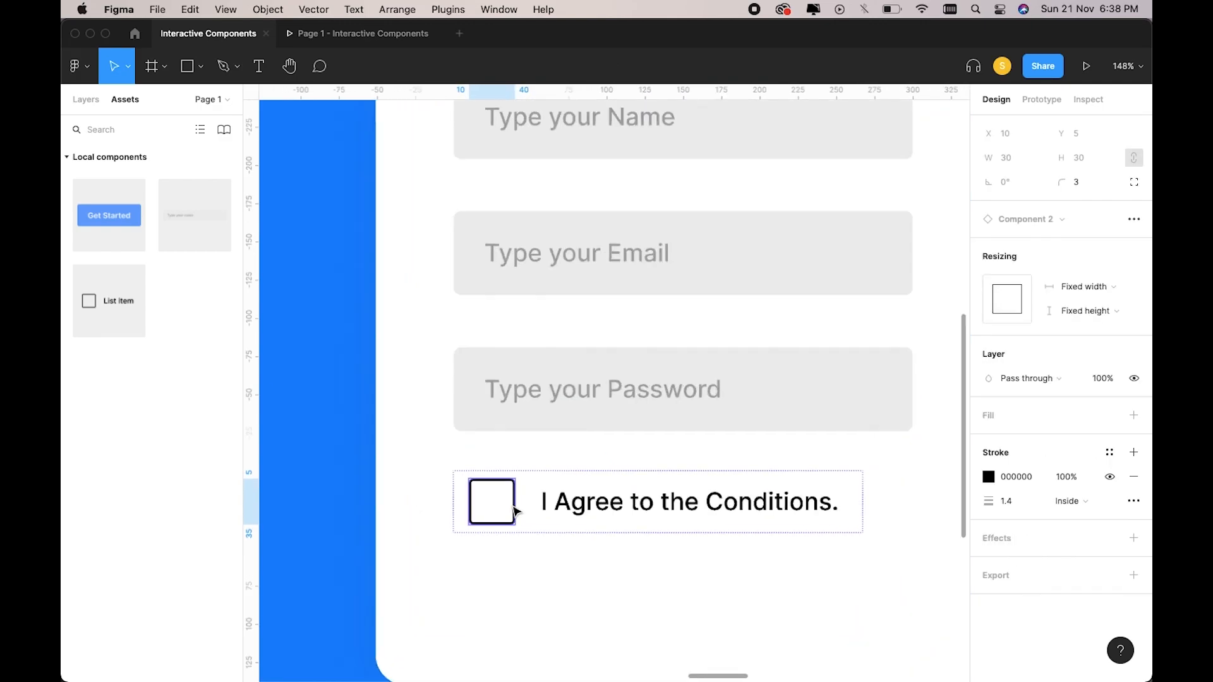
pyautogui.scroll(-2, 576, 509)
pyautogui.click(542, 588)
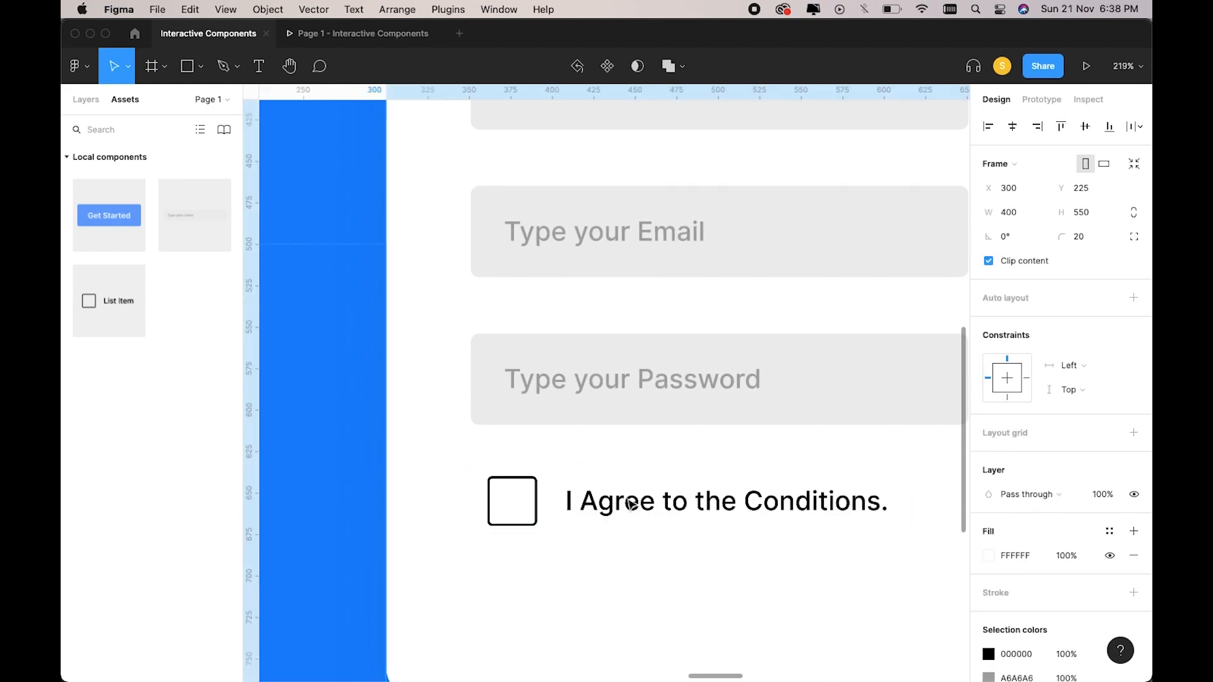
pyautogui.scroll(-6, 629, 502)
pyautogui.click(630, 503)
pyautogui.press('Delete')
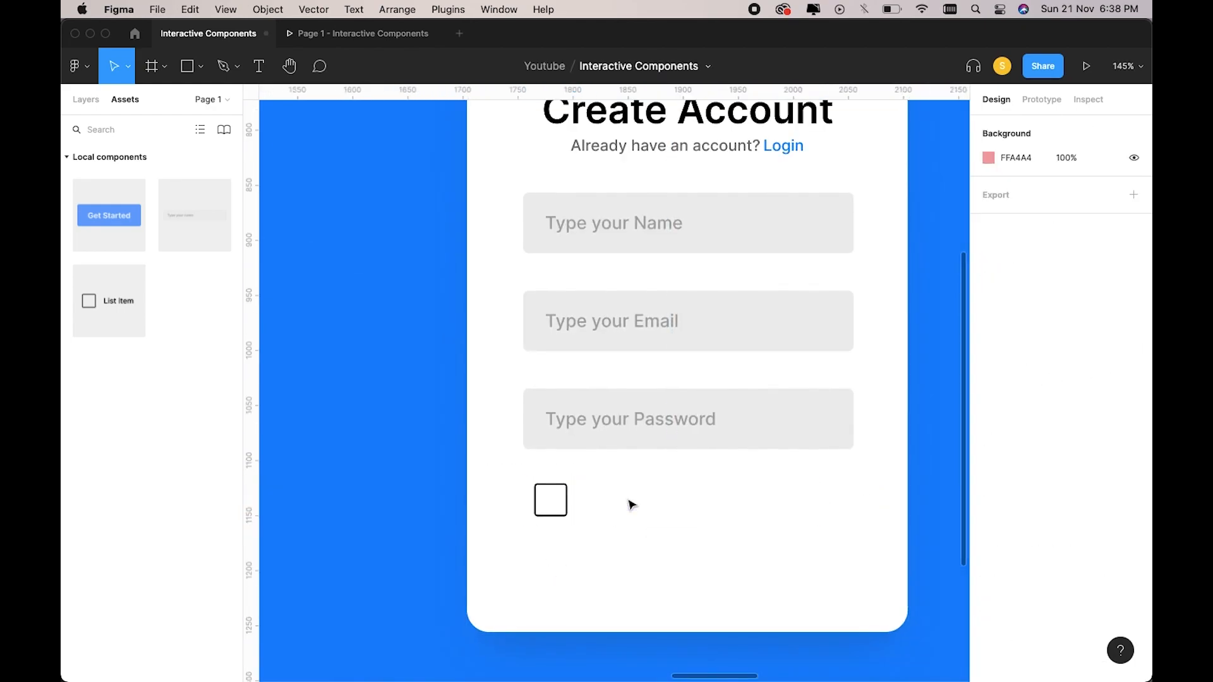
pyautogui.click(575, 522)
pyautogui.doubleClick(570, 509)
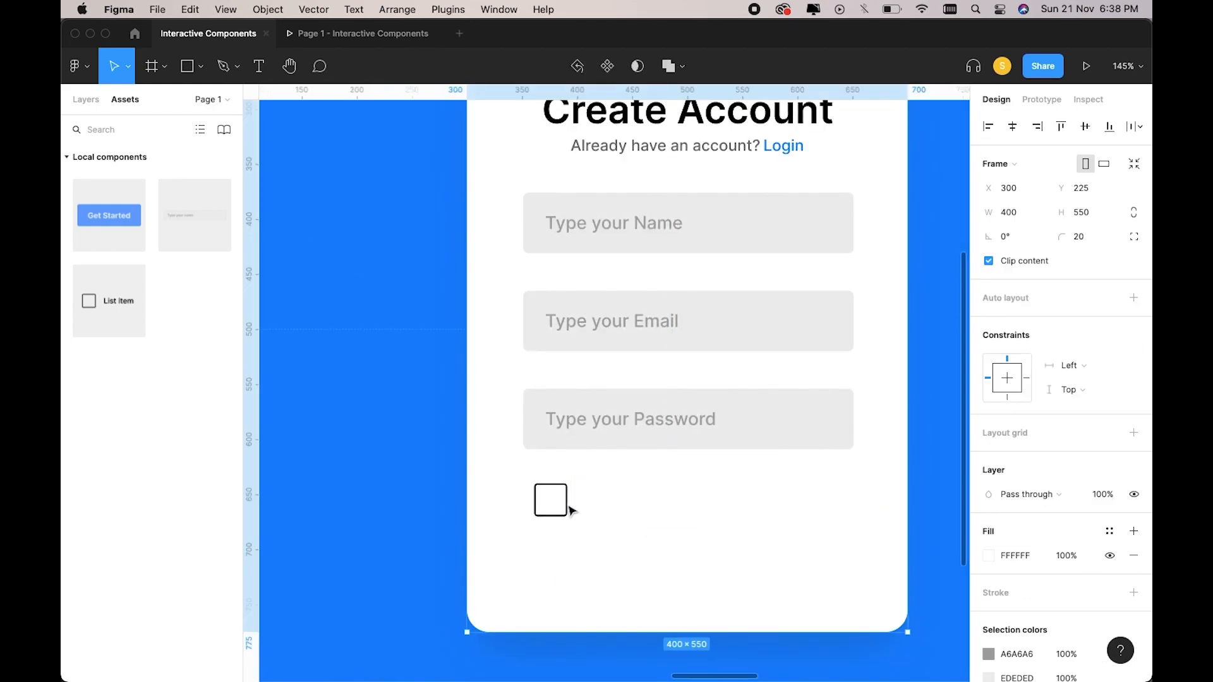
pyautogui.doubleClick(571, 510)
pyautogui.press('Delete')
# Resize the first List item variant's checkbox square to 20×20.
pyautogui.click(572, 511)
pyautogui.hscroll(-20, 572, 511)
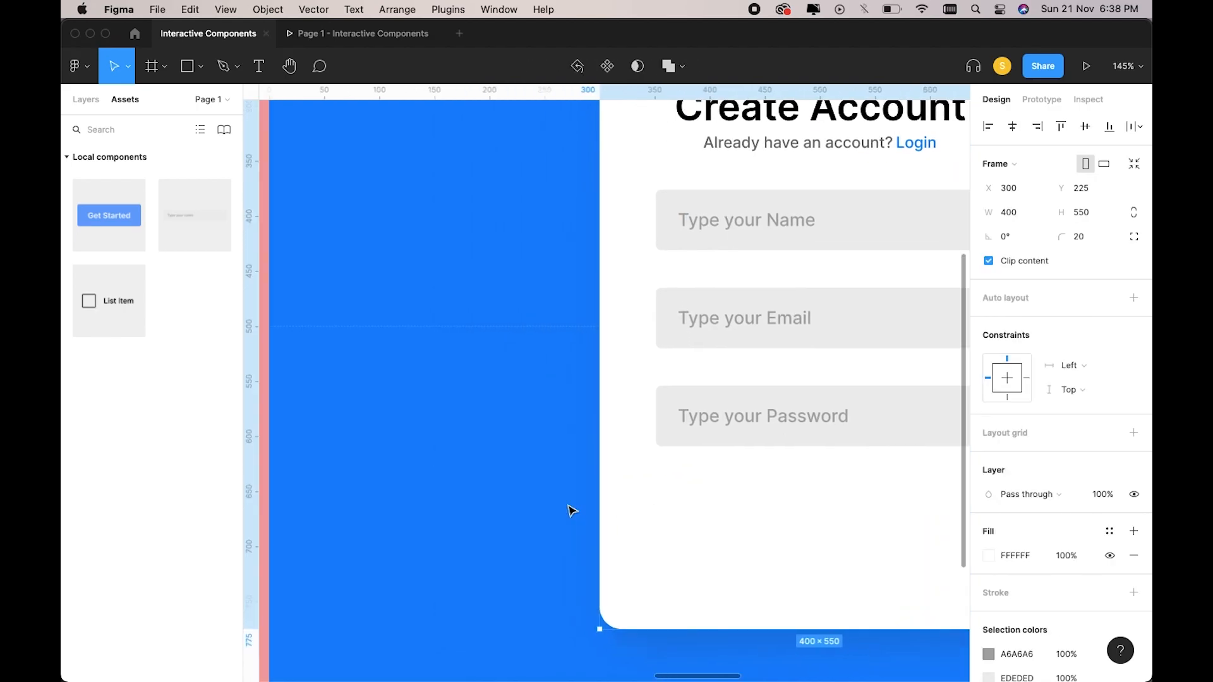
pyautogui.scroll(-1, 572, 511)
pyautogui.hscroll(-15, 569, 510)
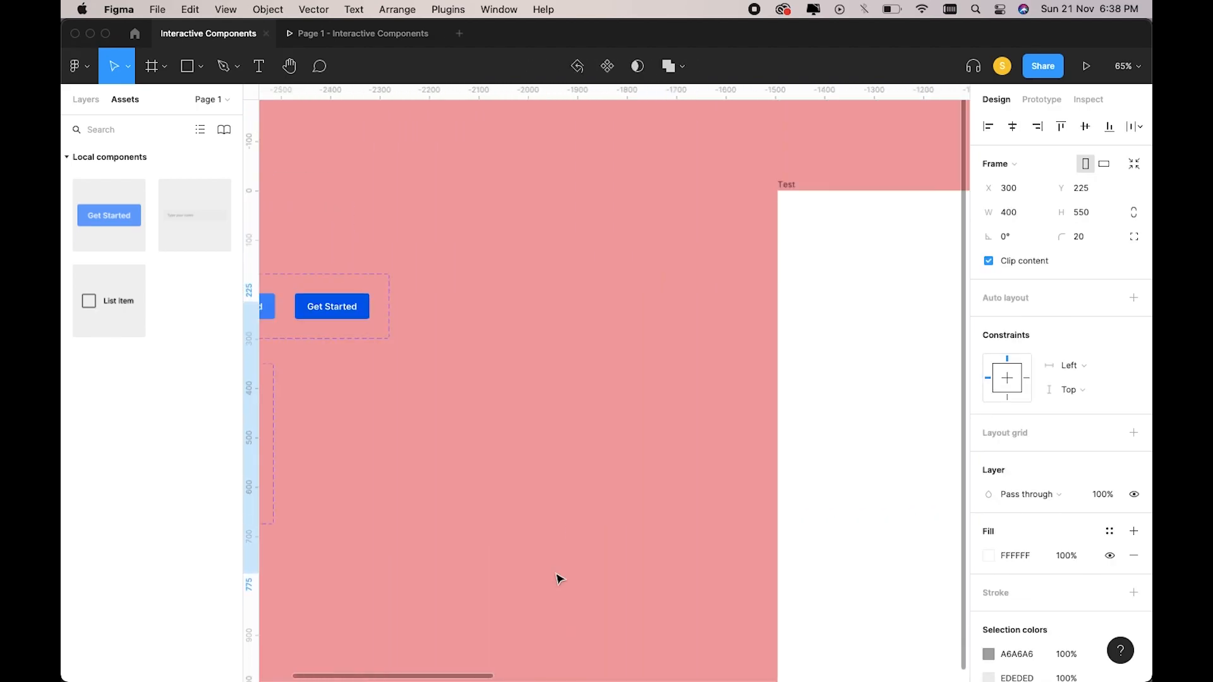
pyautogui.scroll(-3, 558, 577)
pyautogui.scroll(1, 558, 578)
pyautogui.scroll(3, 558, 578)
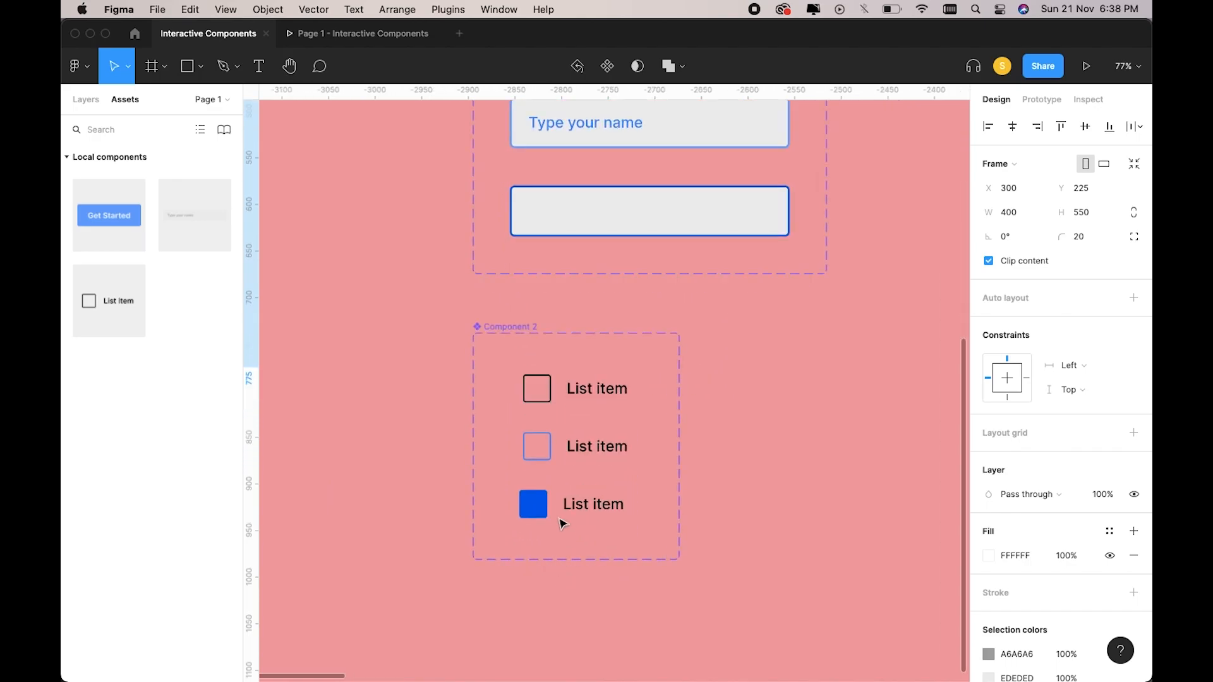
pyautogui.doubleClick(554, 401)
pyautogui.scroll(4, 551, 396)
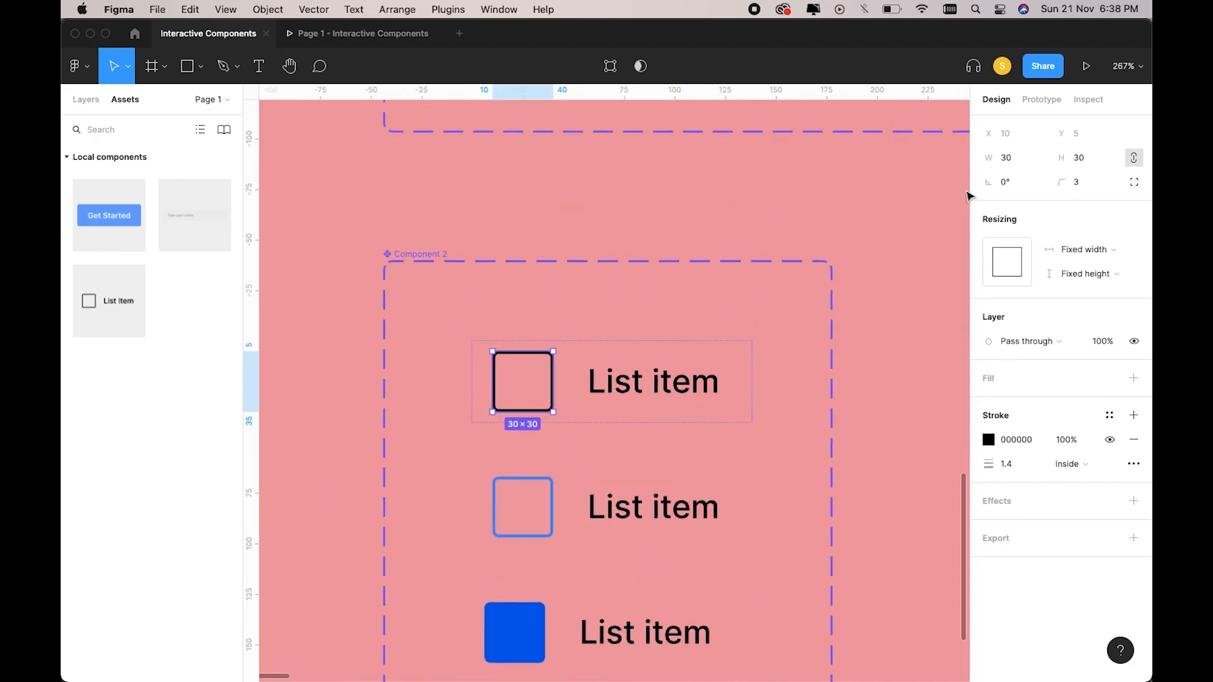
pyautogui.click(1021, 166)
pyautogui.press('Return')
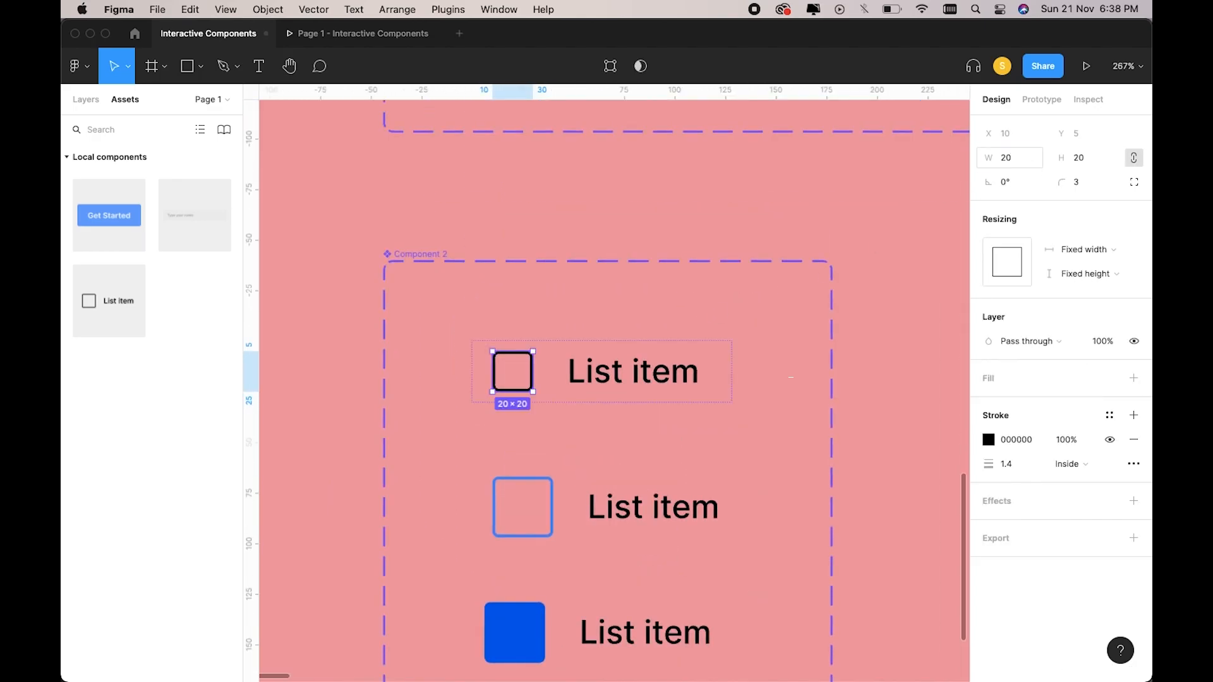
# Set the second variant's checkbox width to 20.
pyautogui.click(551, 505)
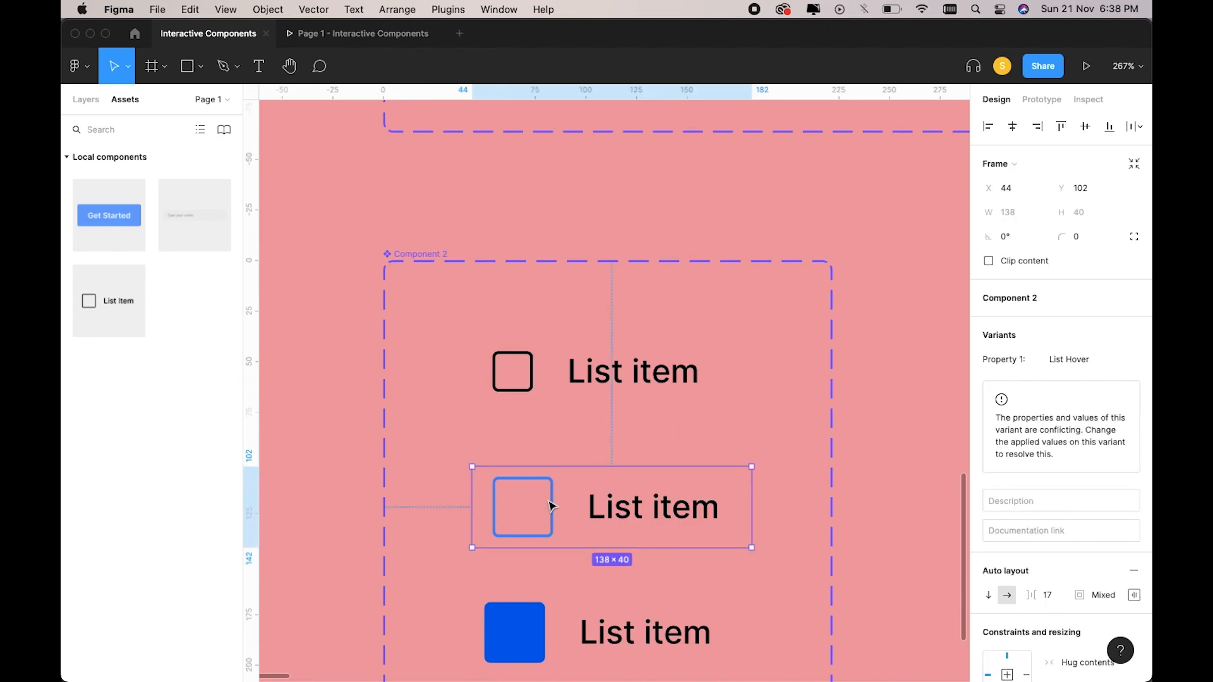
pyautogui.doubleClick(550, 503)
pyautogui.click(1006, 158)
pyautogui.write('20')
pyautogui.press('Return')
# Set the third variant's blue filled checkbox width to 20.
pyautogui.click(545, 659)
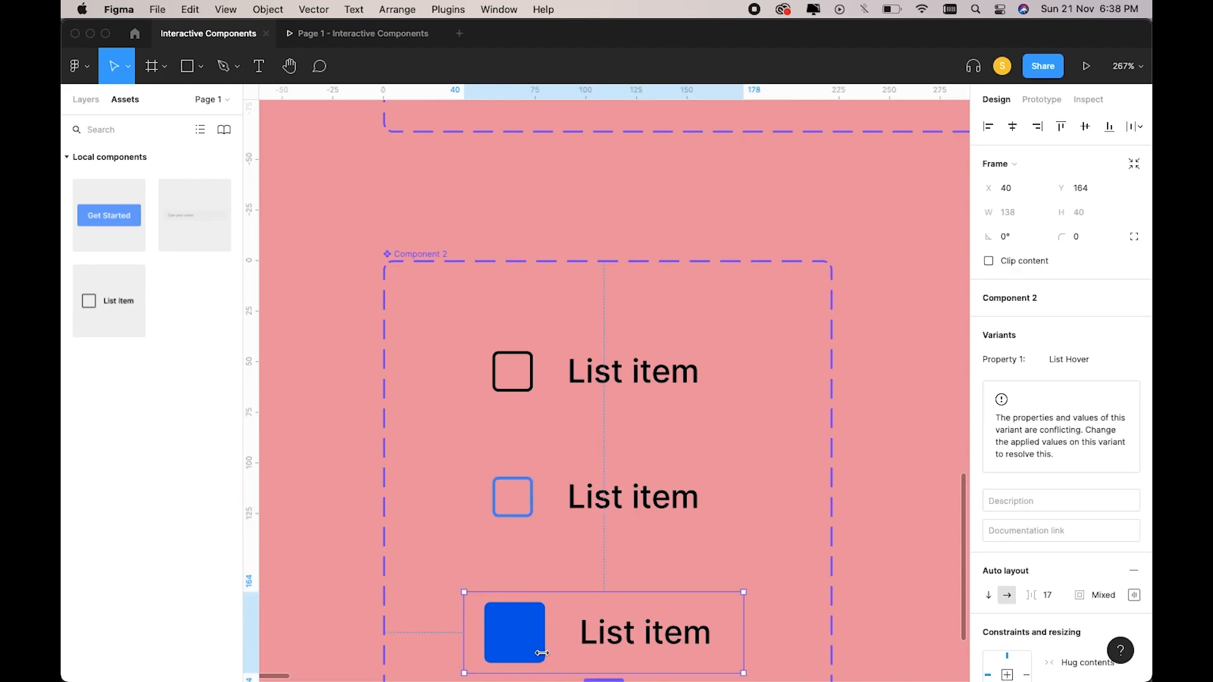
pyautogui.doubleClick(544, 659)
pyautogui.click(1014, 164)
pyautogui.write('20')
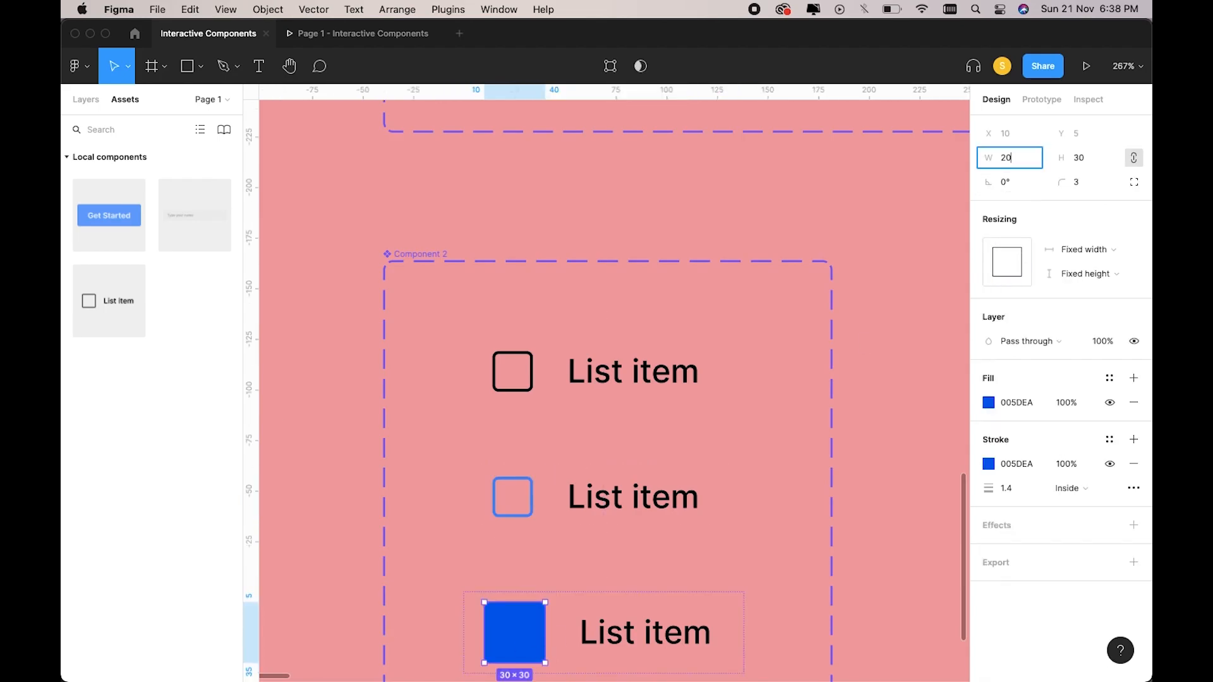
pyautogui.press('Return')
pyautogui.click(779, 422)
pyautogui.scroll(-3, 782, 425)
pyautogui.hscroll(15, 782, 425)
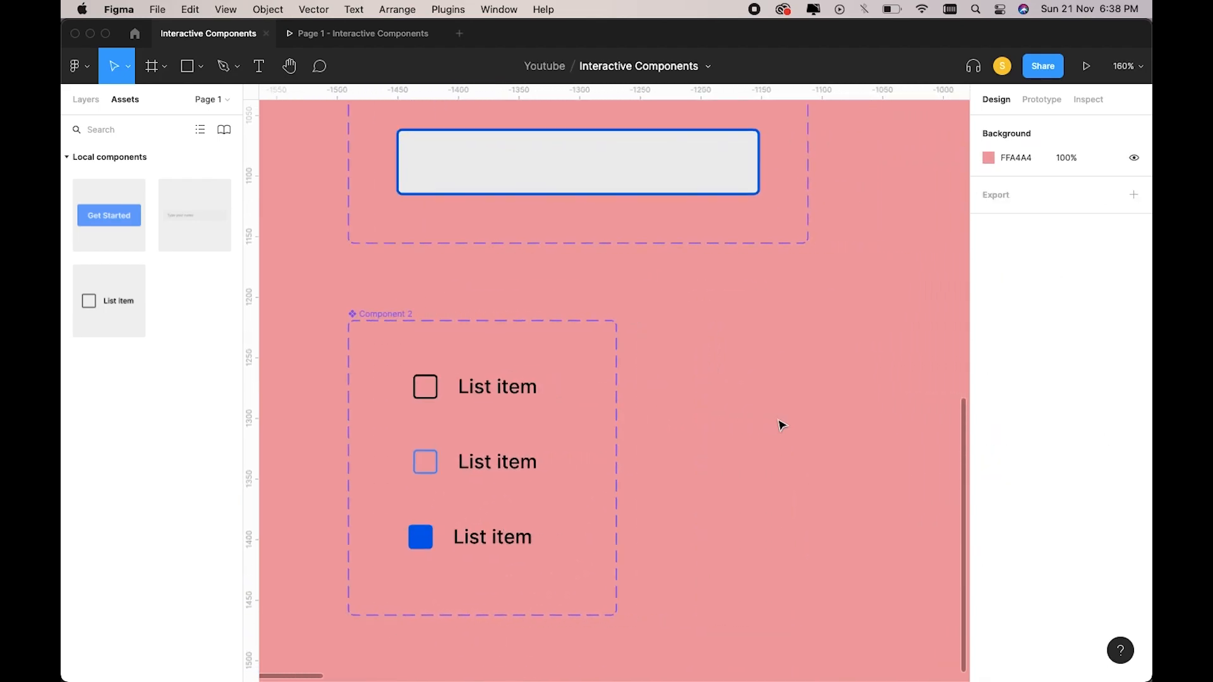
# Place a List item row from Assets below the Password field.
pyautogui.hscroll(2, 783, 425)
pyautogui.scroll(3, 685, 382)
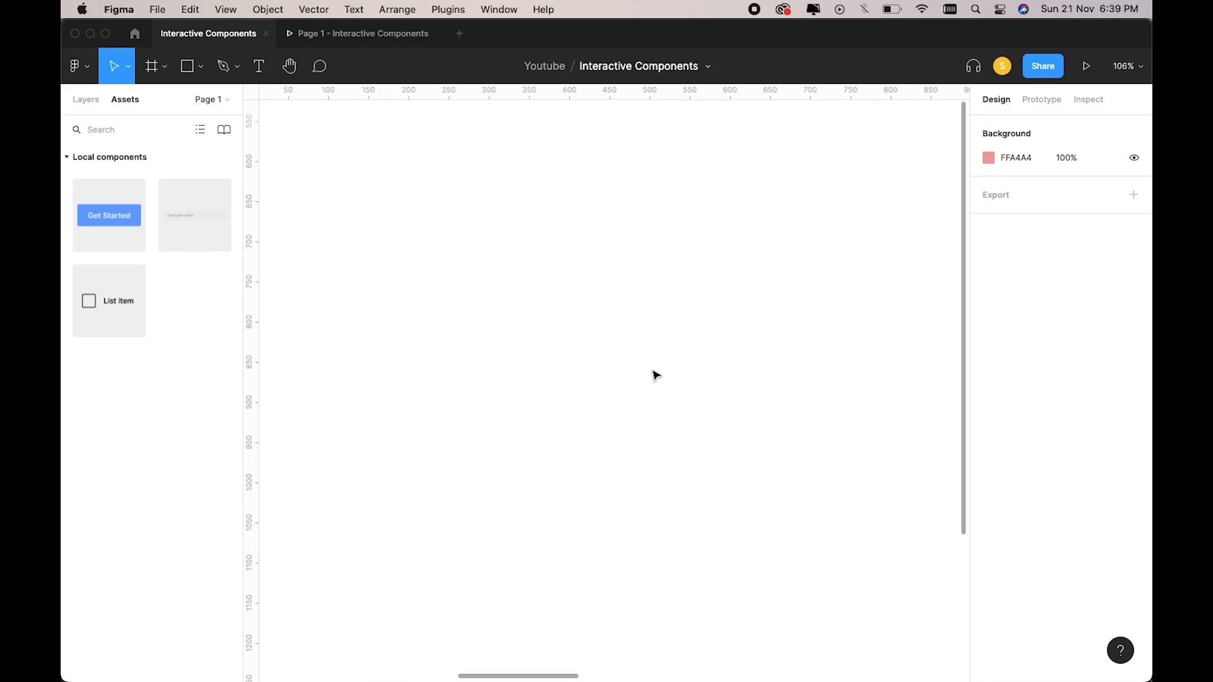
pyautogui.scroll(-2, 615, 370)
pyautogui.scroll(-5, 657, 332)
pyautogui.hscroll(10, 658, 333)
pyautogui.scroll(4, 657, 332)
pyautogui.scroll(3, 657, 333)
pyautogui.moveTo(111, 300); pyautogui.dragTo(435, 431)
# Replace the row's label with 'I Agree to the Conditions'.
pyautogui.hscroll(-1, 359, 433)
pyautogui.hscroll(-1, 436, 431)
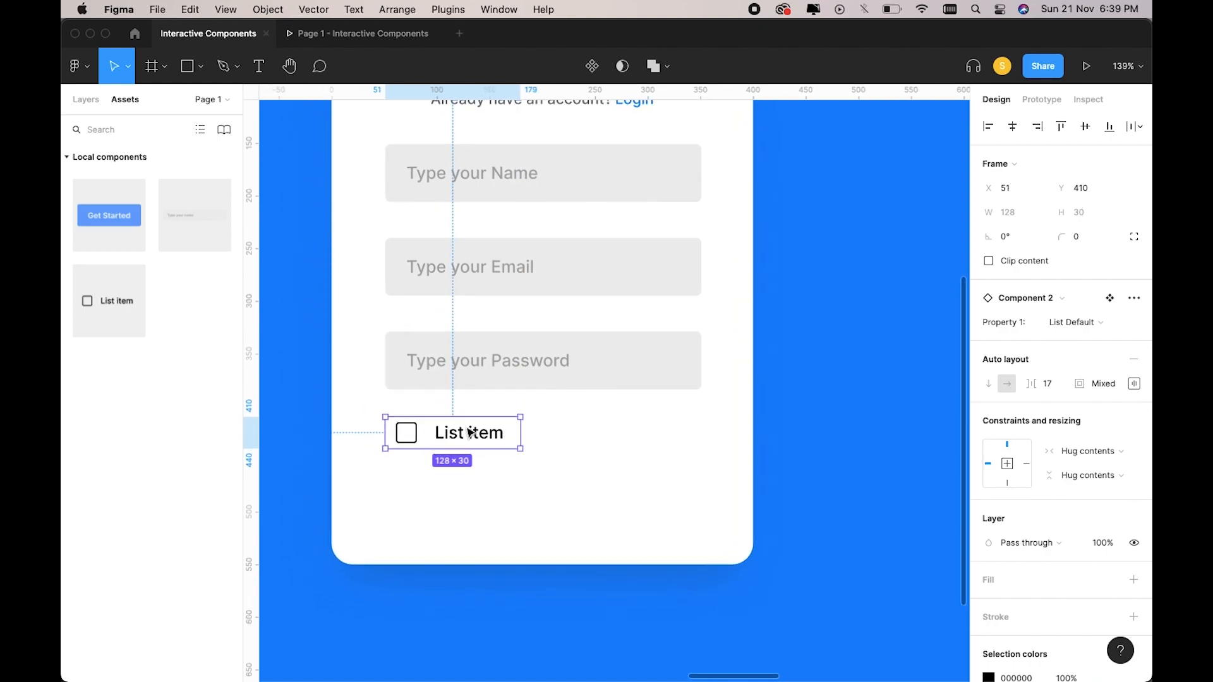
pyautogui.hscroll(-3, 536, 433)
pyautogui.doubleClick(504, 434)
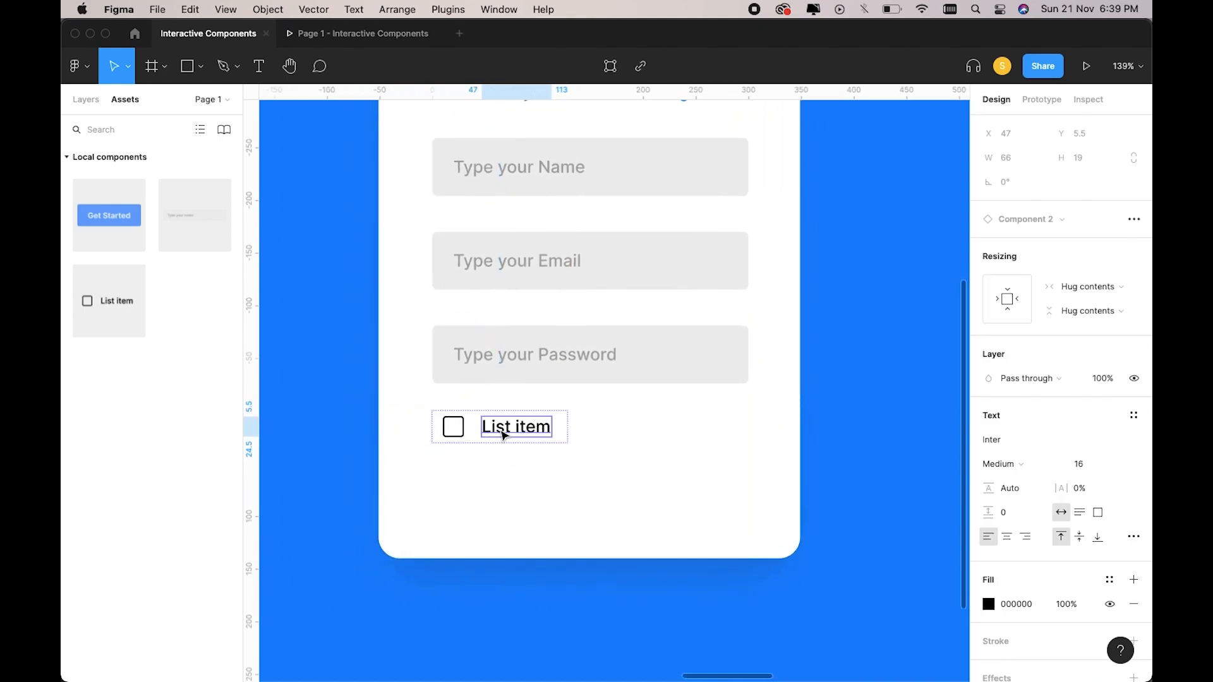
pyautogui.doubleClick(504, 434)
pyautogui.press('BackSpace')
pyautogui.write('I Agree to t')
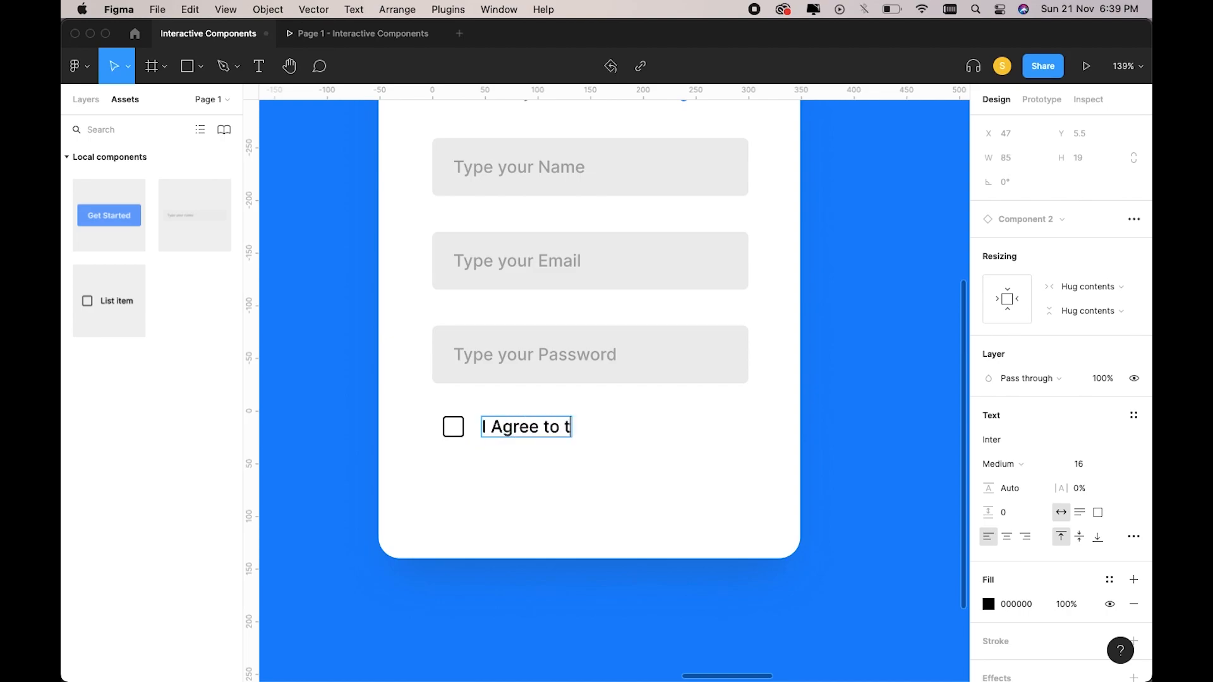
pyautogui.write('he Conditions')
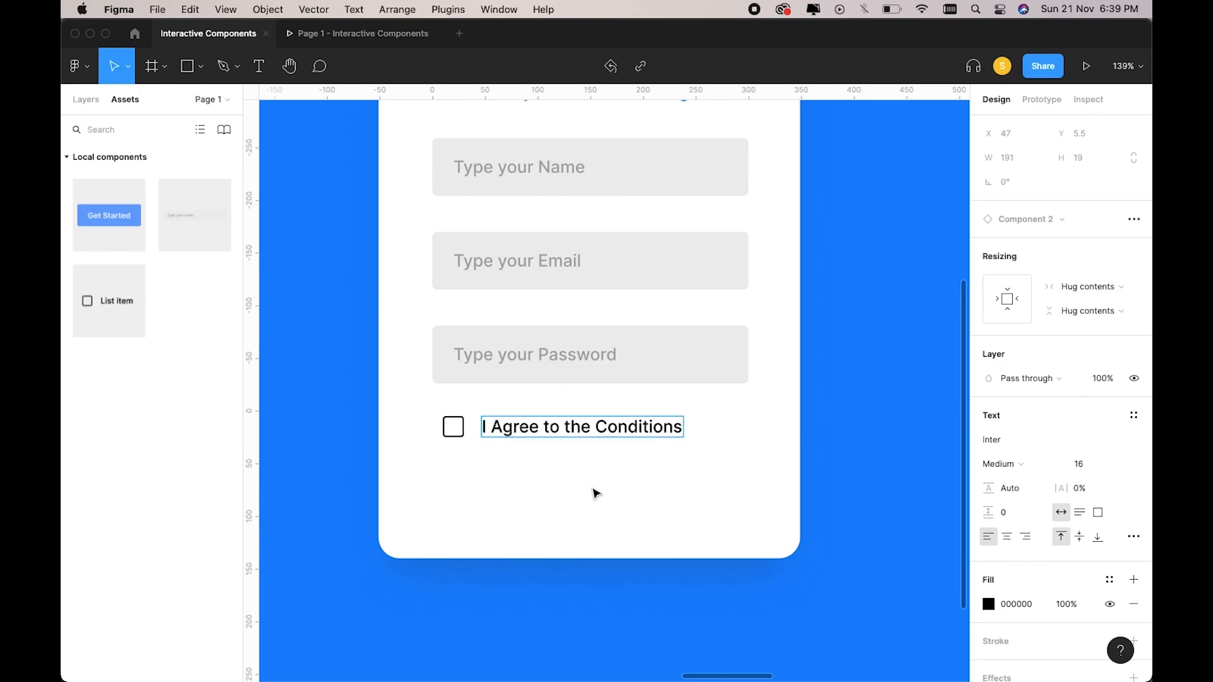
pyautogui.press('Escape')
pyautogui.press('Escape')
pyautogui.rightClick(592, 489)
pyautogui.press('Escape')
# Correct the label to read 'I Agree to the Terms and Conditions'.
pyautogui.click(610, 433)
pyautogui.doubleClick(611, 434)
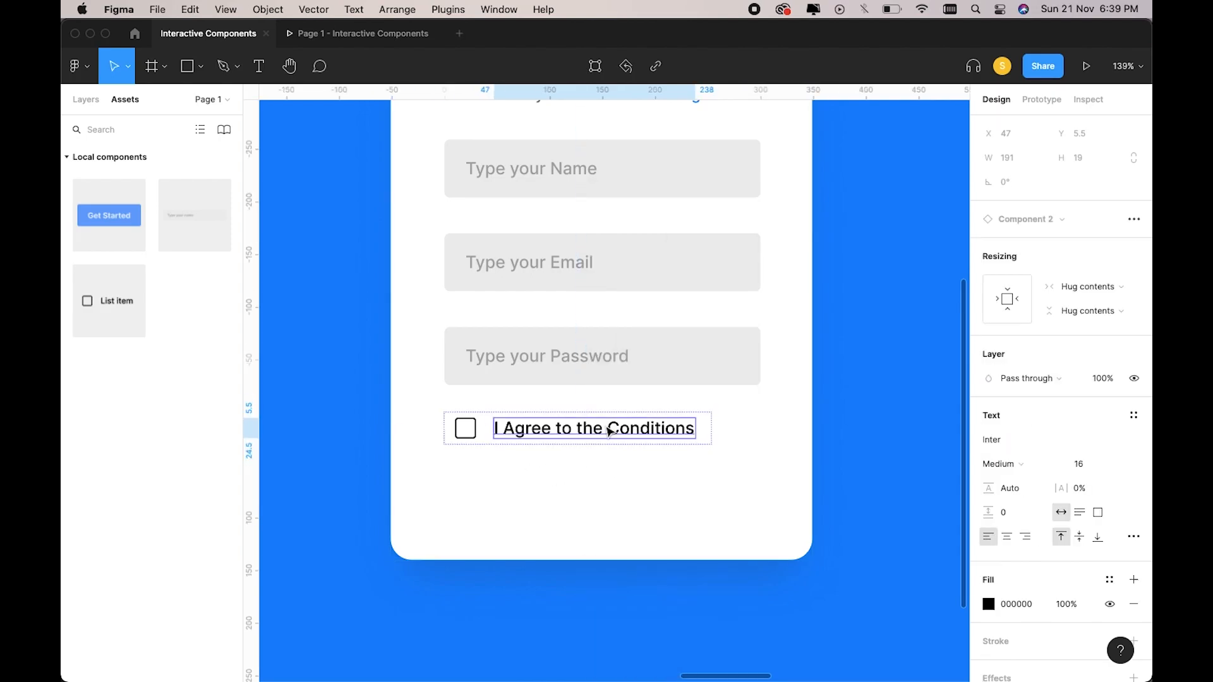
pyautogui.doubleClick(600, 432)
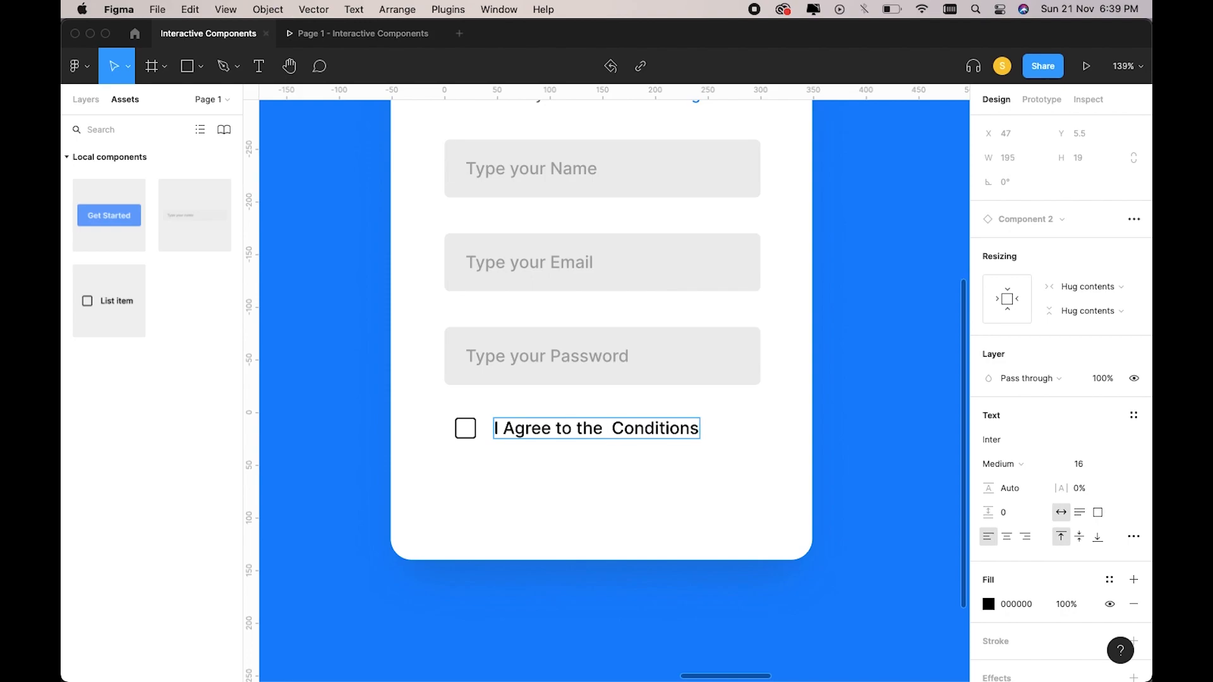
pyautogui.press('BackSpace')
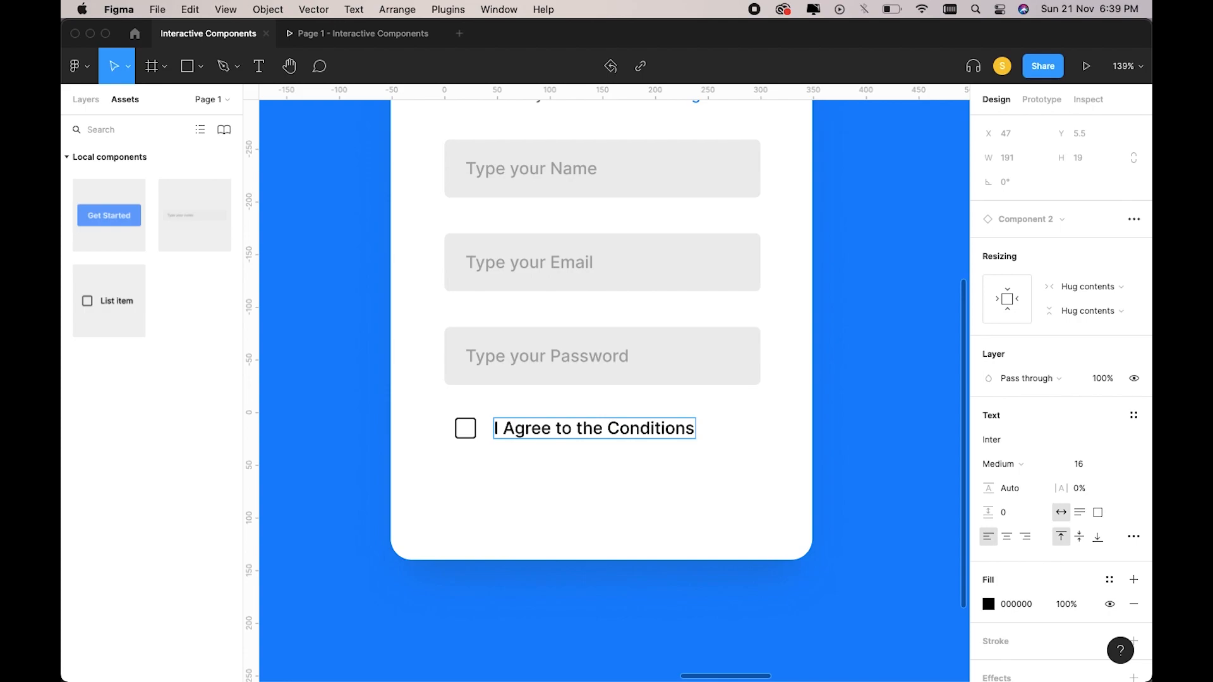
pyautogui.write('f')
pyautogui.press('BackSpace')
pyautogui.press('BackSpace')
pyautogui.write('Te')
pyautogui.press('BackSpace')
pyautogui.press('BackSpace')
pyautogui.write('Terms and')
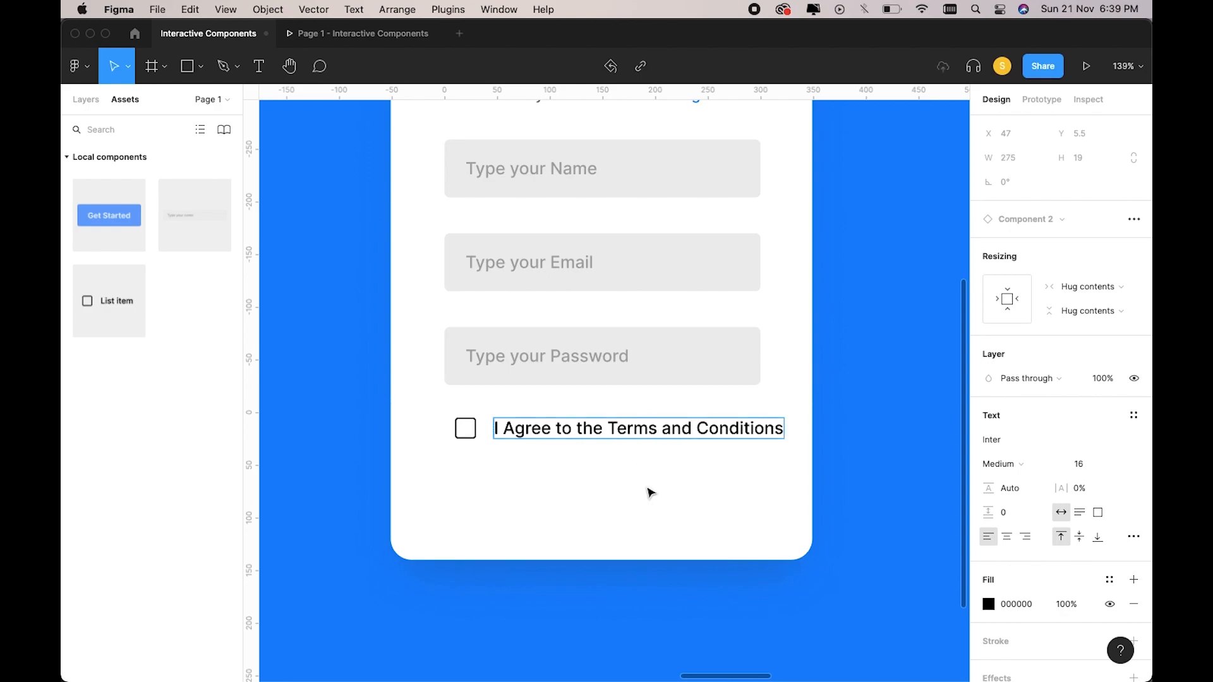
pyautogui.press('Escape')
# Centre the checkbox row horizontally on the sign-up card.
pyautogui.click(565, 454)
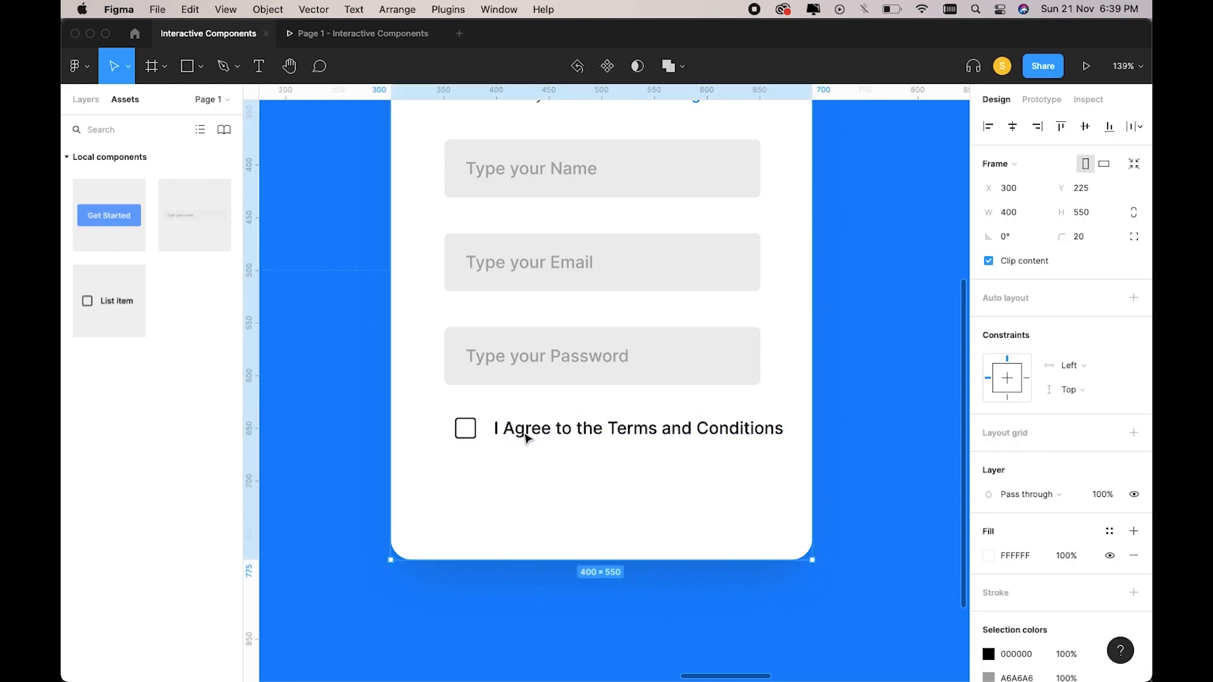
pyautogui.click(552, 434)
pyautogui.click(1012, 127)
pyautogui.scroll(1, 668, 471)
pyautogui.click(636, 524)
pyautogui.scroll(-4, 636, 524)
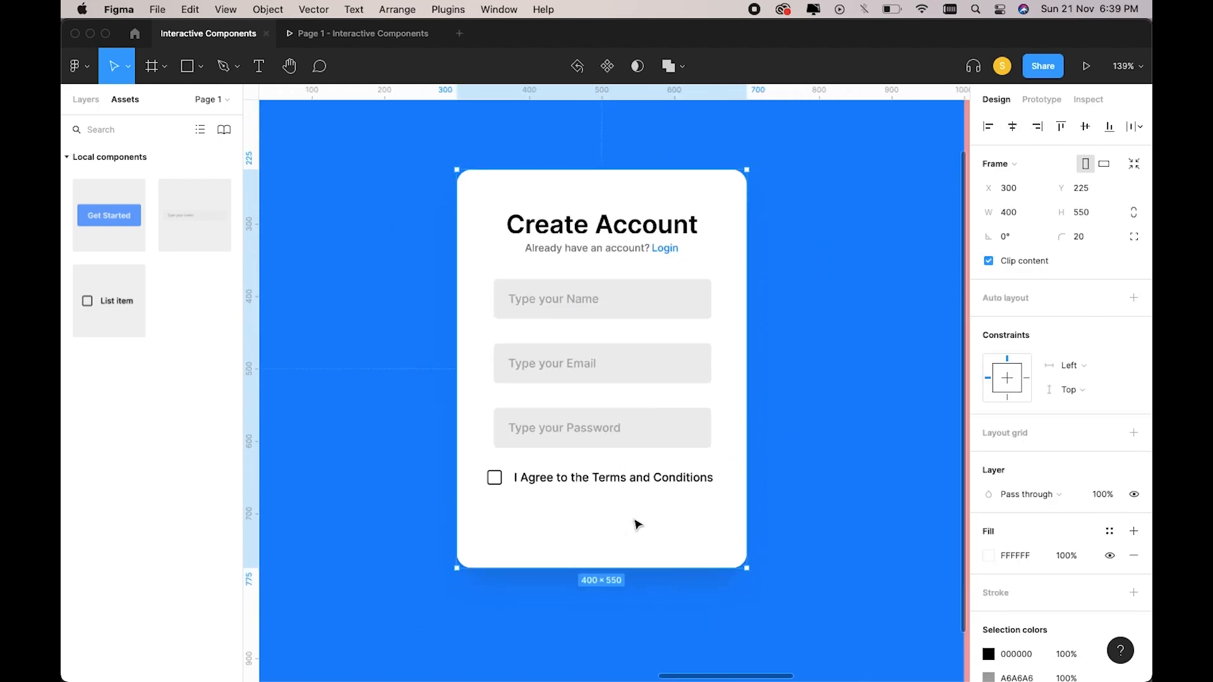
pyautogui.scroll(5, 567, 487)
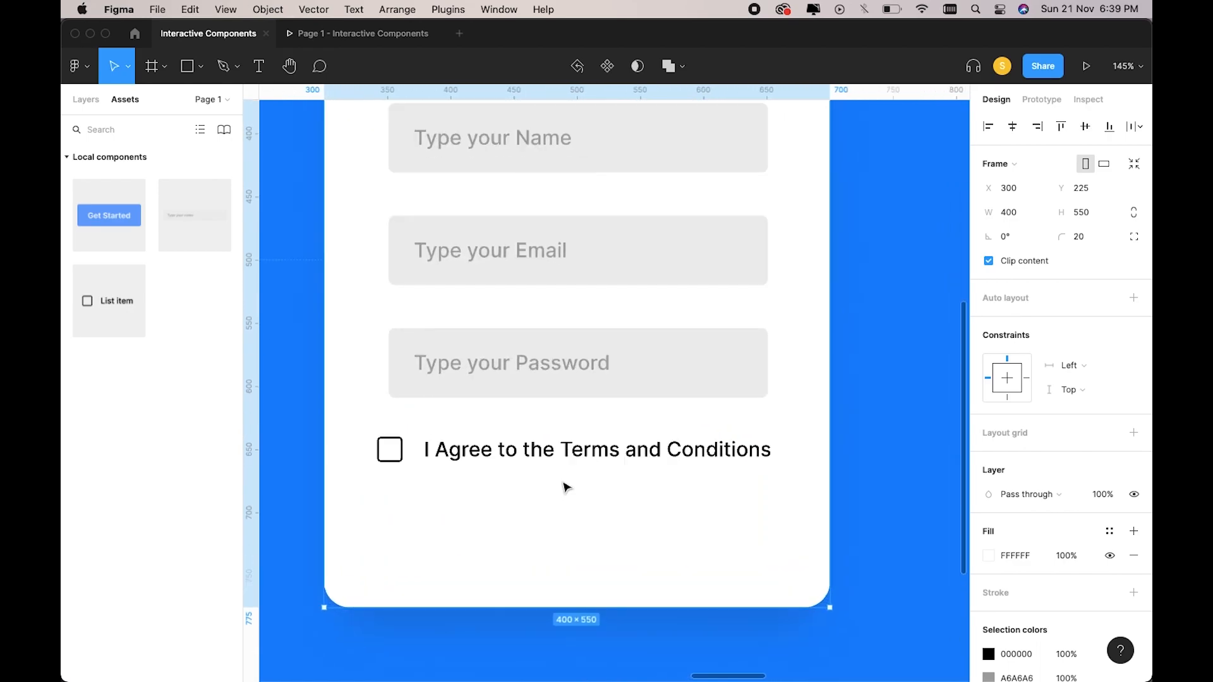
# Place the Button States component below the terms checkbox and relabel it 'Create Account'.
pyautogui.moveTo(108, 220); pyautogui.dragTo(556, 482)
pyautogui.click(1011, 131)
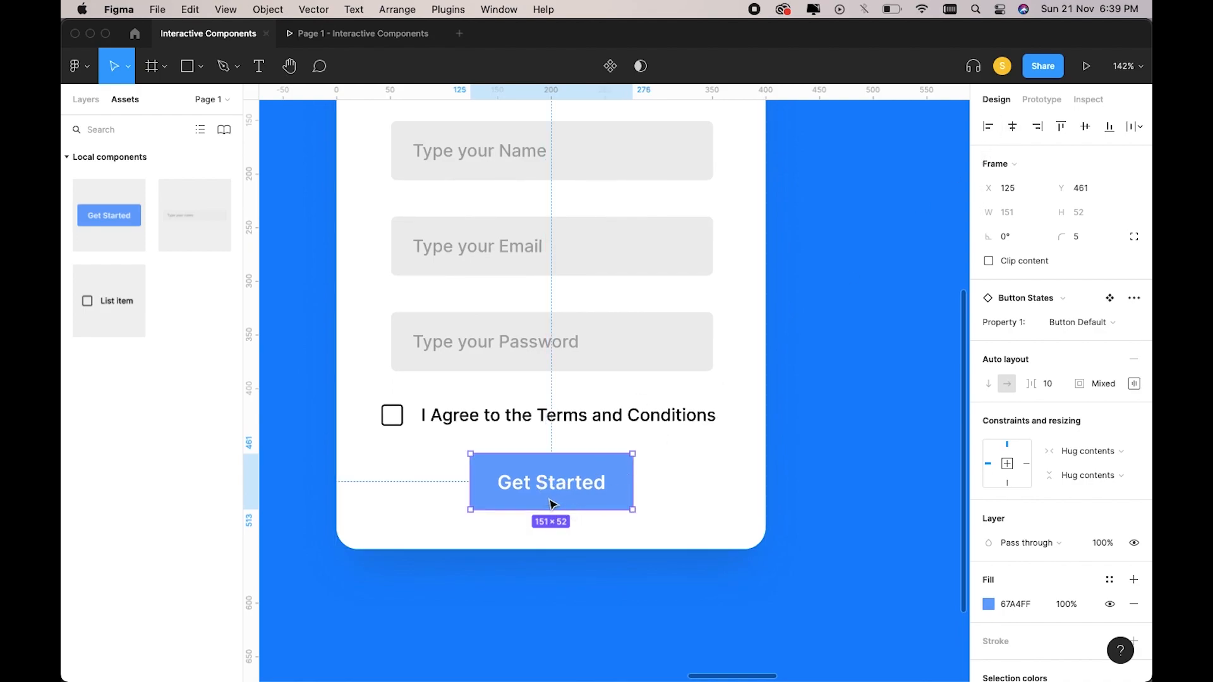
pyautogui.doubleClick(569, 489)
pyautogui.press('Return')
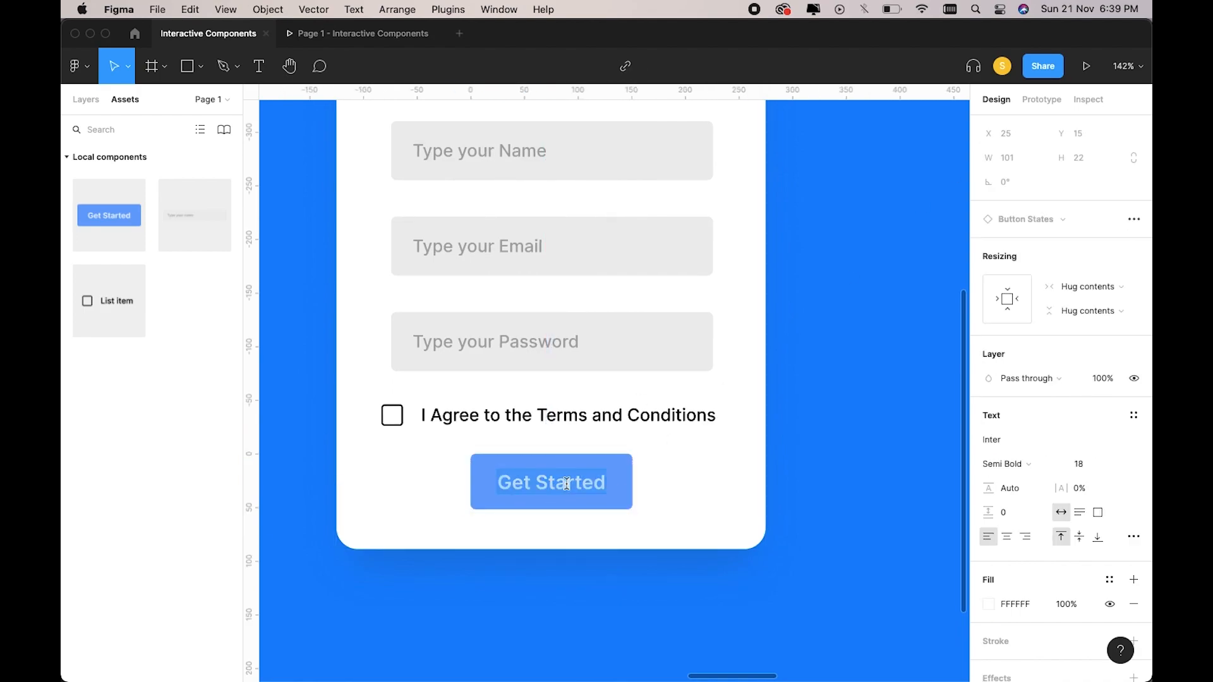
pyautogui.write('Create Account')
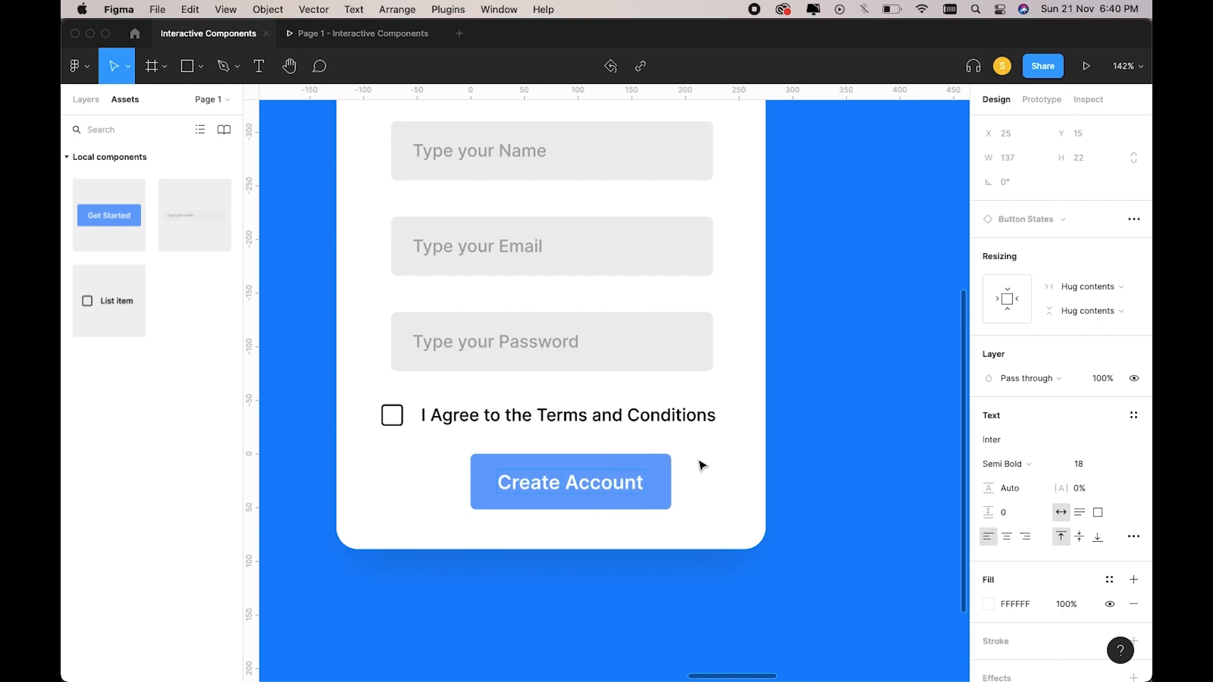
pyautogui.press('Escape')
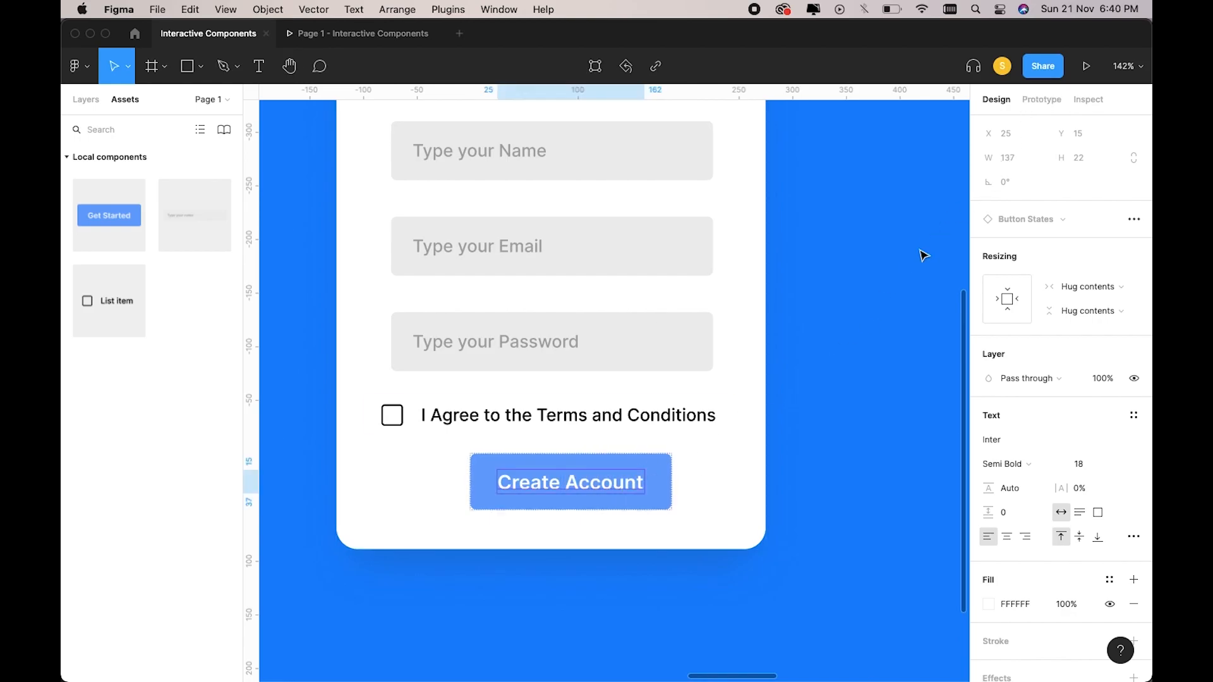
# Centre the Create Account button horizontally within the sign-up card.
pyautogui.click(798, 396)
pyautogui.click(653, 487)
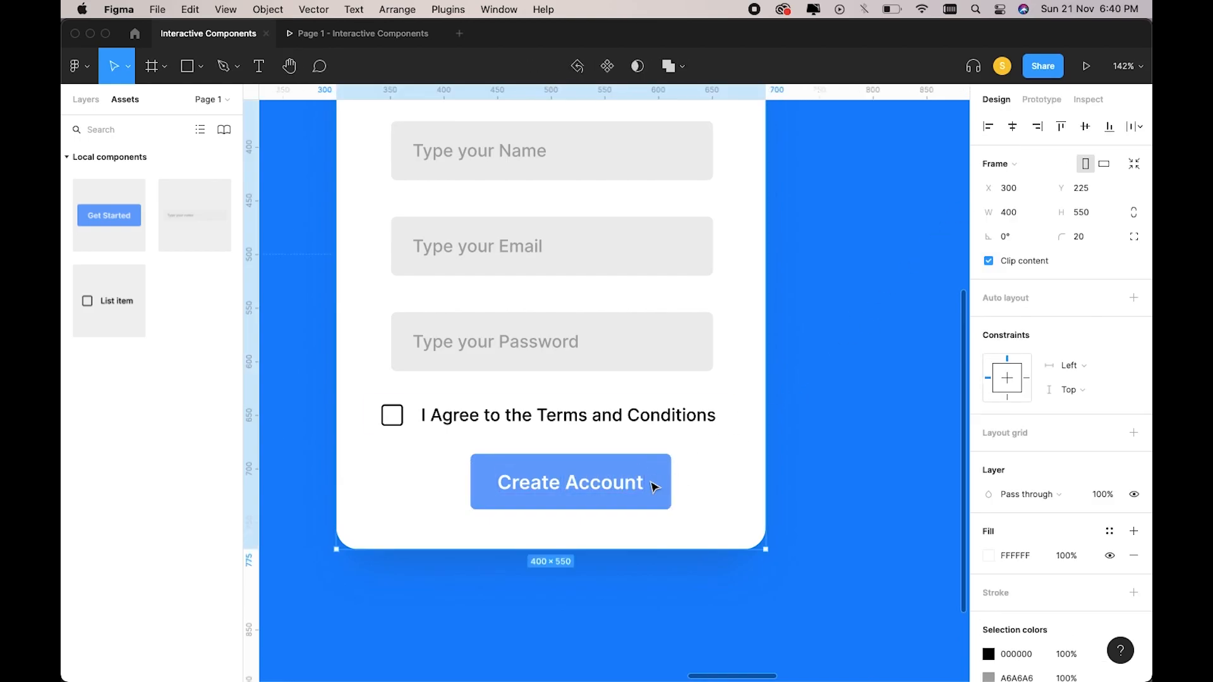
pyautogui.click(653, 487)
pyautogui.click(1012, 127)
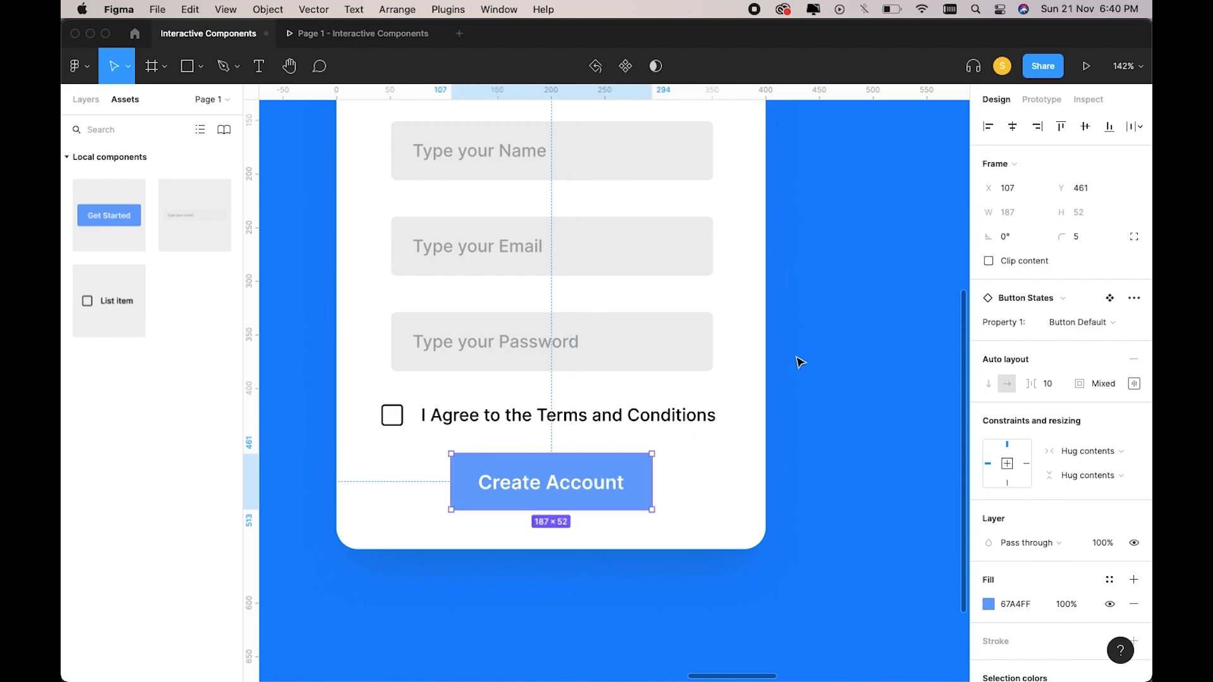
pyautogui.click(800, 362)
pyautogui.scroll(-4, 800, 361)
pyautogui.scroll(2, 799, 361)
pyautogui.scroll(1, 544, 260)
pyautogui.scroll(-3, 545, 260)
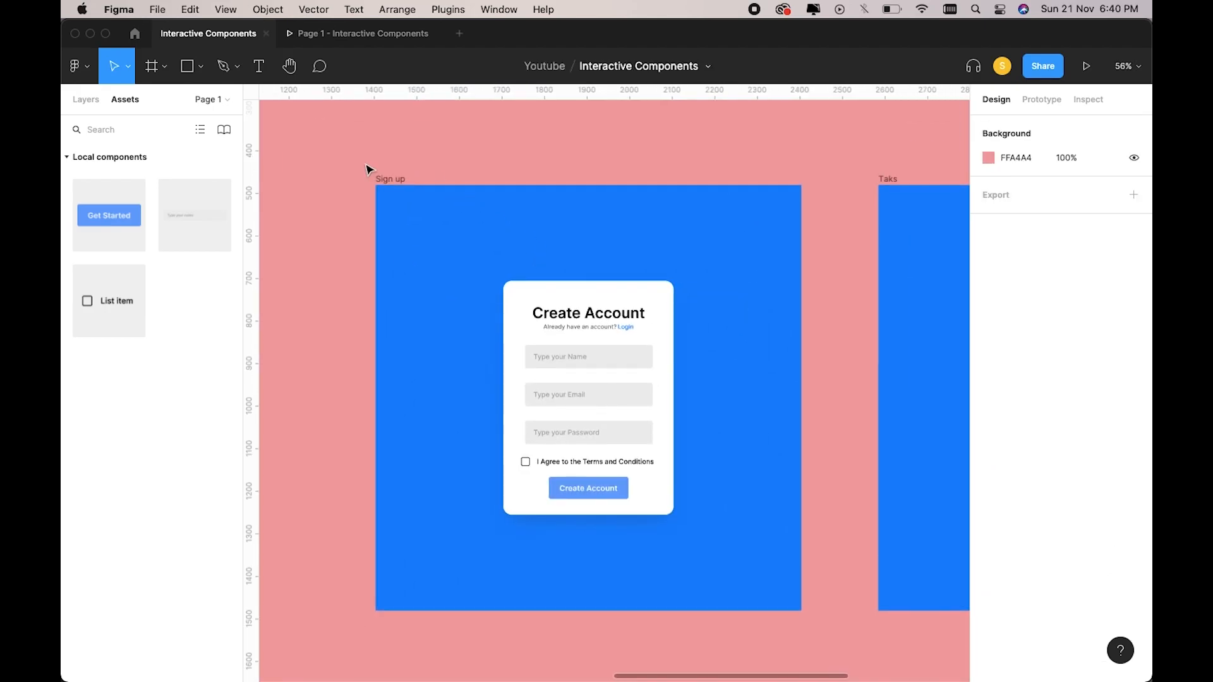
pyautogui.click(398, 187)
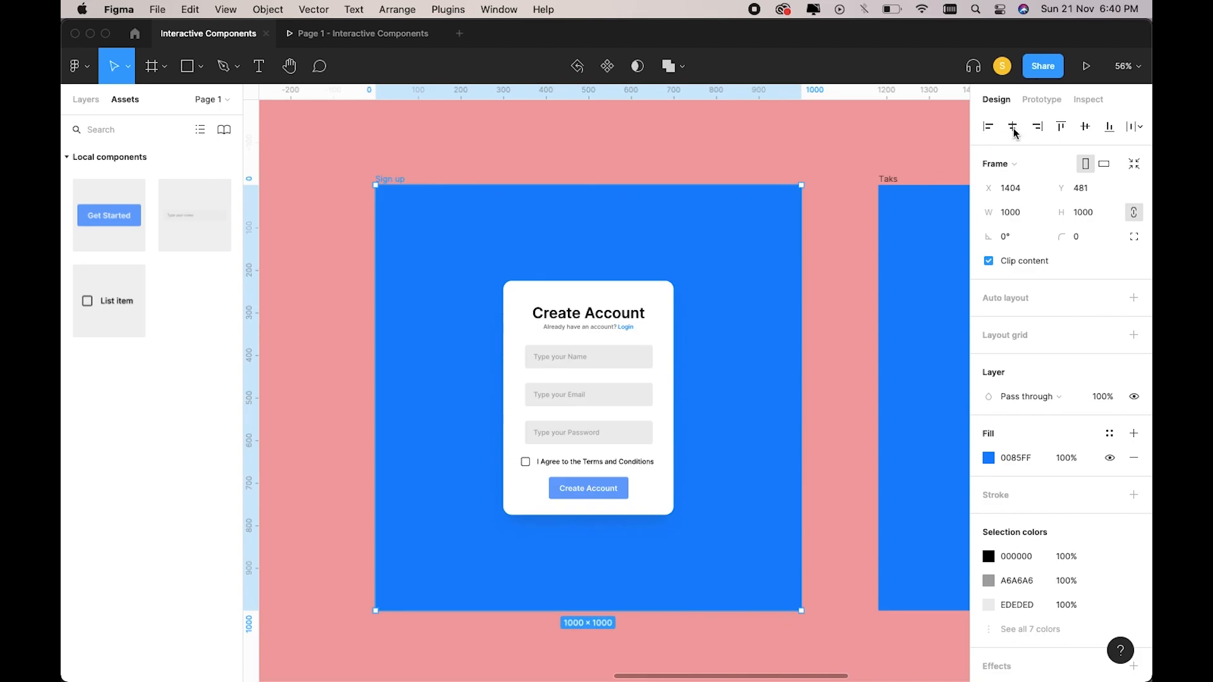
pyautogui.click(1086, 66)
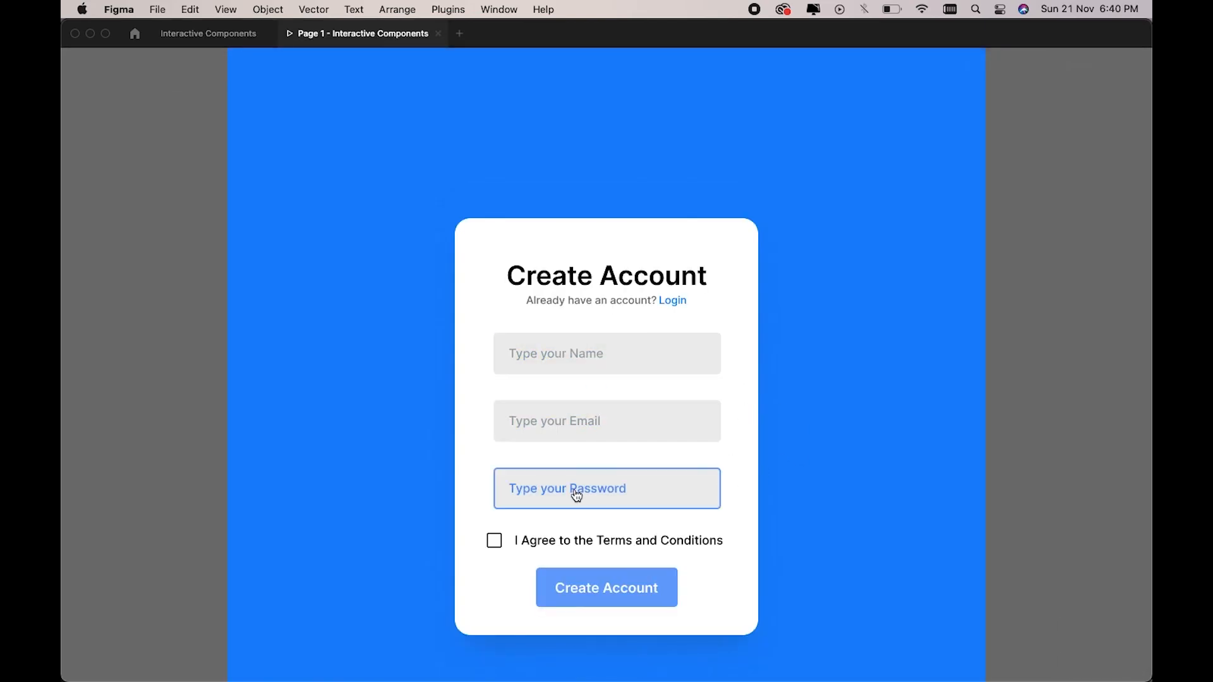
pyautogui.click(582, 357)
pyautogui.click(566, 422)
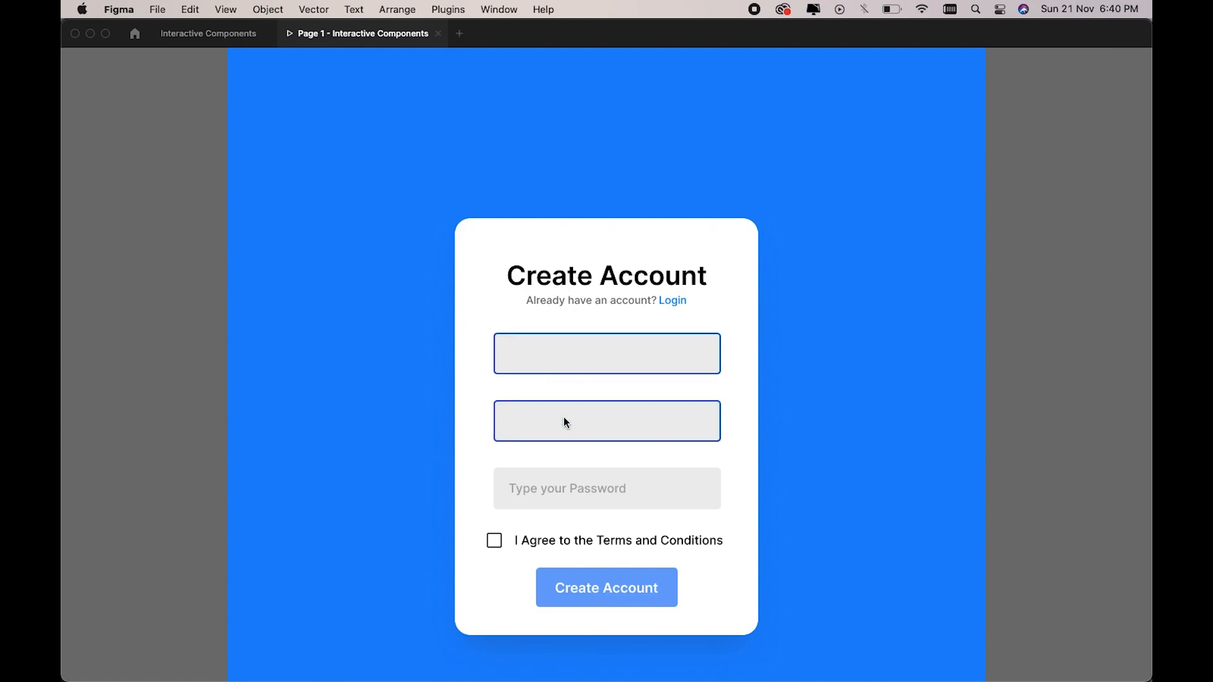
pyautogui.click(561, 502)
pyautogui.click(494, 542)
pyautogui.click(215, 34)
# Change the third input-field variant's fill from light grey to white (FFFFFF).
pyautogui.hscroll(-10, 613, 337)
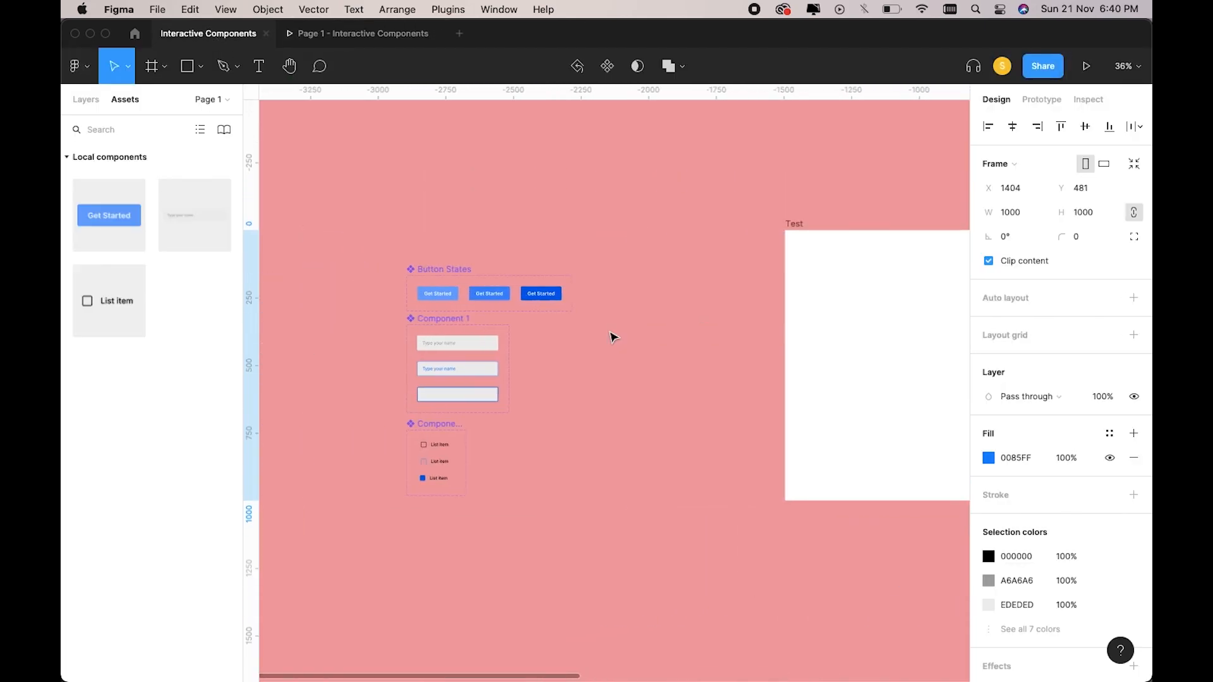
pyautogui.scroll(5, 612, 337)
pyautogui.click(593, 434)
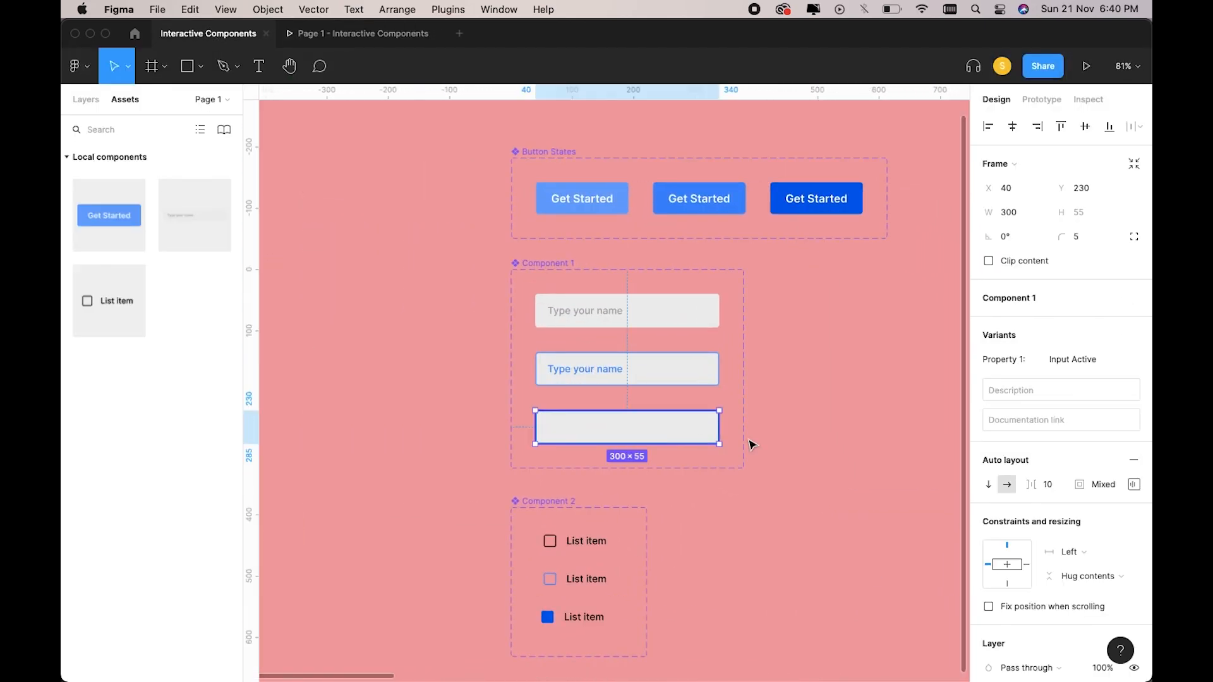
pyautogui.scroll(-8, 1037, 382)
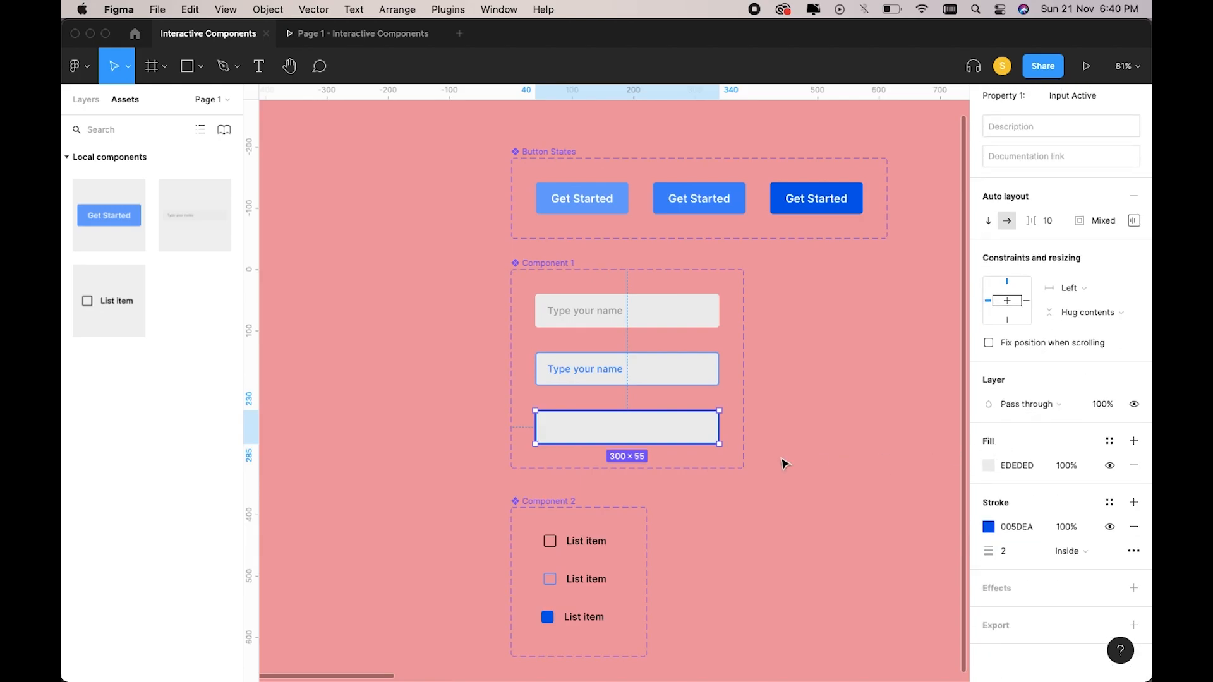
pyautogui.click(991, 467)
pyautogui.moveTo(807, 332); pyautogui.dragTo(706, 195)
pyautogui.click(412, 405)
# Check the white field in the prototype preview, then return to the design editor.
pyautogui.hscroll(12, 411, 405)
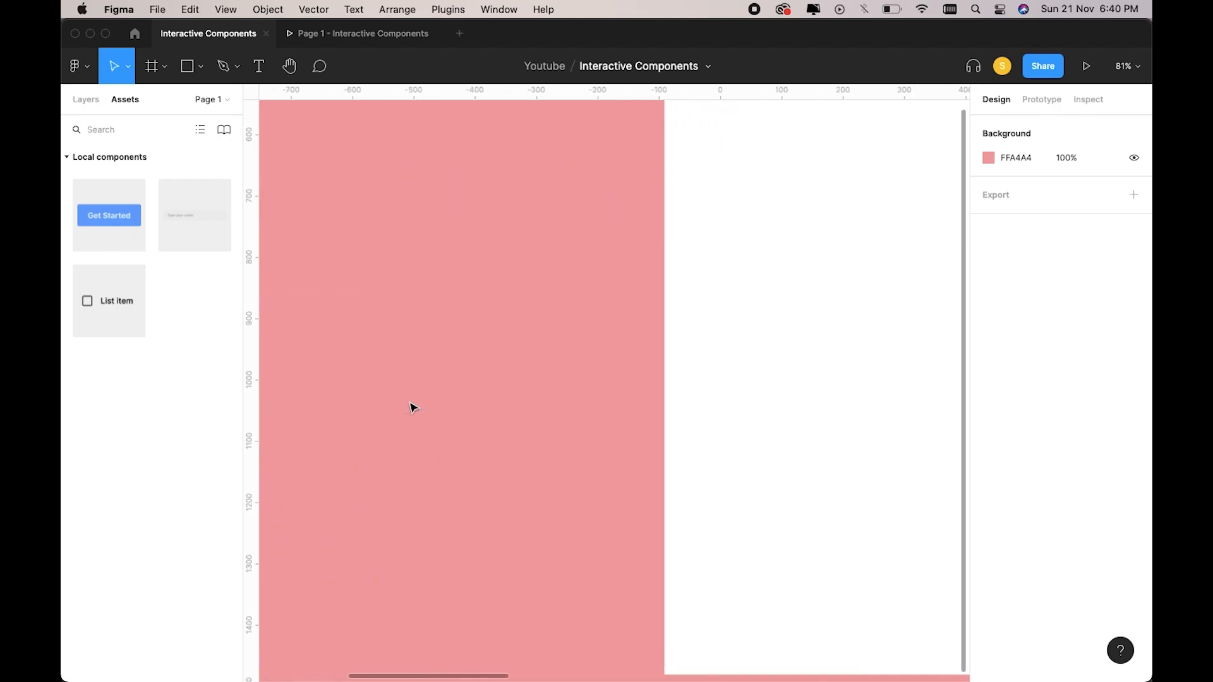
pyautogui.click(347, 42)
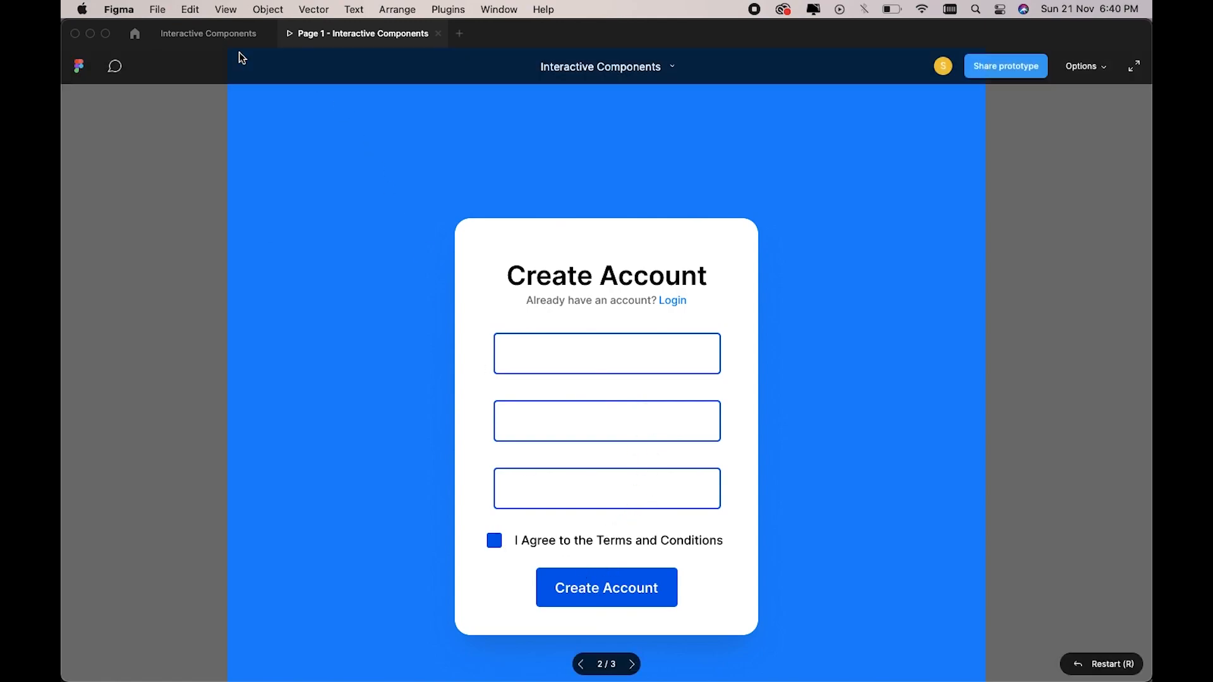
pyautogui.click(227, 33)
pyautogui.click(531, 221)
pyautogui.hscroll(6, 569, 240)
pyautogui.scroll(5, 656, 303)
# Place a List item row on the Today's tasks card labelled 'Design Work'.
pyautogui.scroll(5, 655, 305)
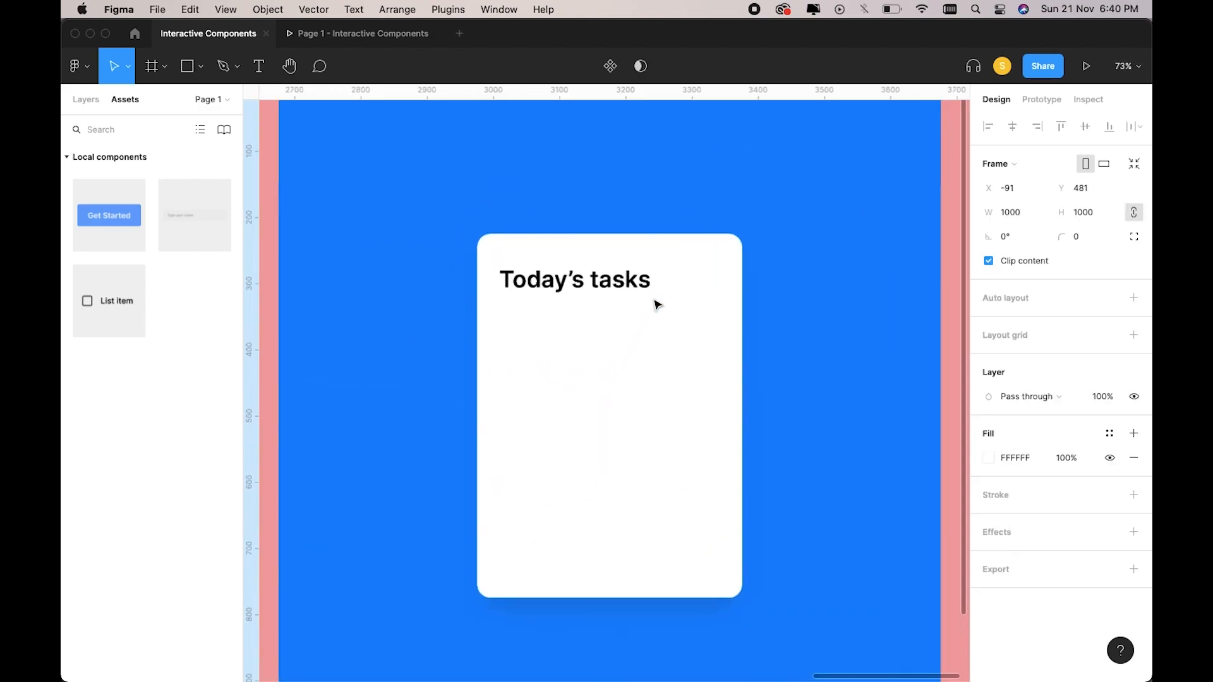
pyautogui.moveTo(126, 300); pyautogui.dragTo(525, 339)
pyautogui.doubleClick(525, 339)
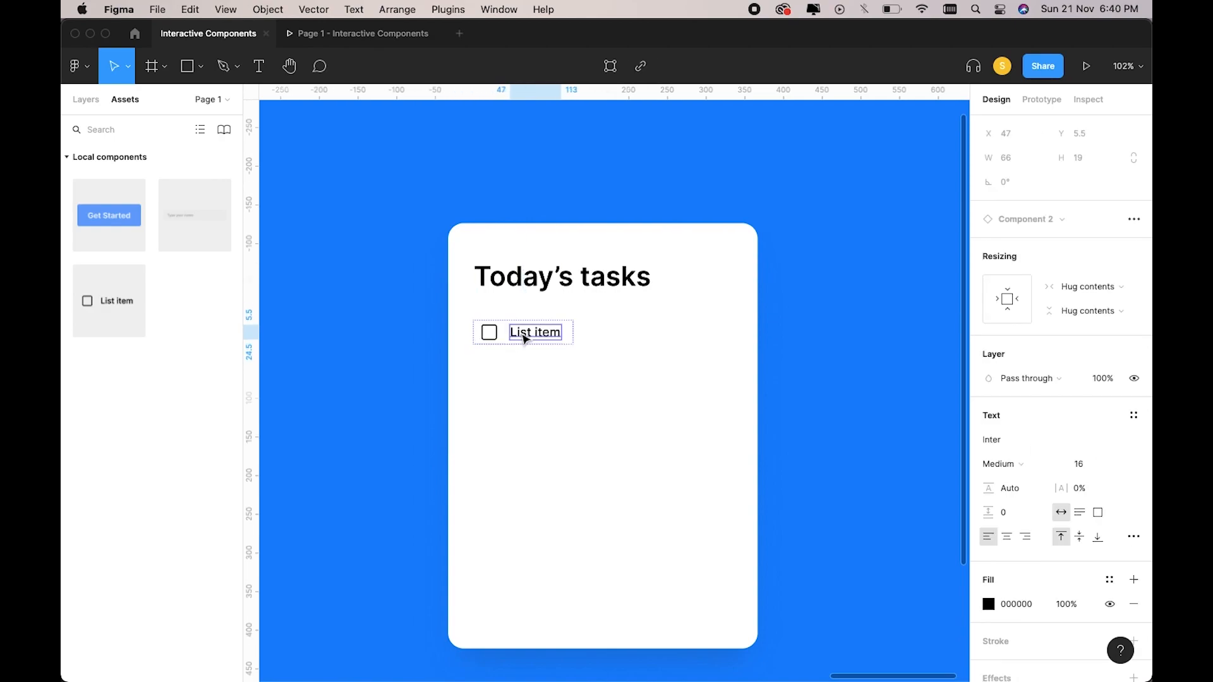
pyautogui.doubleClick(525, 332)
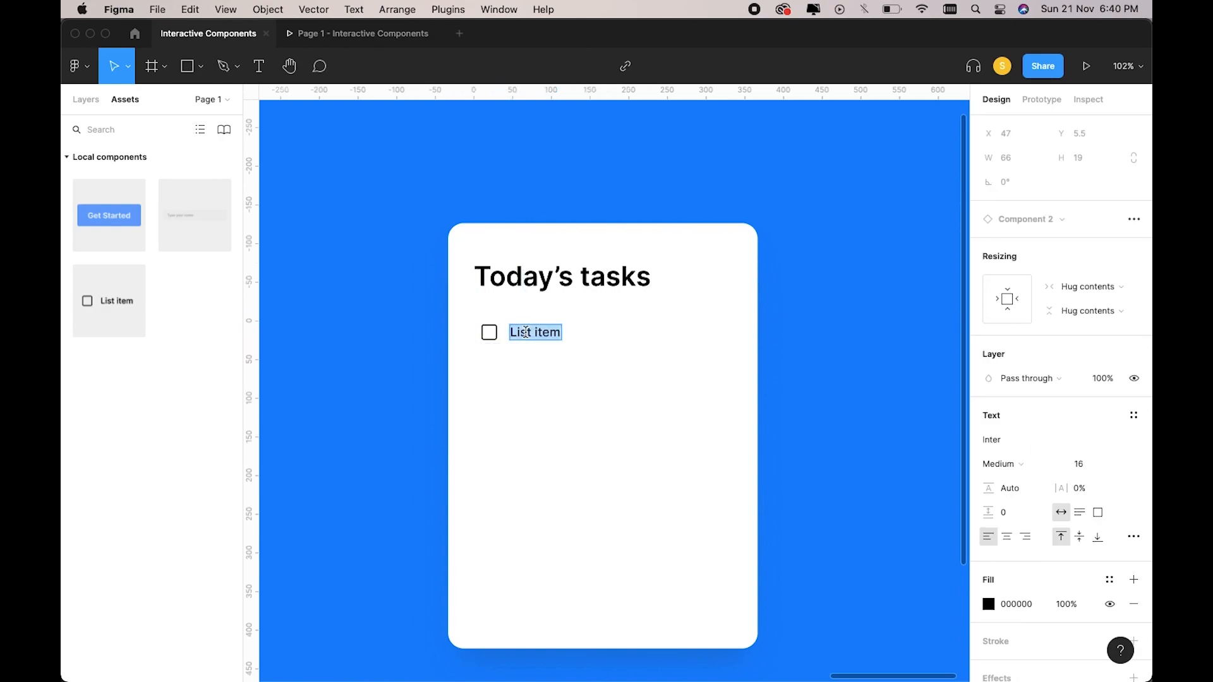
pyautogui.write('Design Work')
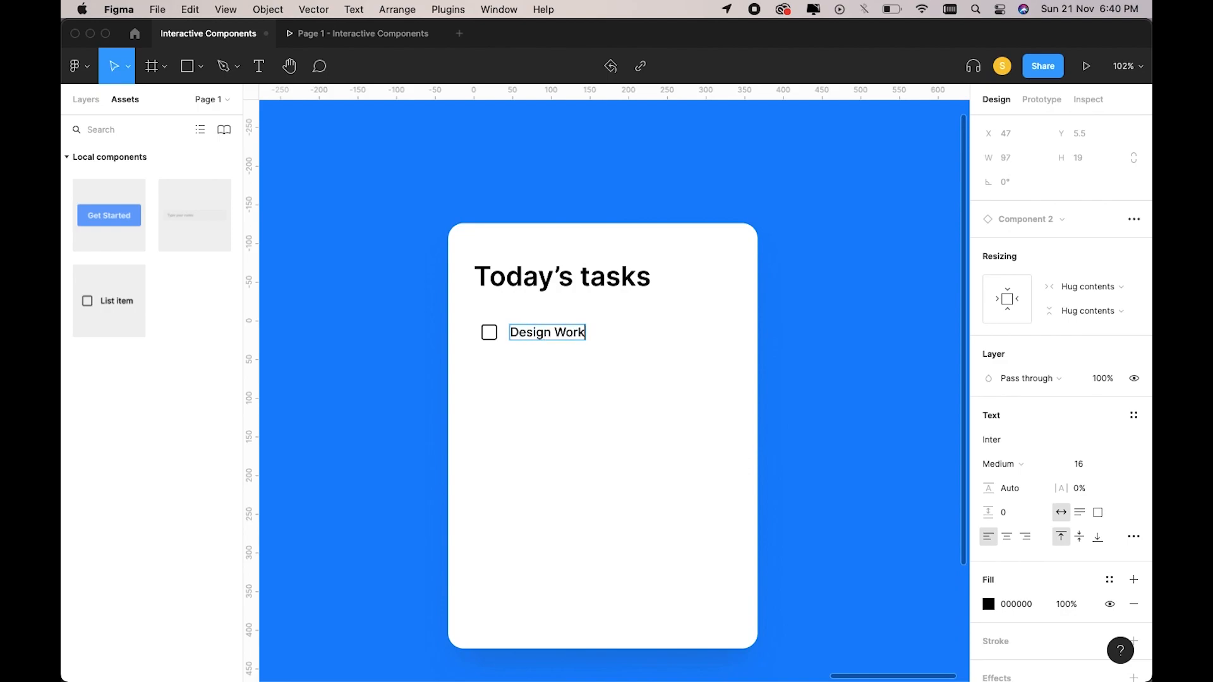
pyautogui.press('Escape')
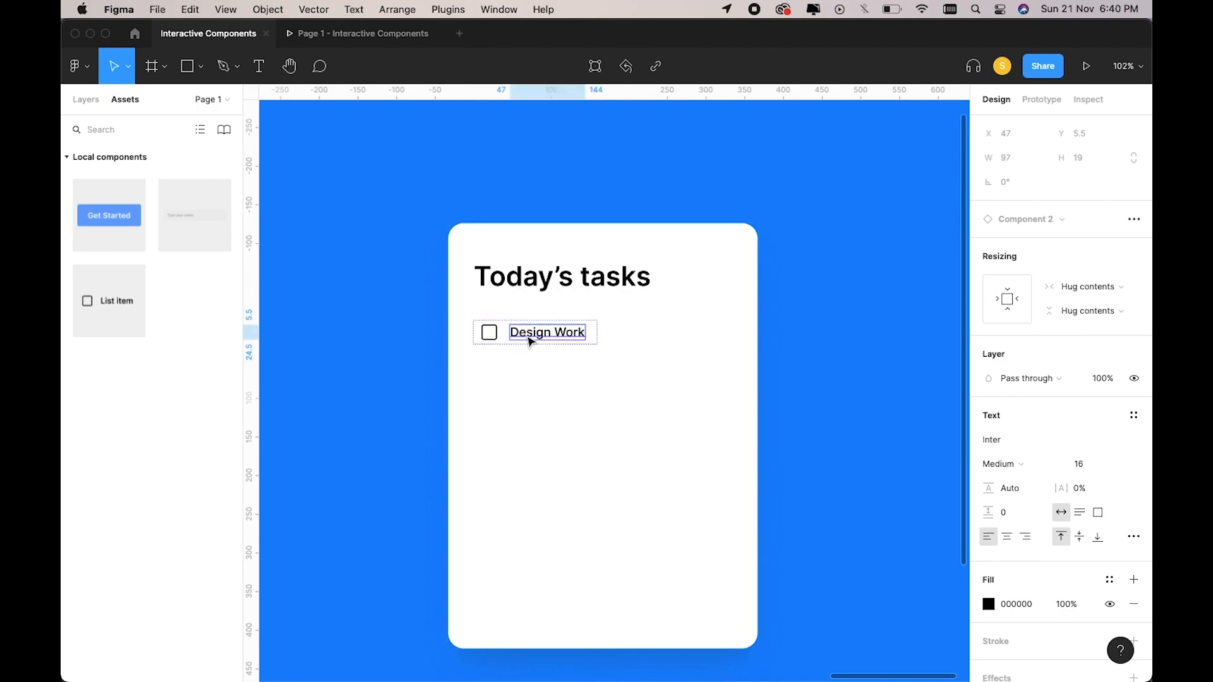
pyautogui.moveTo(527, 337); pyautogui.dragTo(527, 325)
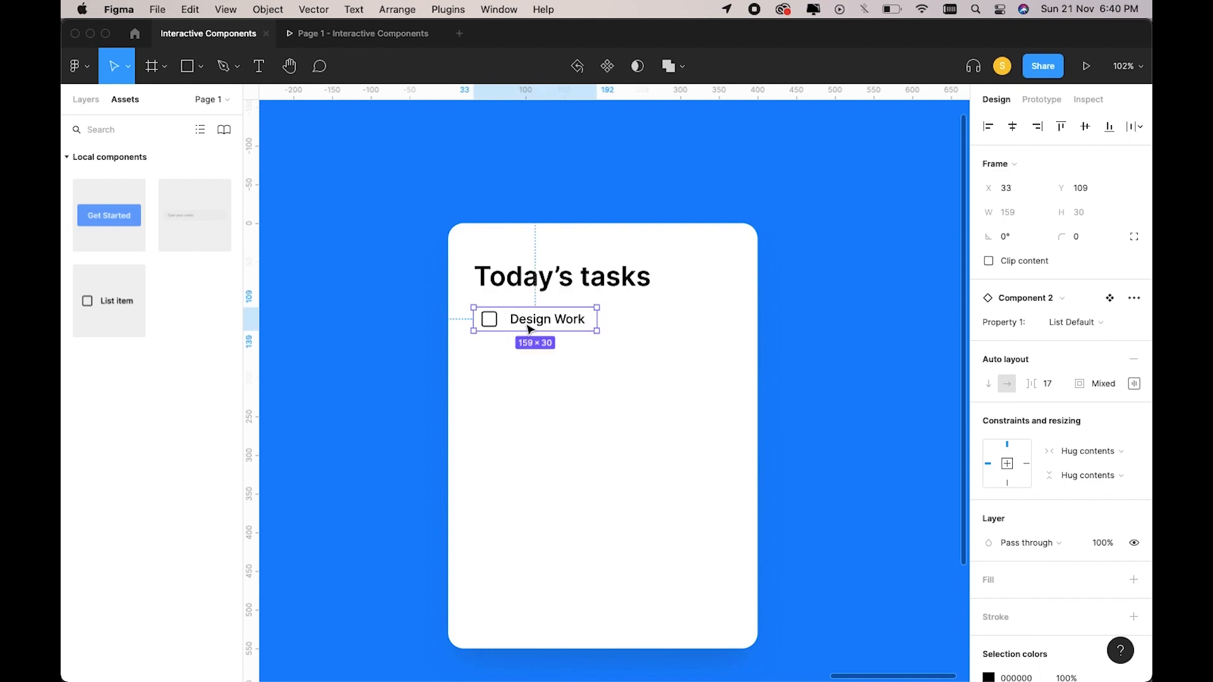
# Duplicate the Design Work row below it and rename the copy 'Gym'.
pyautogui.scroll(3, 530, 327)
pyautogui.press('super+d')
pyautogui.moveTo(527, 323); pyautogui.dragTo(530, 367)
pyautogui.doubleClick(530, 366)
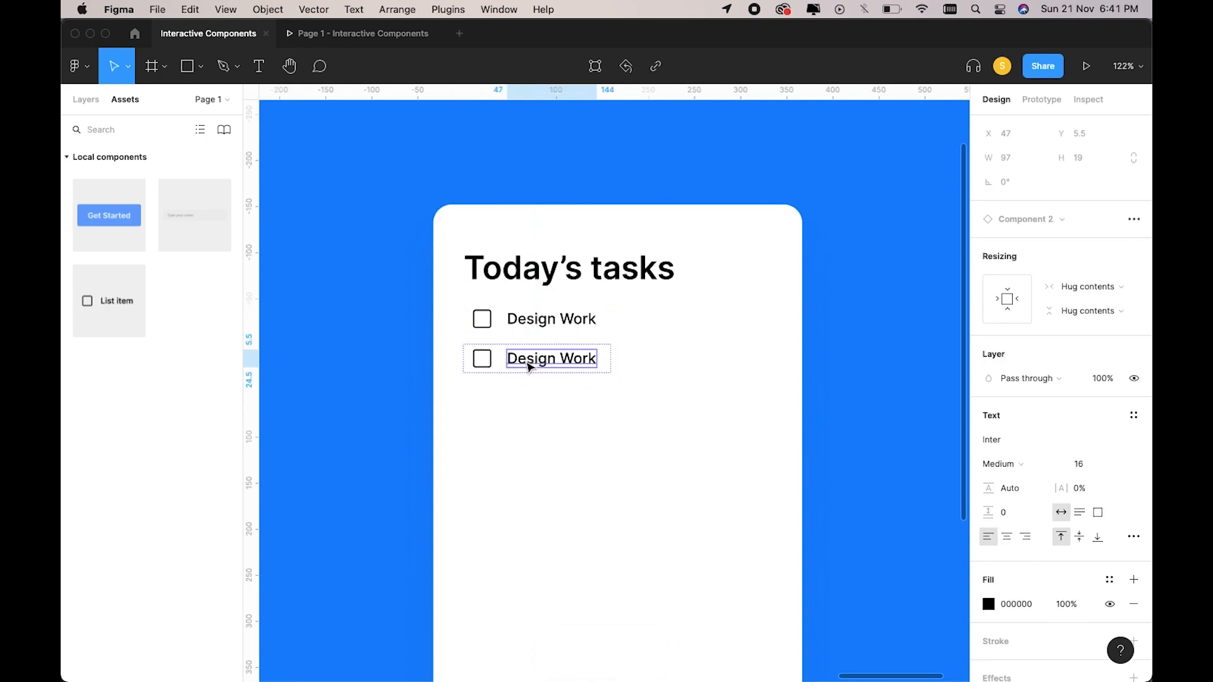
pyautogui.doubleClick(527, 360)
pyautogui.write('Gy')
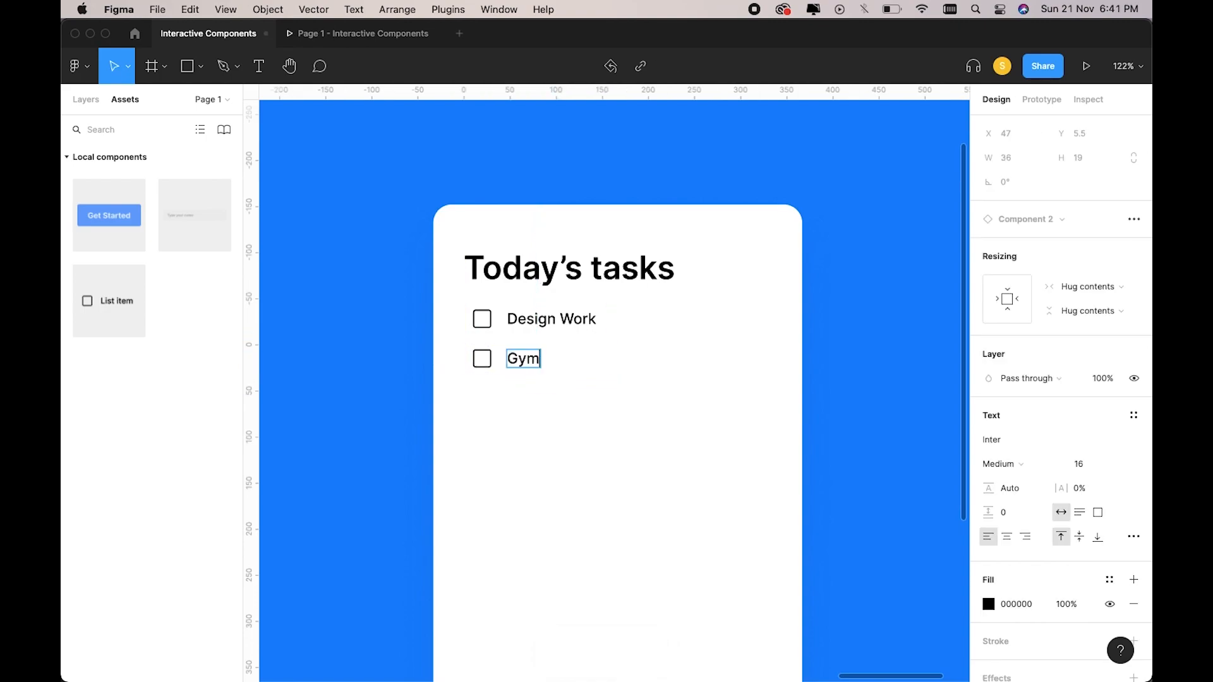
pyautogui.write('m')
pyautogui.press('Escape')
# Add a third row below Gym labelled 'Food'.
pyautogui.press('super+d')
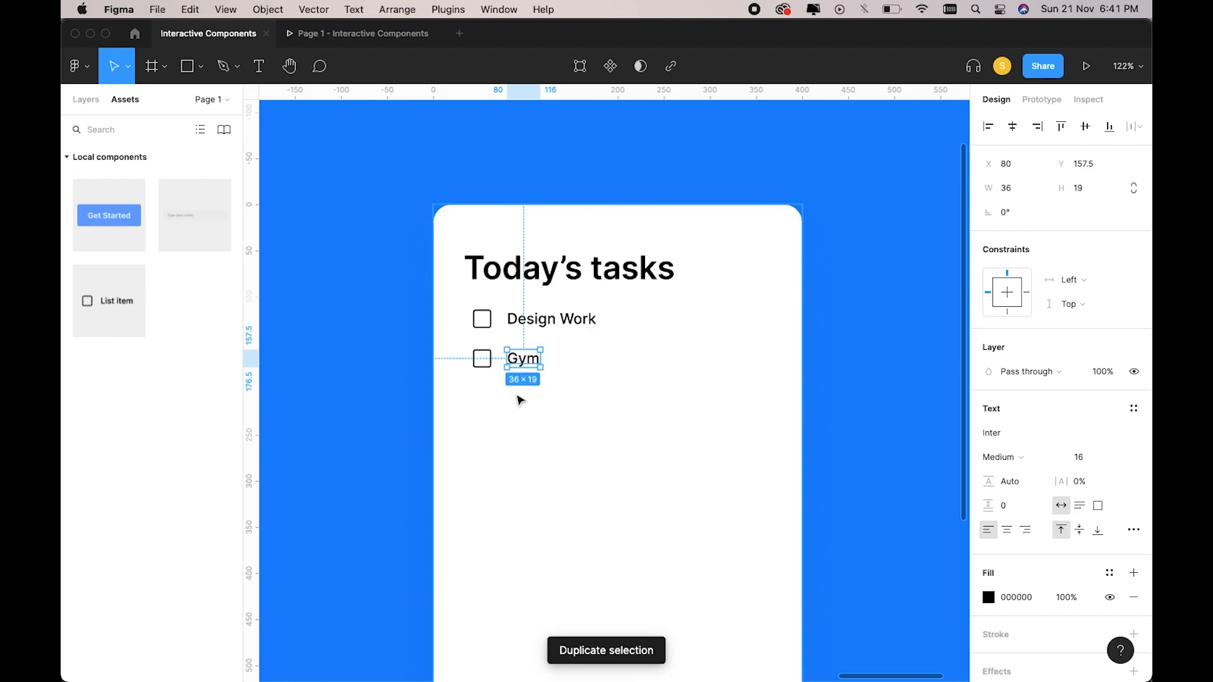
pyautogui.click(517, 360)
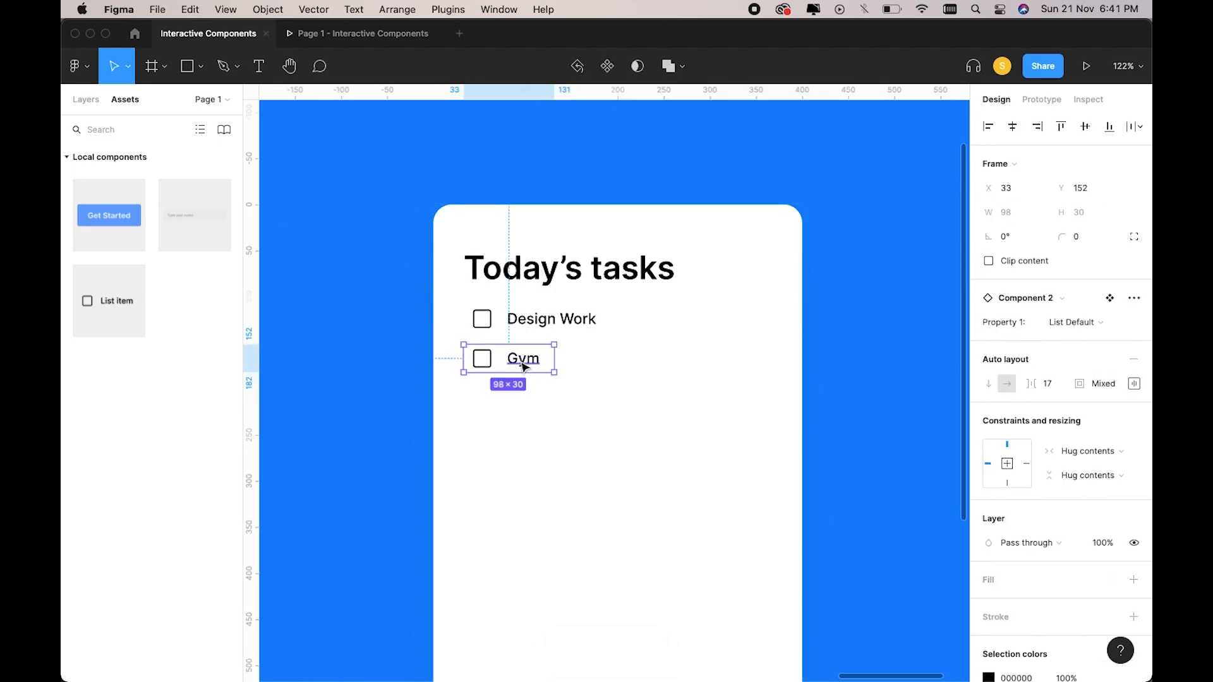
pyautogui.press('super+d')
pyautogui.moveTo(523, 365); pyautogui.dragTo(523, 401)
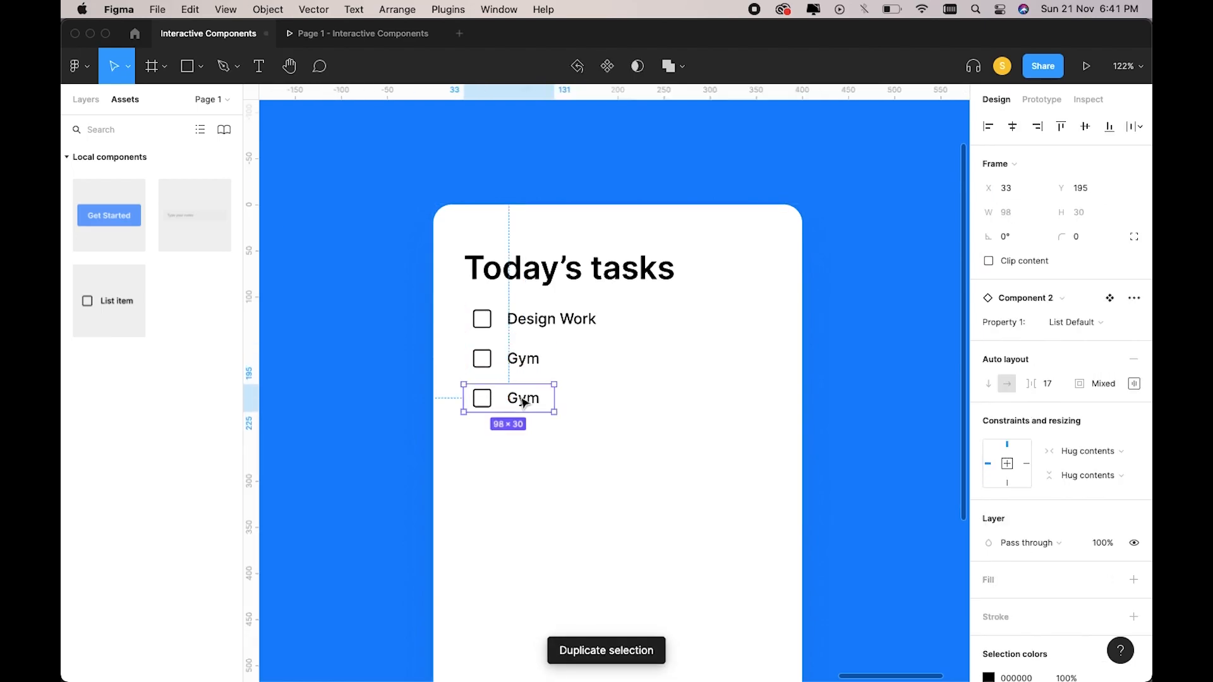
pyautogui.doubleClick(523, 400)
pyautogui.doubleClick(521, 398)
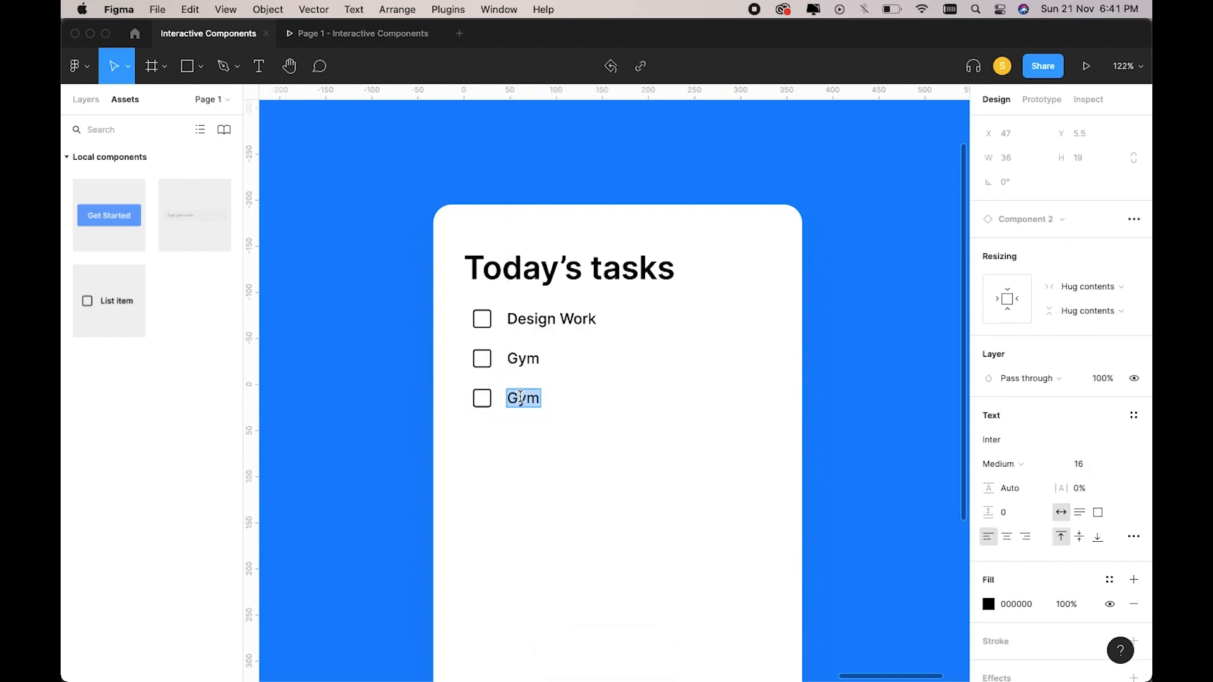
pyautogui.write('Food')
pyautogui.press('Escape')
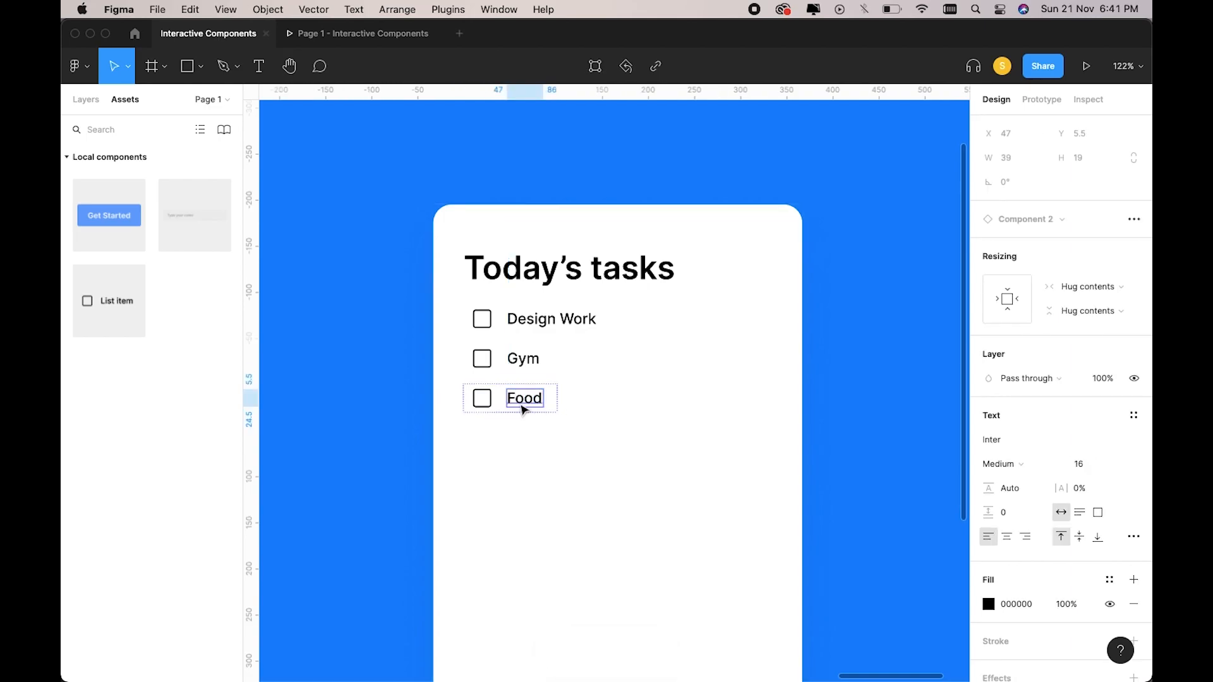
# Add a fourth row below Food labelled 'Program'.
pyautogui.click(578, 422)
pyautogui.click(517, 412)
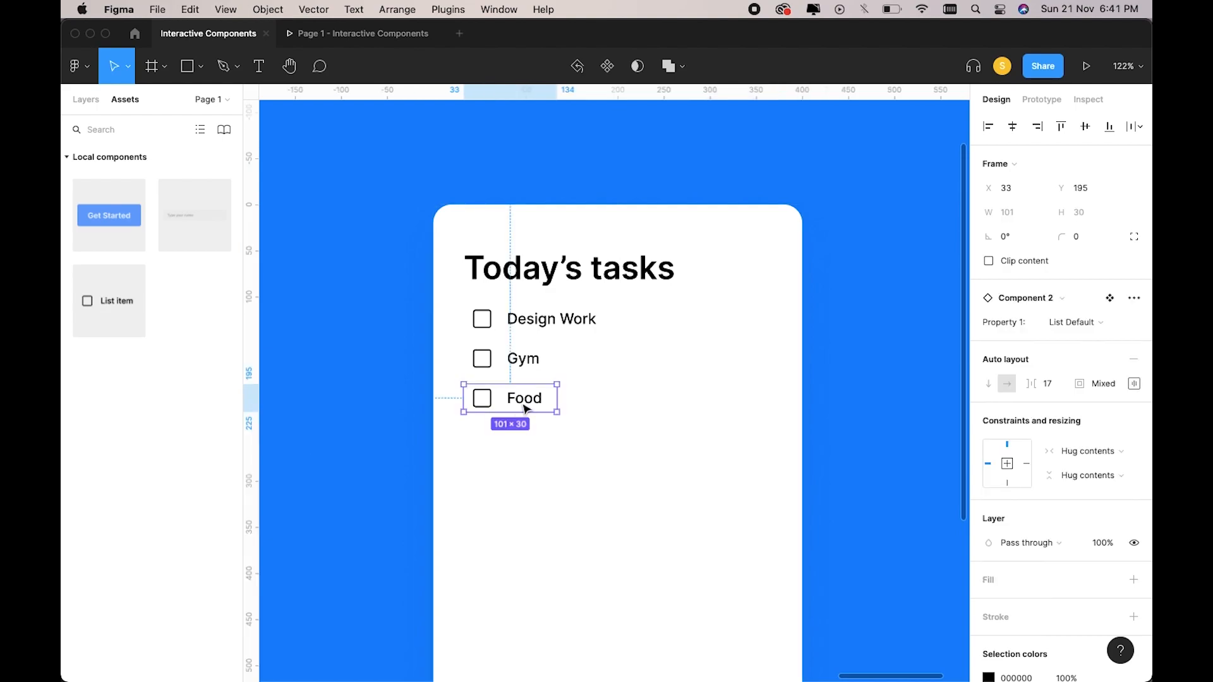
pyautogui.press('super+d')
pyautogui.moveTo(517, 408); pyautogui.dragTo(528, 445)
pyautogui.doubleClick(528, 446)
pyautogui.doubleClick(524, 441)
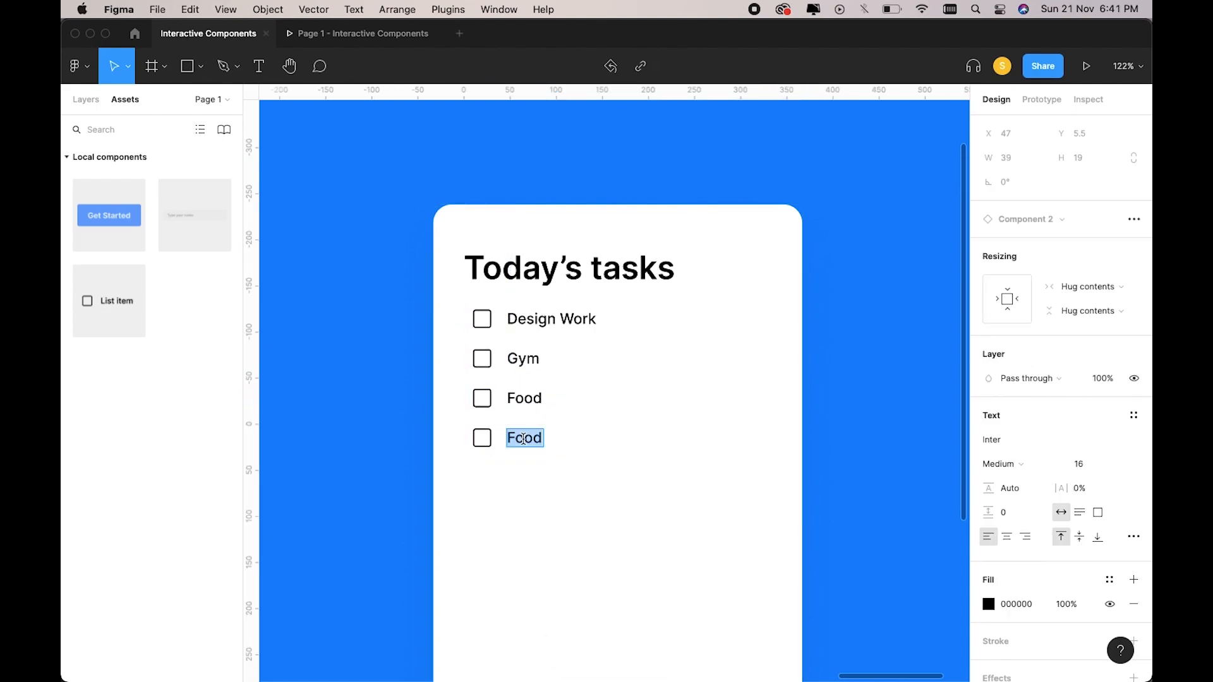
pyautogui.write('Pro')
pyautogui.click(652, 462)
pyautogui.click(652, 461)
# Move all four task rows down about 30 px on the card.
pyautogui.scroll(-5, 651, 461)
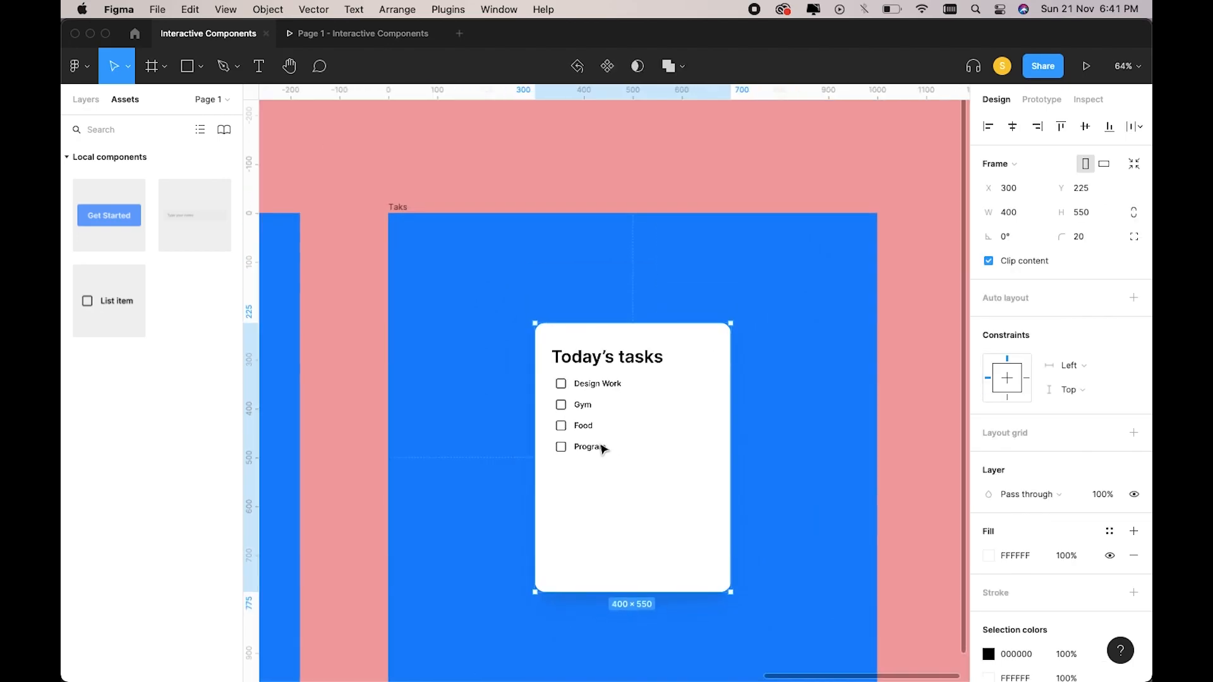
pyautogui.doubleClick(581, 447)
pyautogui.scroll(5, 578, 444)
pyautogui.keyDown('shift'); pyautogui.click(564, 412); pyautogui.keyUp('shift')
pyautogui.keyDown('shift'); pyautogui.click(570, 364); pyautogui.keyUp('shift')
pyautogui.keyDown('shift'); pyautogui.click(602, 326); pyautogui.keyUp('shift')
pyautogui.moveTo(587, 404); pyautogui.dragTo(585, 423)
pyautogui.click(732, 406)
# Place a centred Get Started button beneath the task list.
pyautogui.scroll(-3, 732, 406)
pyautogui.scroll(-3, 731, 407)
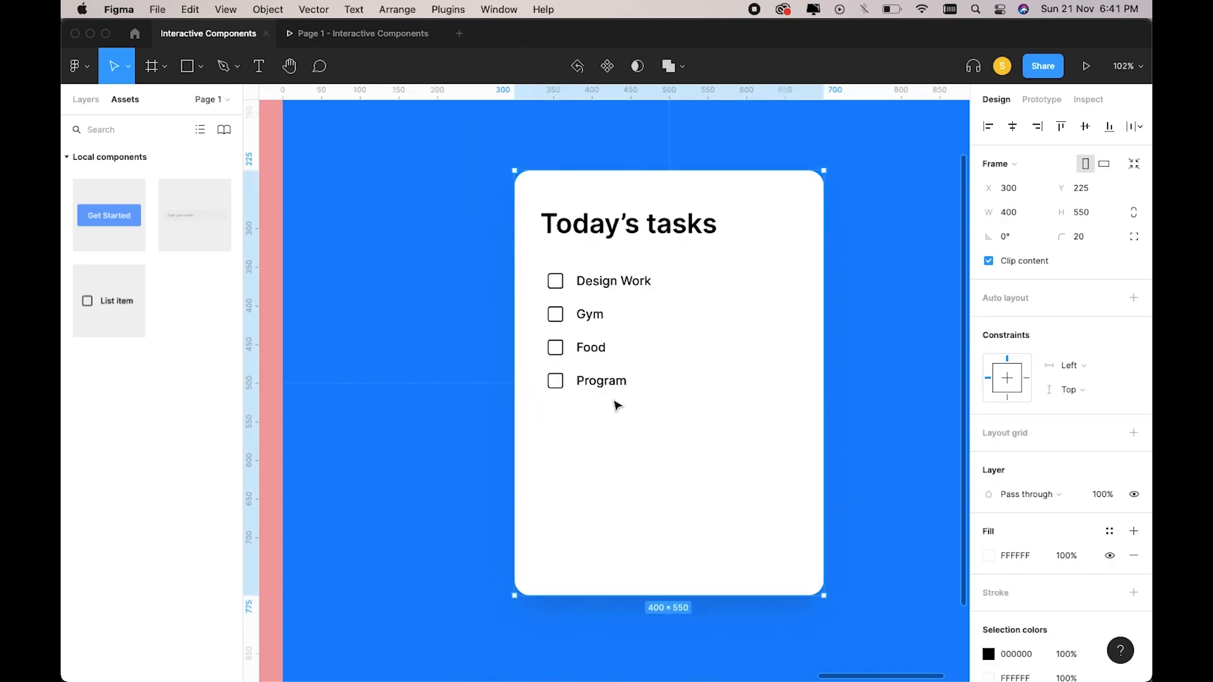
pyautogui.scroll(3, 623, 444)
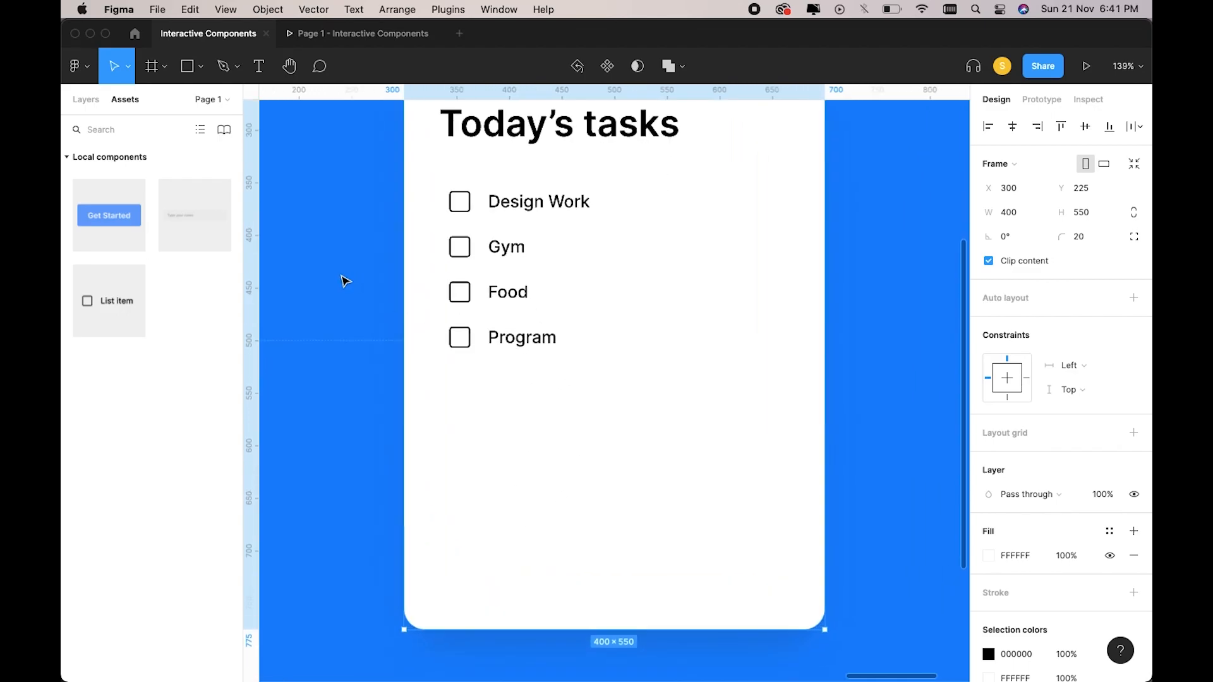
pyautogui.moveTo(101, 218); pyautogui.dragTo(560, 436)
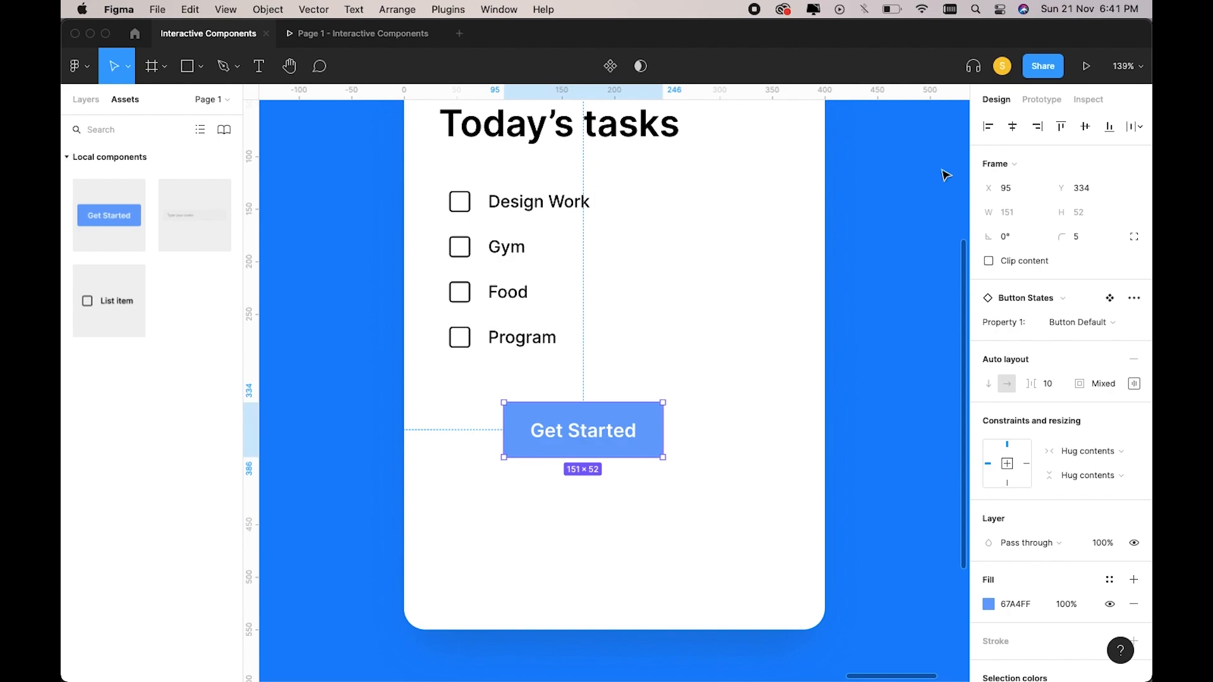
pyautogui.click(1012, 127)
pyautogui.moveTo(664, 437); pyautogui.dragTo(665, 478)
# Relabel the button 'All Done'.
pyautogui.doubleClick(638, 475)
pyautogui.doubleClick(634, 470)
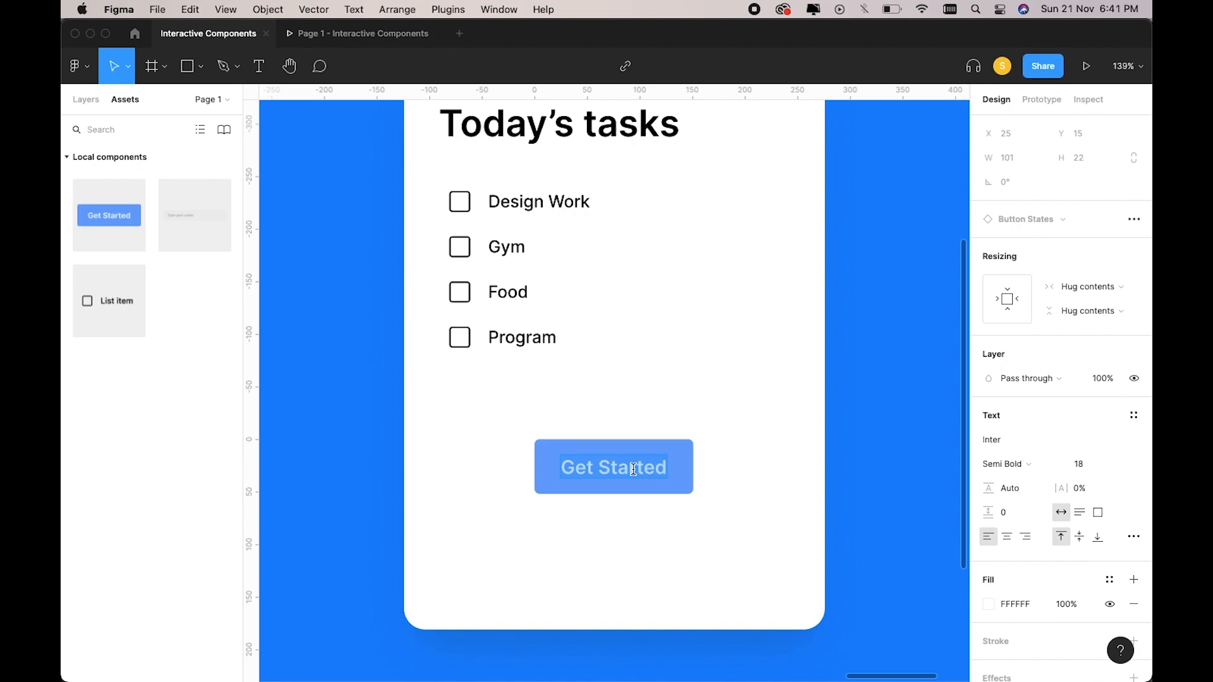
pyautogui.write('All DOne')
pyautogui.press('BackSpace')
pyautogui.press('BackSpace')
pyautogui.press('BackSpace')
pyautogui.write('one')
pyautogui.press('Escape')
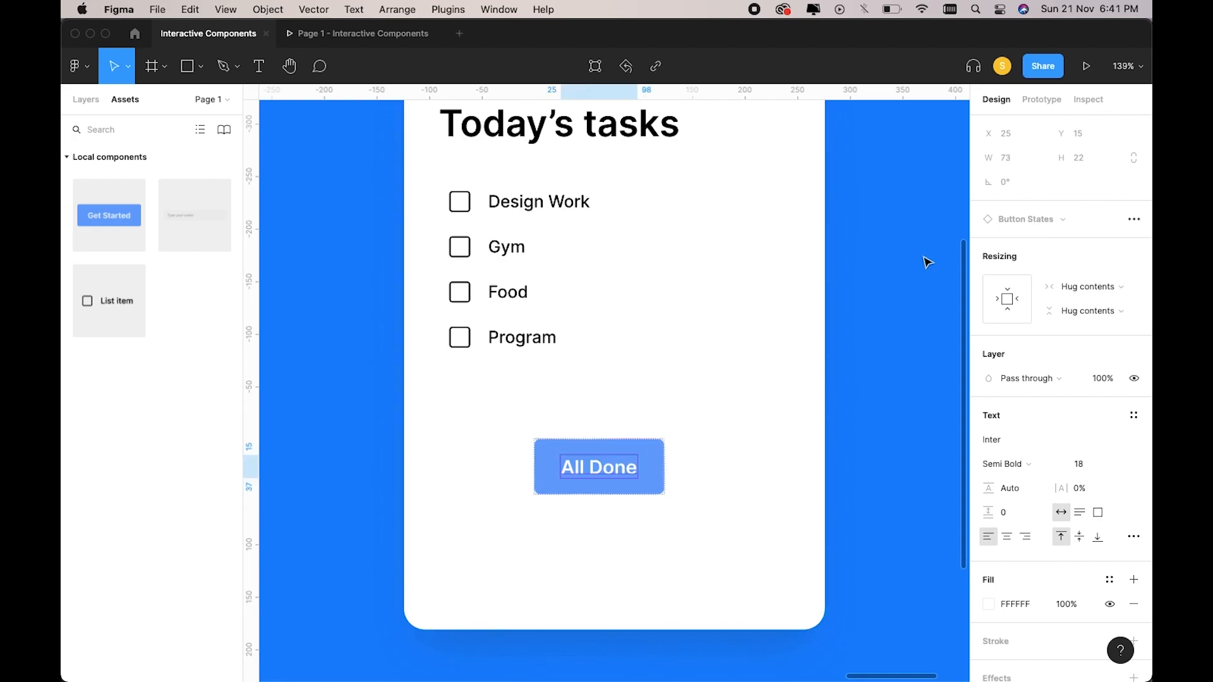
# Centre the All Done button horizontally on the task card.
pyautogui.click(611, 536)
pyautogui.click(628, 487)
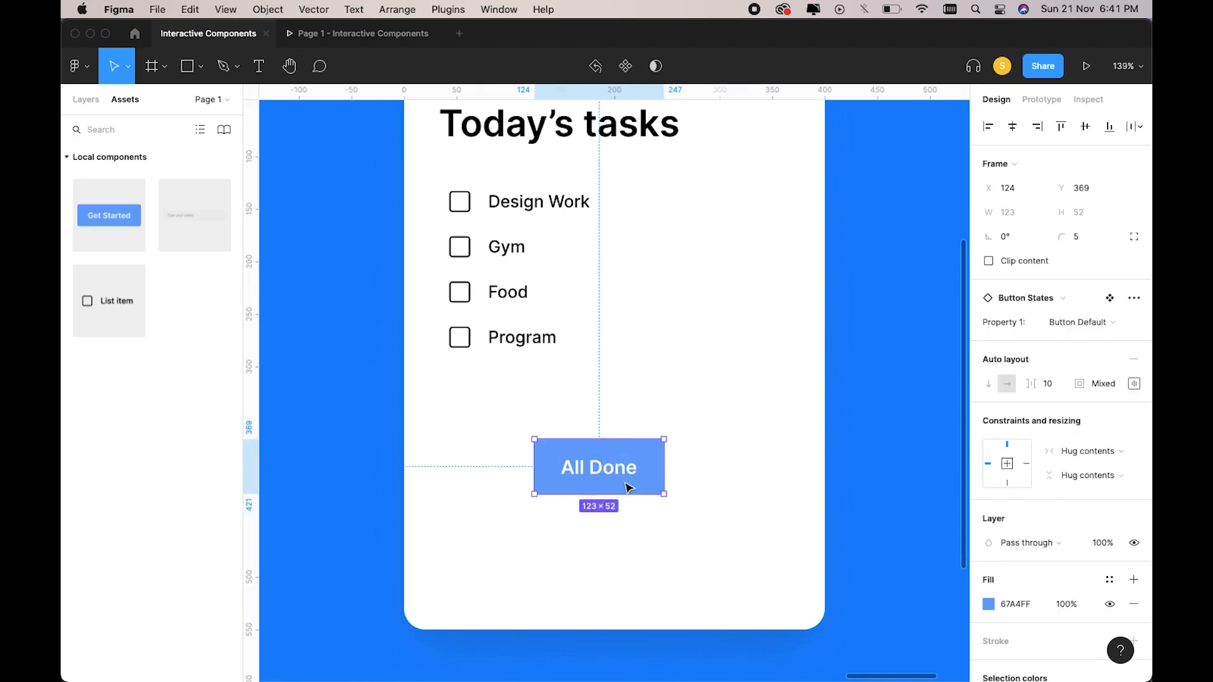
pyautogui.click(1012, 128)
pyautogui.click(821, 262)
pyautogui.scroll(-5, 821, 261)
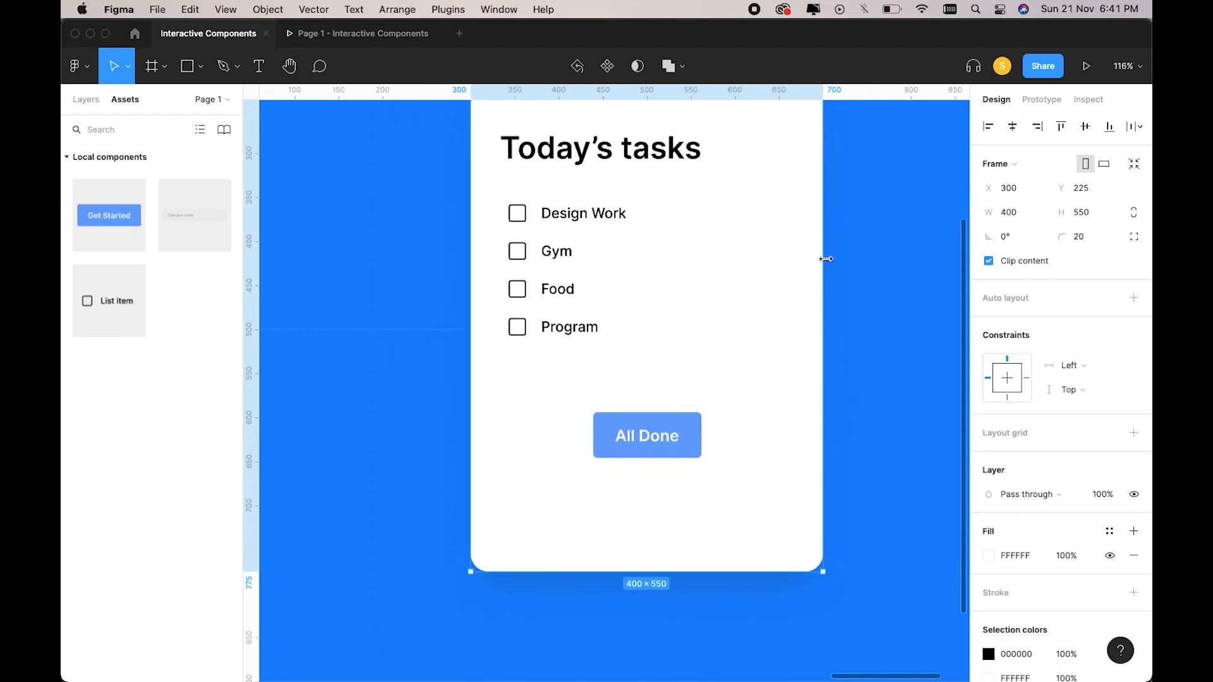
pyautogui.scroll(-3, 563, 196)
pyautogui.click(523, 191)
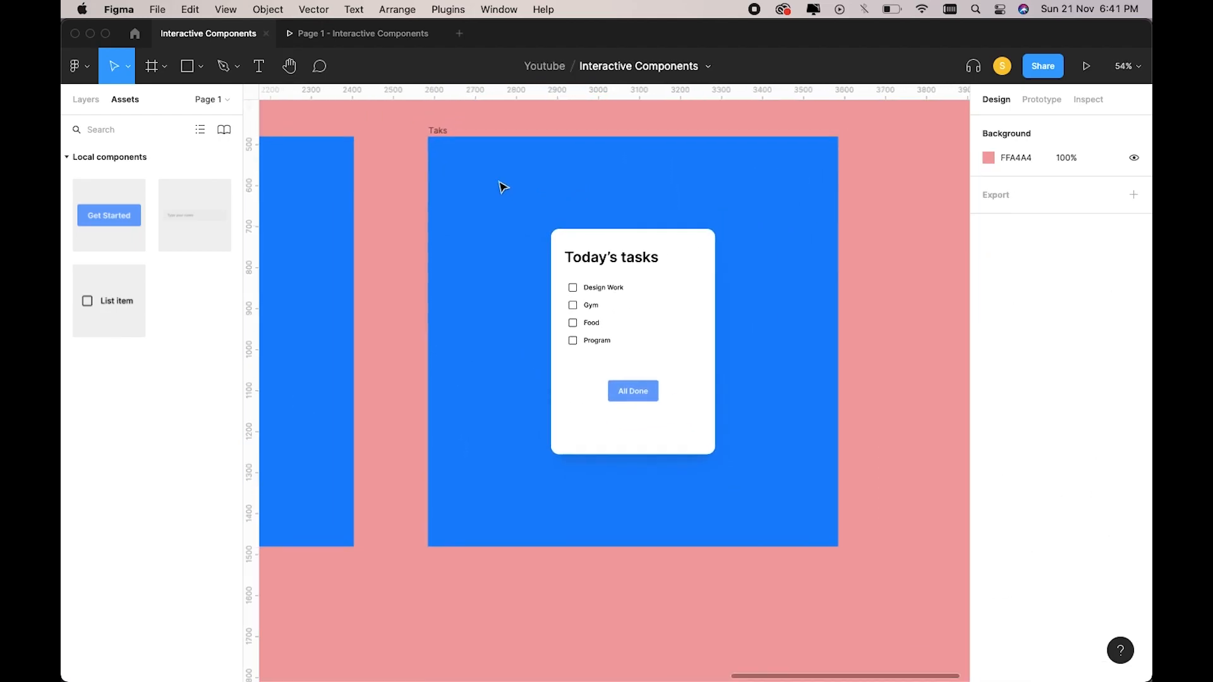
pyautogui.click(434, 135)
pyautogui.click(1086, 66)
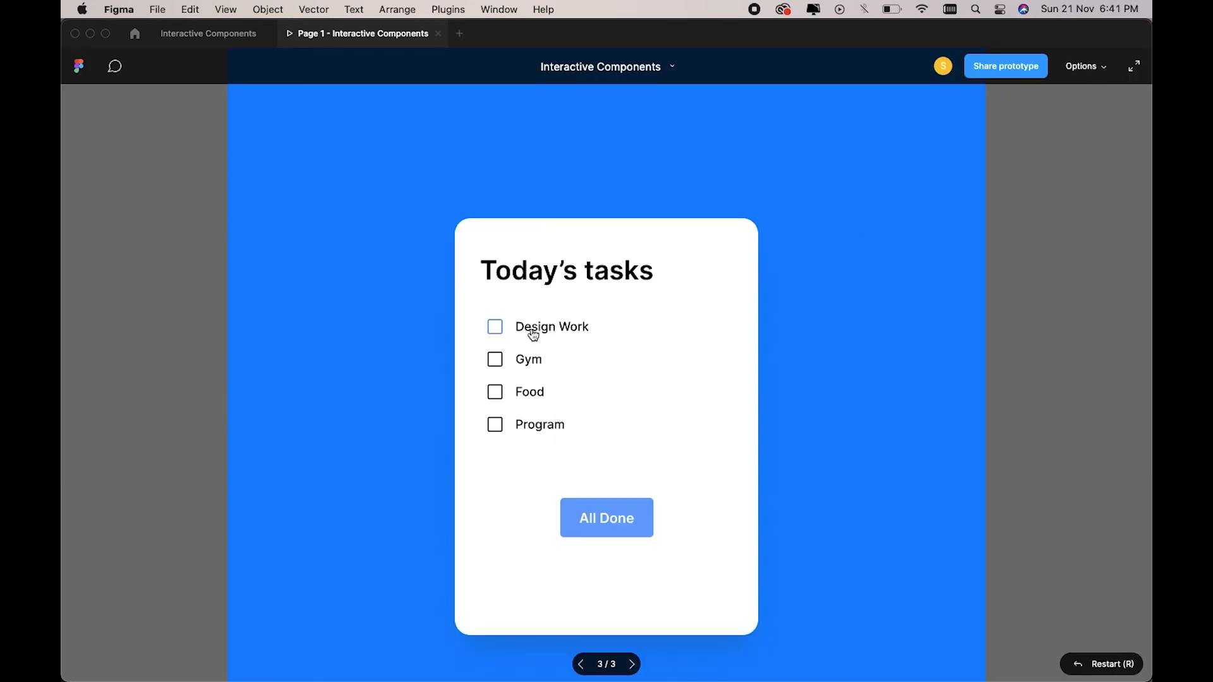
pyautogui.click(533, 334)
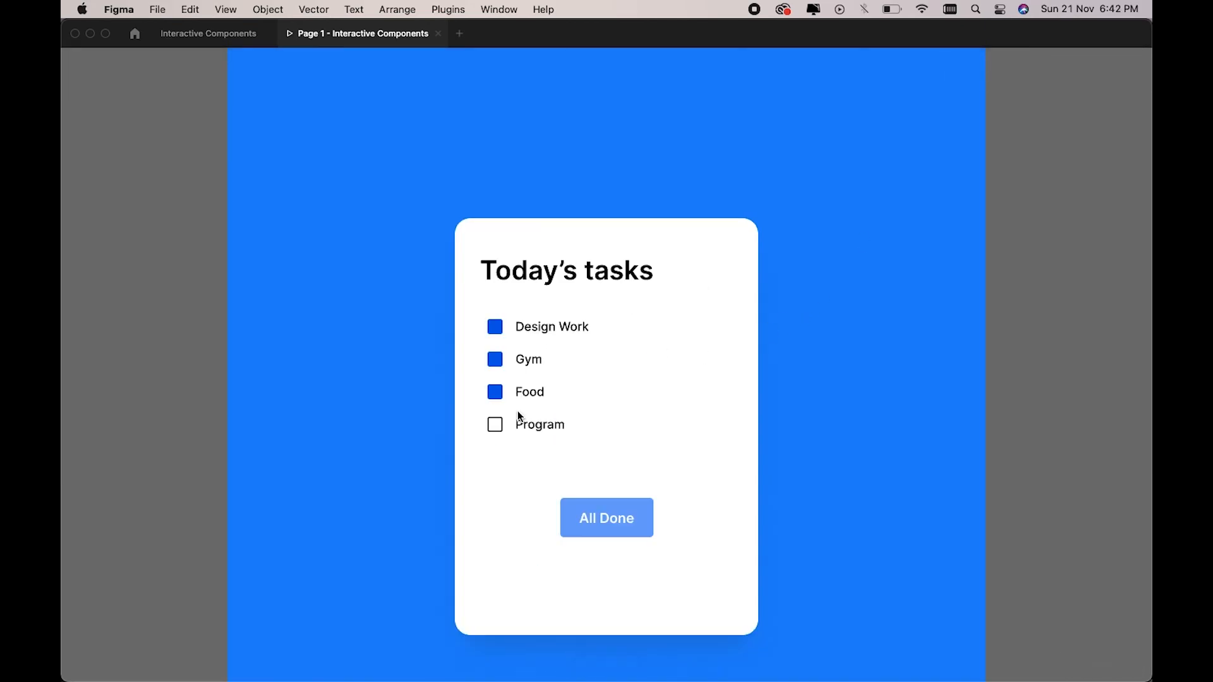
pyautogui.click(593, 517)
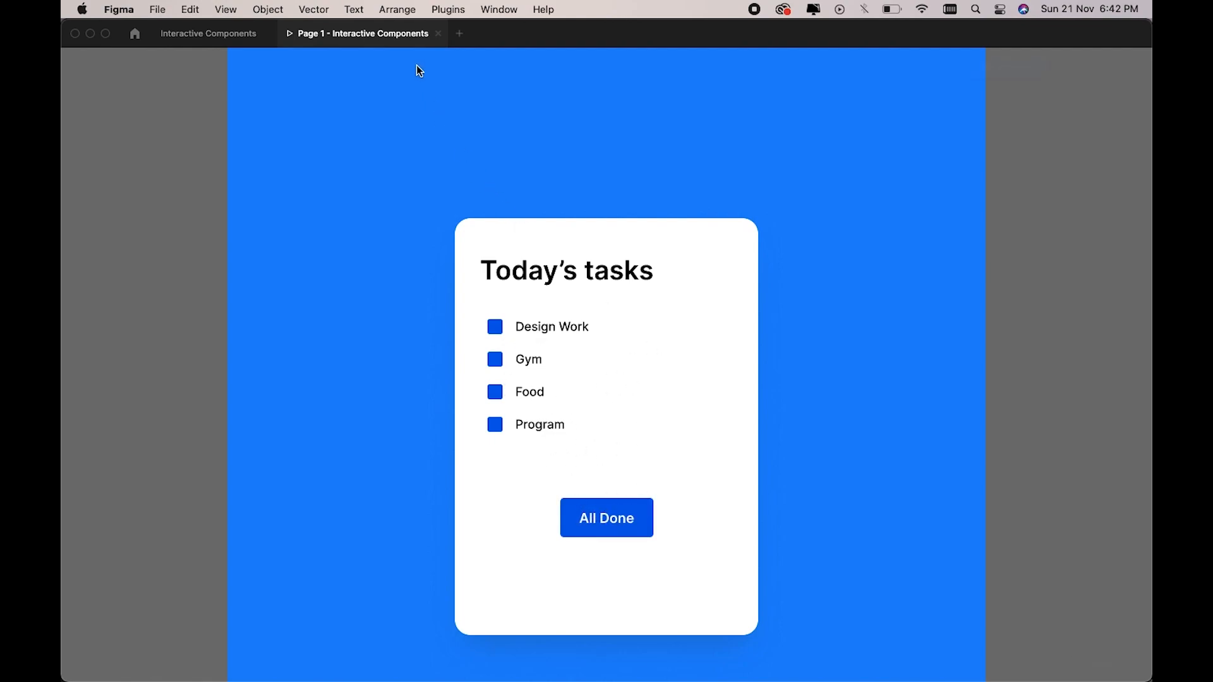
pyautogui.click(438, 34)
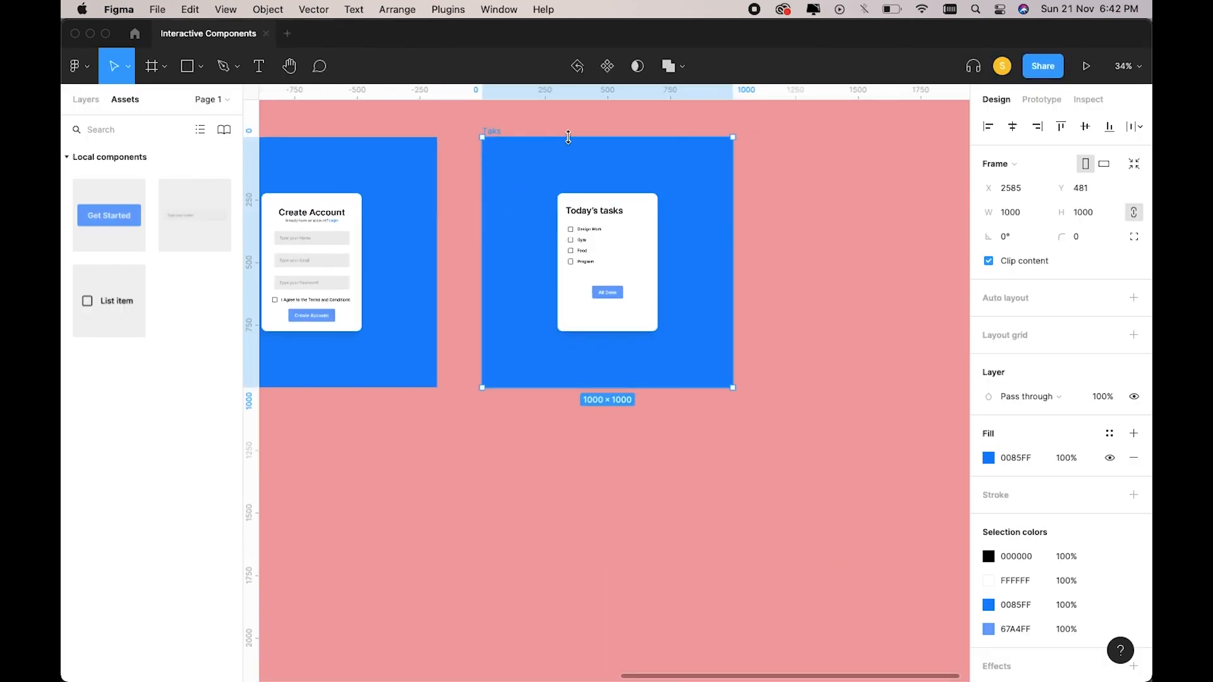
# Change the task card's All Done button label to 'Like share subscribe'.
pyautogui.scroll(-5, 568, 137)
pyautogui.hscroll(-10, 570, 140)
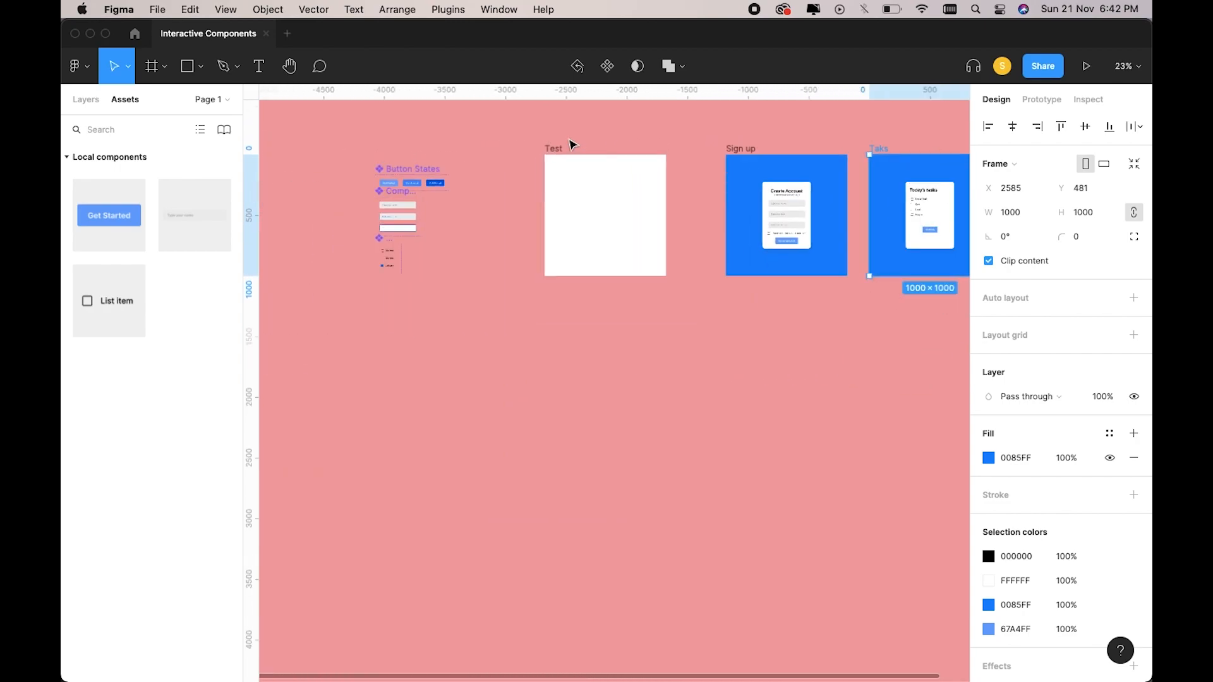
pyautogui.scroll(3, 573, 144)
pyautogui.scroll(-5, 572, 144)
pyautogui.hscroll(8, 573, 145)
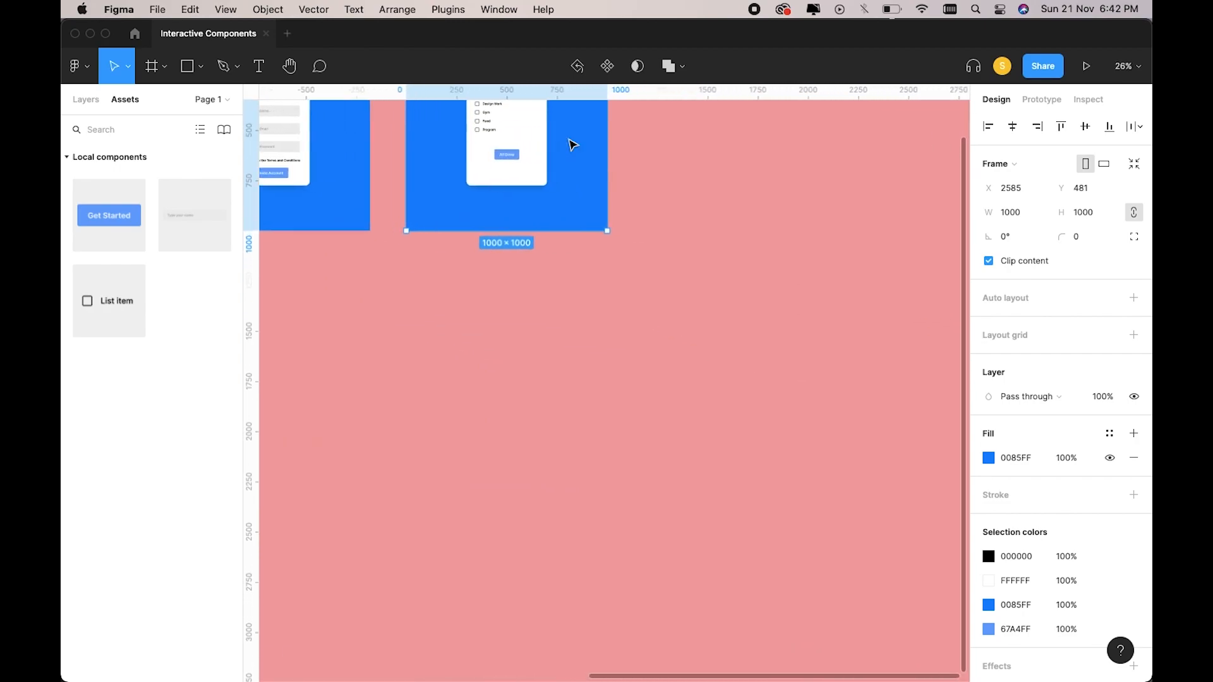
pyautogui.scroll(10, 573, 144)
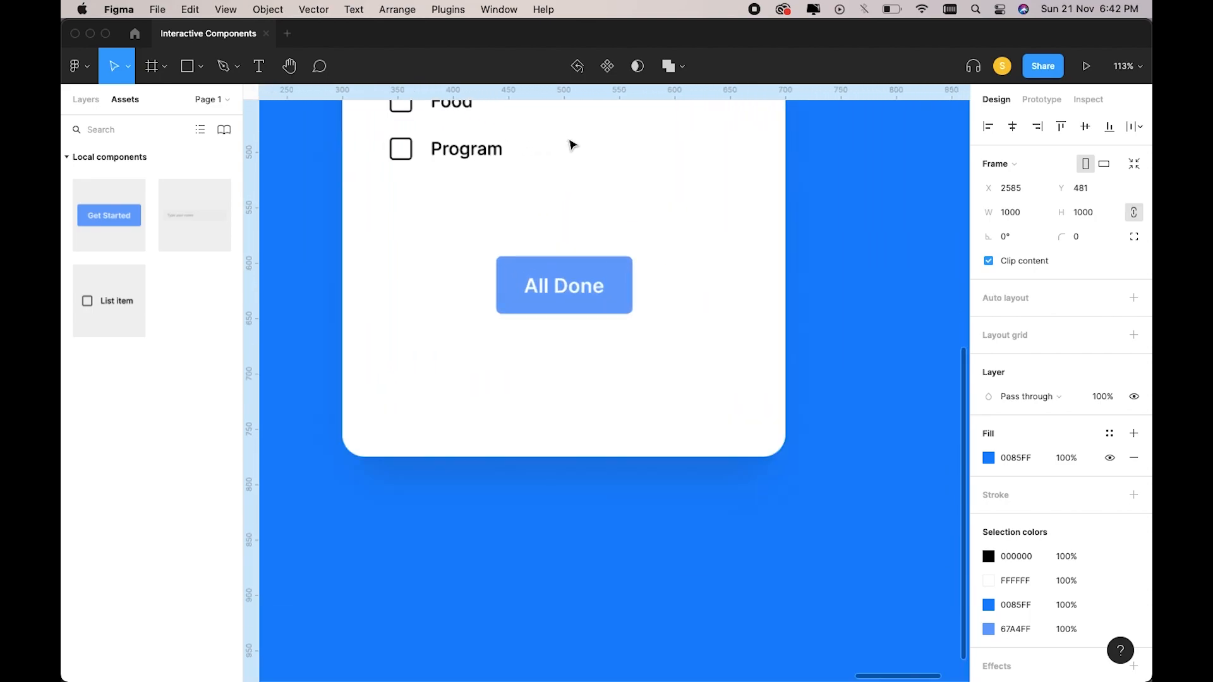
pyautogui.doubleClick(565, 287)
pyautogui.doubleClick(565, 285)
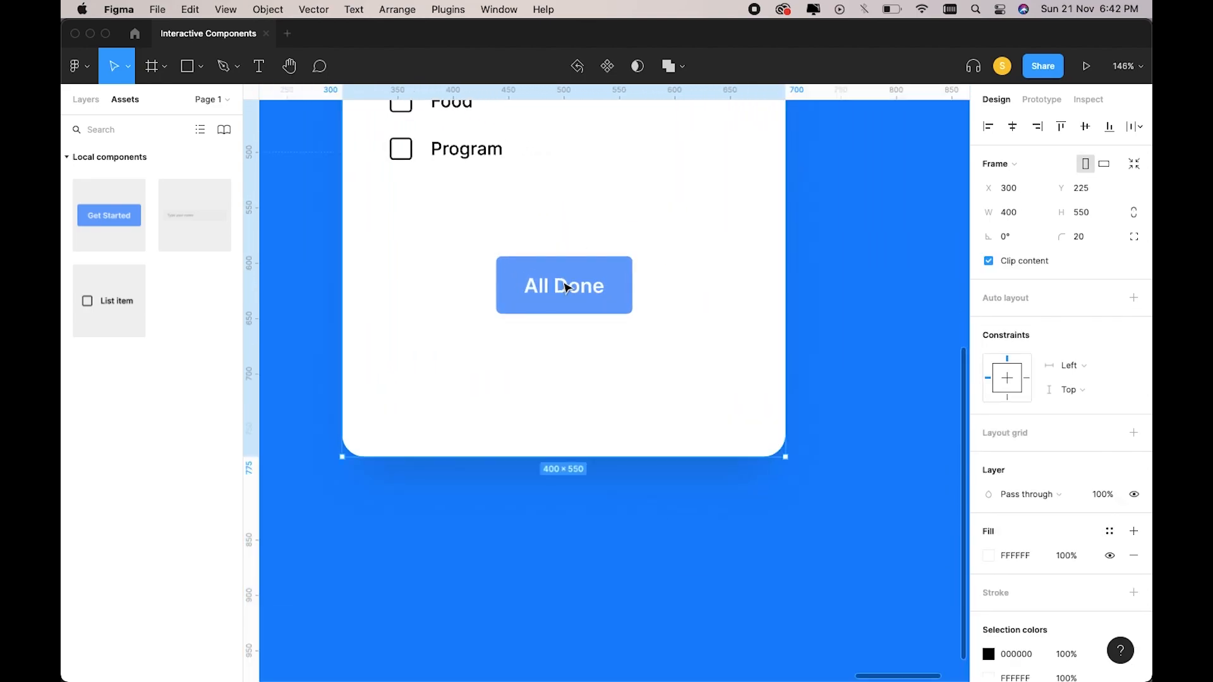
pyautogui.doubleClick(565, 284)
pyautogui.doubleClick(563, 281)
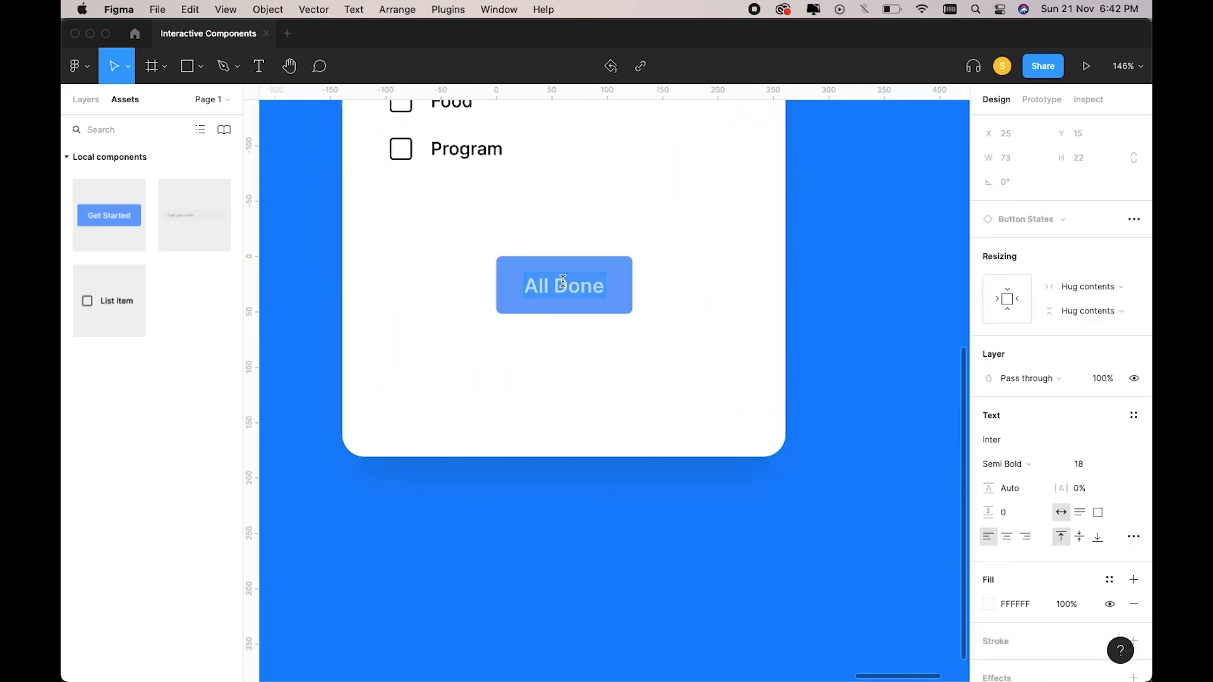
pyautogui.write('Like sh')
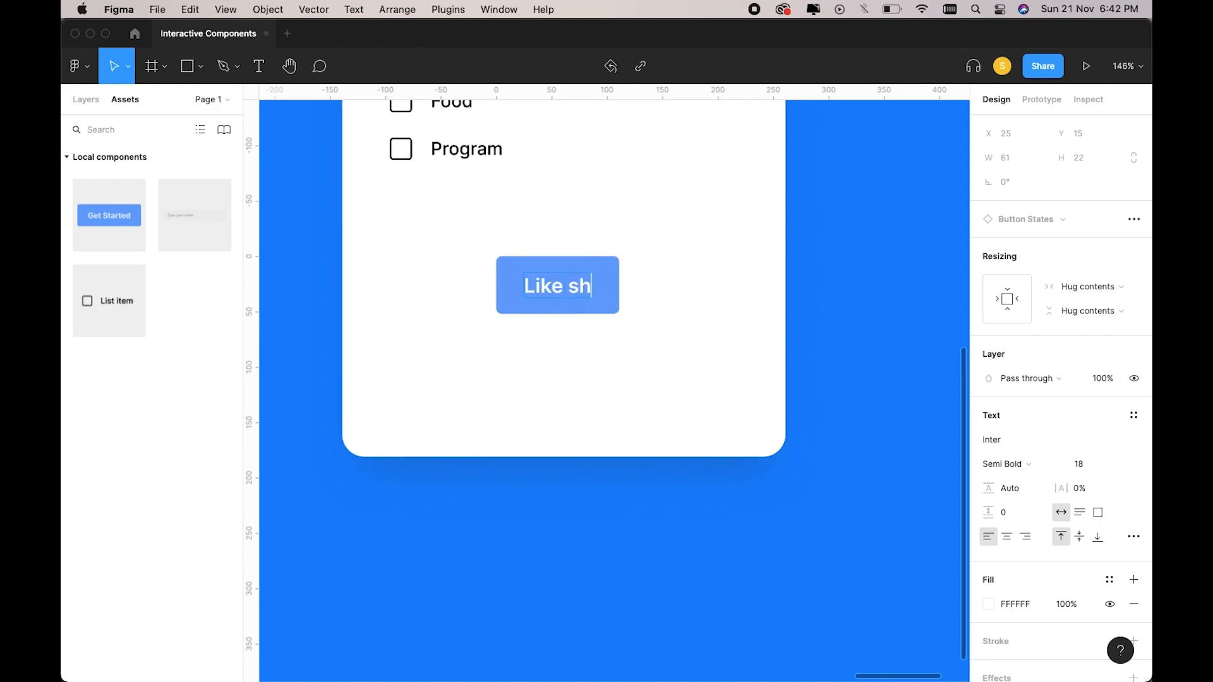
pyautogui.write('are subscribe')
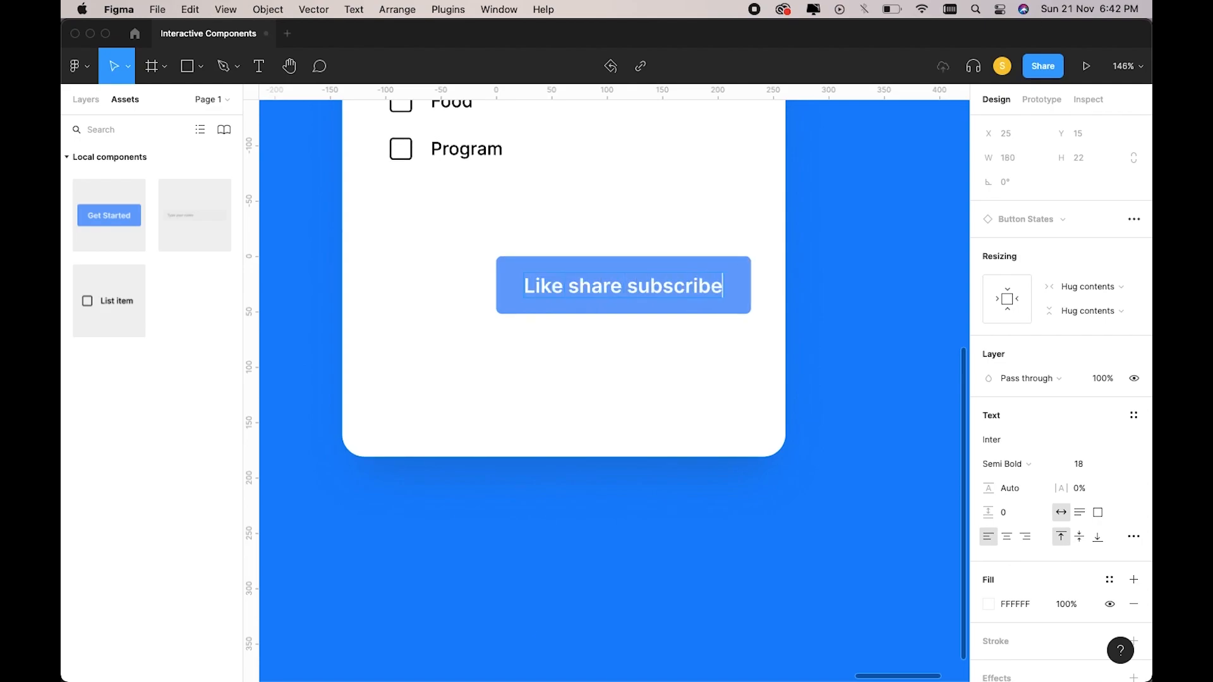
pyautogui.press('Escape')
pyautogui.scroll(-3, 605, 340)
pyautogui.click(605, 339)
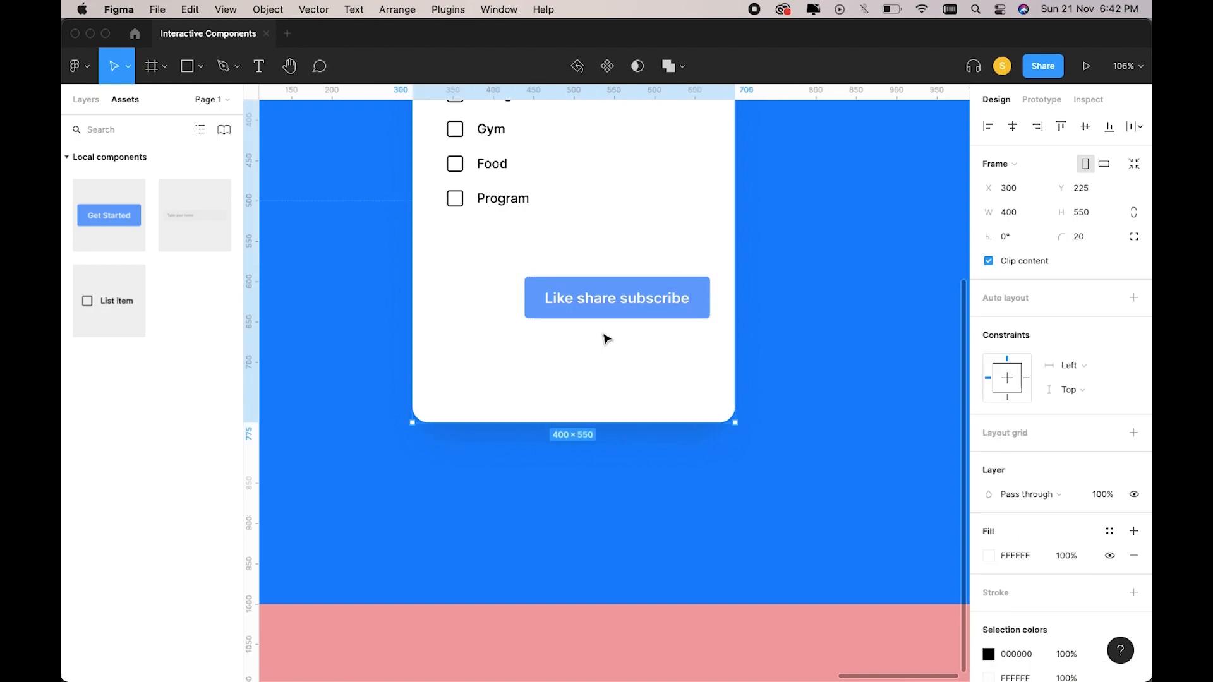